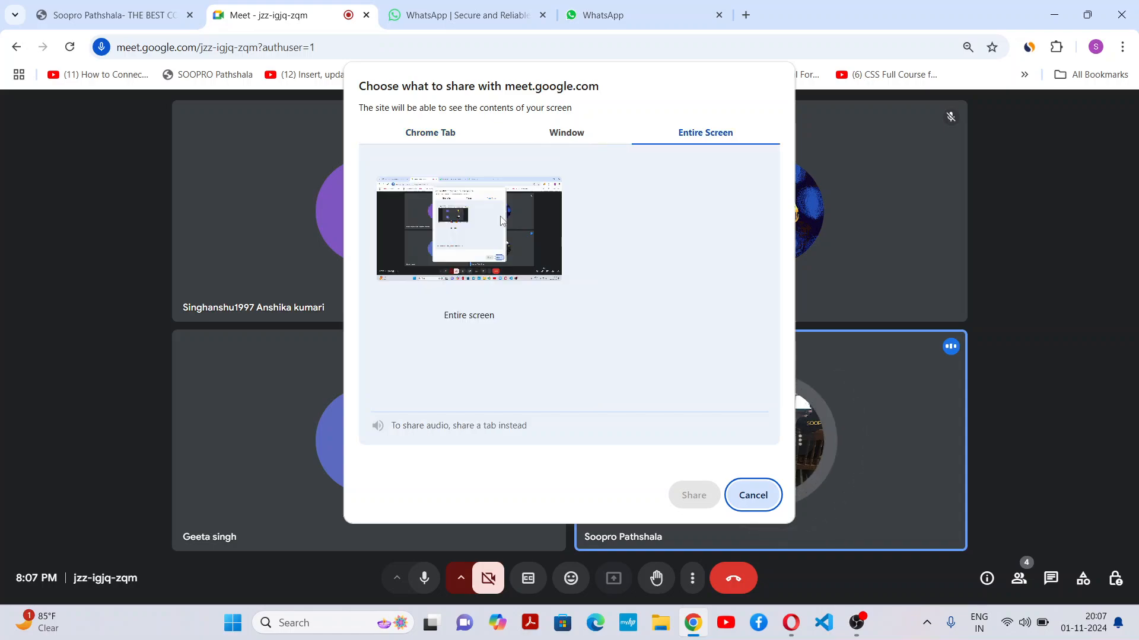
# Step: Share the entire screen in the meeting, then switch to Excel and create a blank workbook
pyautogui.click(691, 495)
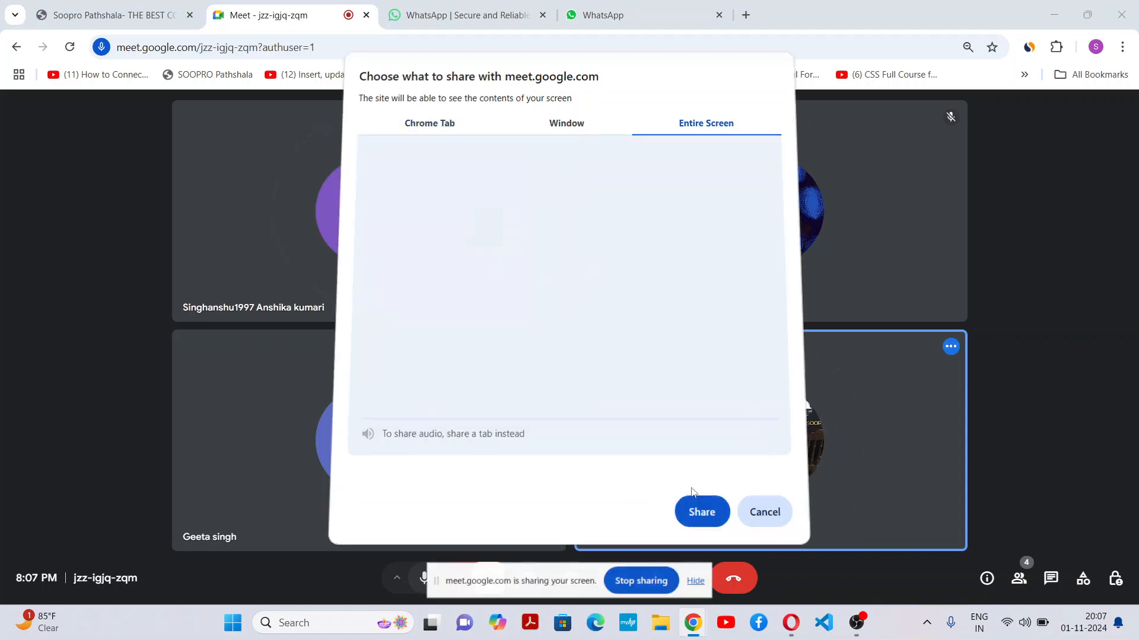
pyautogui.click(347, 626)
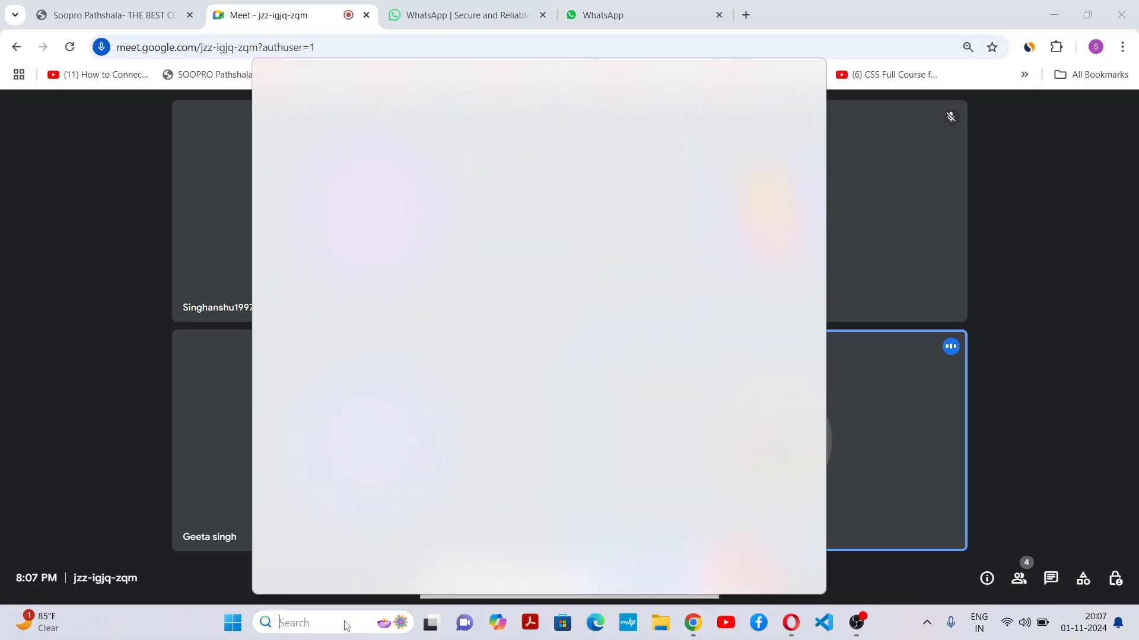
pyautogui.write('excel')
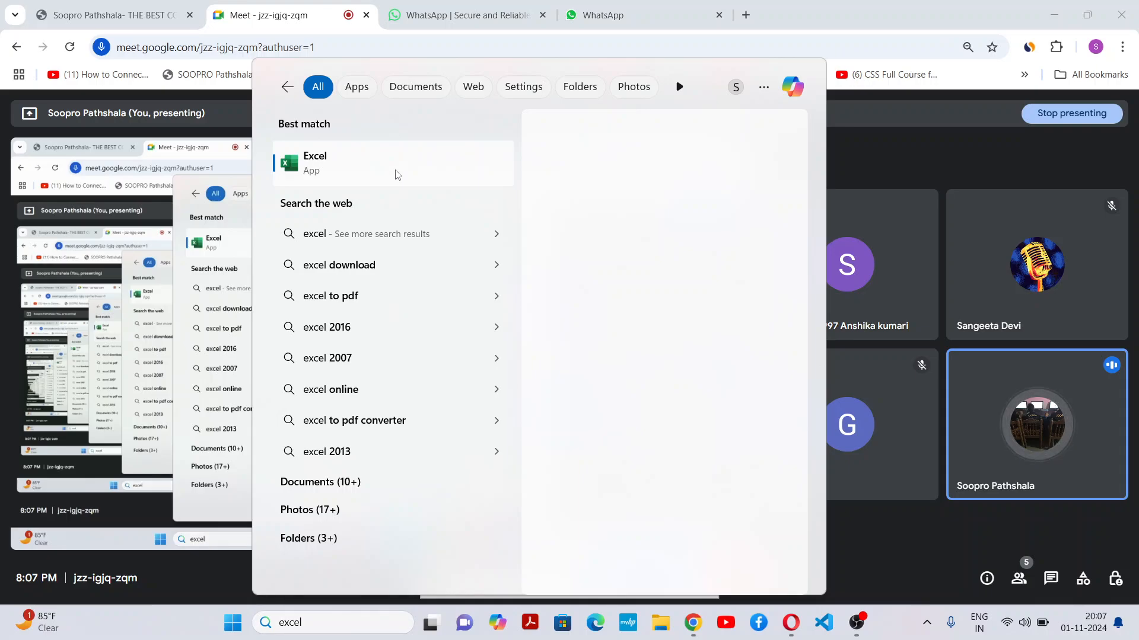
pyautogui.click(396, 172)
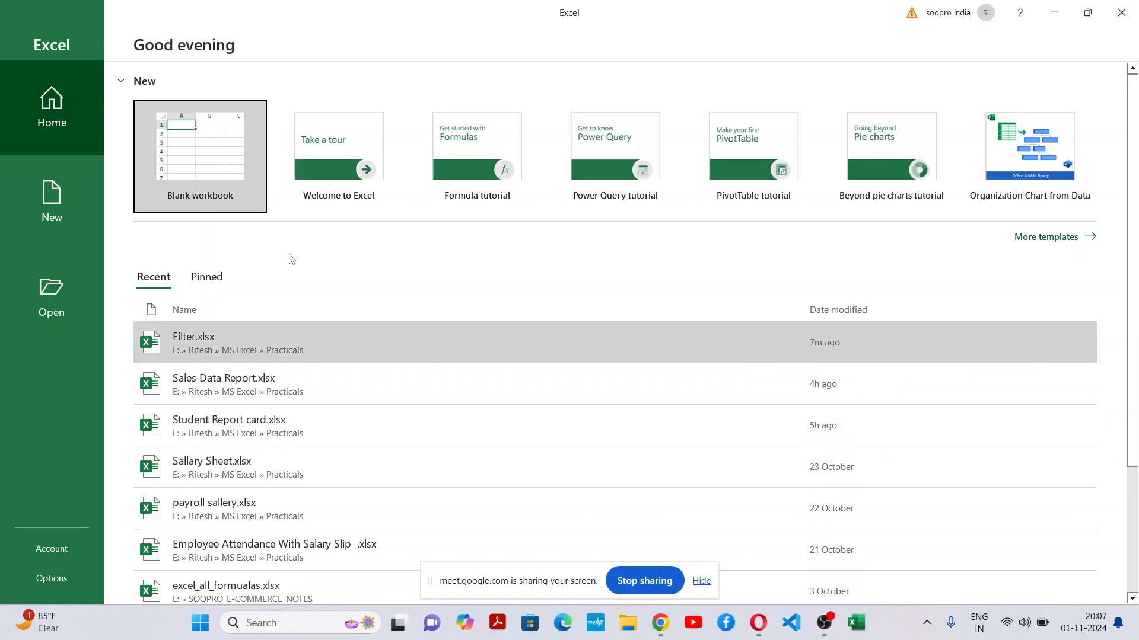
pyautogui.click(201, 168)
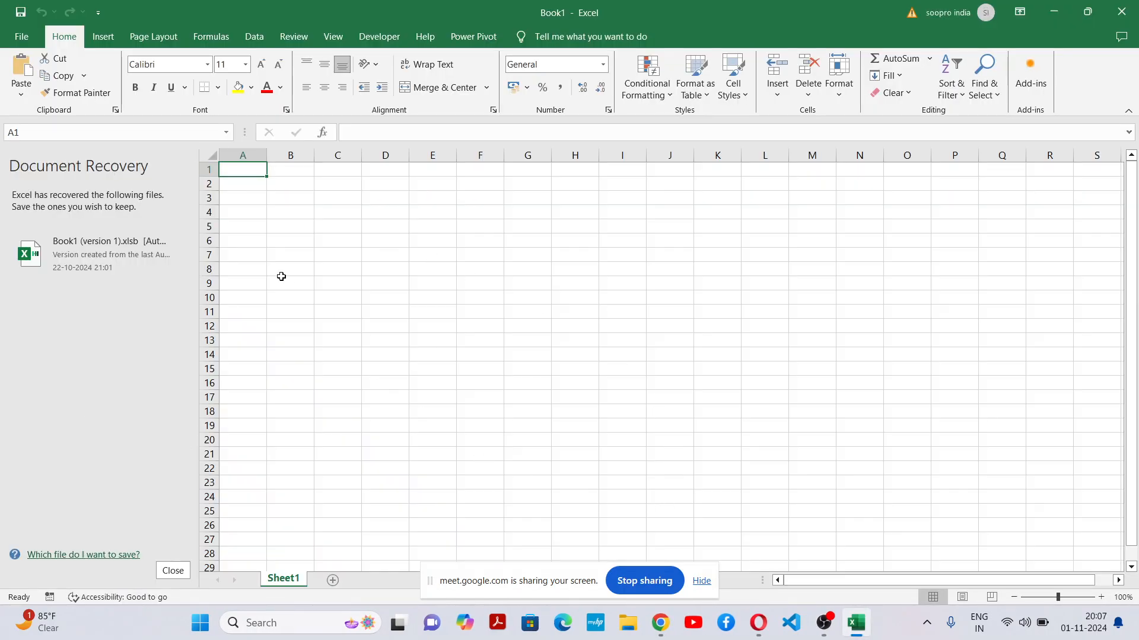
# Step: Close the Document Recovery pane with the option "Yes, I want to view these files later" and hide the screen-sharing notice
pyautogui.click(173, 571)
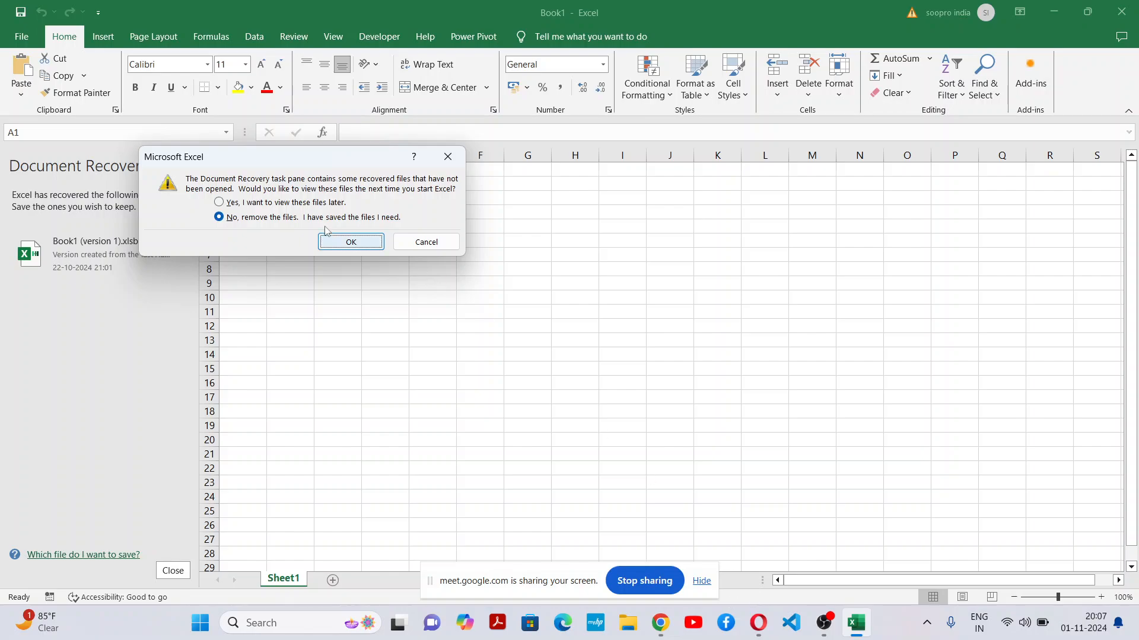
pyautogui.click(302, 204)
pyautogui.click(338, 243)
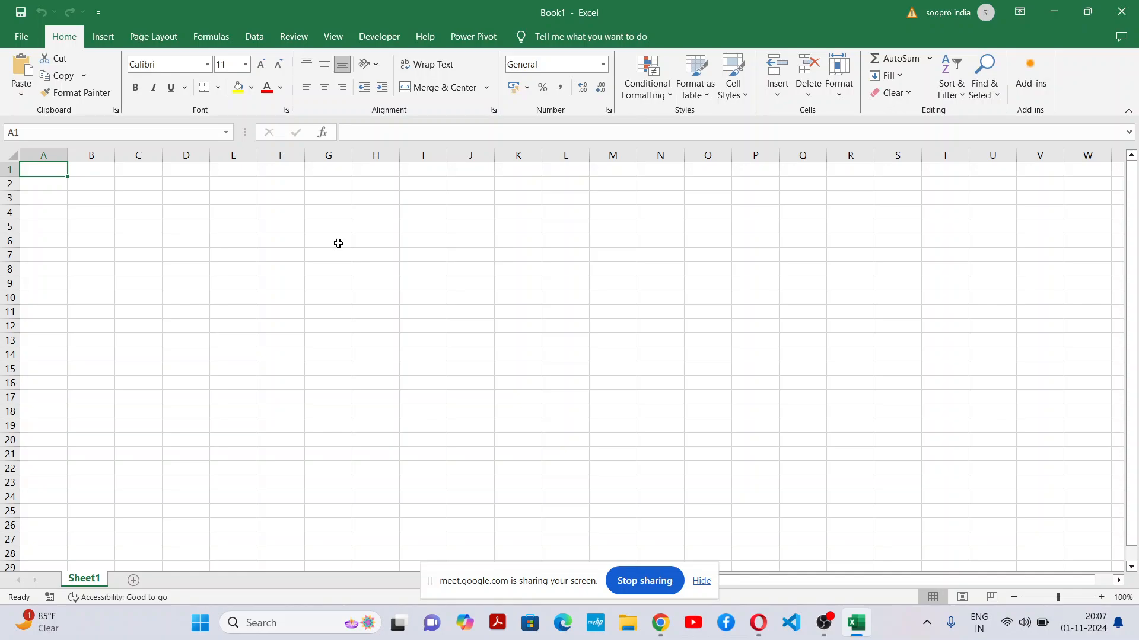
pyautogui.click(702, 581)
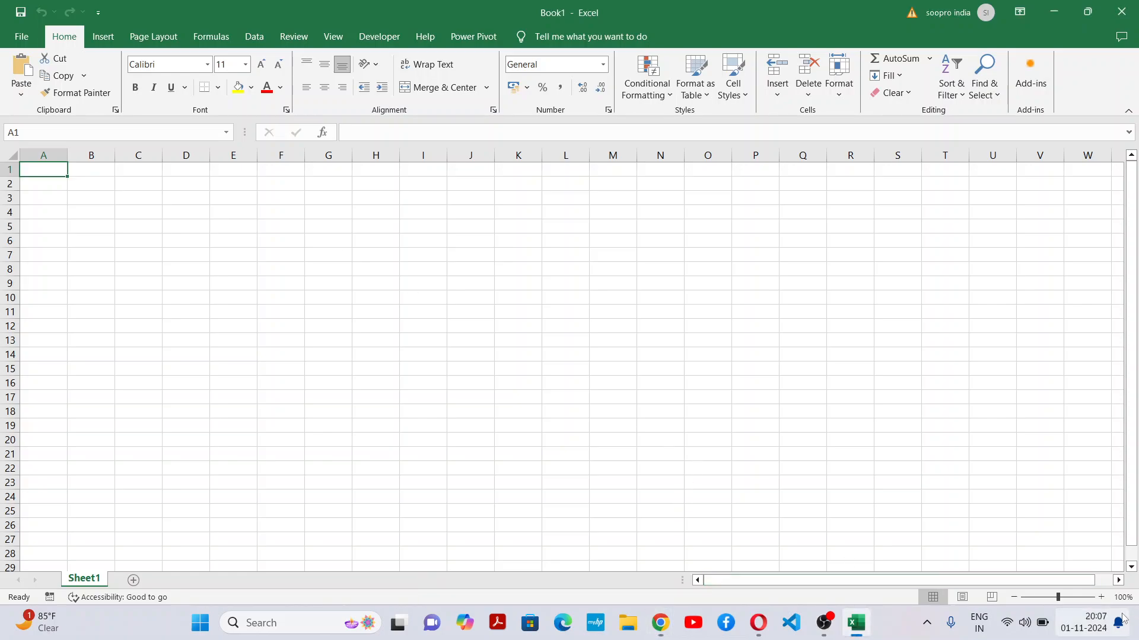
# Step: Enter the column headers Sno, Date and Product in cells C4 to E4
pyautogui.click(1101, 598)
pyautogui.click(1101, 597)
pyautogui.click(1101, 597)
pyautogui.click(1102, 597)
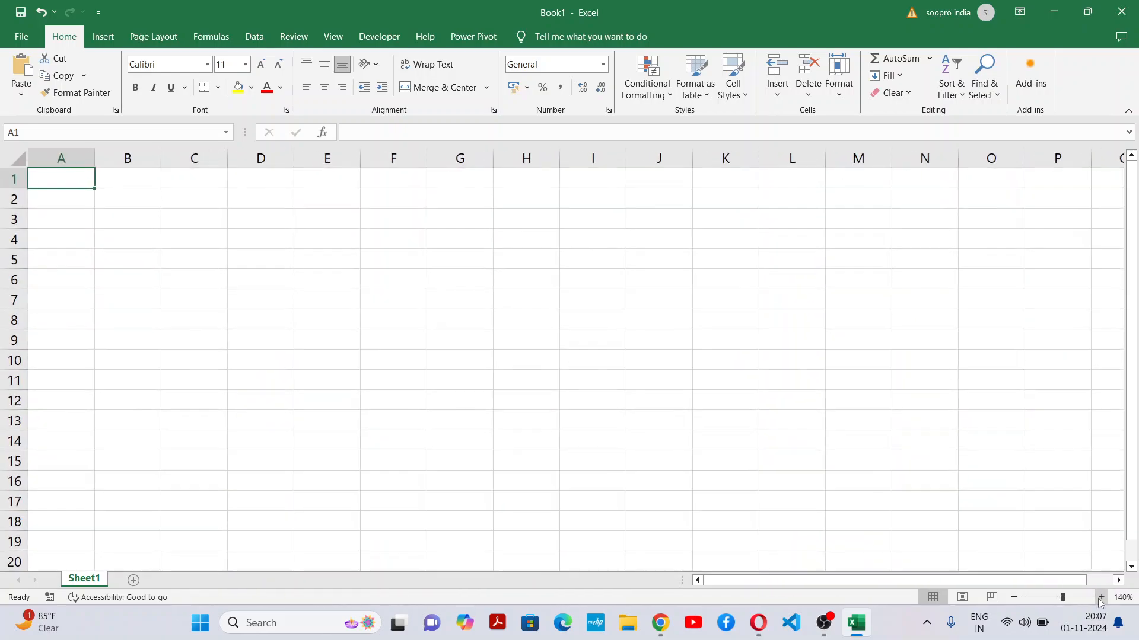
pyautogui.click(1101, 597)
pyautogui.moveTo(186, 230); pyautogui.dragTo(201, 244)
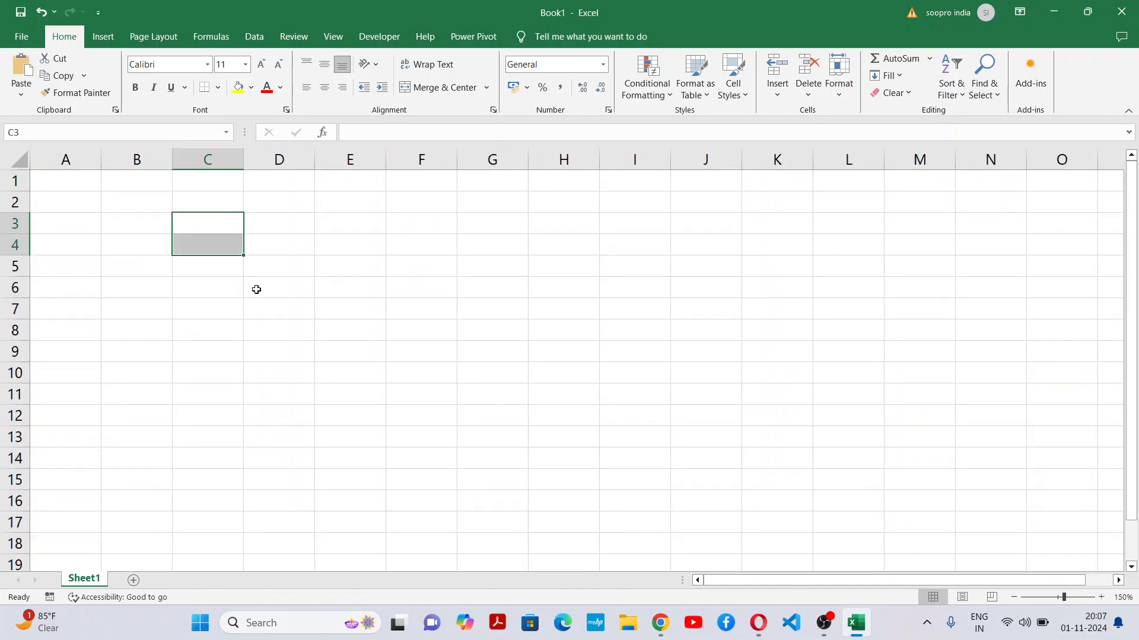
pyautogui.press('Down')
pyautogui.write('Sno')
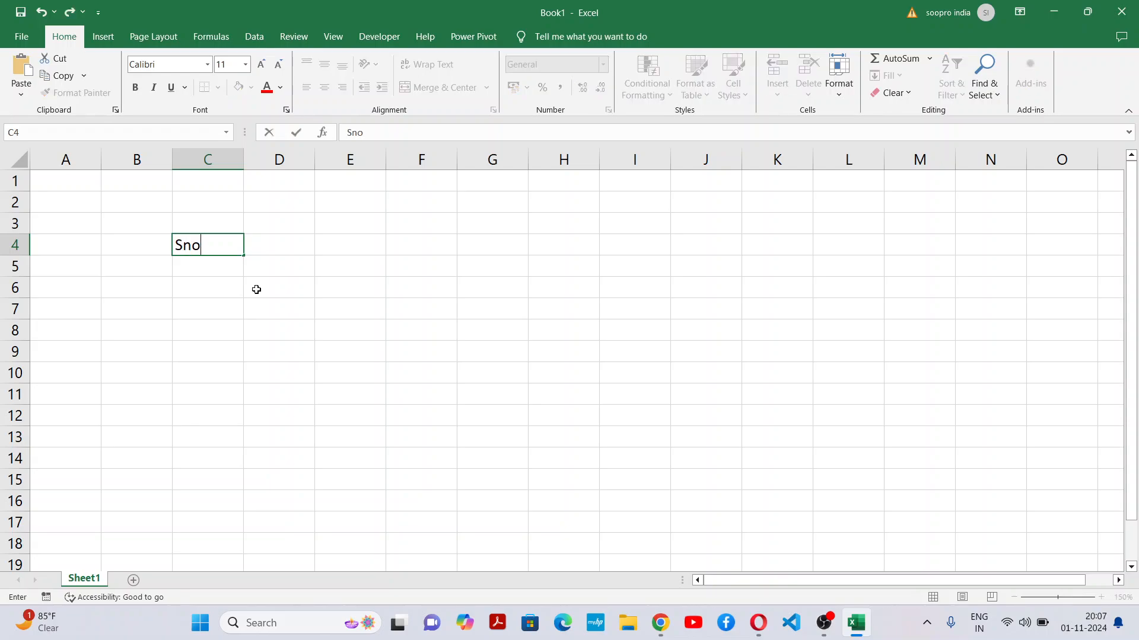
pyautogui.press('Tab')
pyautogui.write('Date')
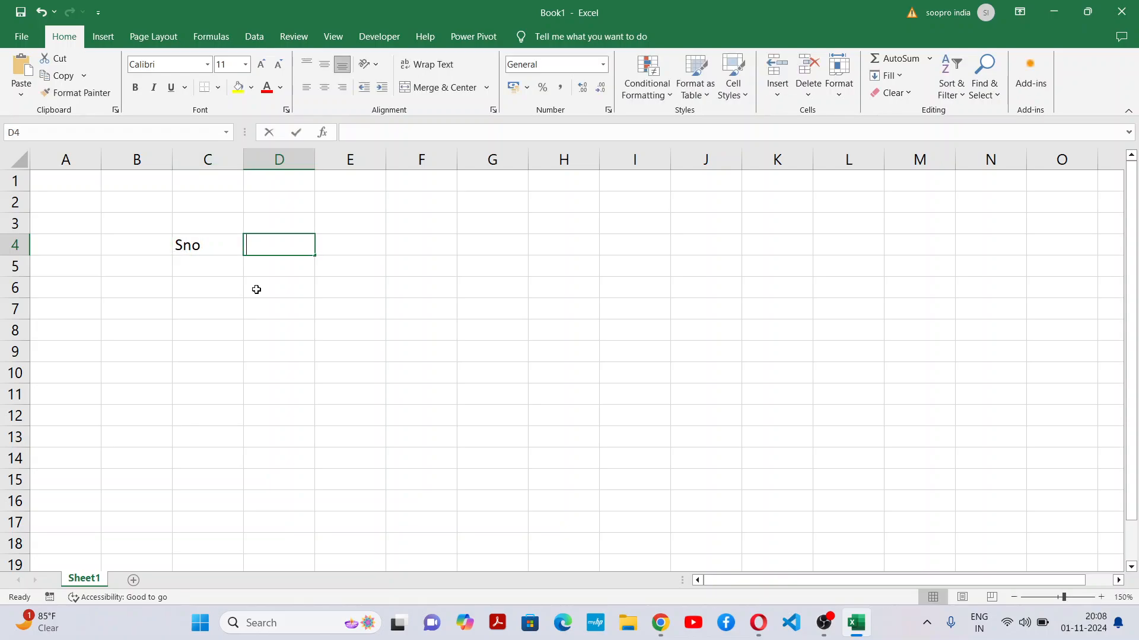
pyautogui.press('Tab')
pyautogui.write('Prod')
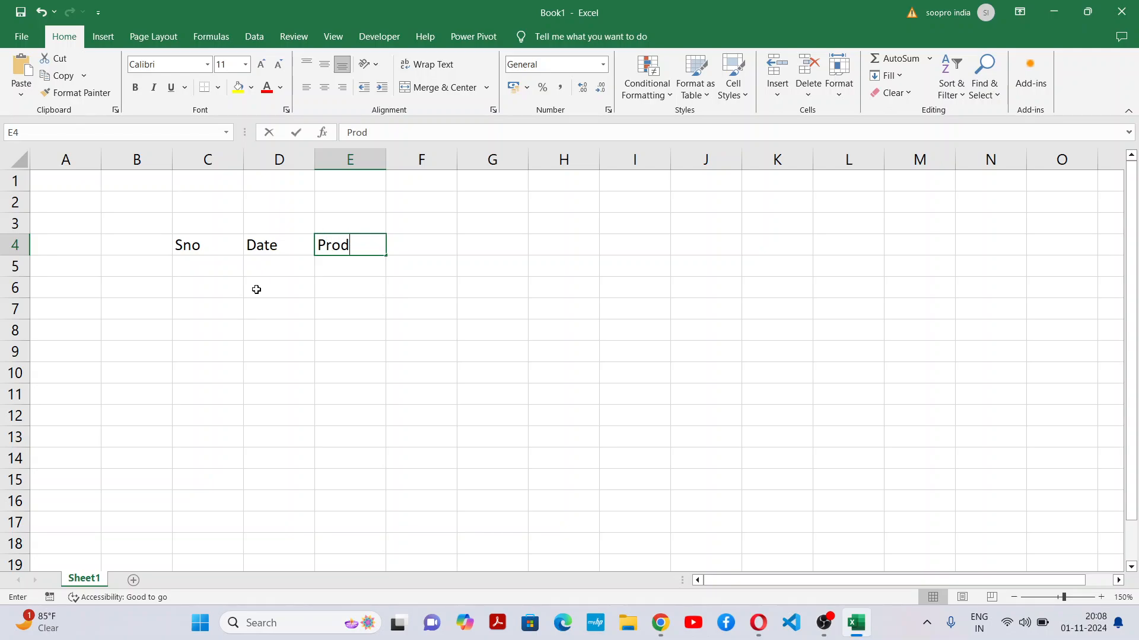
pyautogui.write('uct')
pyautogui.press('Tab')
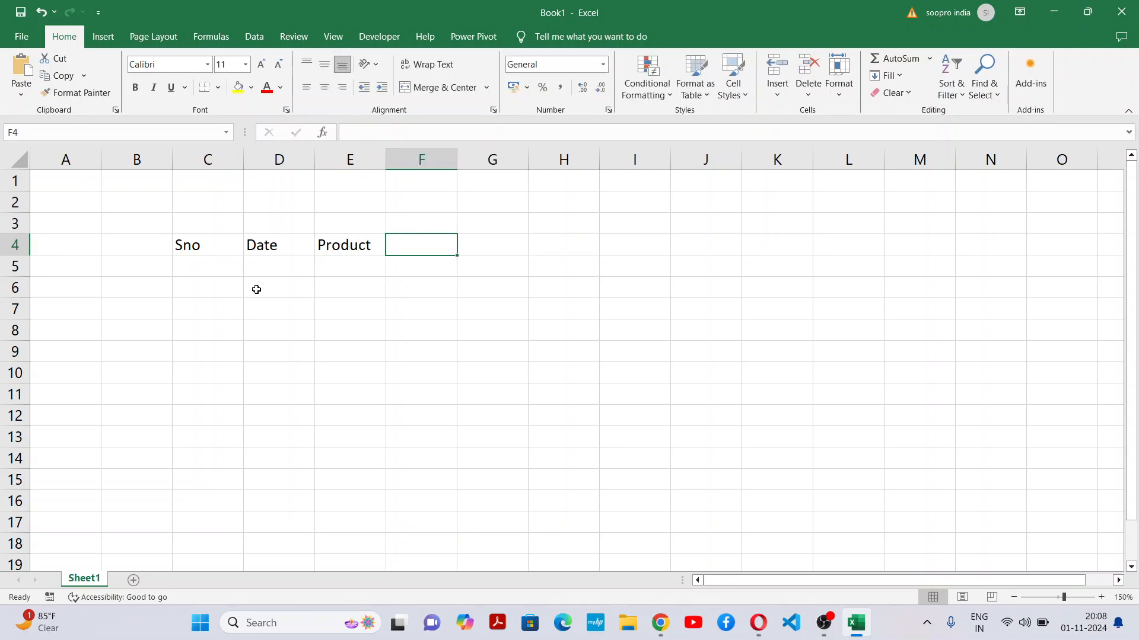
# Step: Continue the header row with Month, State and Country in cells F4 to H4
pyautogui.write('Month')
pyautogui.press('Tab')
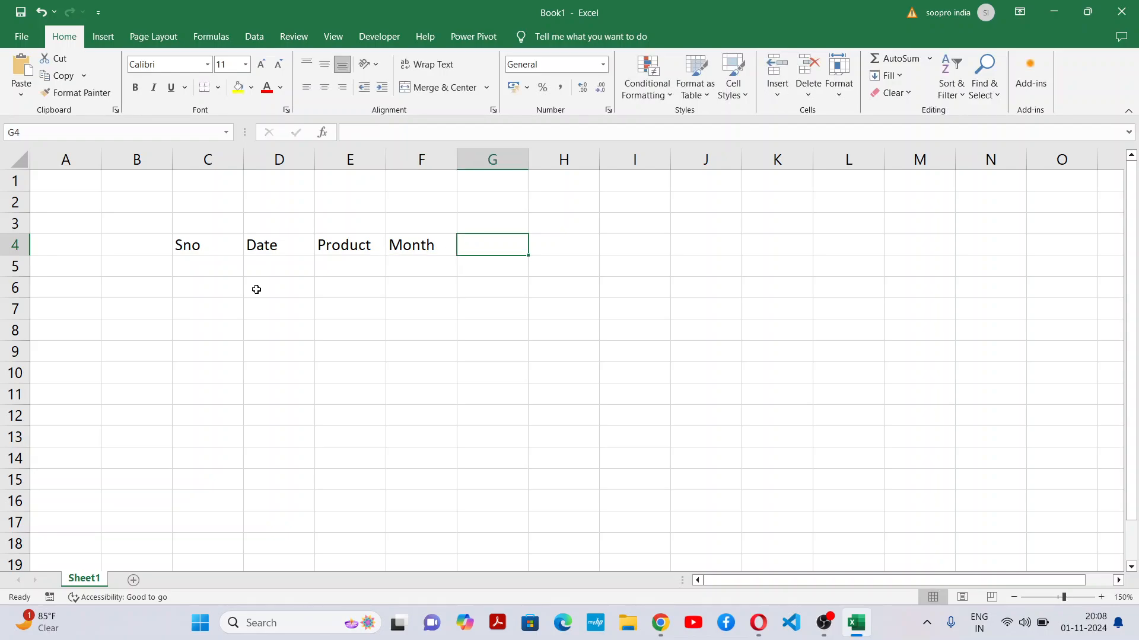
pyautogui.write('State')
pyautogui.press('Tab')
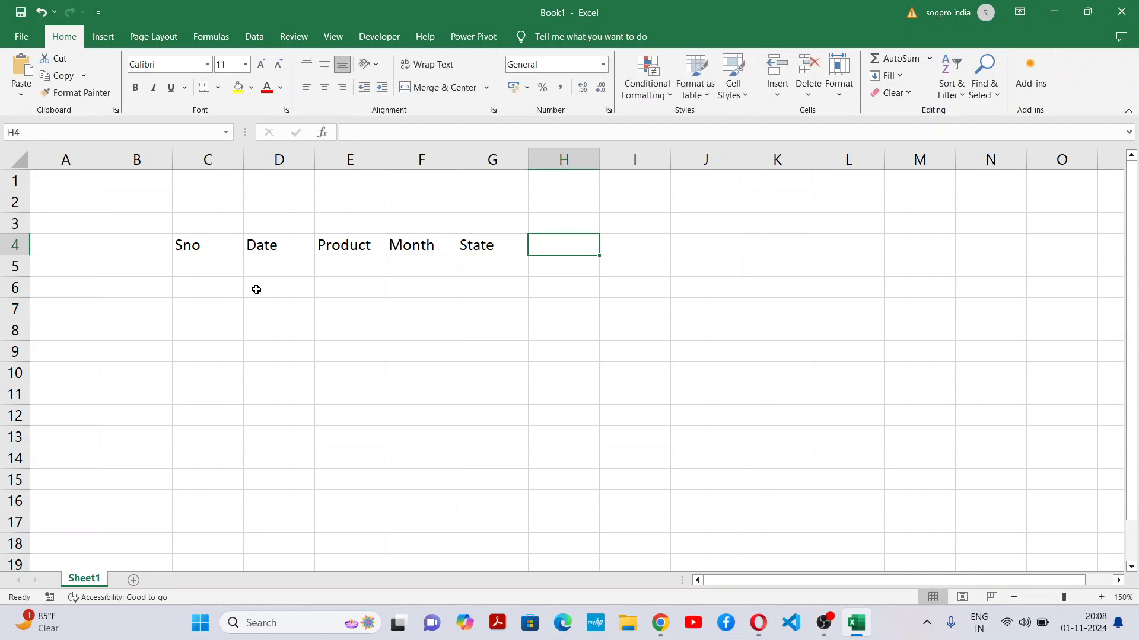
pyautogui.write('Country')
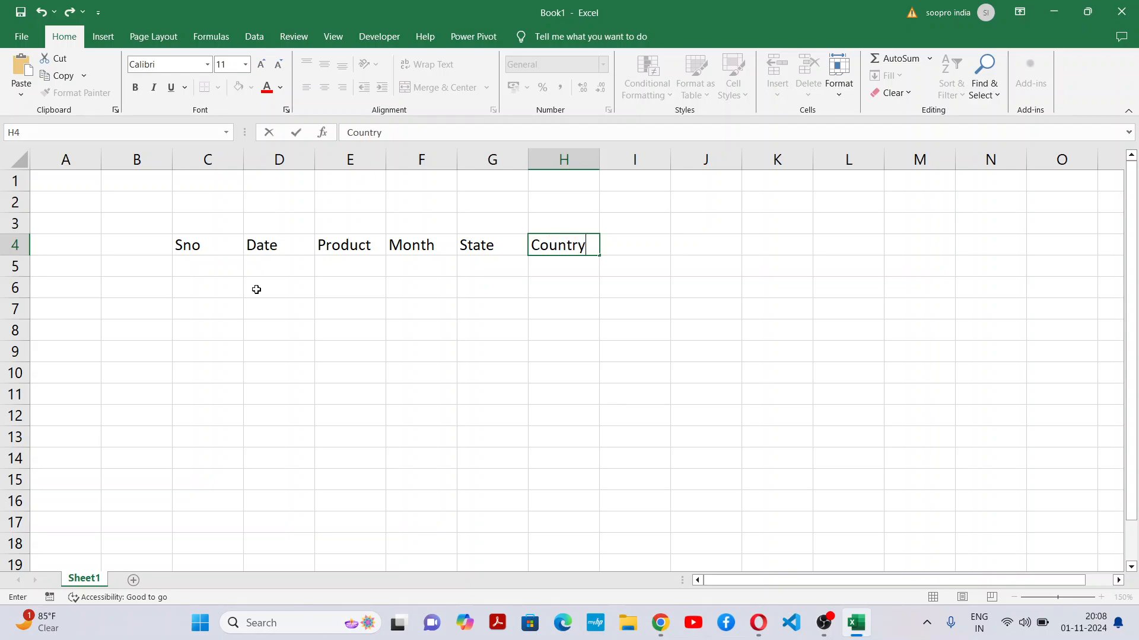
pyautogui.press('Tab')
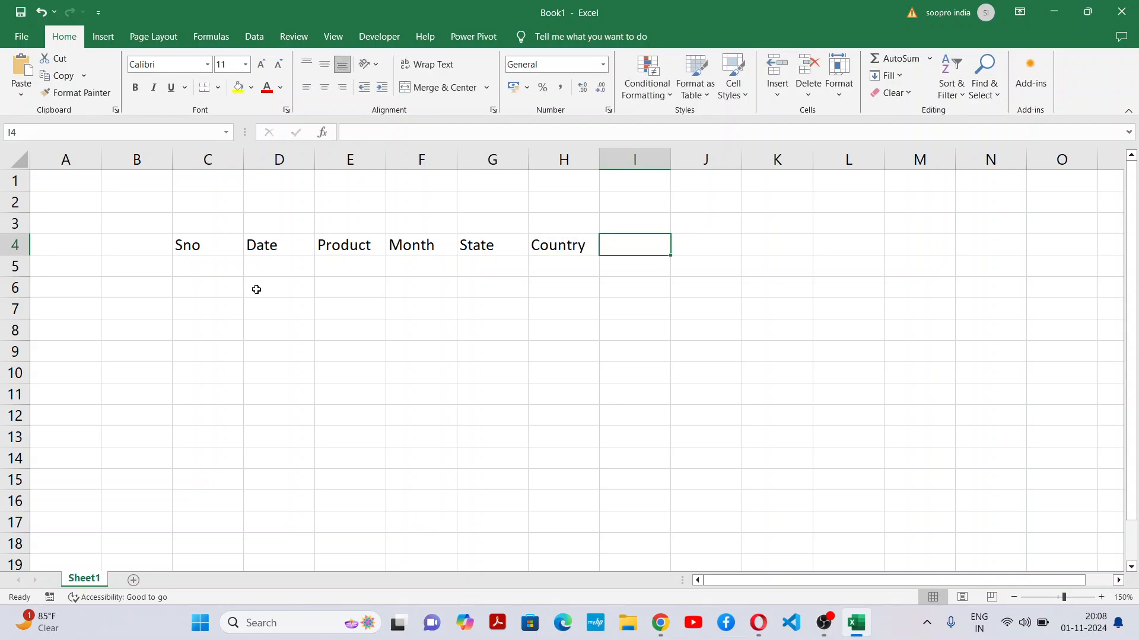
# Step: Insert a new column before Month and enter the header Price in F4
pyautogui.press('Left')
pyautogui.press('Left')
pyautogui.press('Left')
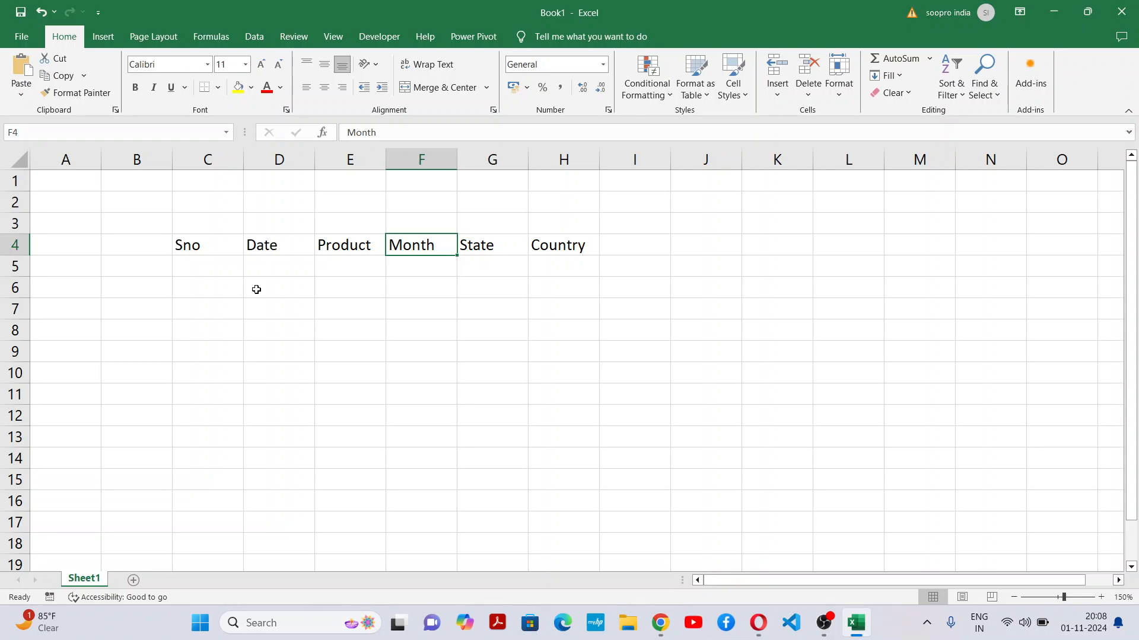
pyautogui.click(431, 165)
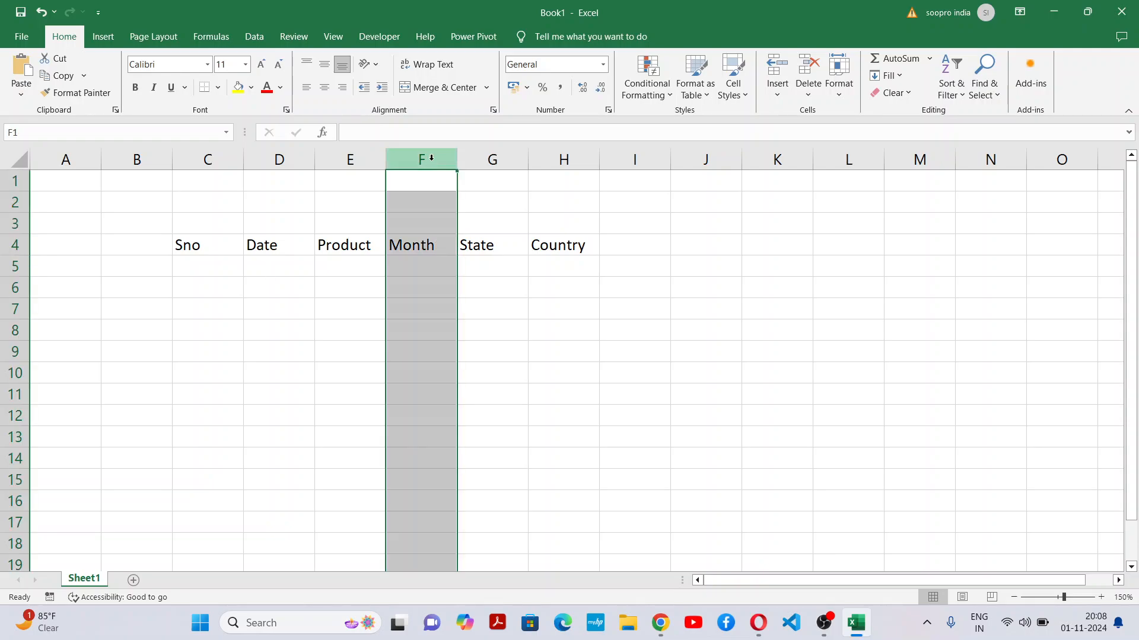
pyautogui.hotkey('ctrl', 'shift', '+')
pyautogui.click(358, 358)
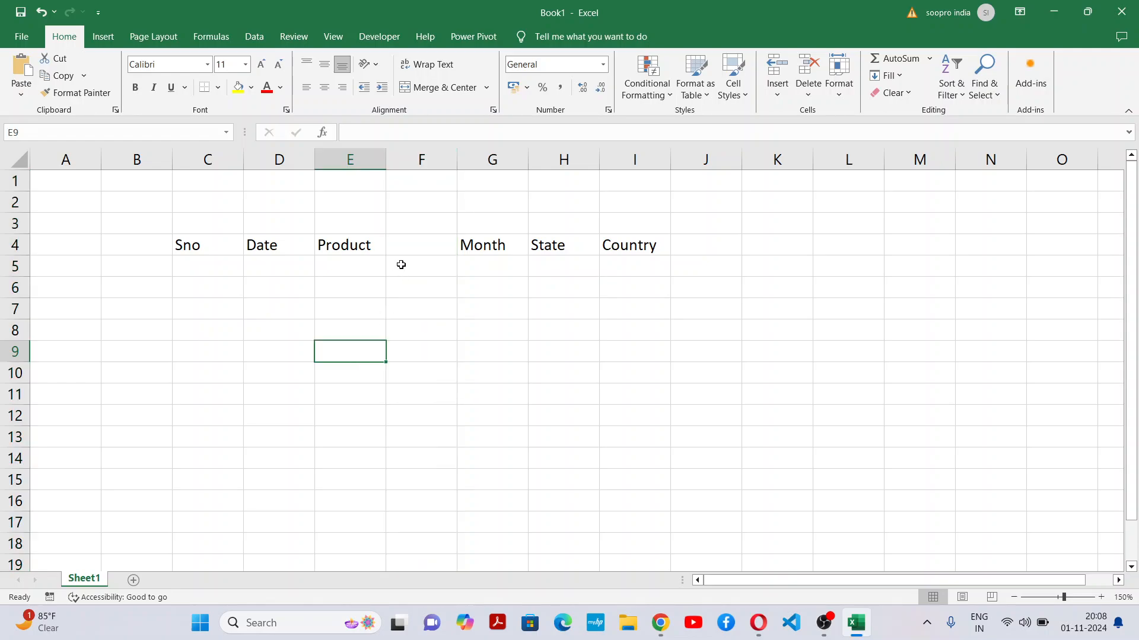
pyautogui.click(434, 239)
pyautogui.write('Price')
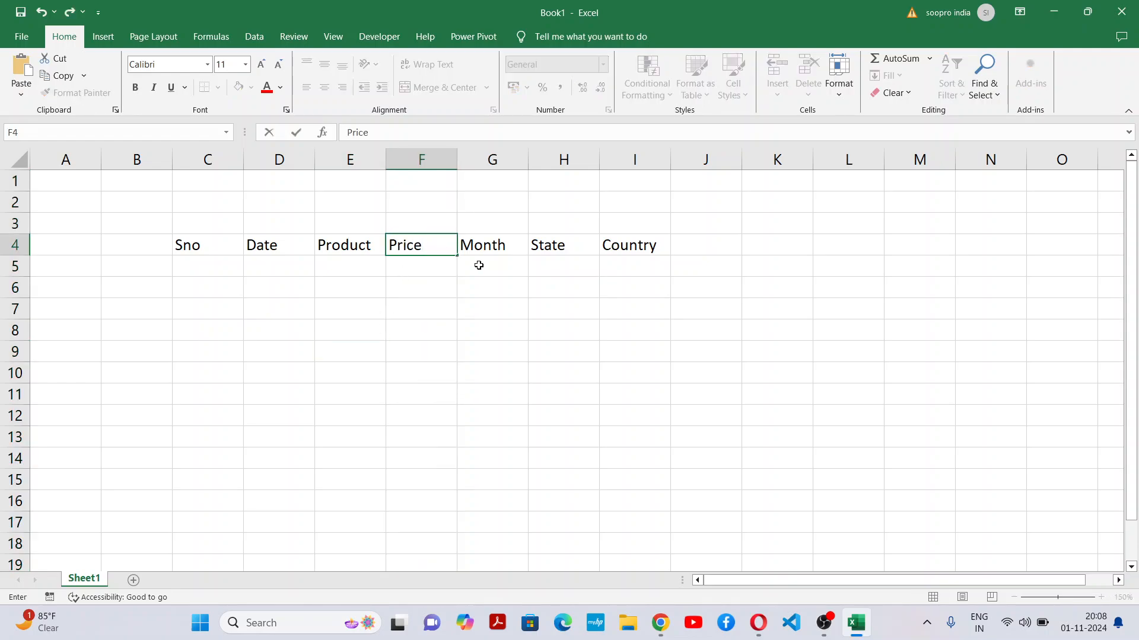
pyautogui.click(563, 400)
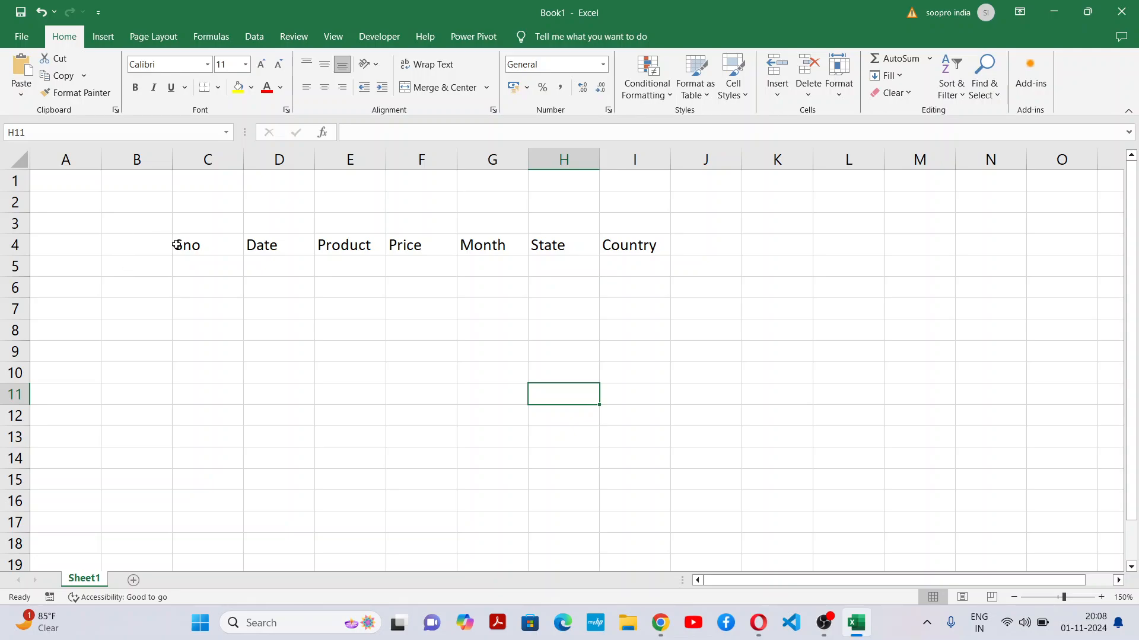
# Step: Apply all borders to the range C4:I12 and centre its contents horizontally and vertically
pyautogui.moveTo(199, 246); pyautogui.dragTo(646, 417)
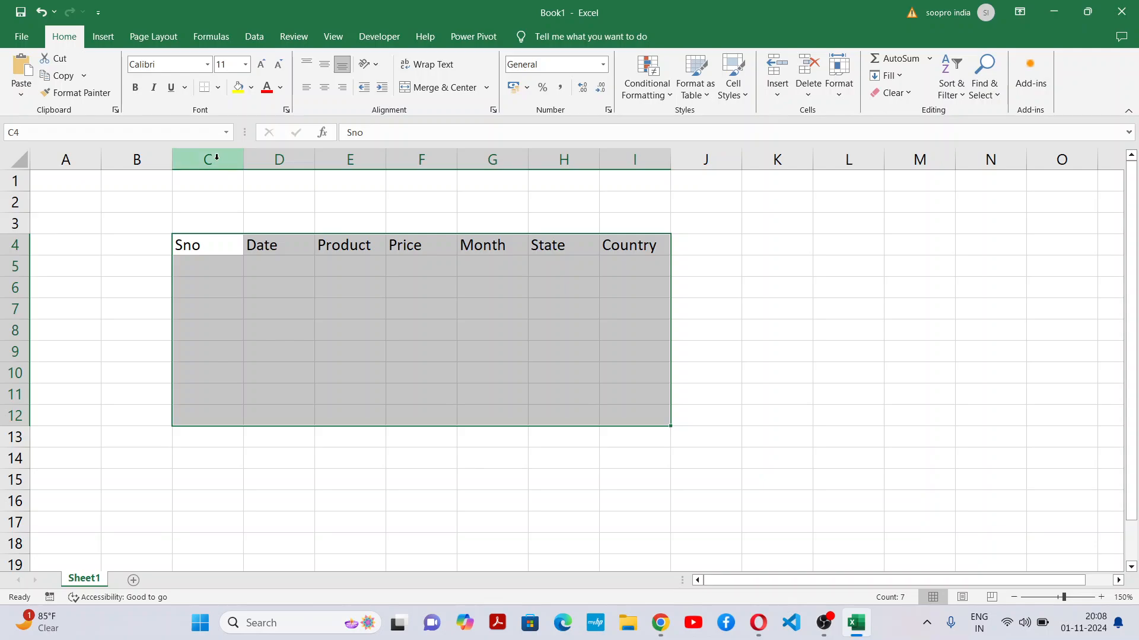
pyautogui.click(217, 87)
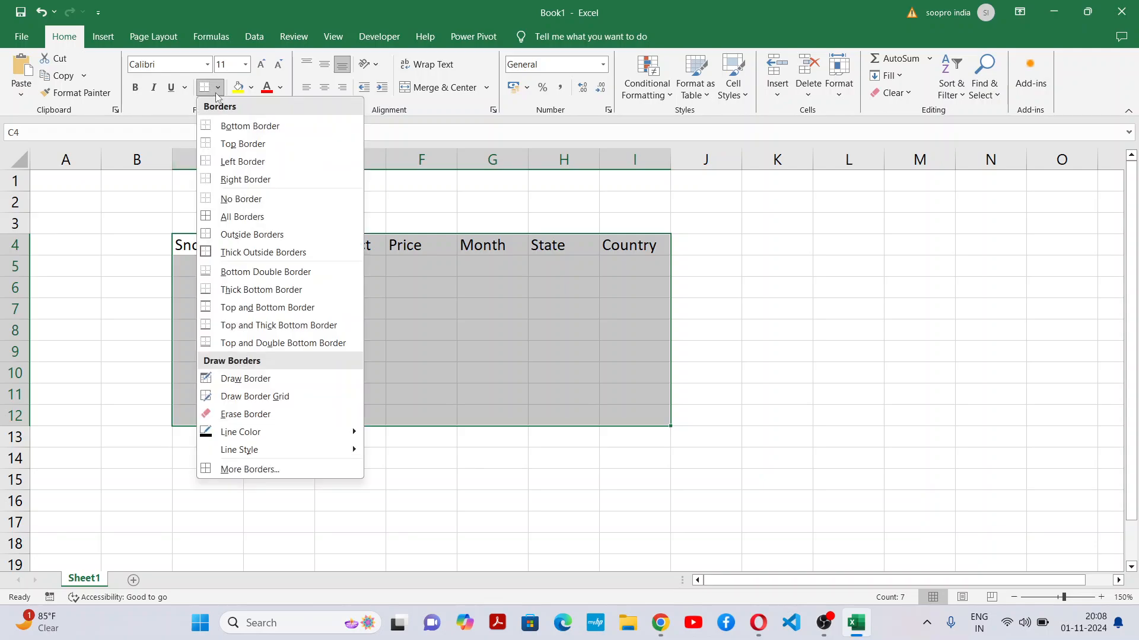
pyautogui.click(228, 217)
pyautogui.click(324, 87)
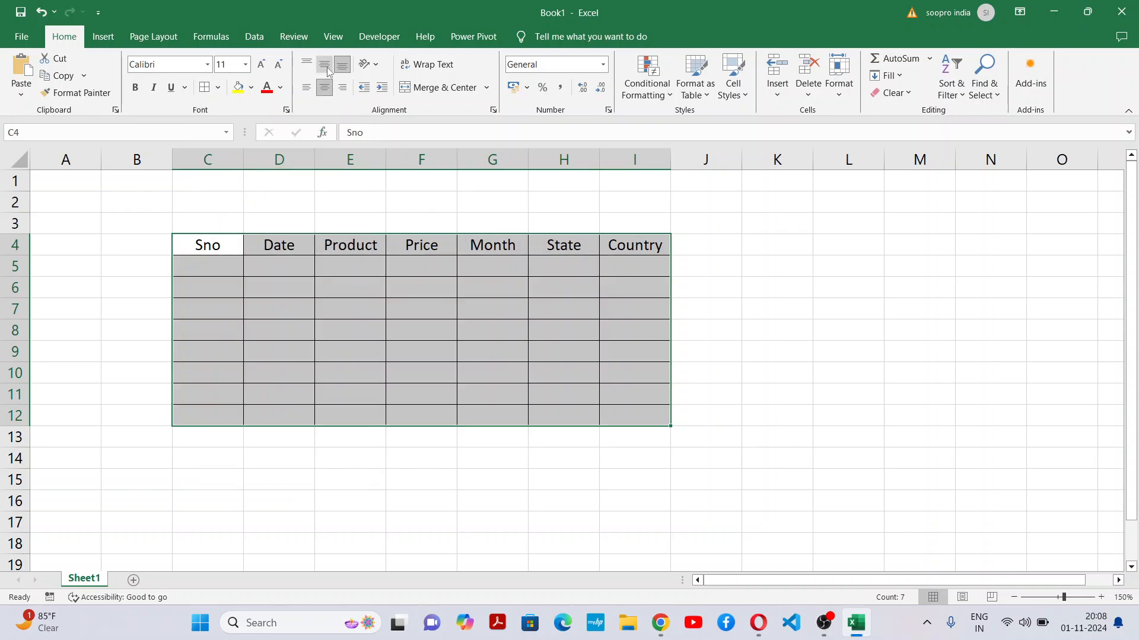
pyautogui.click(324, 64)
pyautogui.click(348, 325)
# Step: Make the header row from Sno to Country bold
pyautogui.moveTo(188, 239); pyautogui.dragTo(636, 247)
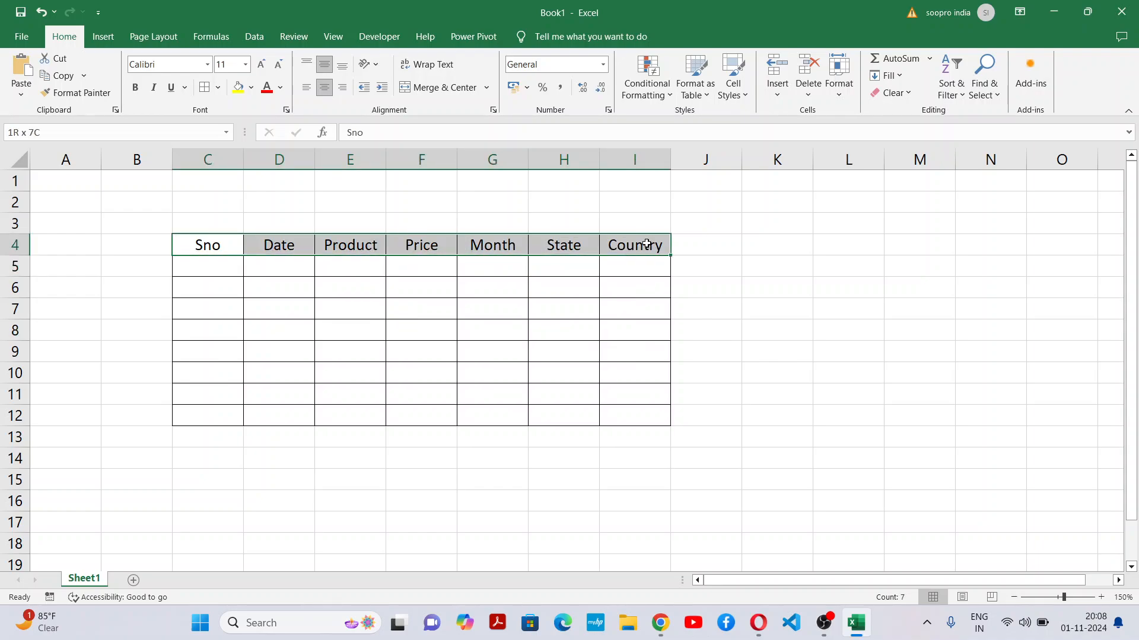
pyautogui.click(135, 89)
pyautogui.click(318, 312)
# Step: Merge and centre C2:I3 above the headers, middle-align it and fill it with yellow
pyautogui.moveTo(194, 197); pyautogui.dragTo(655, 224)
pyautogui.click(439, 87)
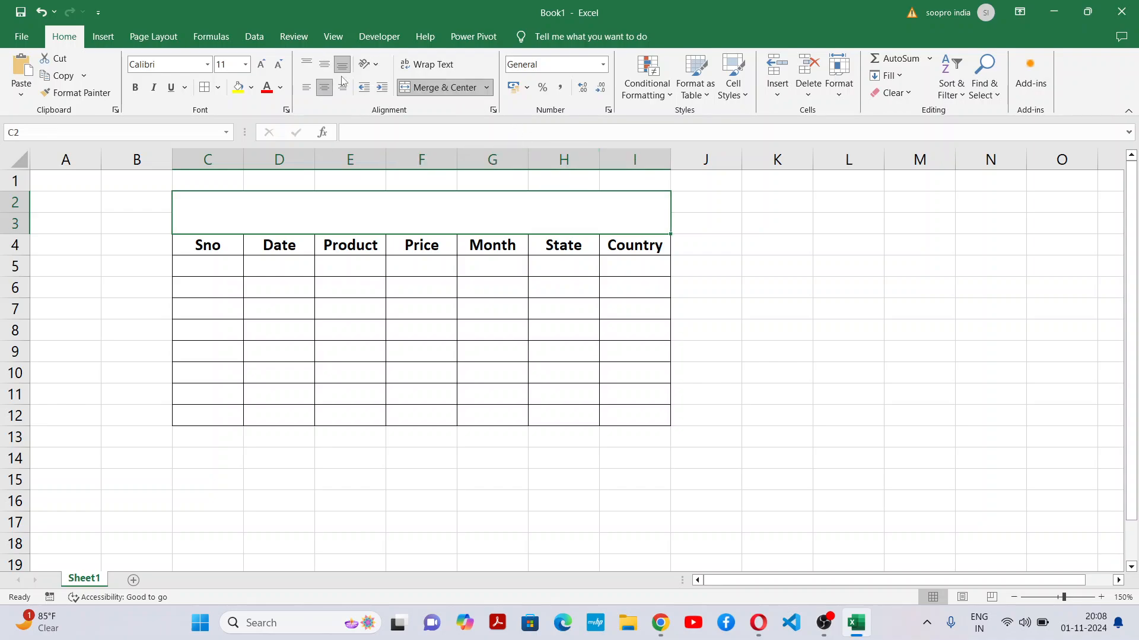
pyautogui.click(324, 65)
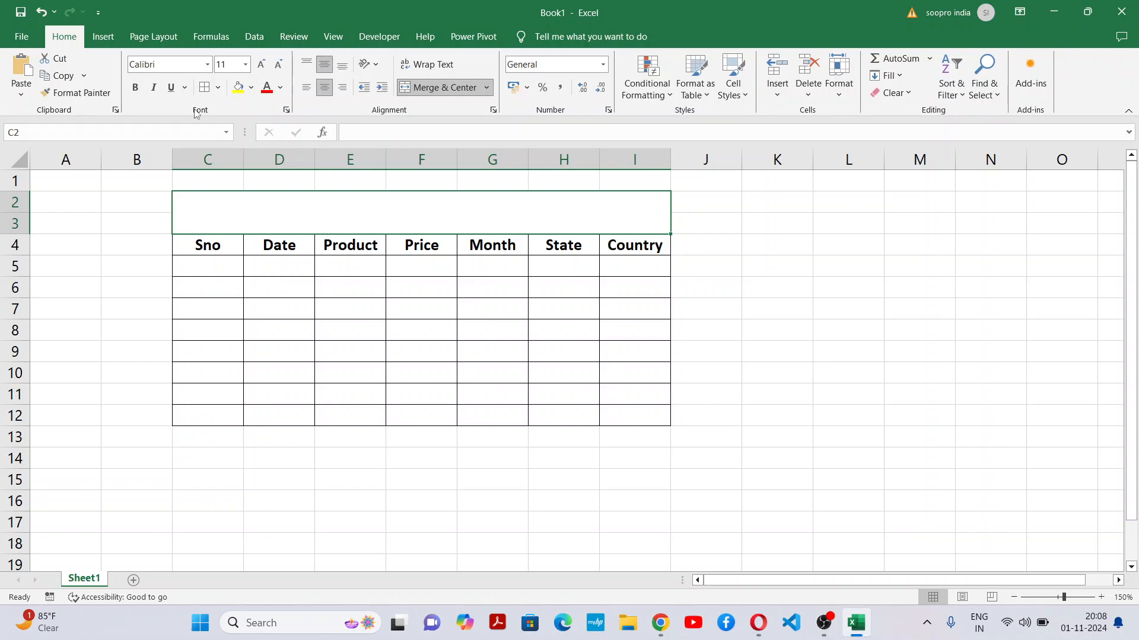
pyautogui.click(239, 88)
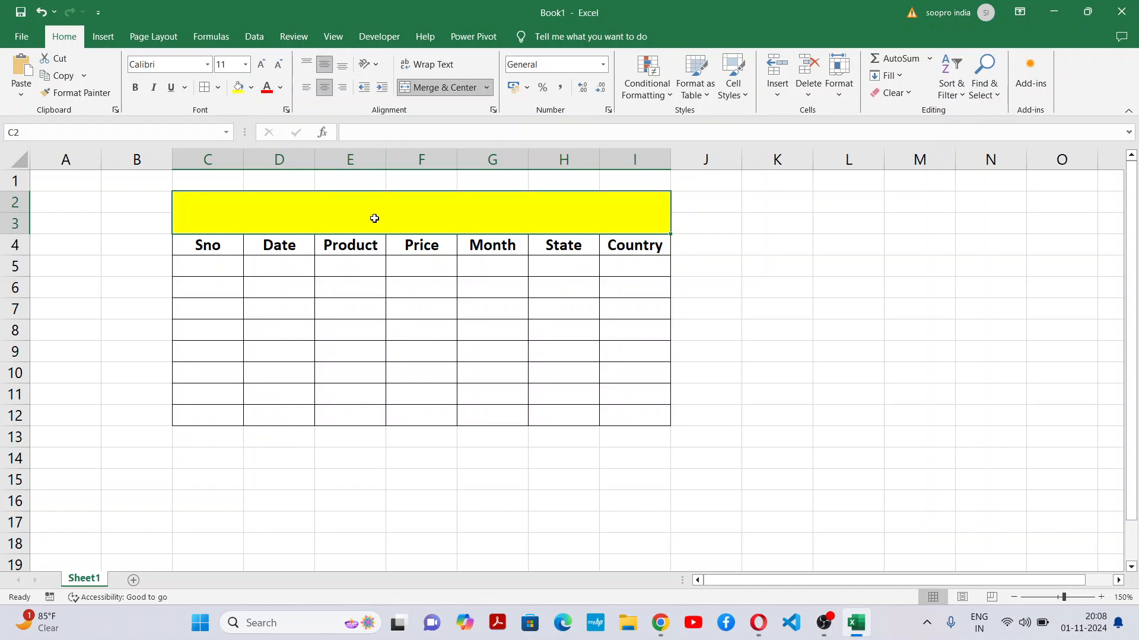
# Step: Enter the title "Example of Filter" in the merged yellow cell
pyautogui.doubleClick(446, 219)
pyautogui.write('Example of ')
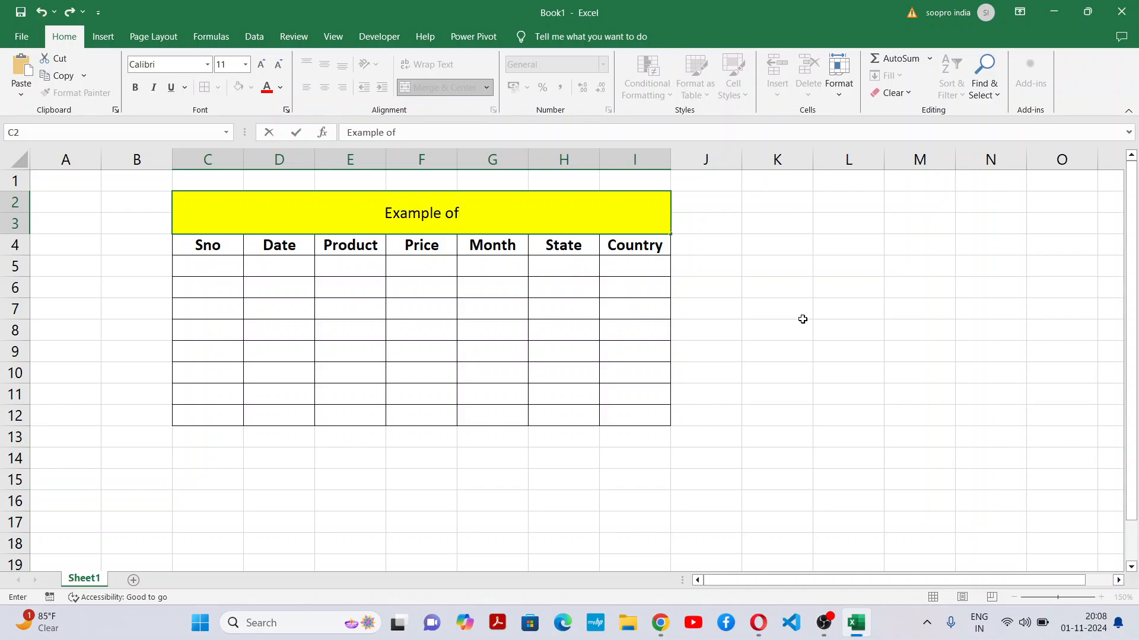
pyautogui.write('Filter')
pyautogui.click(627, 355)
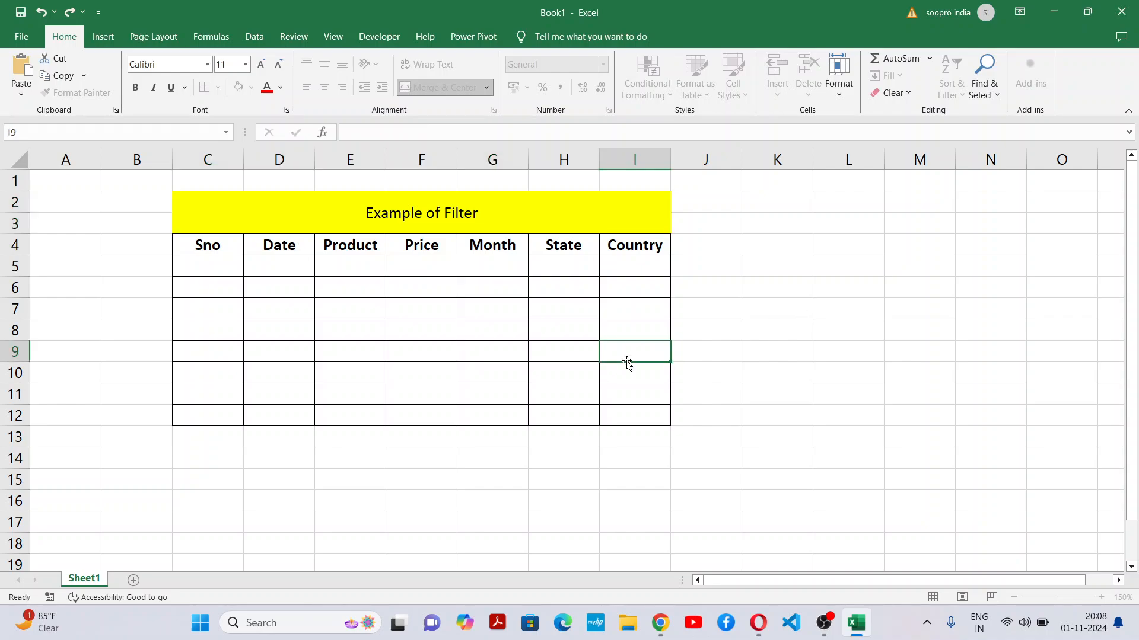
# Step: Make the table title bold and red, and enlarge its font by three size increments
pyautogui.click(536, 217)
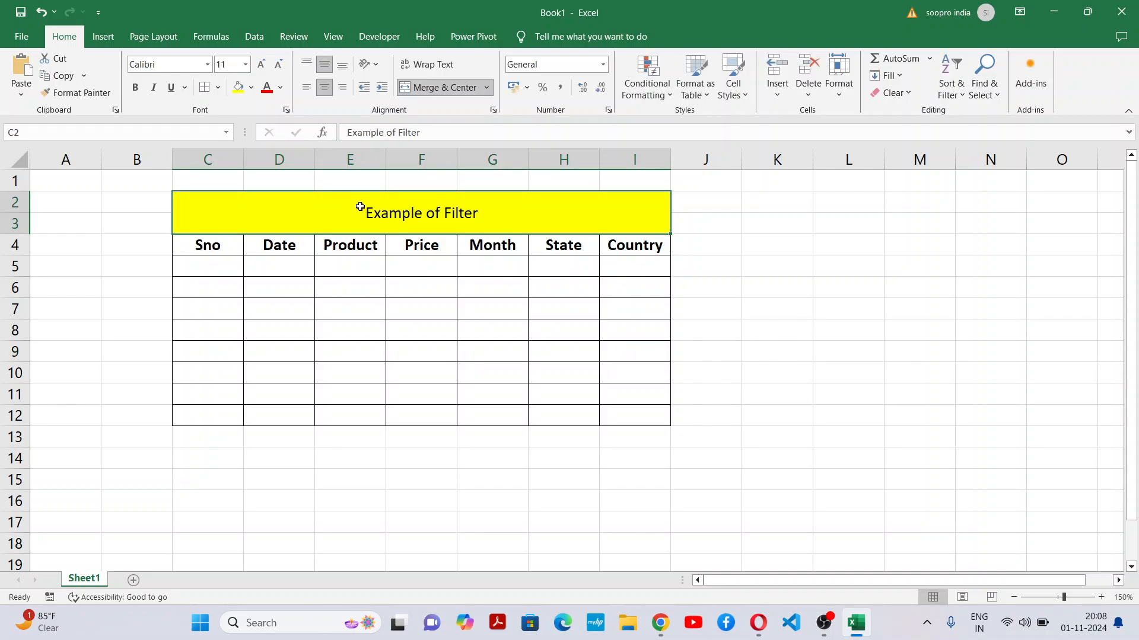
pyautogui.click(135, 87)
pyautogui.click(265, 89)
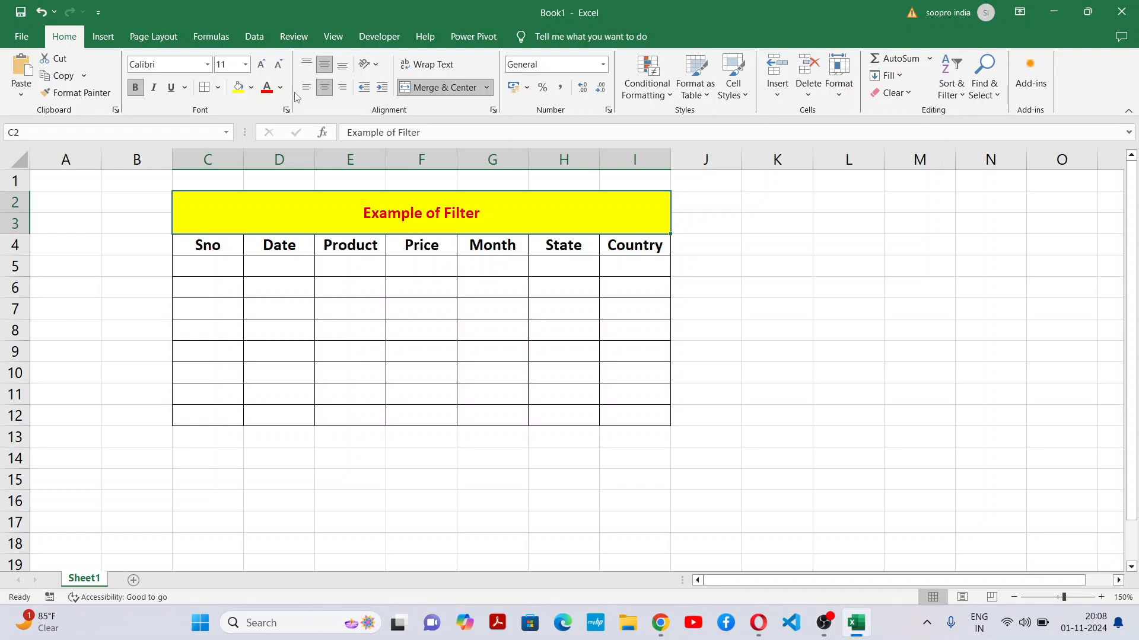
pyautogui.click(261, 64)
pyautogui.click(260, 64)
pyautogui.click(261, 64)
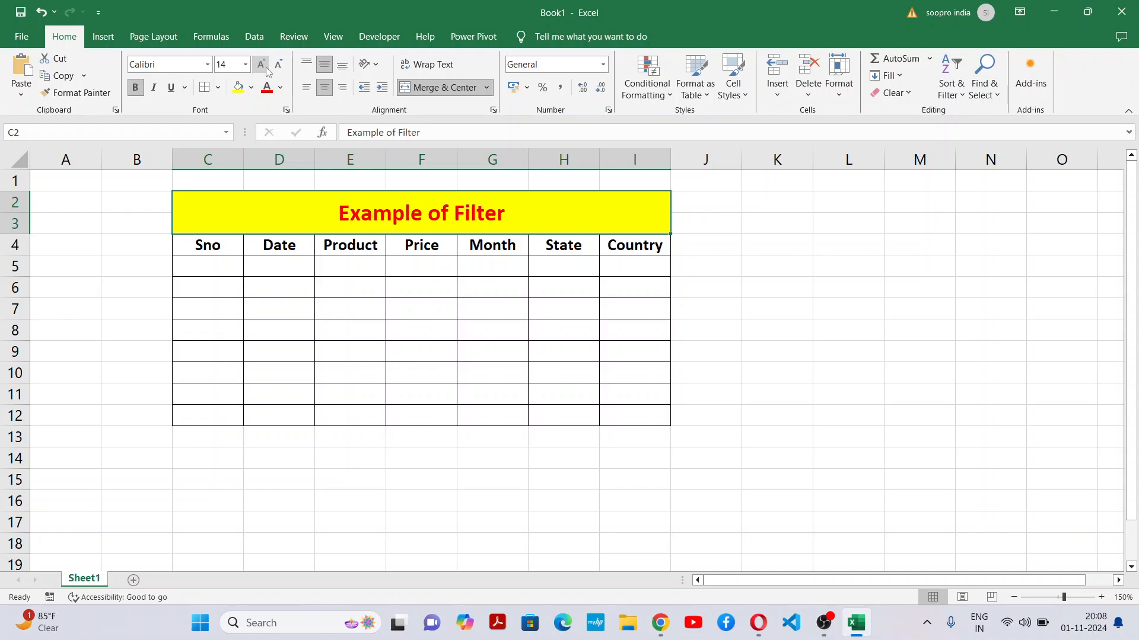
pyautogui.click(442, 402)
pyautogui.click(241, 197)
pyautogui.click(291, 329)
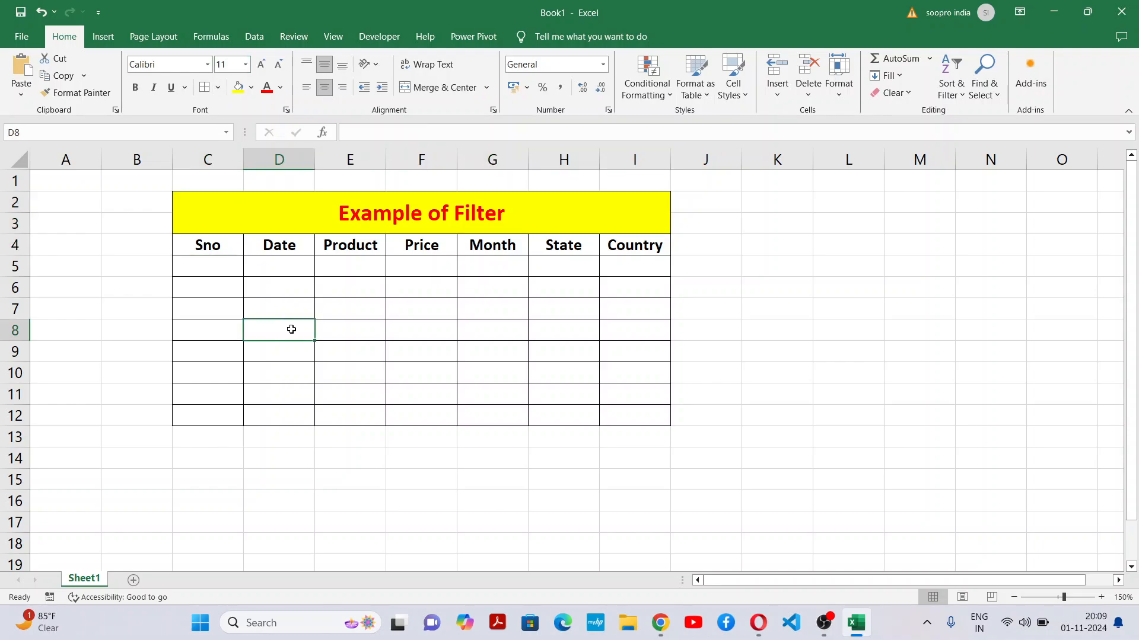
# Step: Switch to the Google Meet call and admit the participant waiting to join
pyautogui.hotkey('alt', 'Tab')
pyautogui.press('Tab')
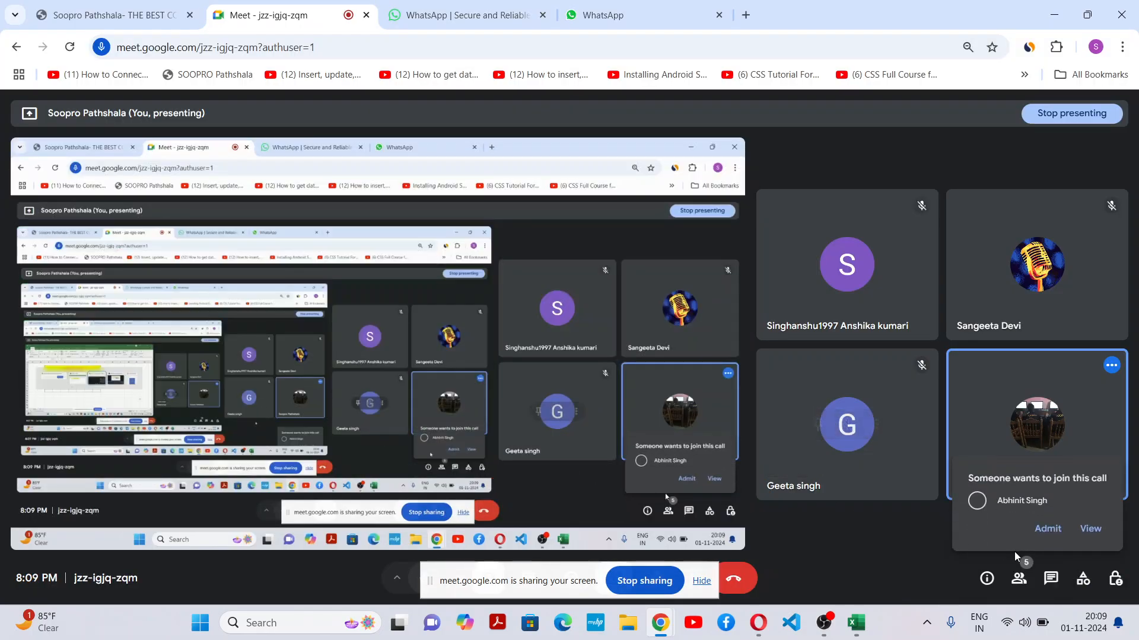
pyautogui.click(1047, 529)
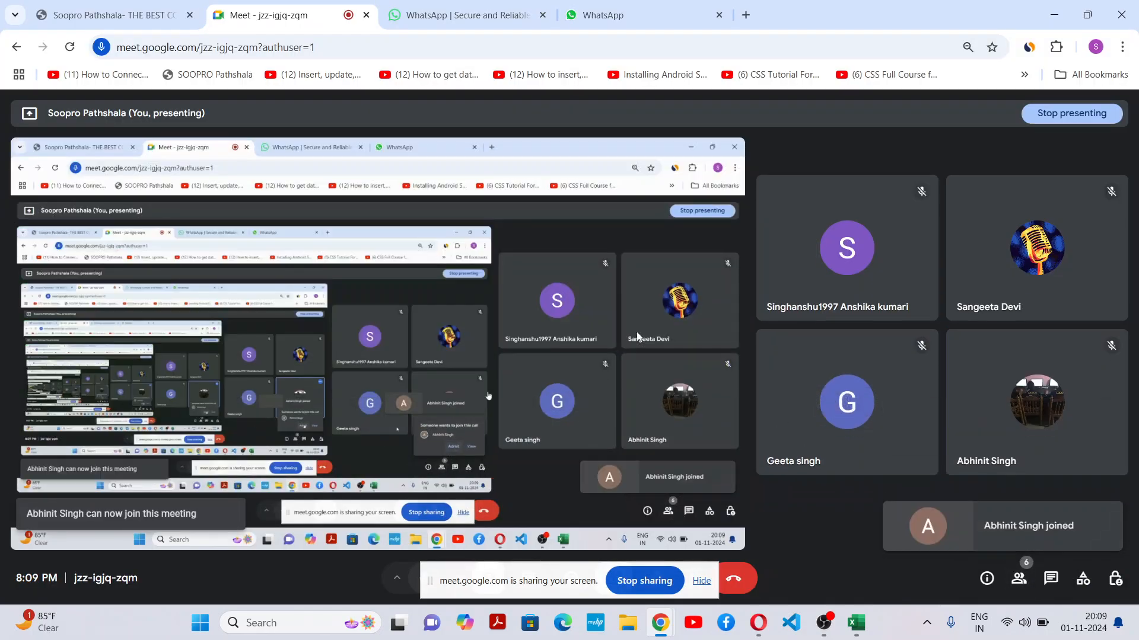
# Step: Switch back to the Excel workbook and hide the screen-sharing notice
pyautogui.hotkey('alt', 'Tab')
pyautogui.press('Tab')
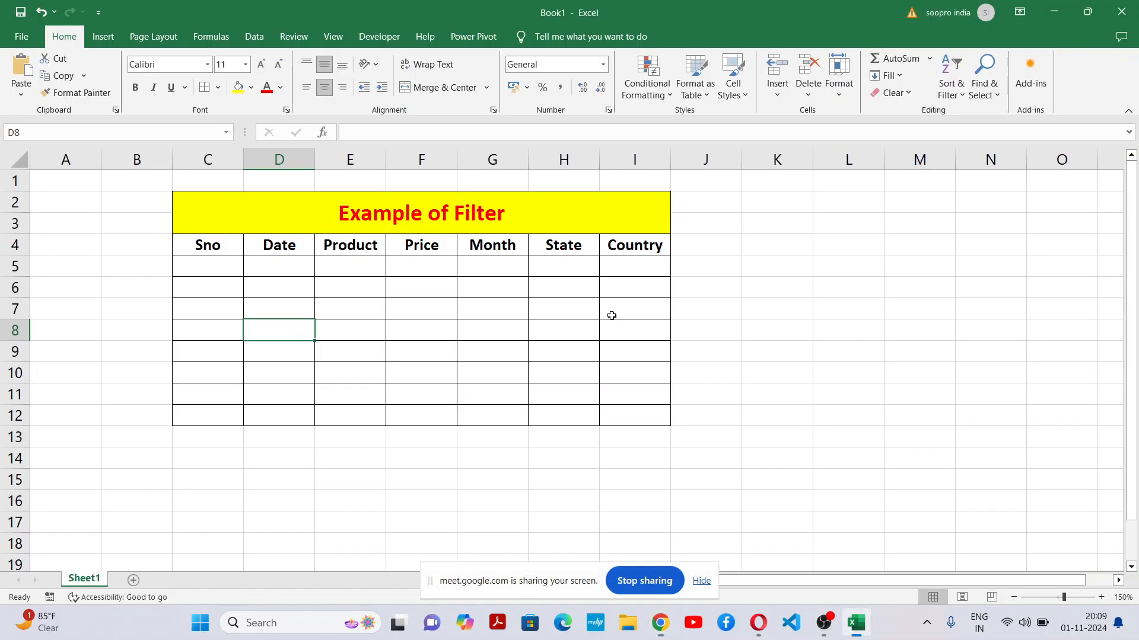
pyautogui.click(713, 583)
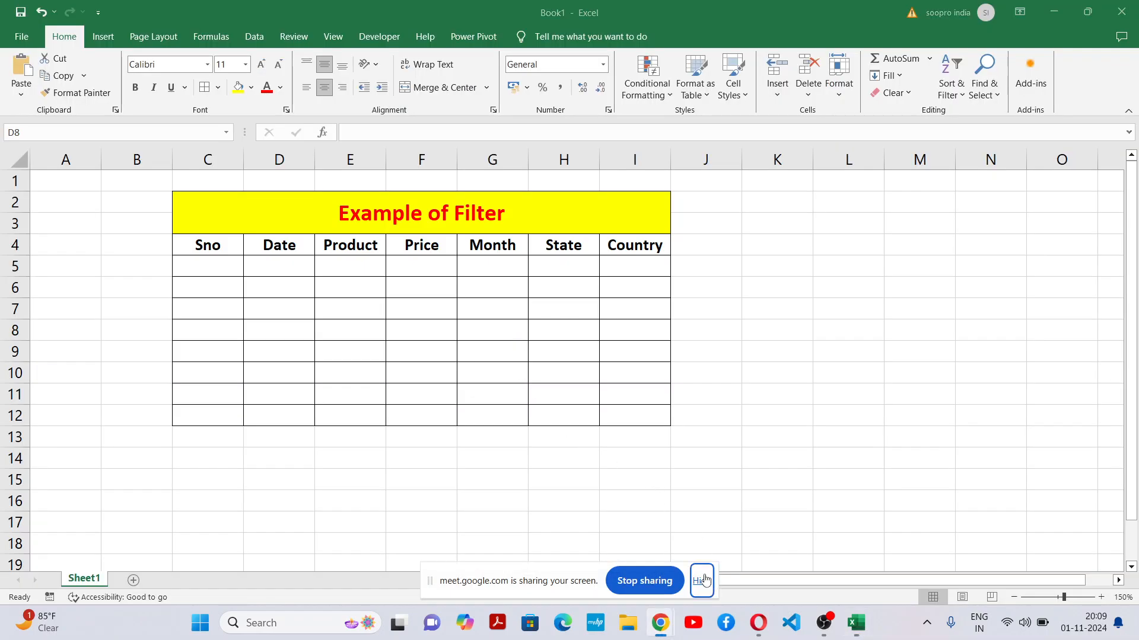
pyautogui.click(701, 582)
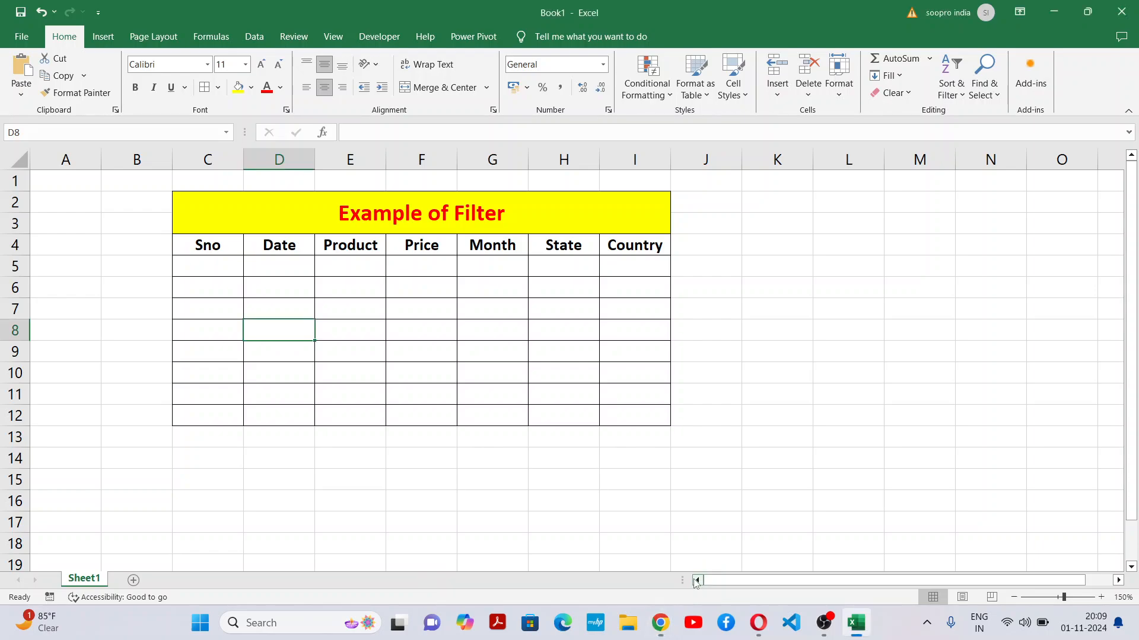
# Step: Number the Sno column from 1 to 12 in C5:C16, entering 1 and 2 and filling the series down
pyautogui.click(231, 266)
pyautogui.write('1')
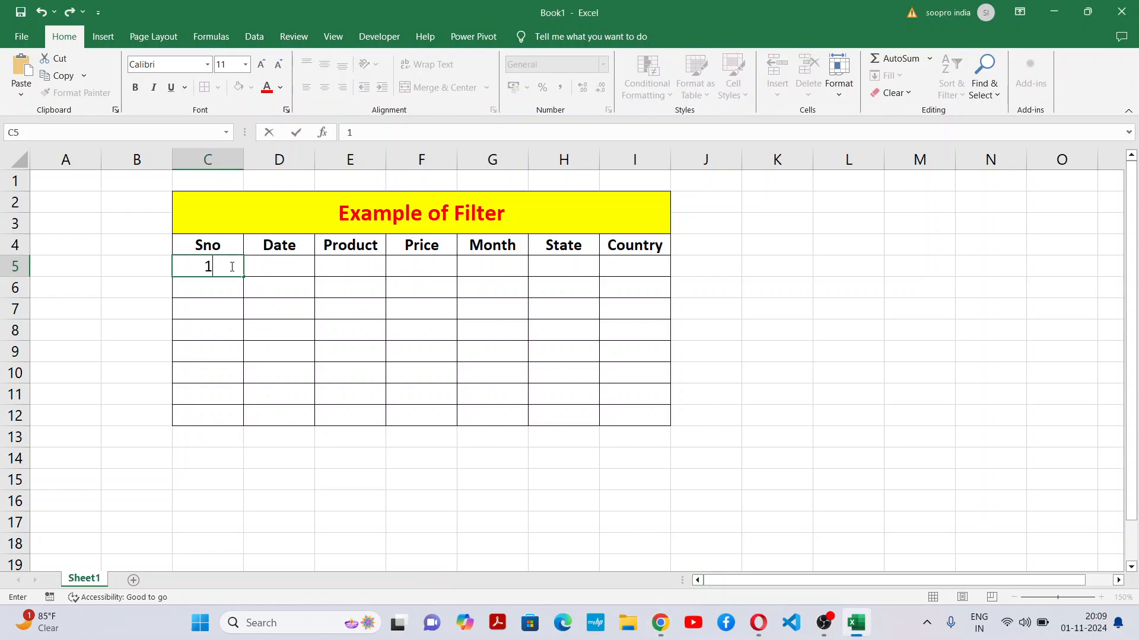
pyautogui.press('Return')
pyautogui.write('2')
pyautogui.press('Return')
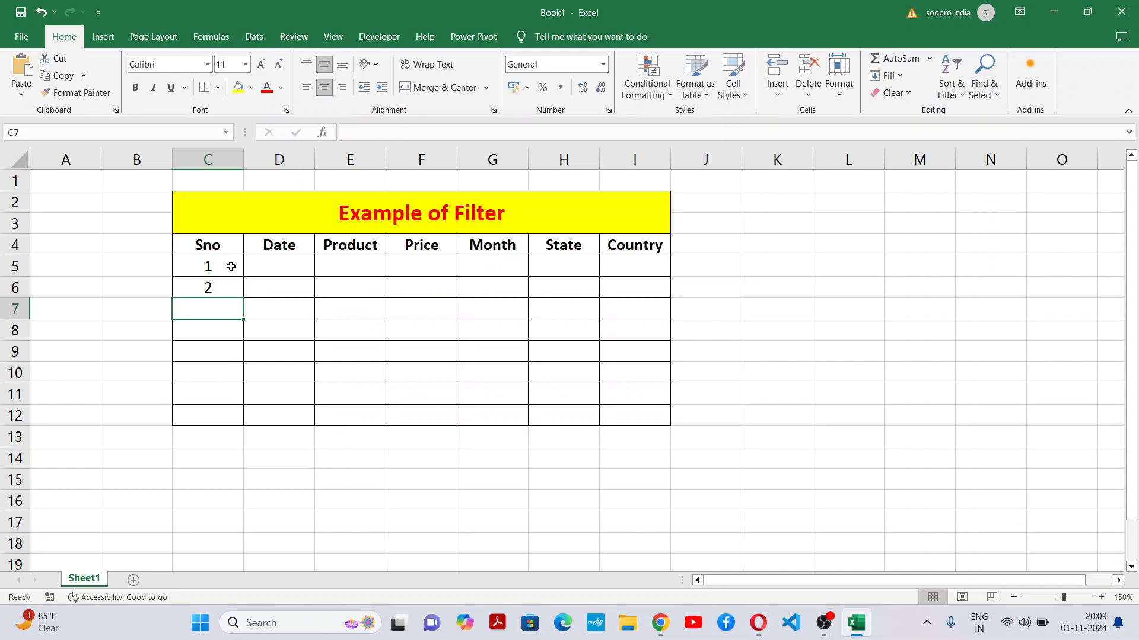
pyautogui.moveTo(213, 260); pyautogui.dragTo(245, 510)
pyautogui.click(360, 482)
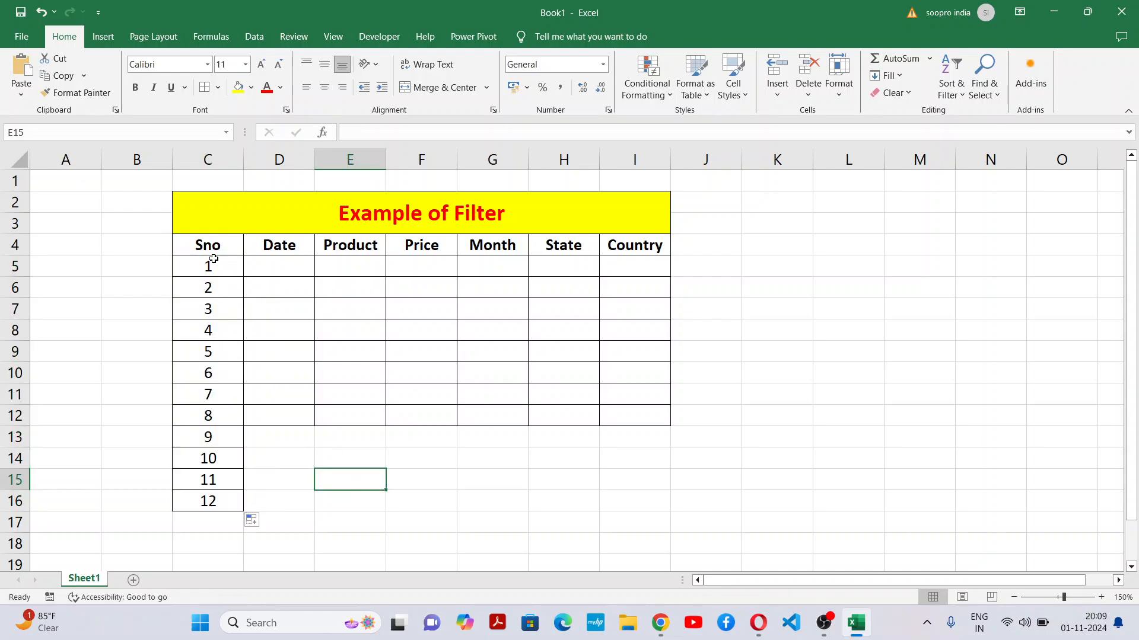
# Step: Apply all borders to the table body C5:I16
pyautogui.moveTo(200, 268); pyautogui.dragTo(641, 504)
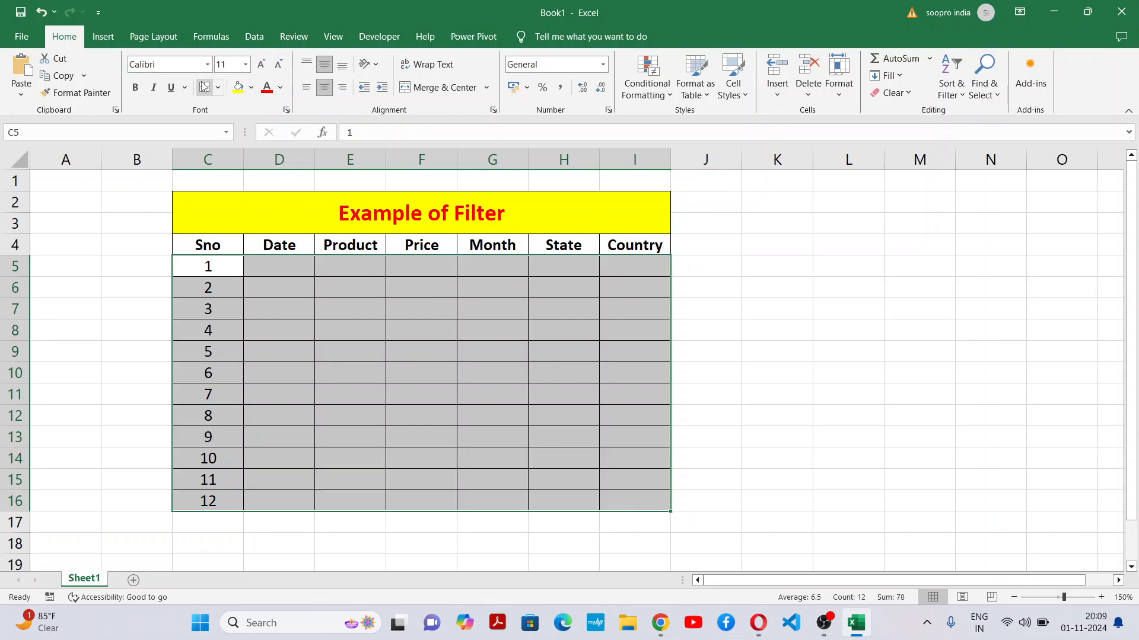
pyautogui.click(205, 88)
pyautogui.click(287, 284)
# Step: Widen the Date, Product, Month, State and Country columns, making Country the widest
pyautogui.moveTo(314, 160); pyautogui.dragTo(339, 160)
pyautogui.click(362, 310)
pyautogui.moveTo(410, 157); pyautogui.dragTo(444, 154)
pyautogui.moveTo(583, 160); pyautogui.dragTo(617, 162)
pyautogui.moveTo(686, 159); pyautogui.dragTo(938, 157)
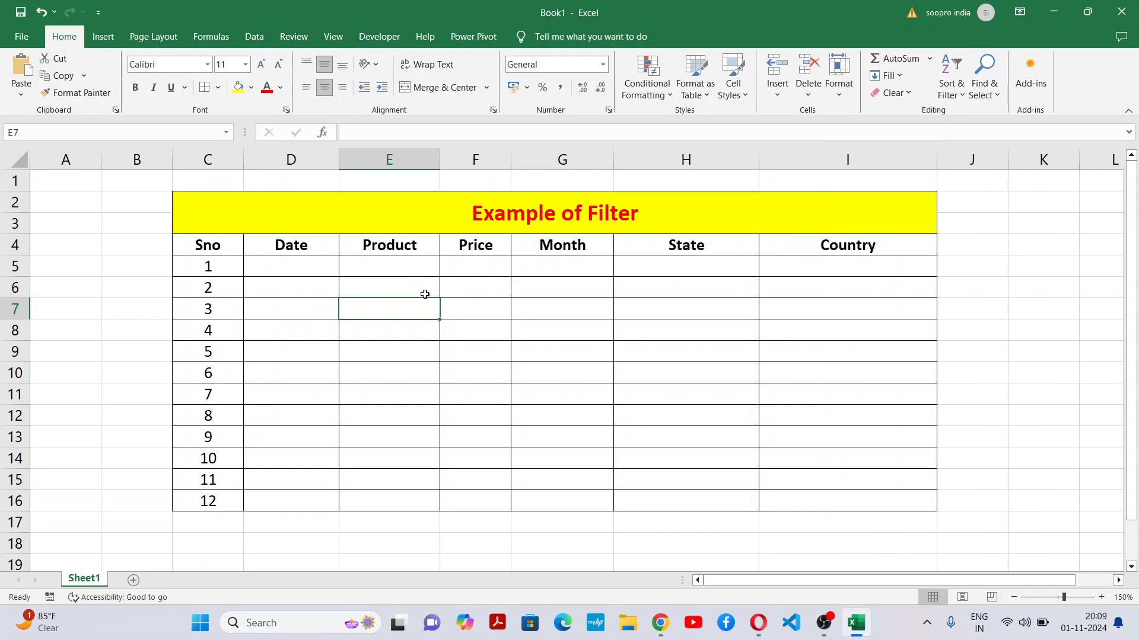
# Step: Enter the dates 1/1/2024, 1/2/2024 and 1/03/2024 in D5:D7 of the Date column
pyautogui.click(304, 263)
pyautogui.write('1/1/')
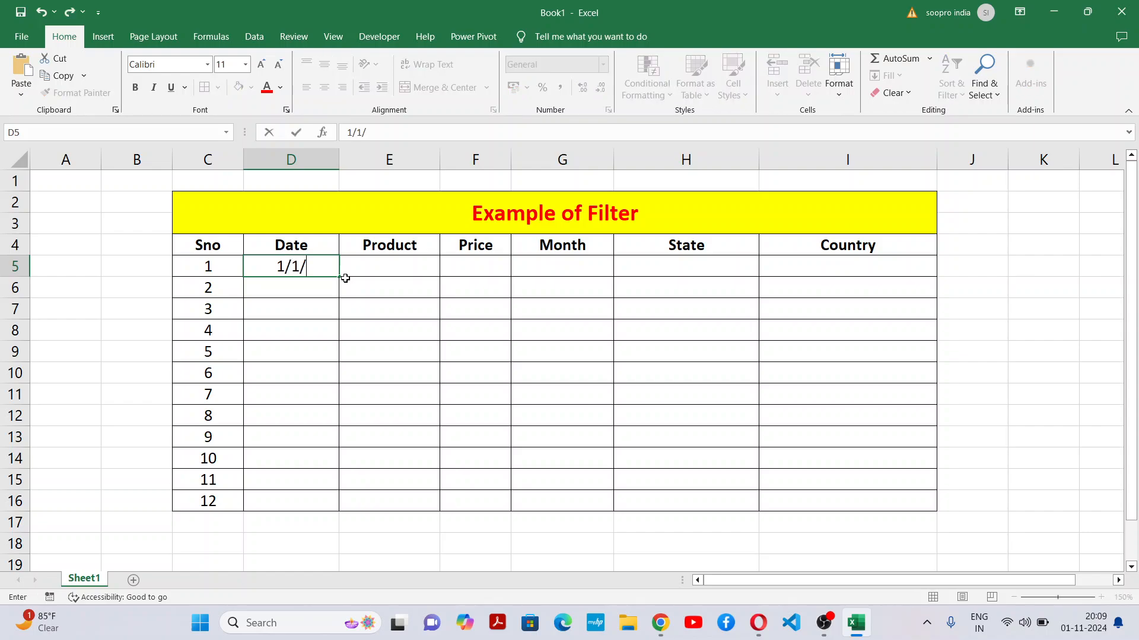
pyautogui.write('2024')
pyautogui.press('Return')
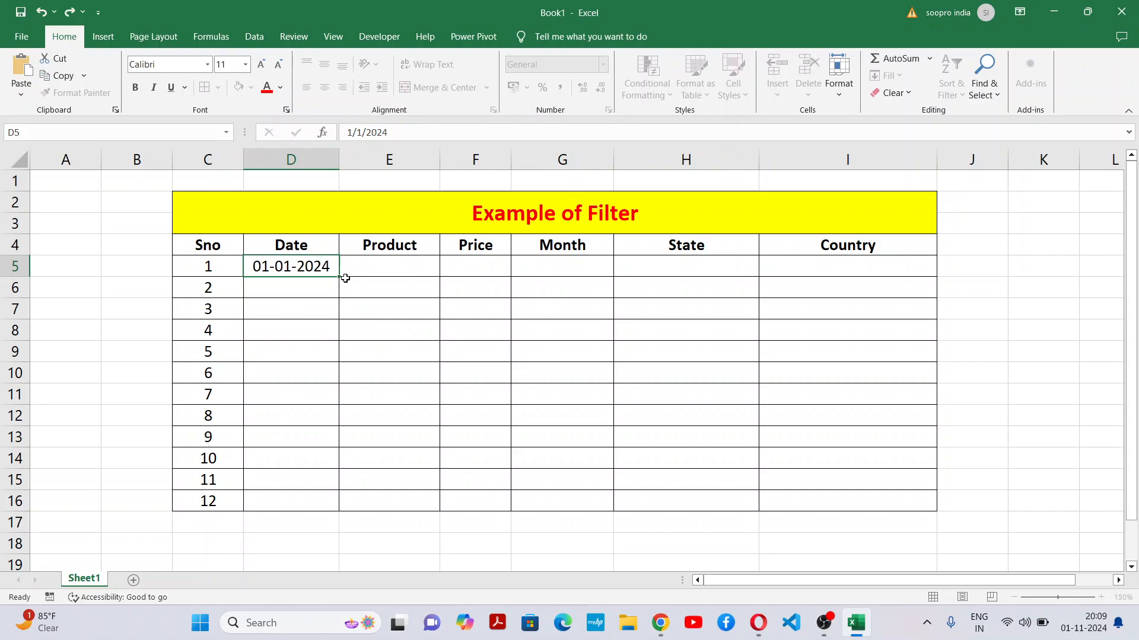
pyautogui.write('1/2/')
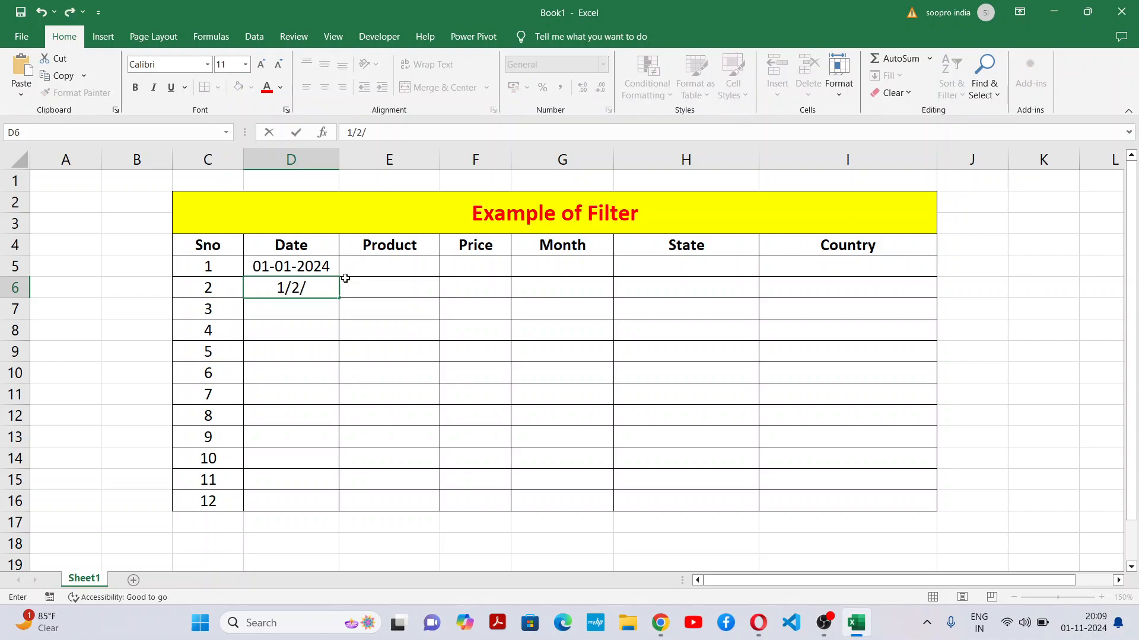
pyautogui.write('2024')
pyautogui.press('Return')
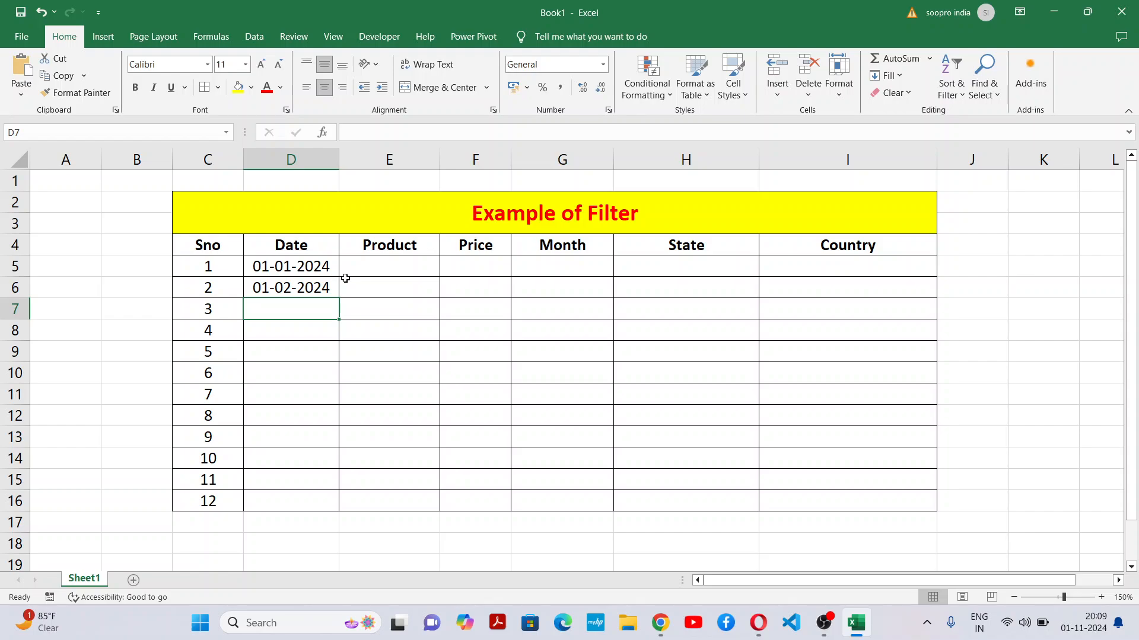
pyautogui.write('1/')
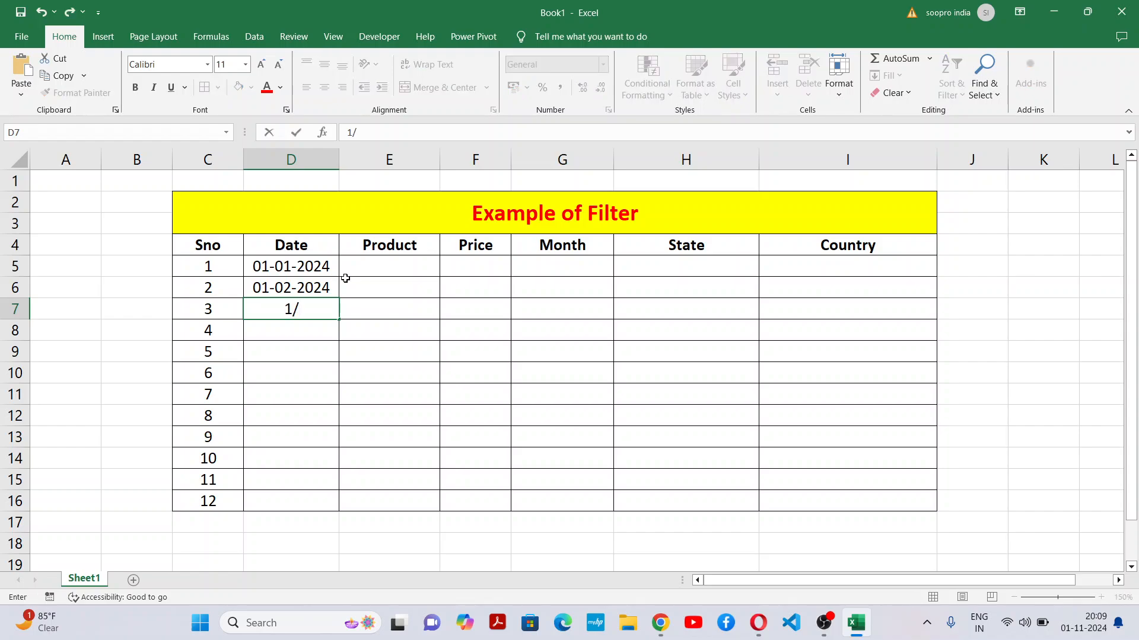
pyautogui.write('03/2024')
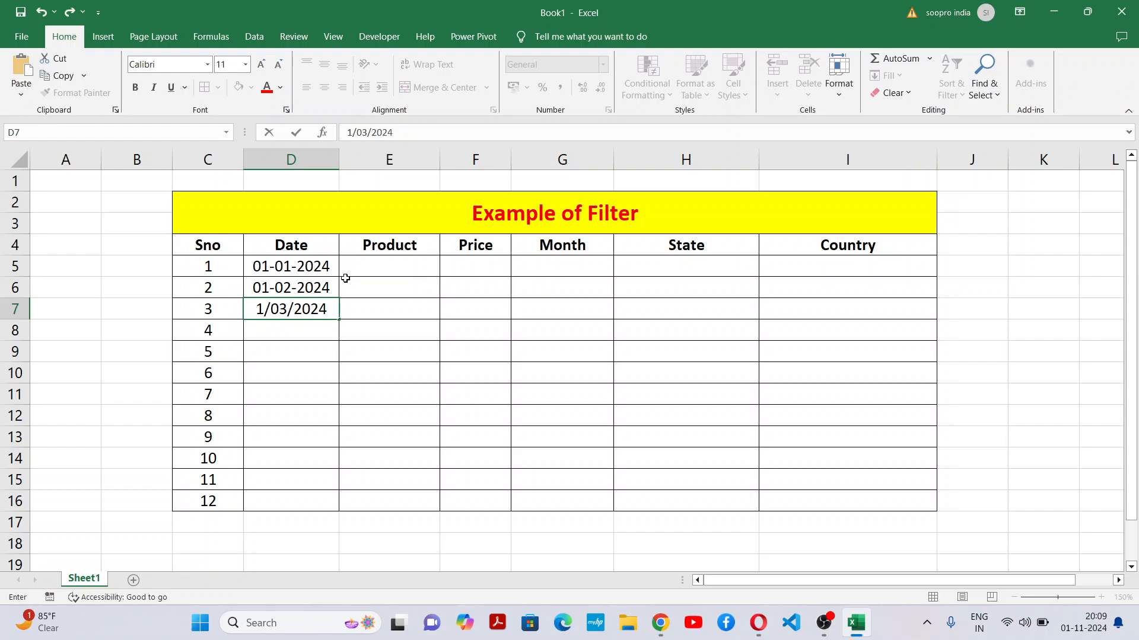
pyautogui.click(542, 392)
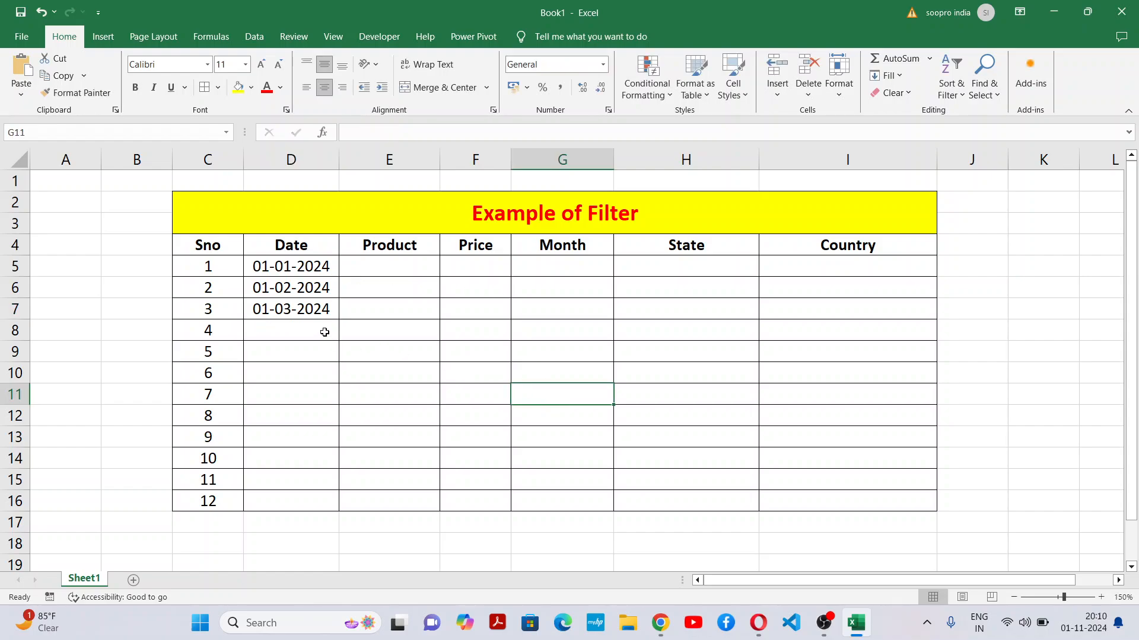
pyautogui.click(308, 306)
pyautogui.moveTo(342, 320); pyautogui.dragTo(343, 417)
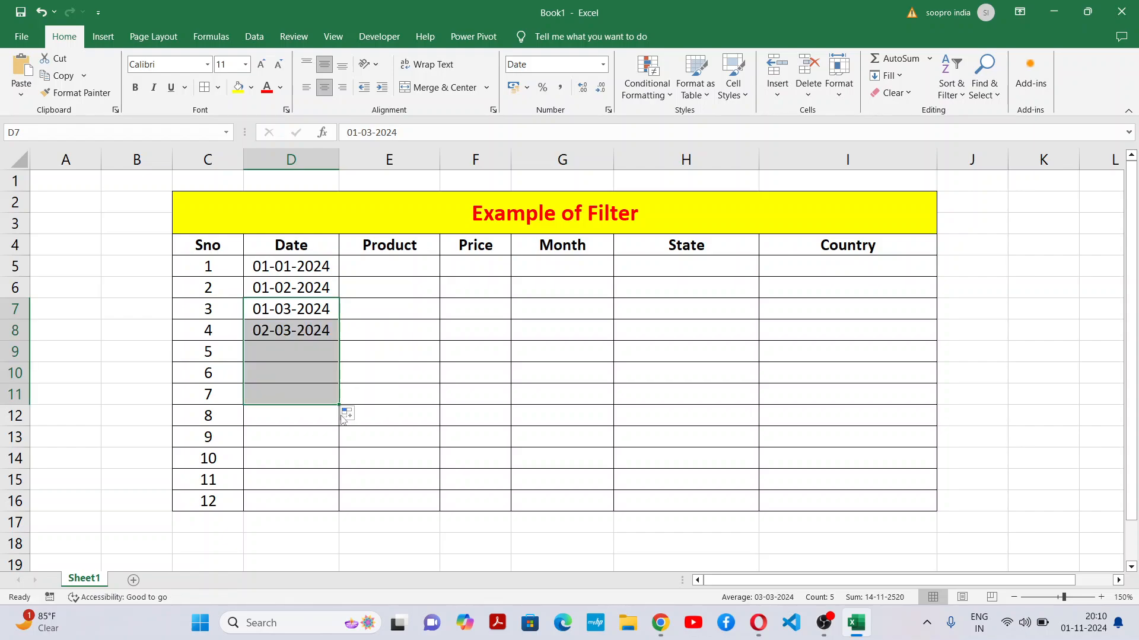
pyautogui.hotkey('ctrl', 'z')
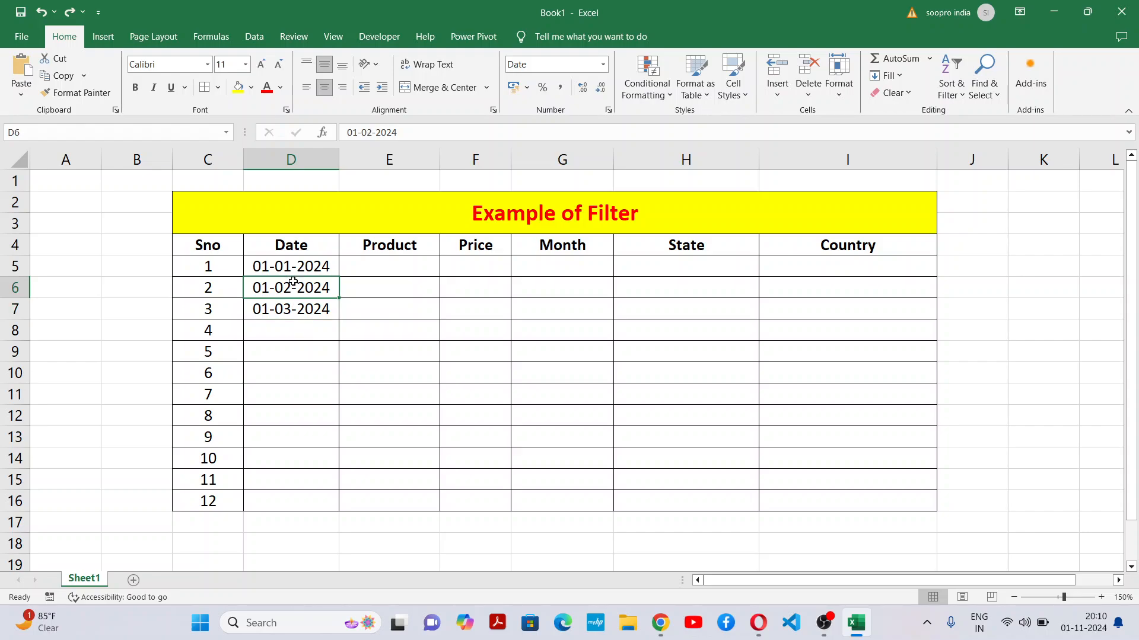
# Step: Extend the monthly dates from D6:D7 down to D16, ending at 01-12-2024
pyautogui.moveTo(294, 283); pyautogui.dragTo(343, 504)
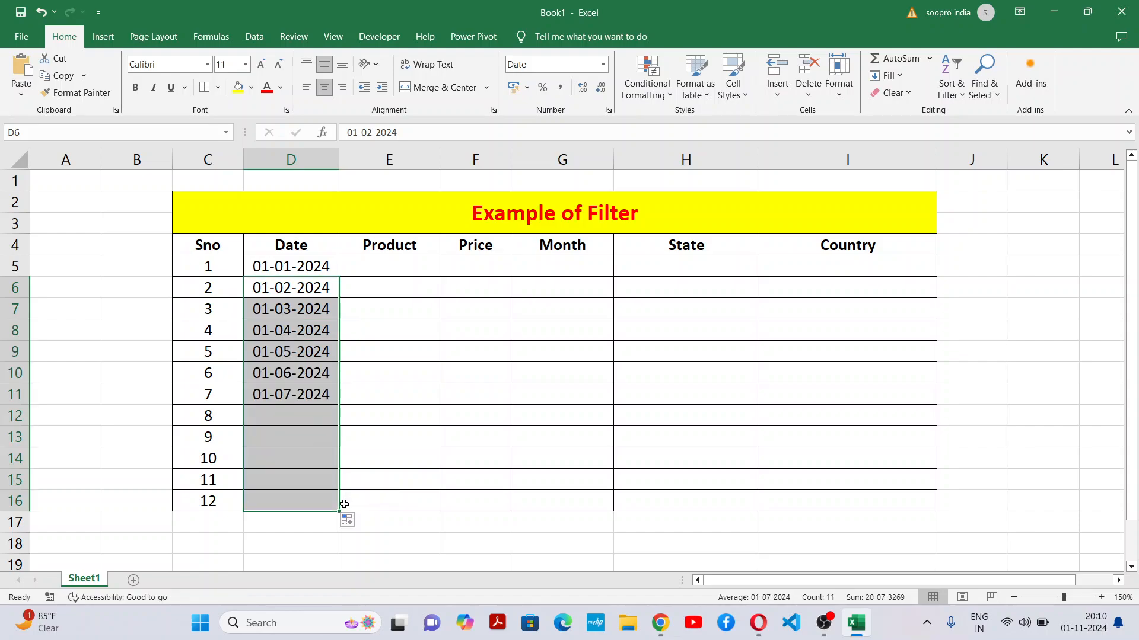
pyautogui.click(469, 374)
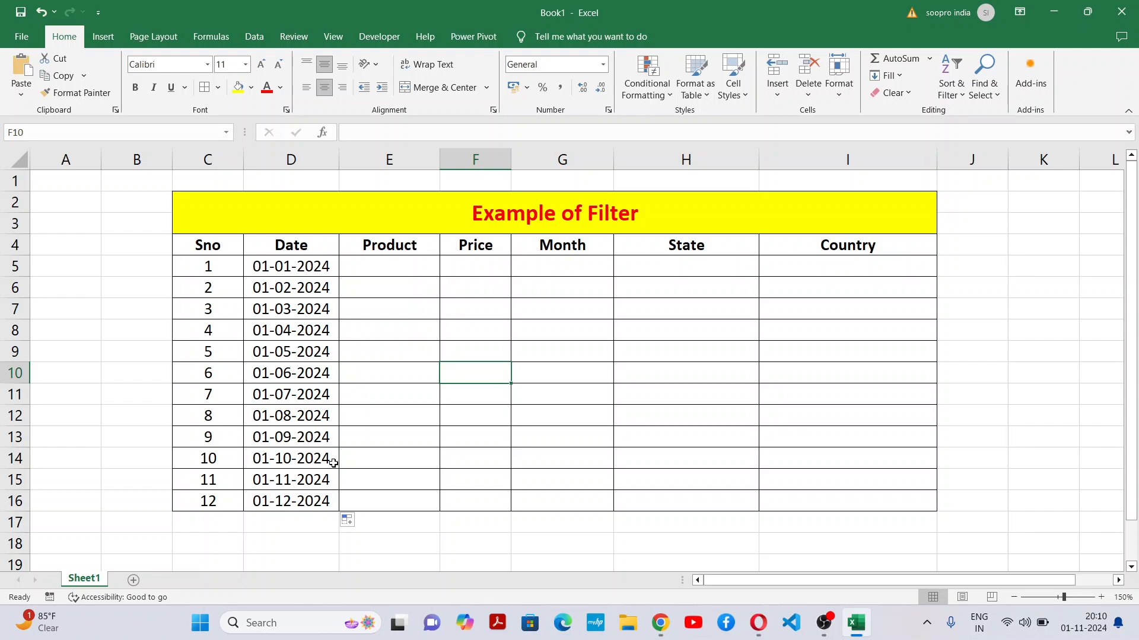
# Step: Enter the products Mouse, Keyboard, Printer and Monitor in E5:E8
pyautogui.click(414, 262)
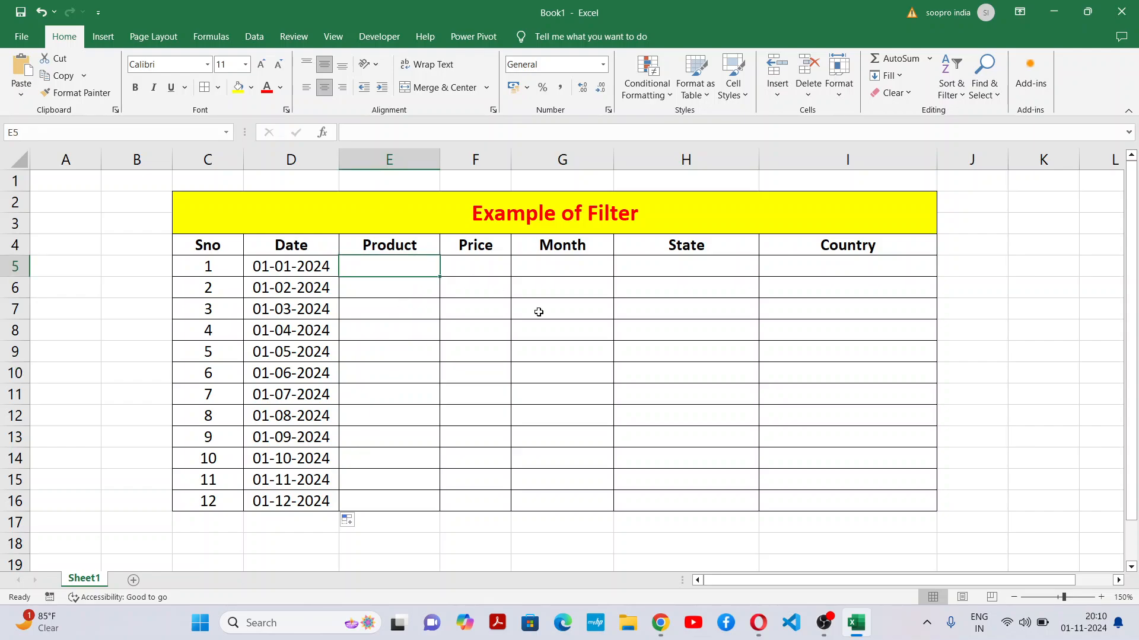
pyautogui.write('Mouse')
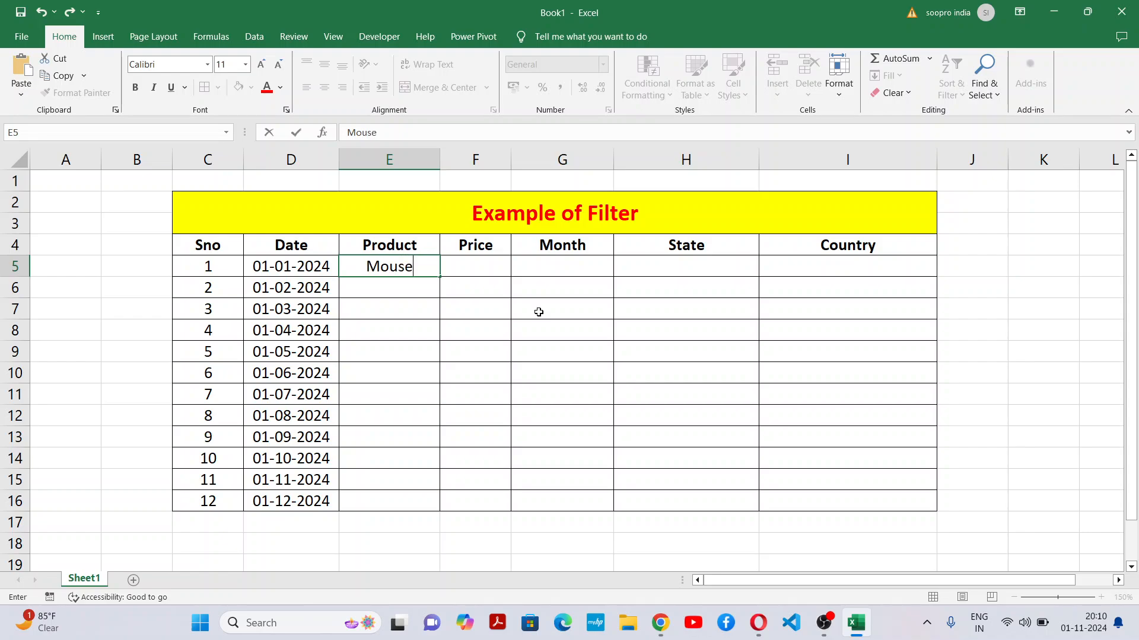
pyautogui.press('Return')
pyautogui.write('Keyboard')
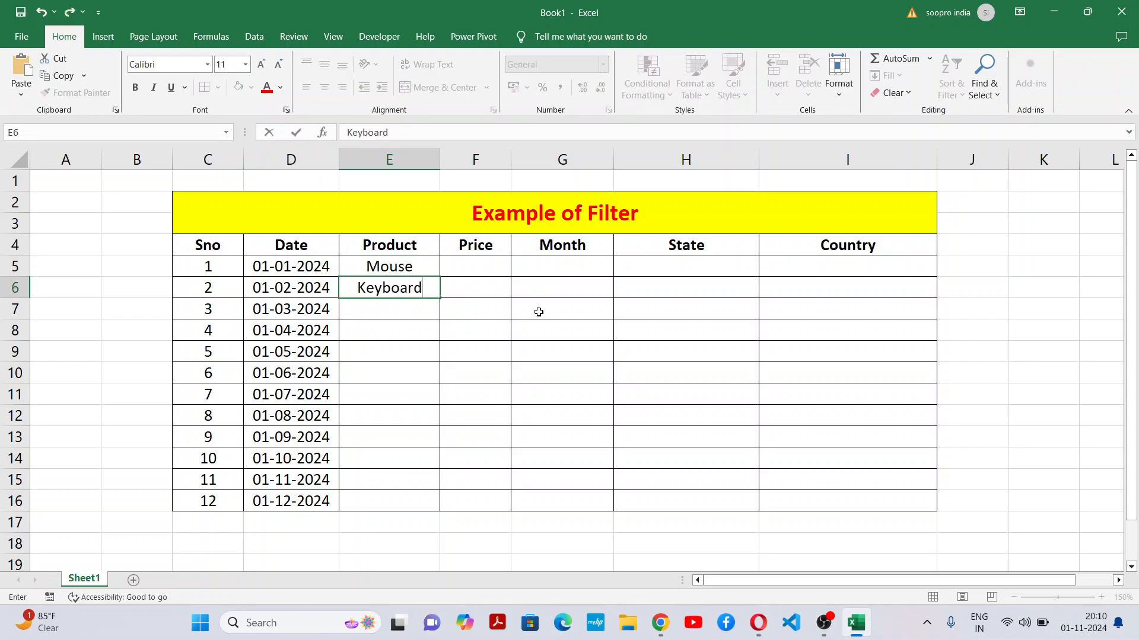
pyautogui.press('Return')
pyautogui.write('Printer')
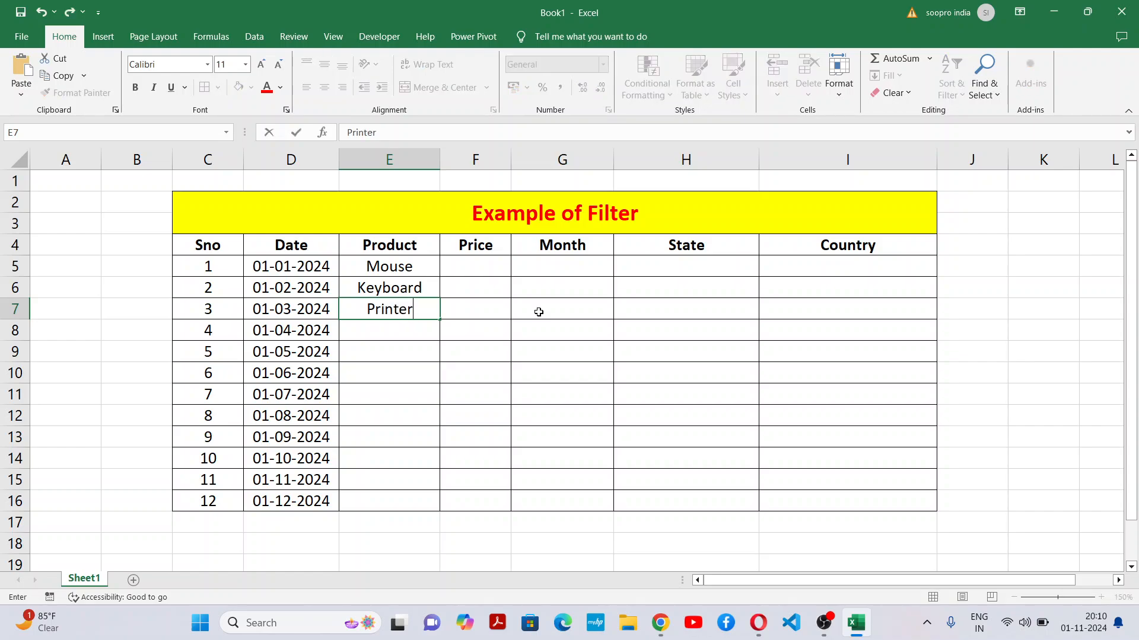
pyautogui.press('Return')
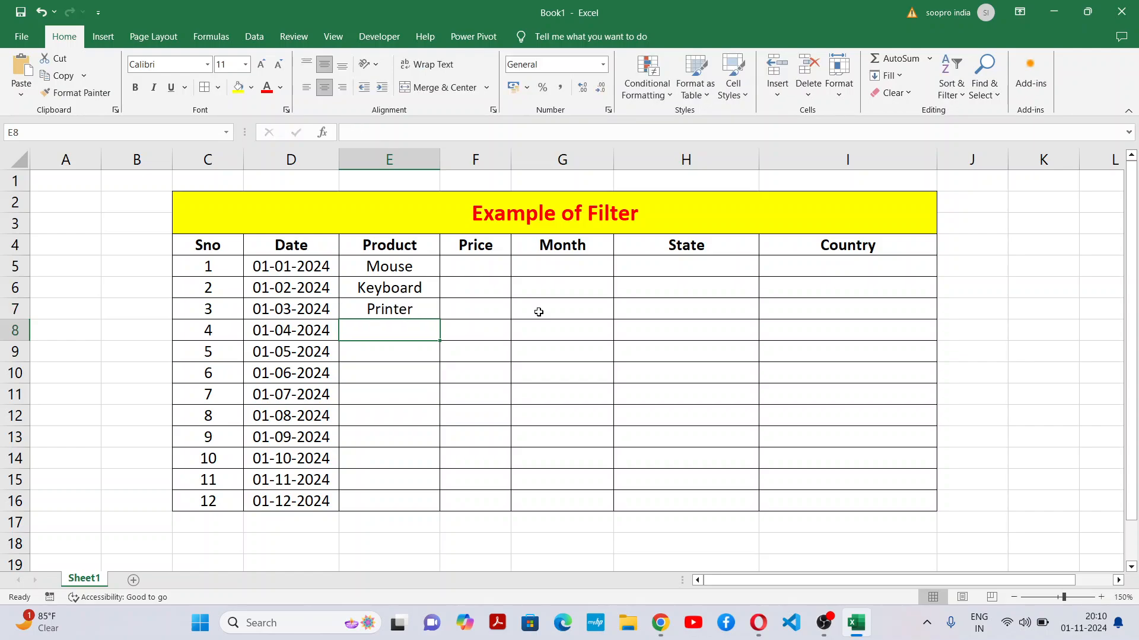
pyautogui.write('Mpon')
pyautogui.press('BackSpace')
pyautogui.press('BackSpace')
pyautogui.press('BackSpace')
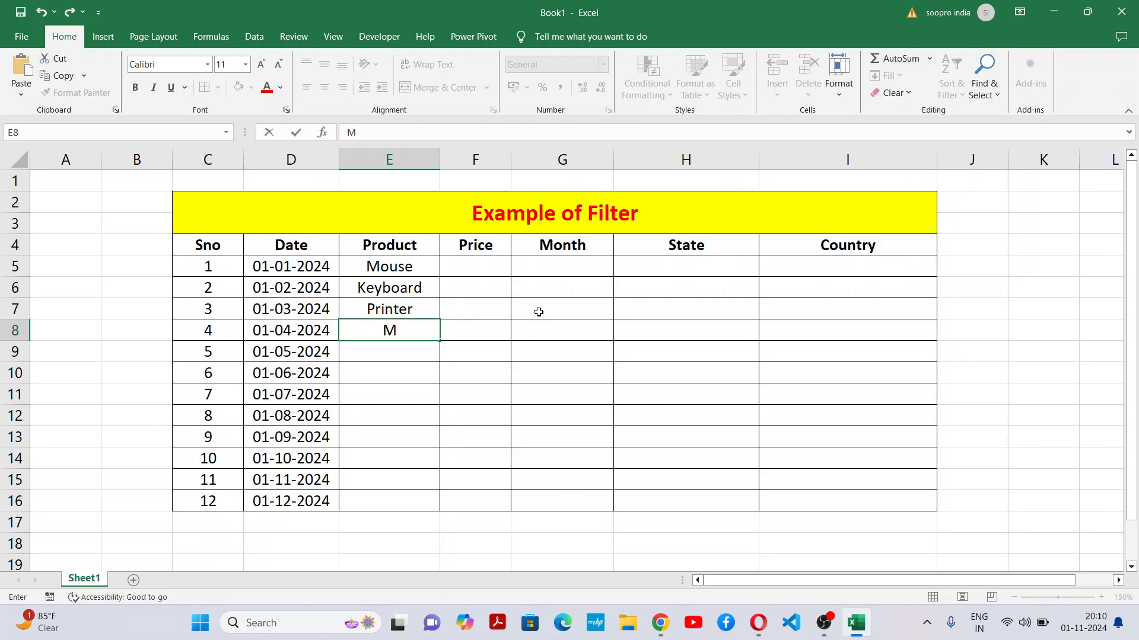
pyautogui.write('onitor')
pyautogui.press('Return')
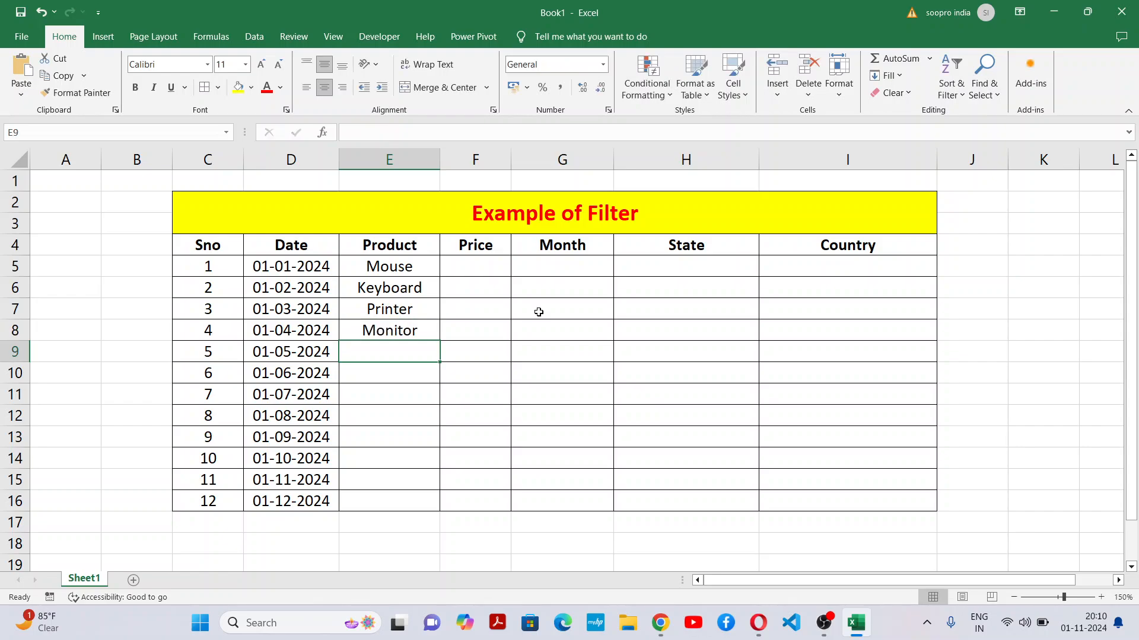
# Step: Enter the products CPU, VDU, DVD and PD in E9:E12
pyautogui.write('CPU')
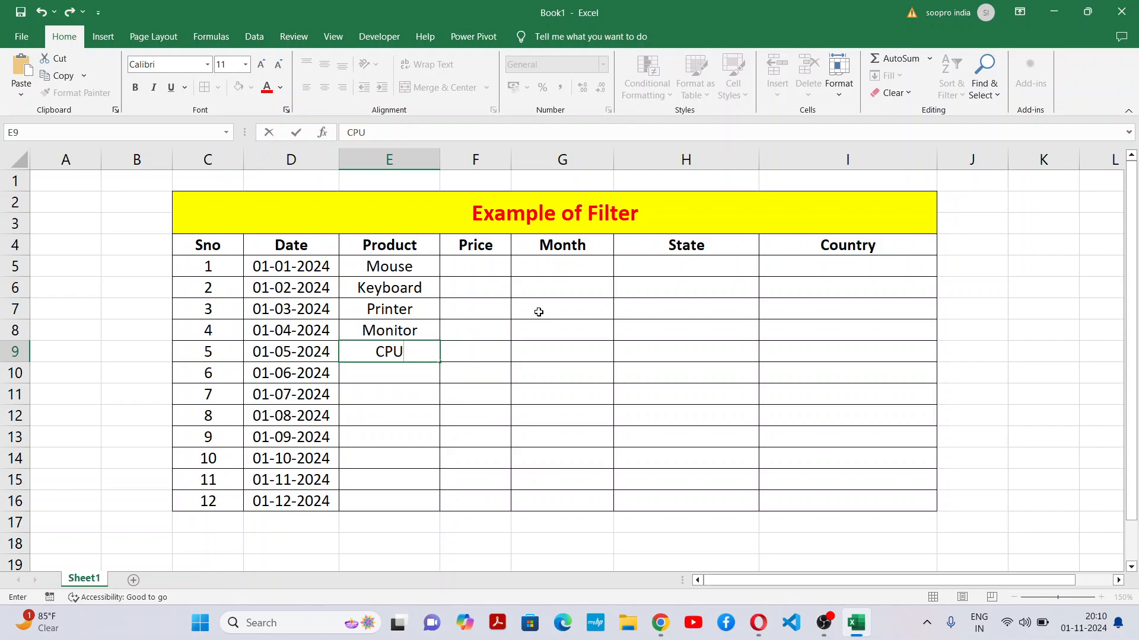
pyautogui.press('Return')
pyautogui.write('VDU')
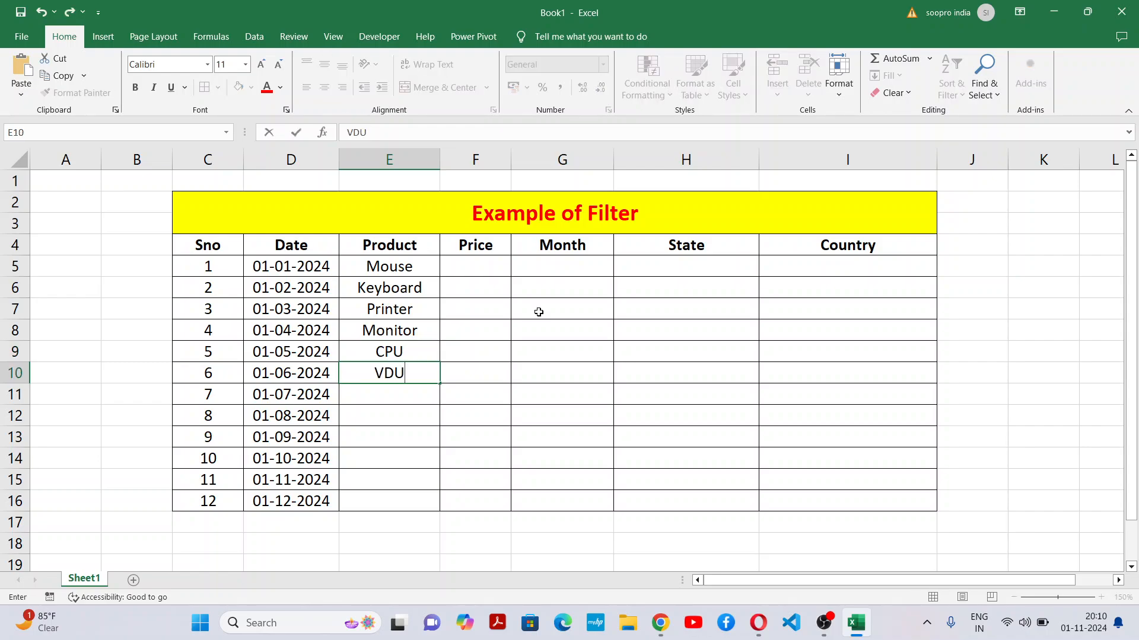
pyautogui.press('Return')
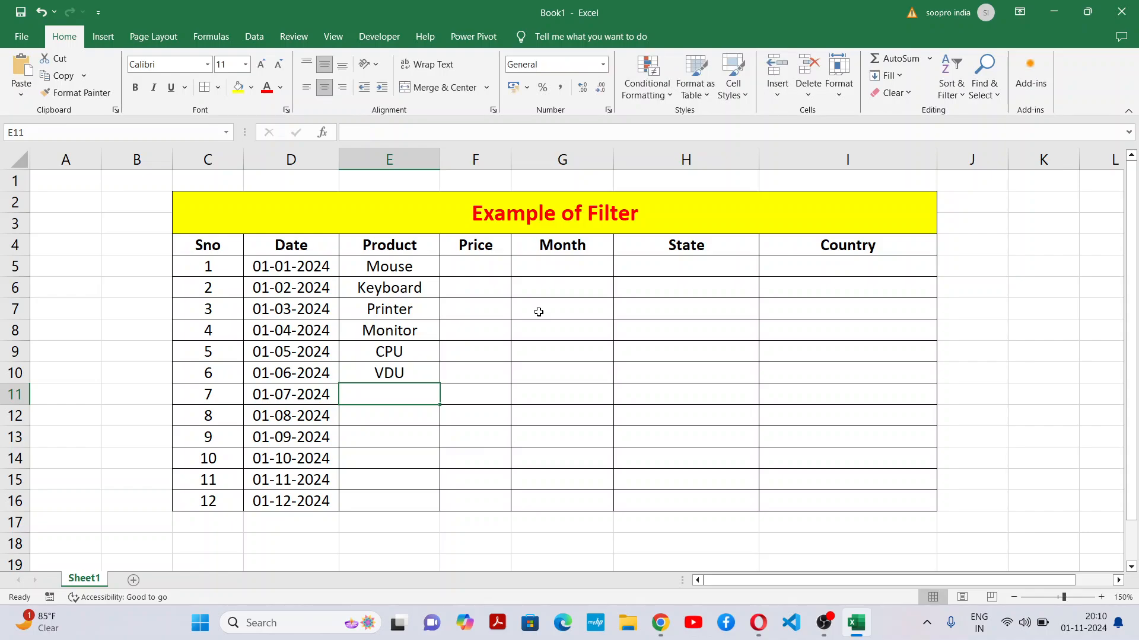
pyautogui.write('DVD')
pyautogui.press('Return')
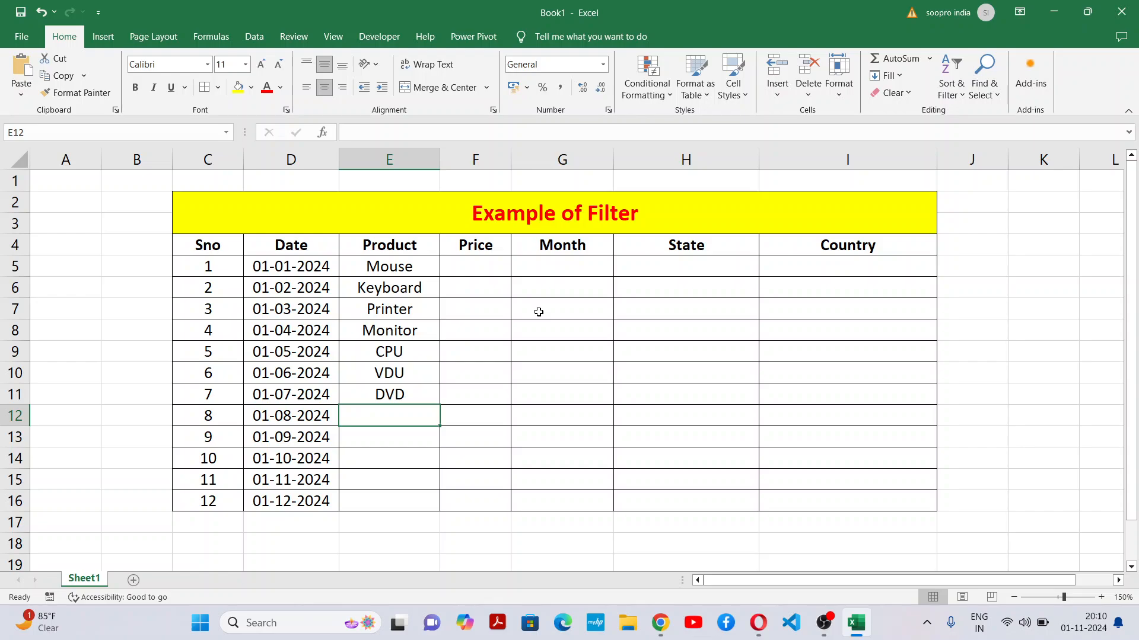
pyautogui.write('PD')
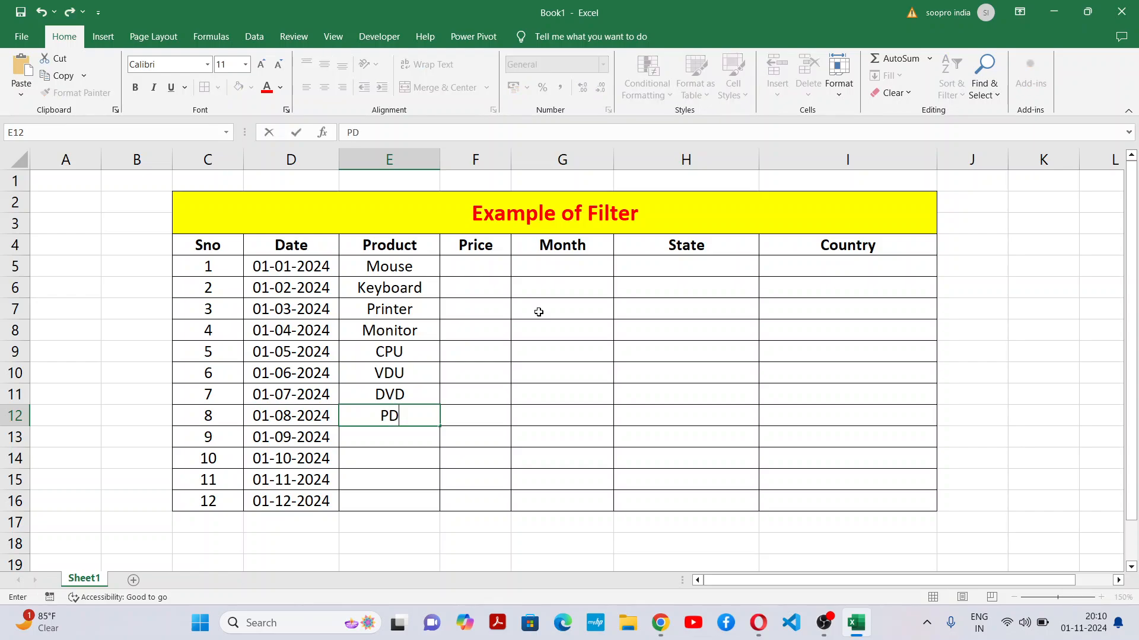
pyautogui.press('Return')
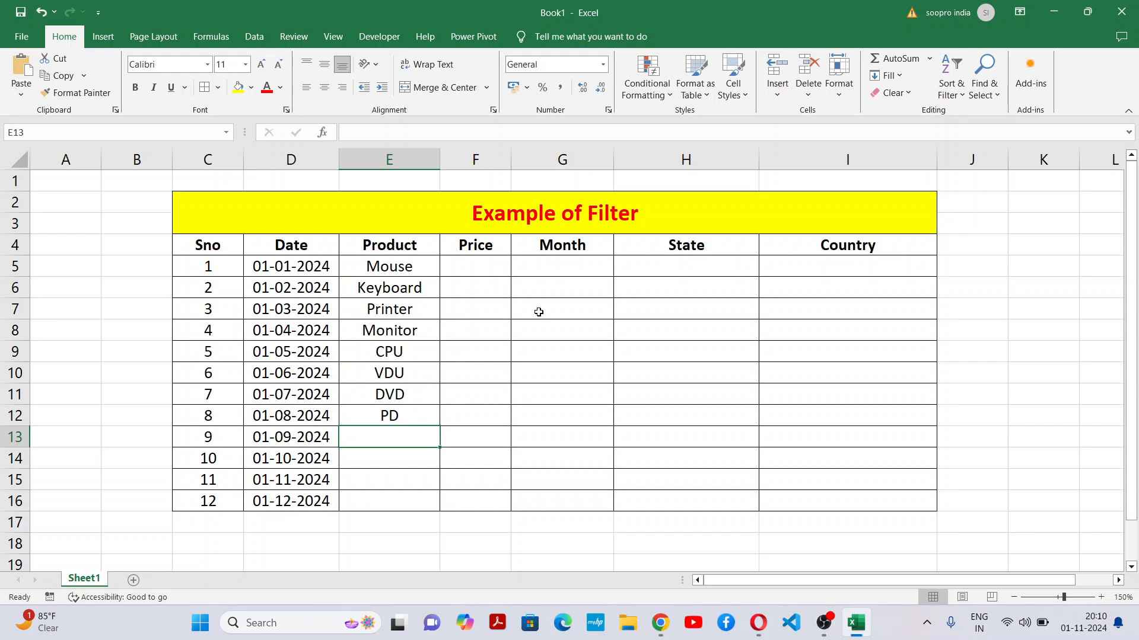
# Step: Enter the products Mobile, Mike, Pen and Copy in E13:E16
pyautogui.write('Mobile')
pyautogui.press('Return')
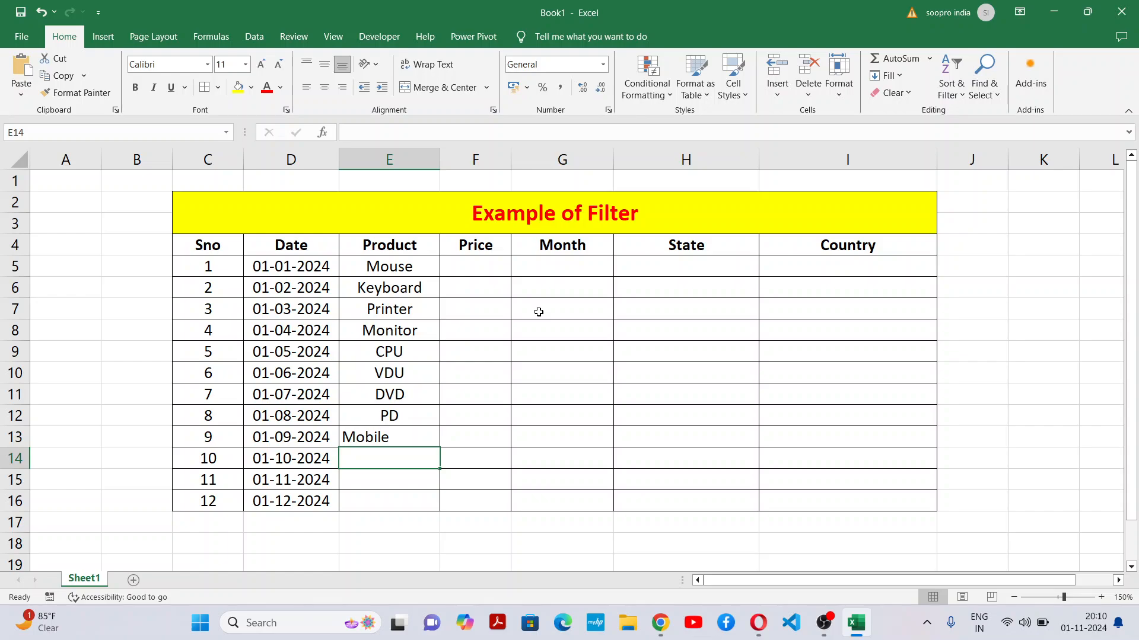
pyautogui.write('Mike')
pyautogui.press('Return')
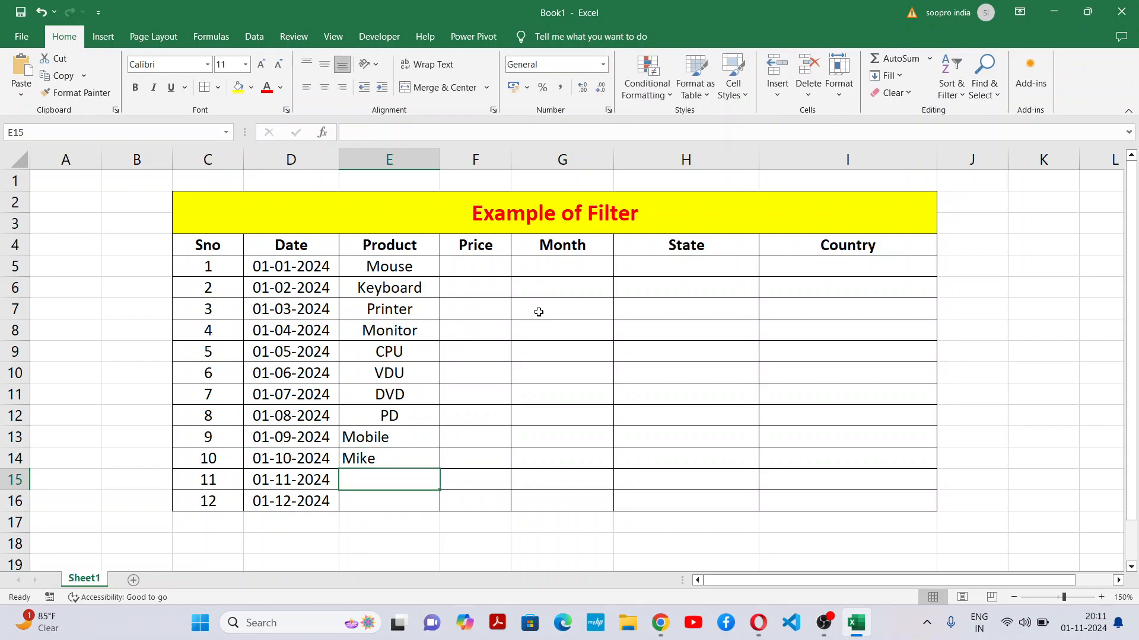
pyautogui.write('Pen')
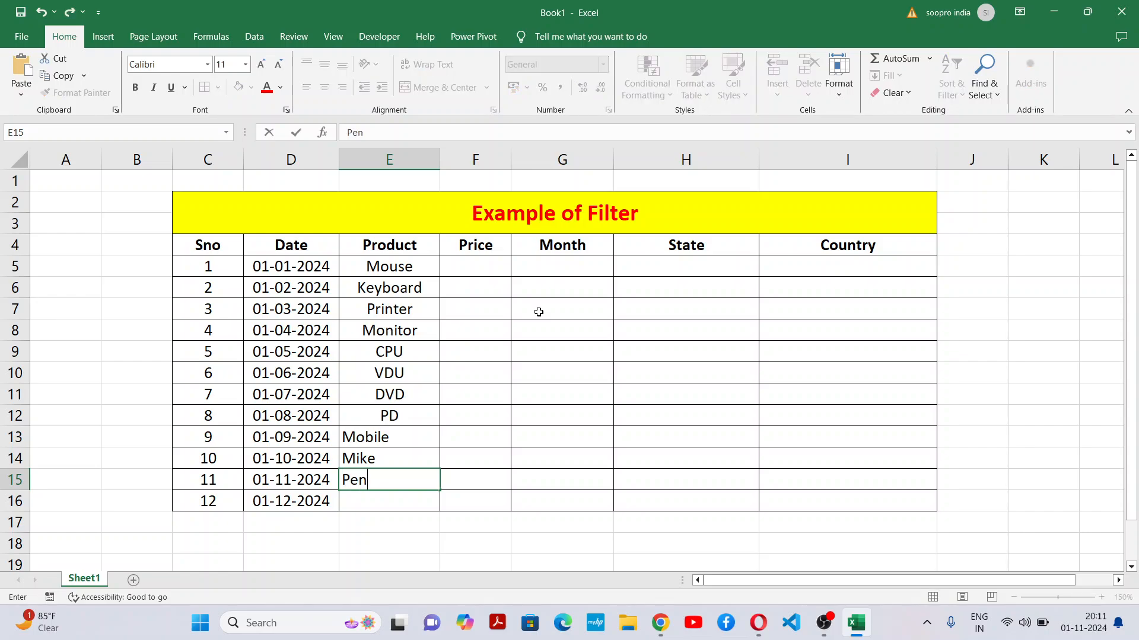
pyautogui.press('Return')
pyautogui.write('Copy')
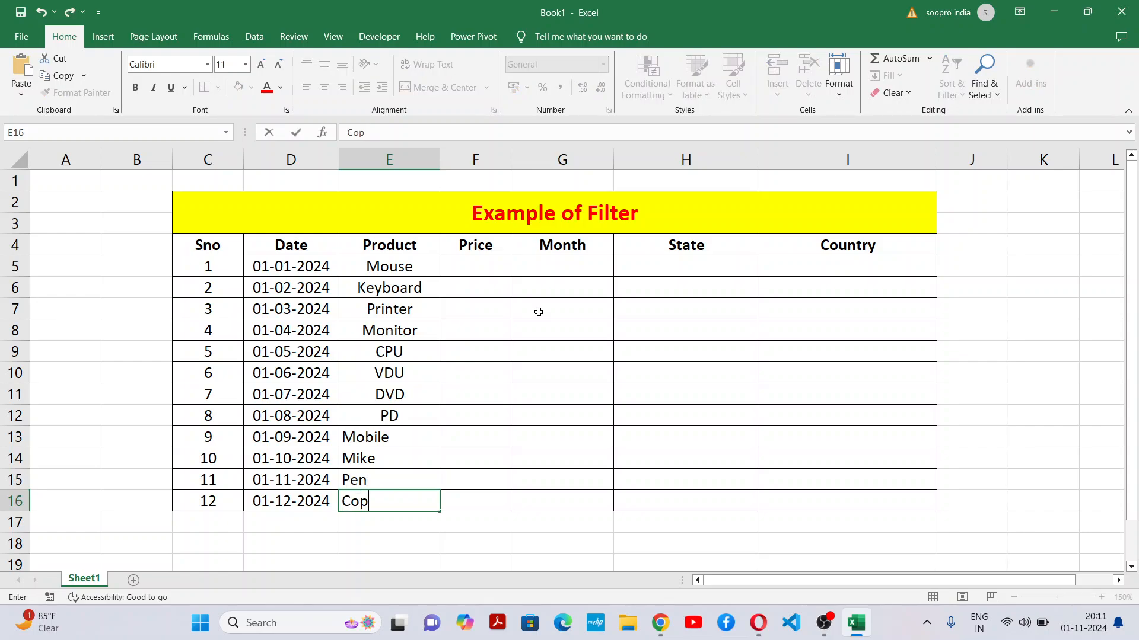
pyautogui.click(595, 364)
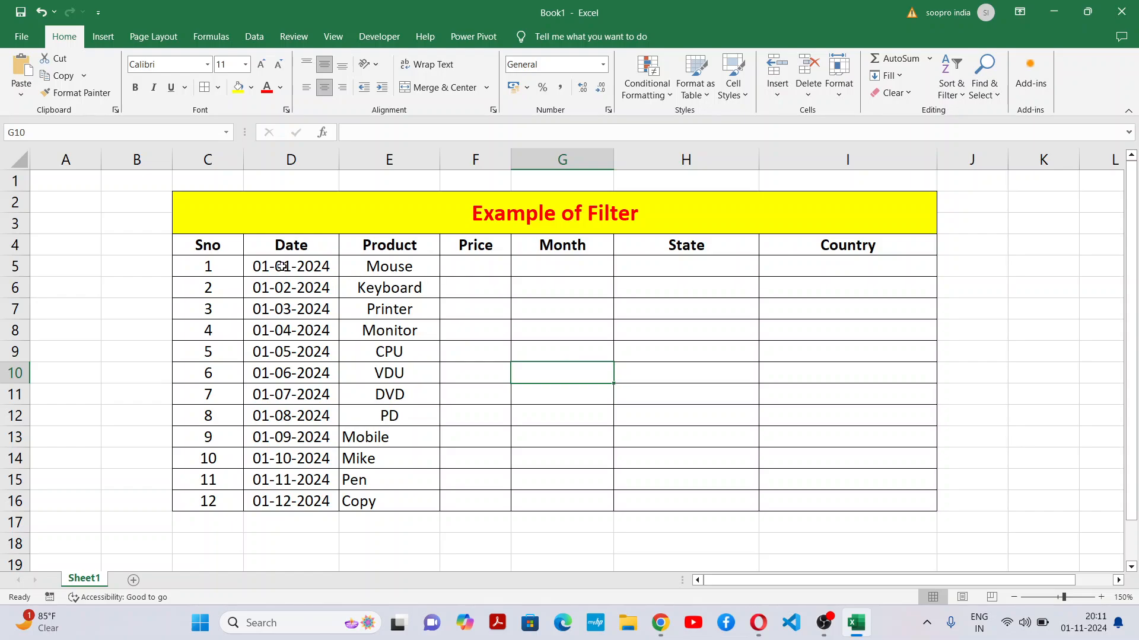
# Step: Center the contents of the table's data range C5:I16 horizontally
pyautogui.moveTo(180, 261); pyautogui.dragTo(923, 501)
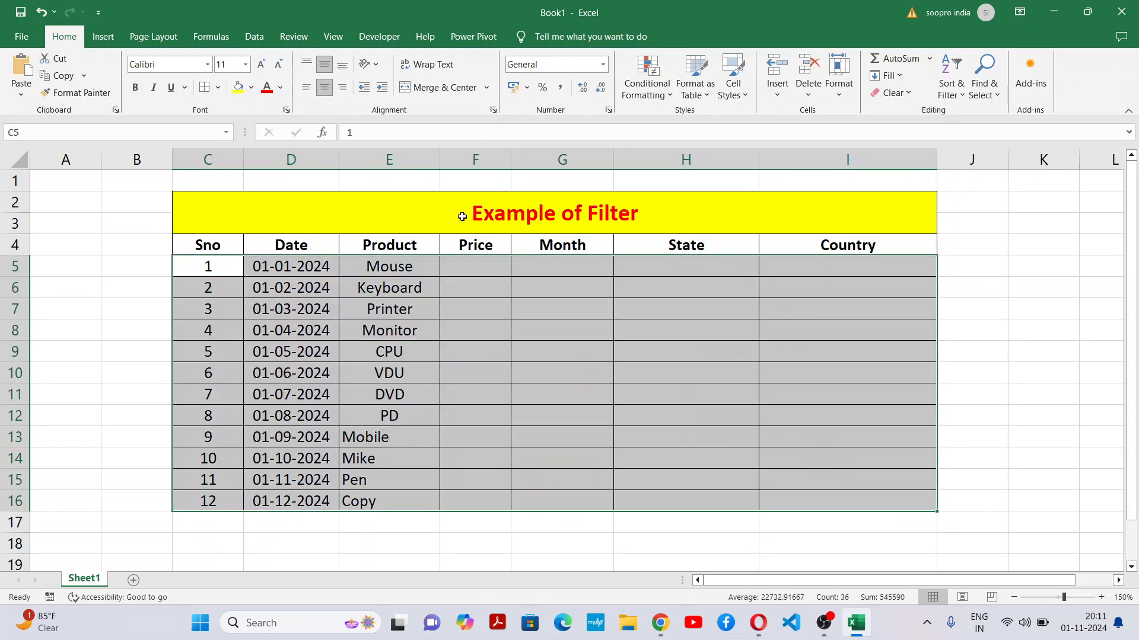
pyautogui.click(324, 87)
pyautogui.click(324, 87)
# Step: Enter the prices 200, 300, 12000 and 5000 in F5:F8 of the Price column
pyautogui.click(475, 270)
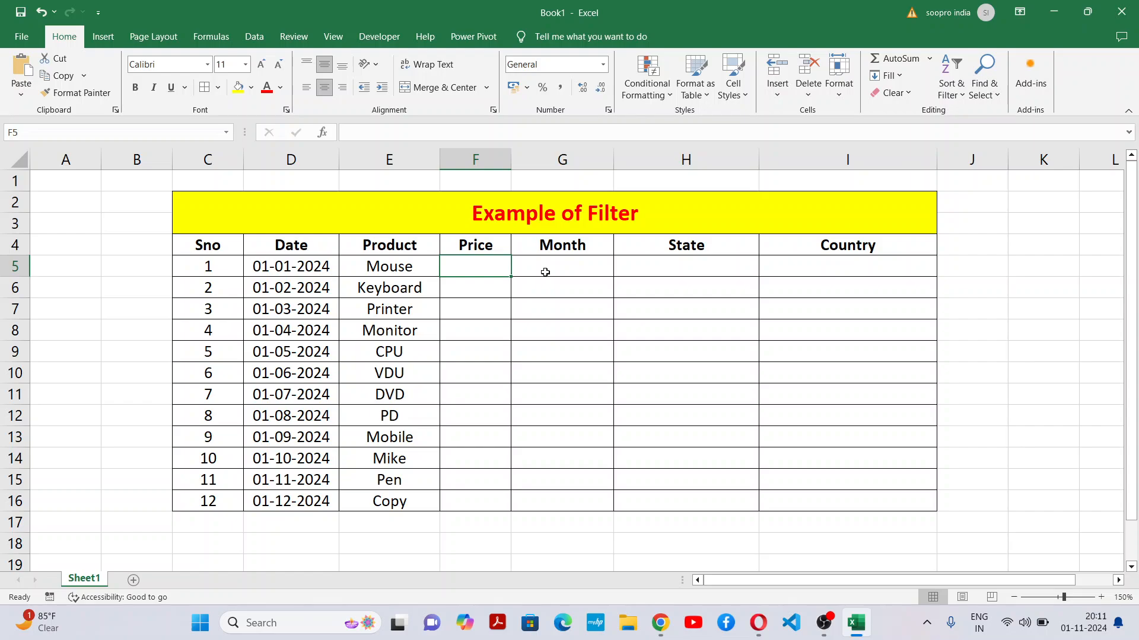
pyautogui.write('200')
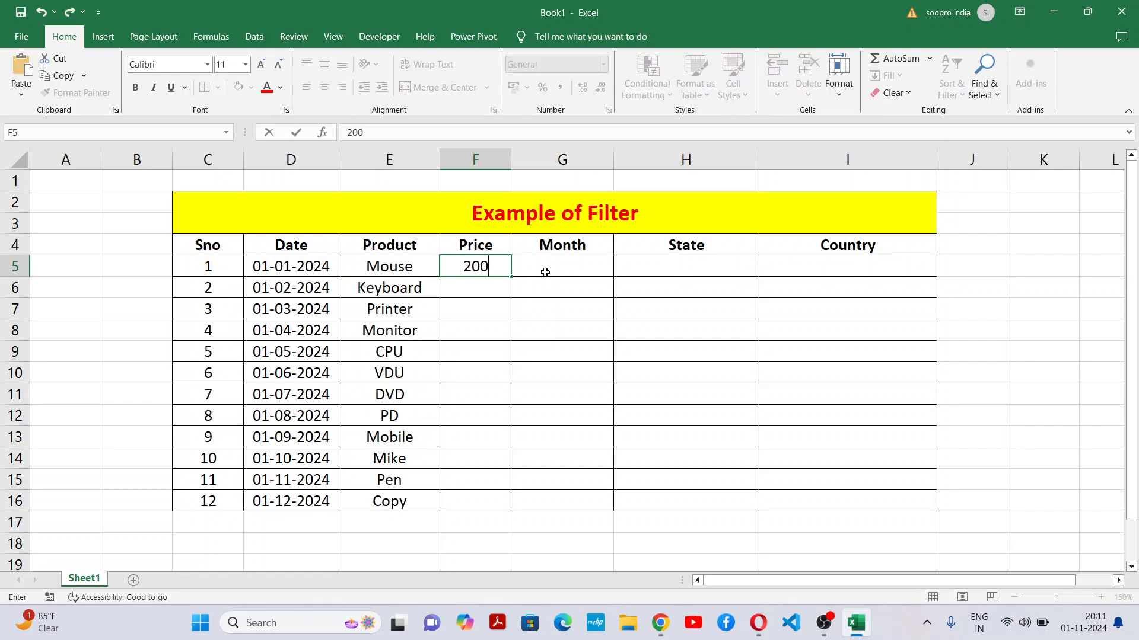
pyautogui.press('Return')
pyautogui.write('300')
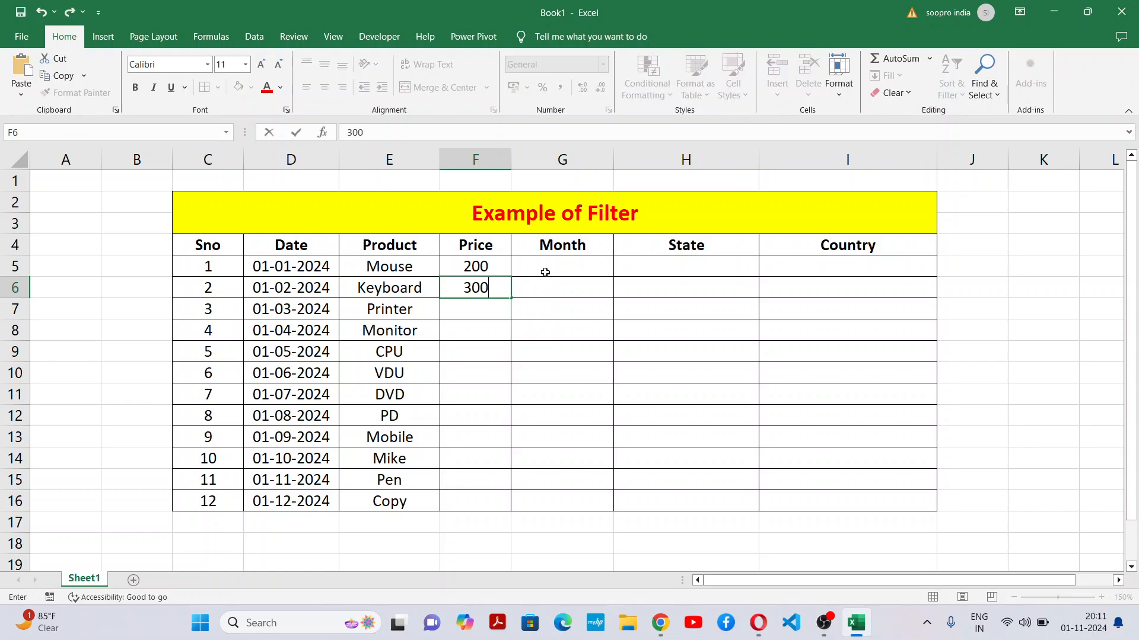
pyautogui.press('Return')
pyautogui.write('12000')
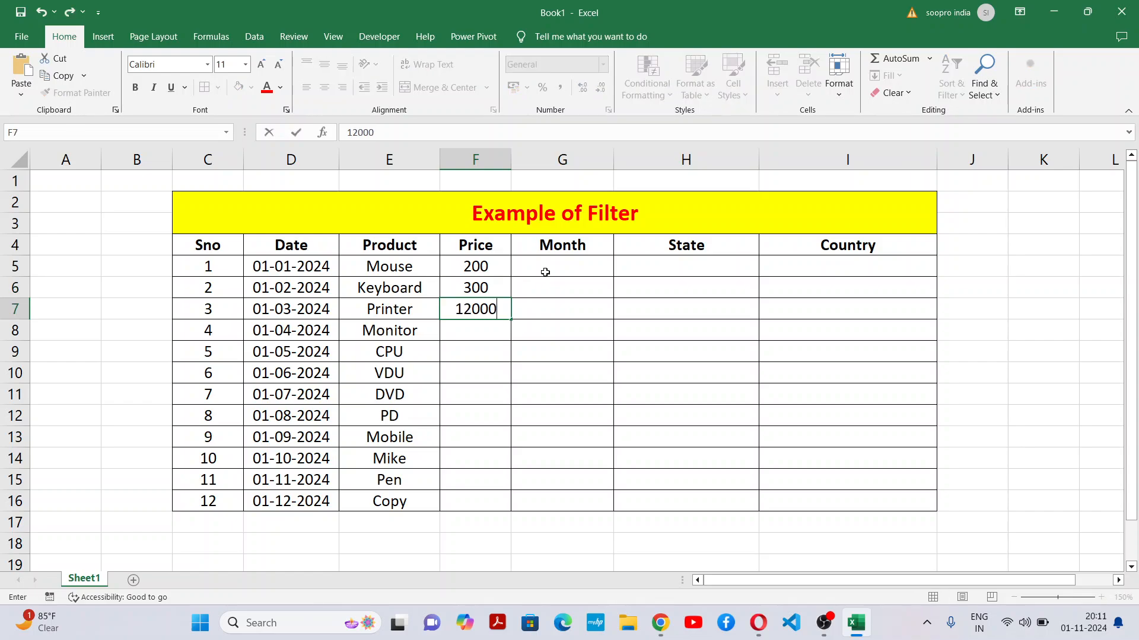
pyautogui.press('Return')
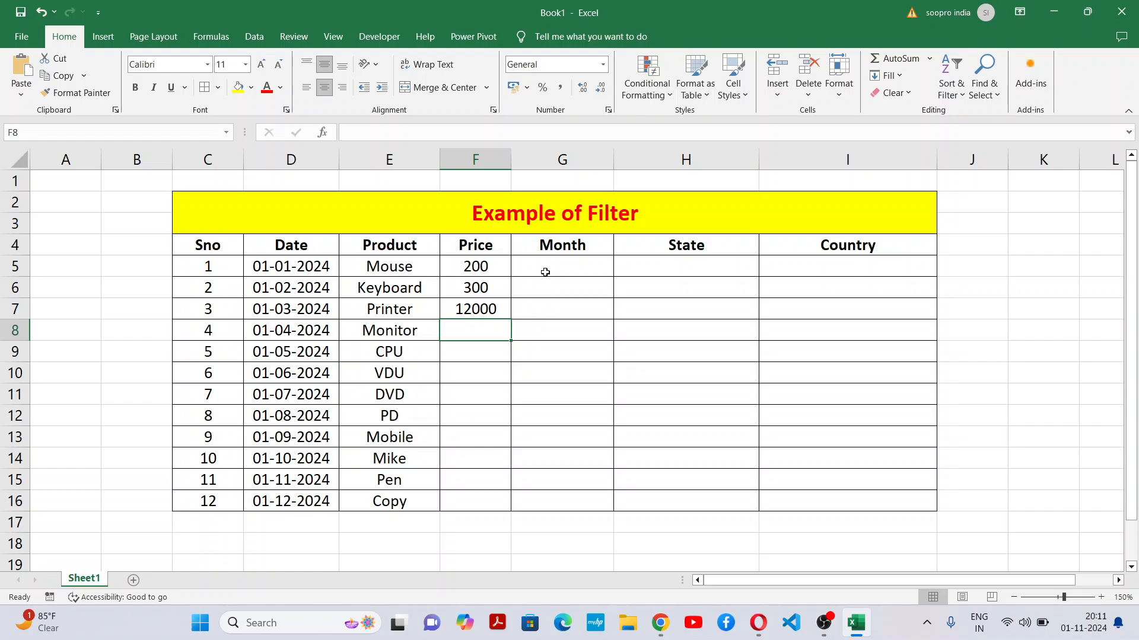
pyautogui.write('5000')
pyautogui.press('Return')
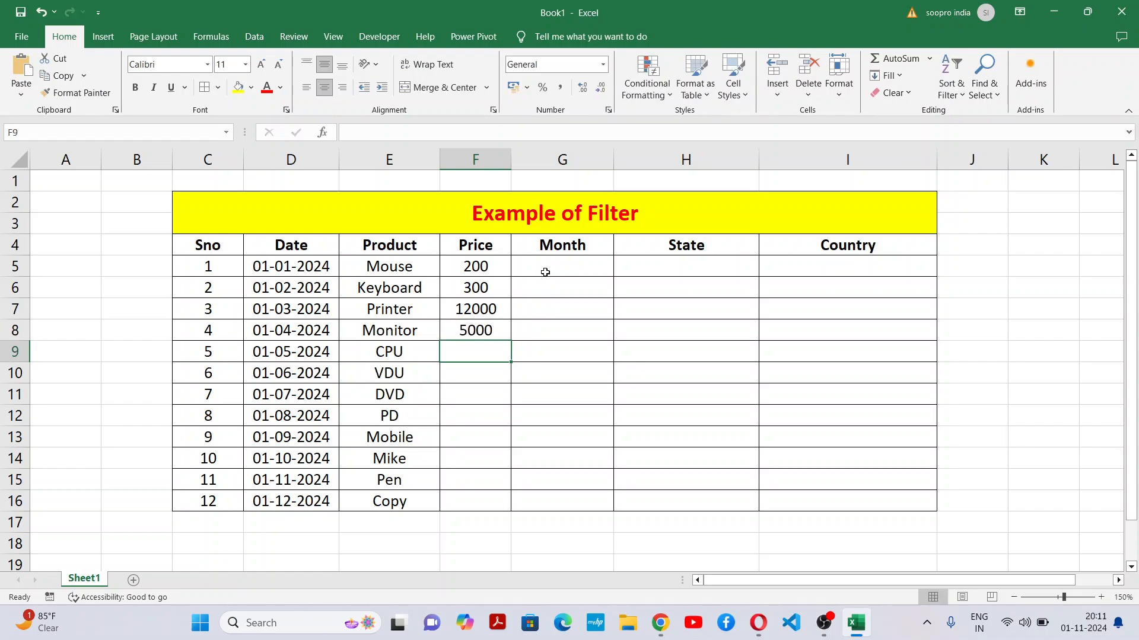
# Step: Enter the prices 4500, 5000, 20 and 500 in F9:F12
pyautogui.write('4500')
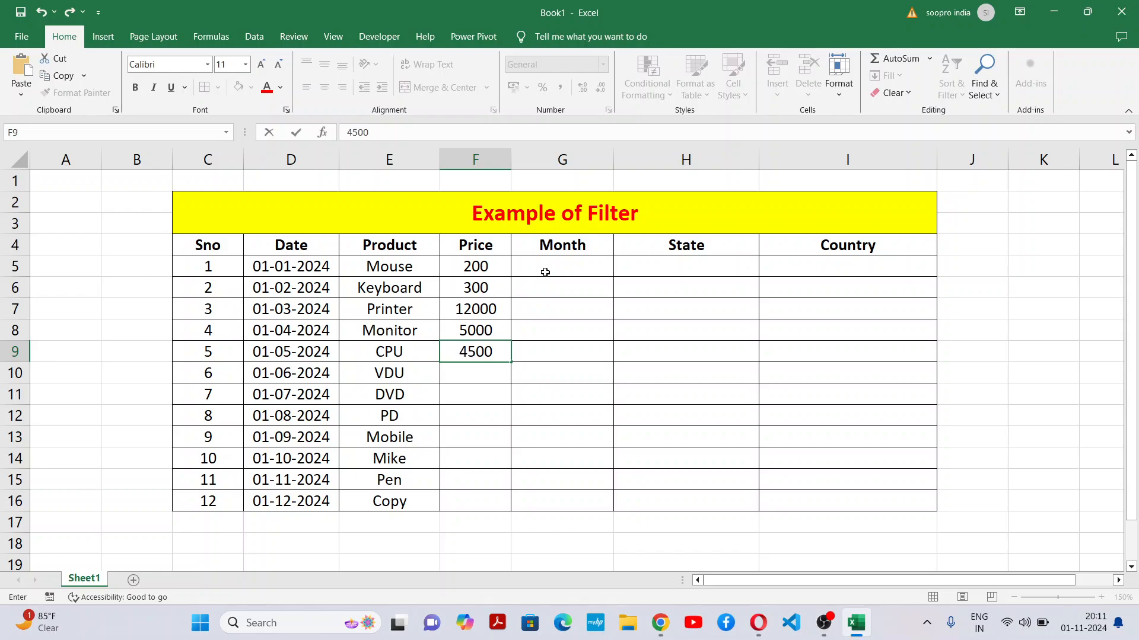
pyautogui.press('Return')
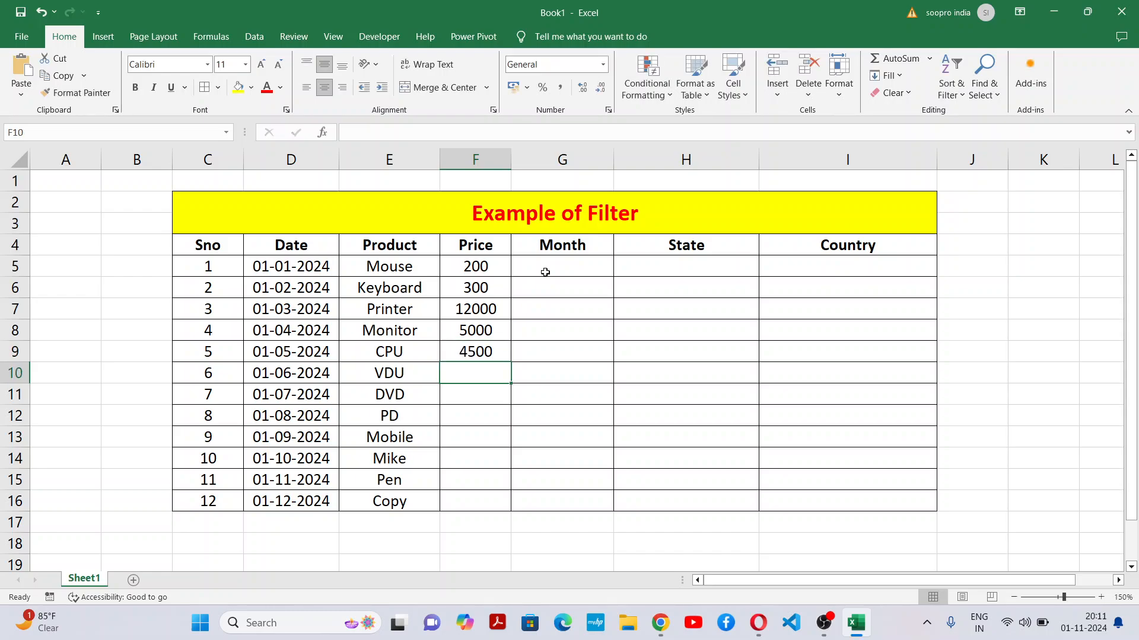
pyautogui.write('5000')
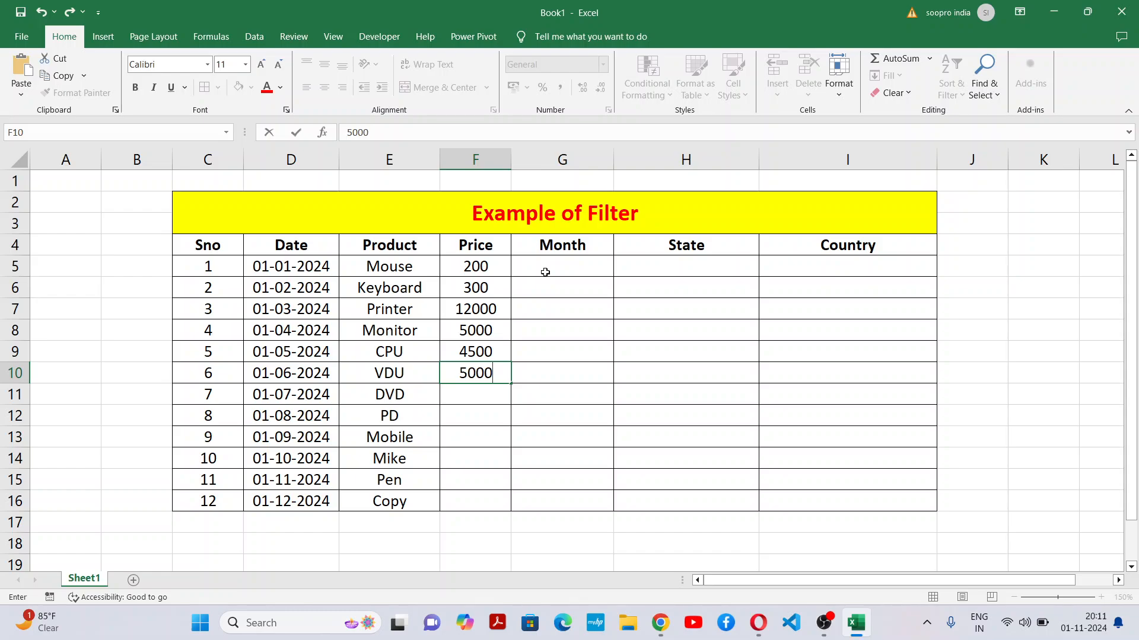
pyautogui.press('Return')
pyautogui.write('20')
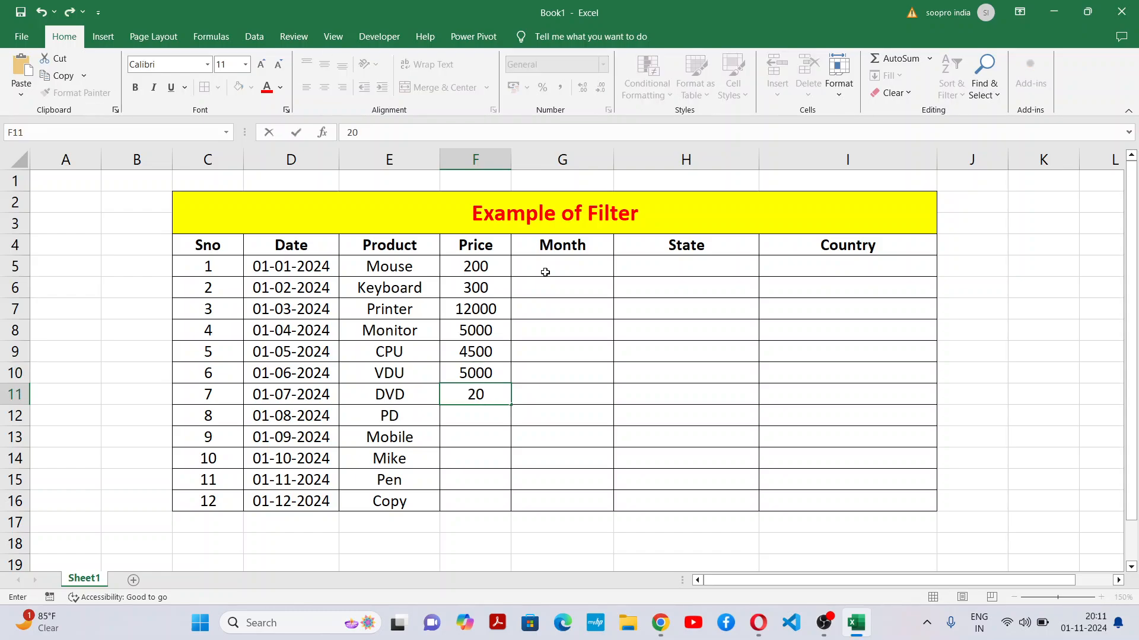
pyautogui.press('Return')
pyautogui.write('500')
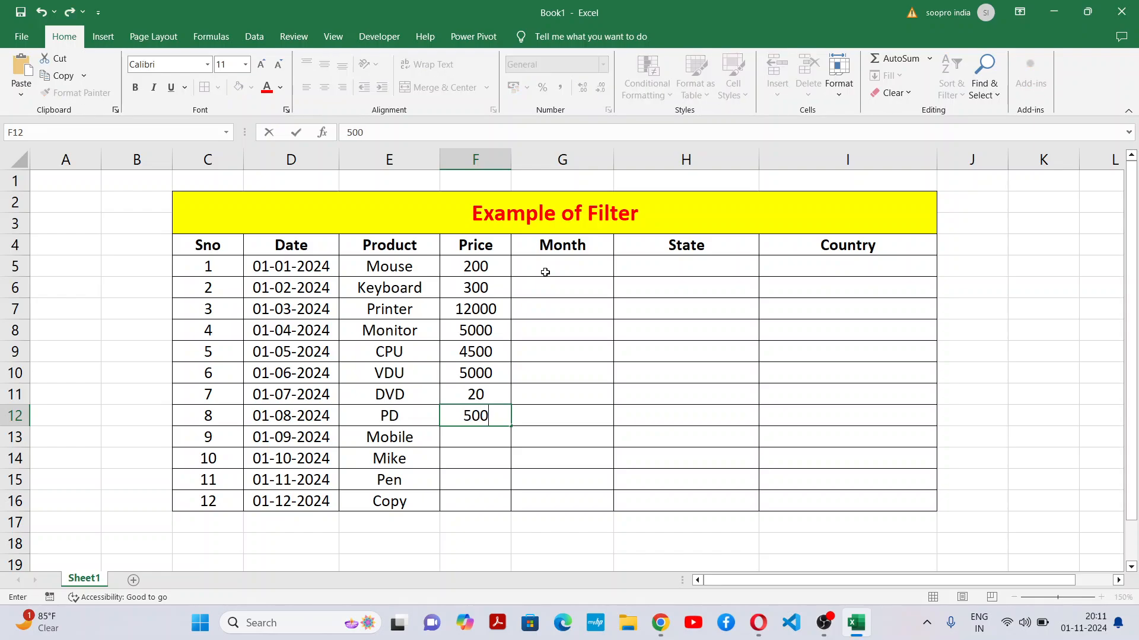
pyautogui.press('Return')
# Step: Enter the prices 30000, 100, 150 and 250 in F13:F16
pyautogui.write('30000')
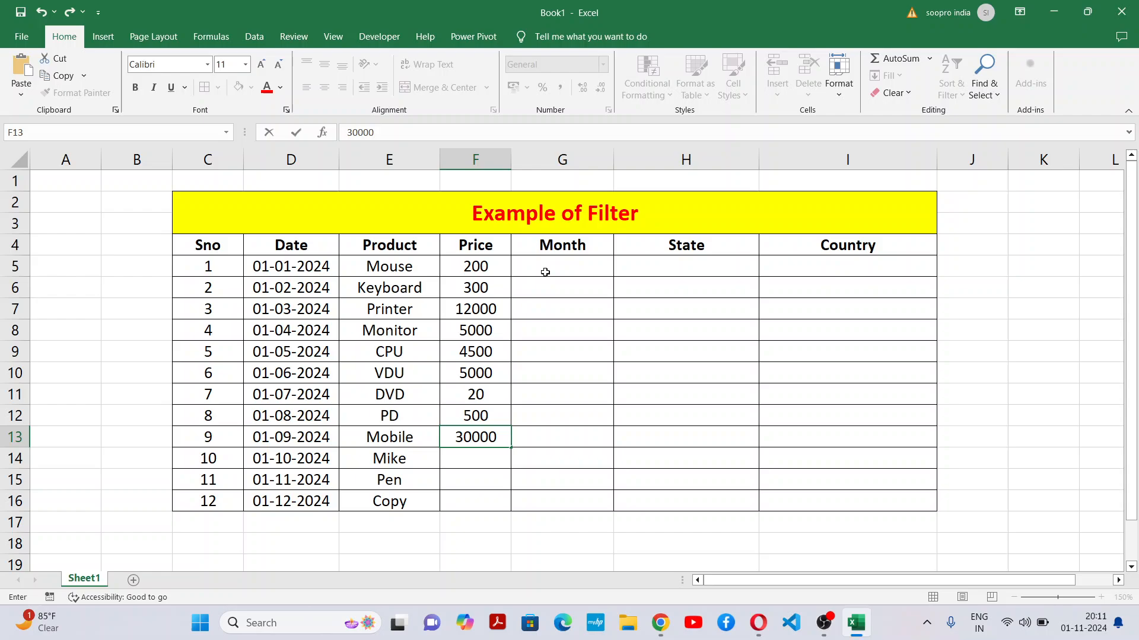
pyautogui.press('Return')
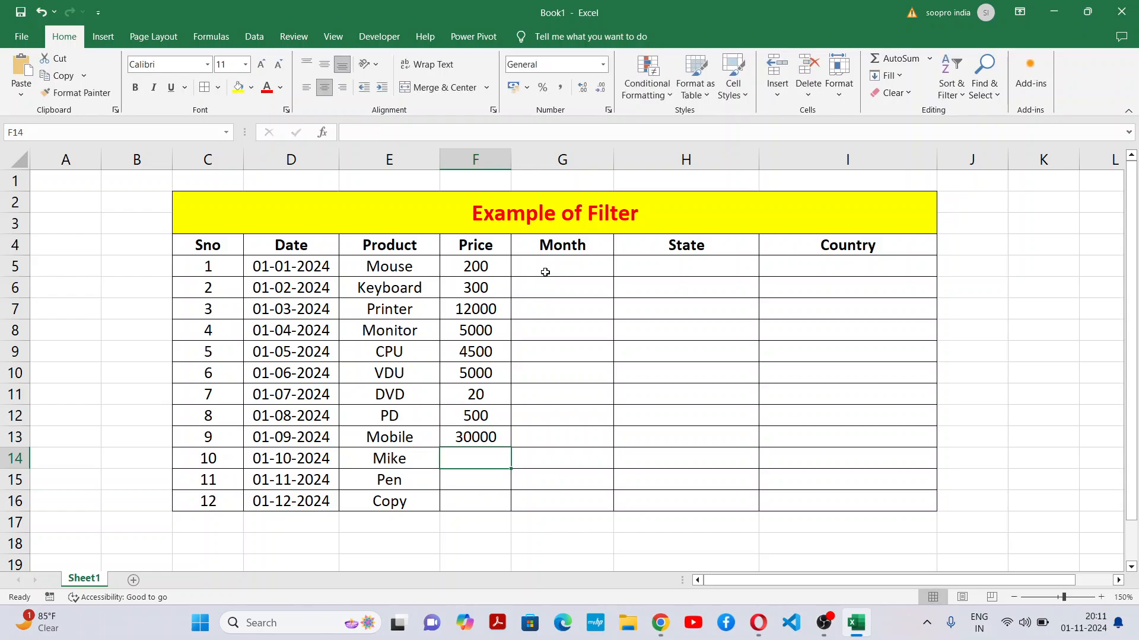
pyautogui.write('100')
pyautogui.press('Return')
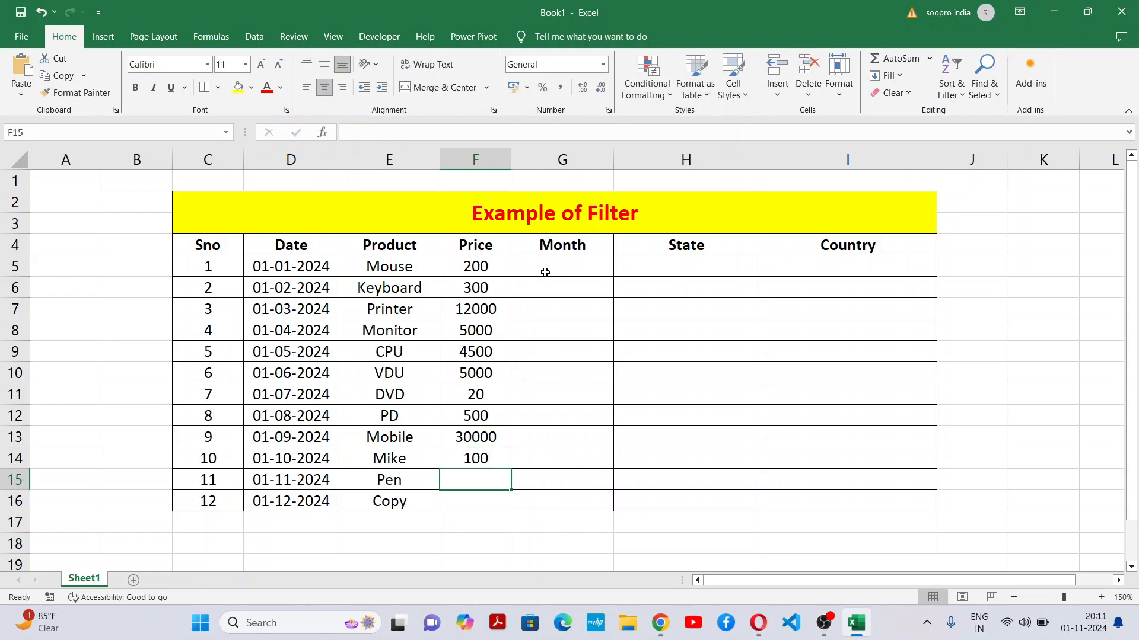
pyautogui.write('150')
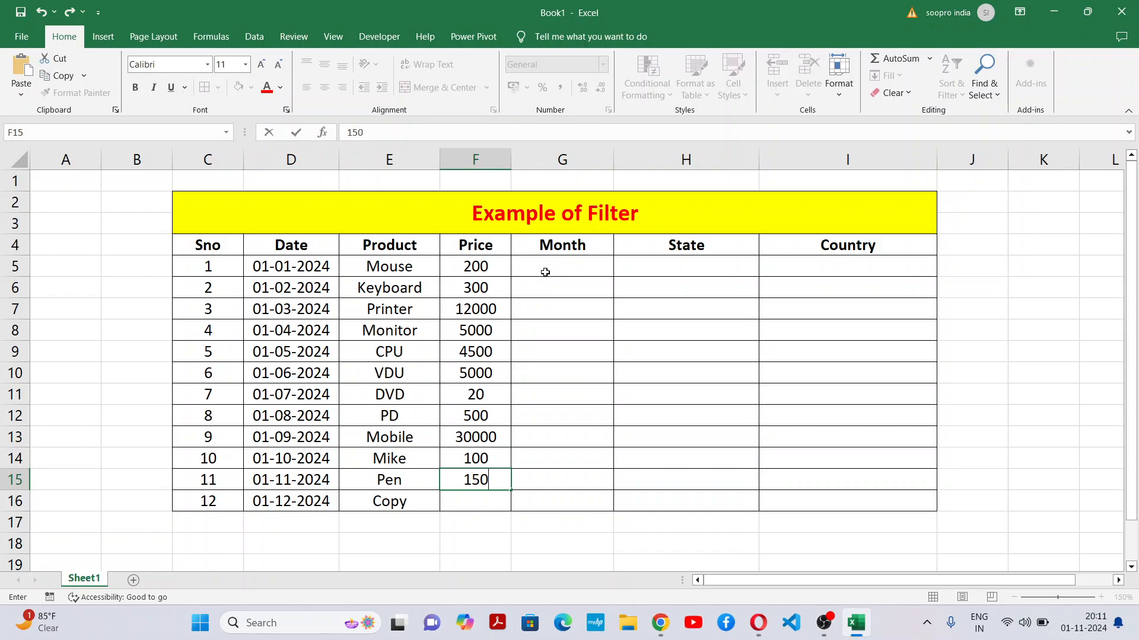
pyautogui.press('Return')
pyautogui.write('250')
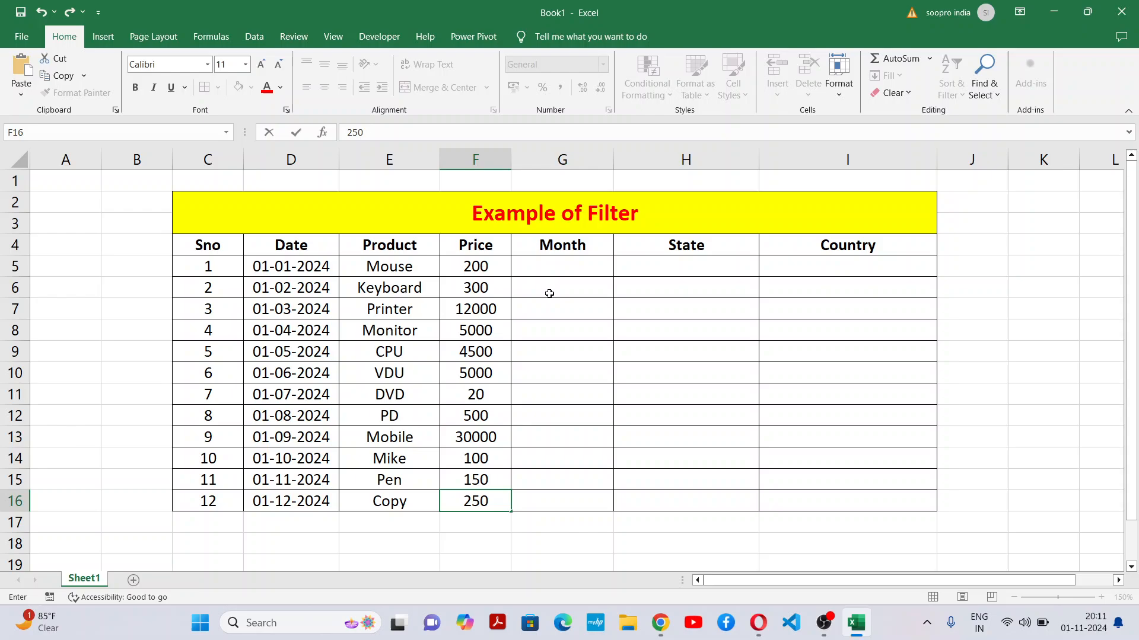
pyautogui.click(586, 421)
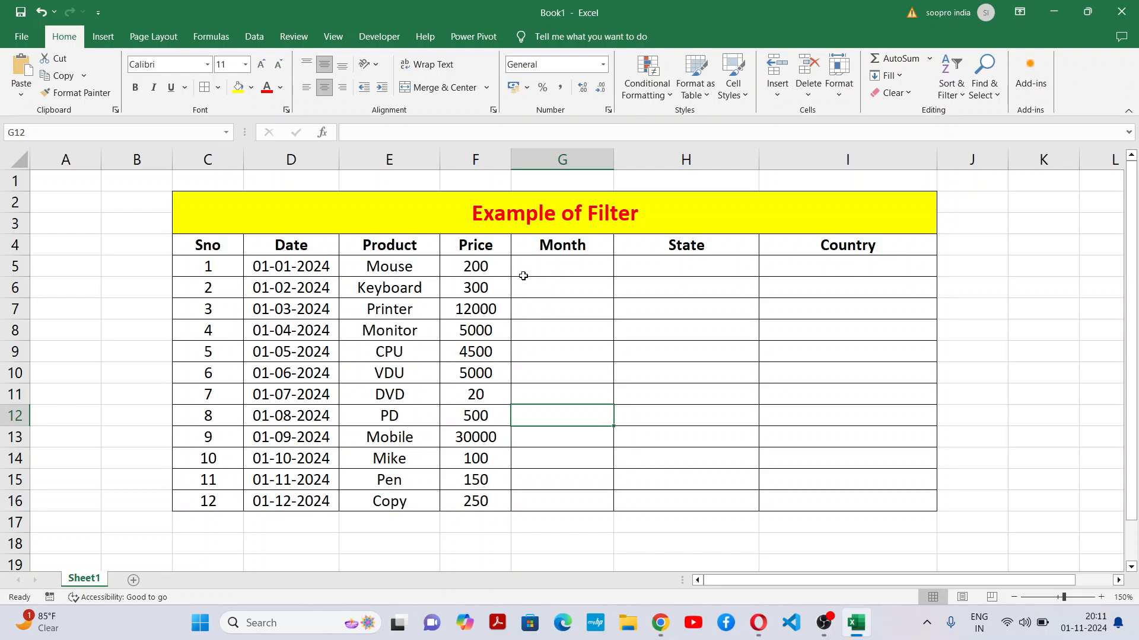
# Step: Enter Jan and Feb in G5:G6 of the Month column and extend the month series down to Dec in G16
pyautogui.click(570, 264)
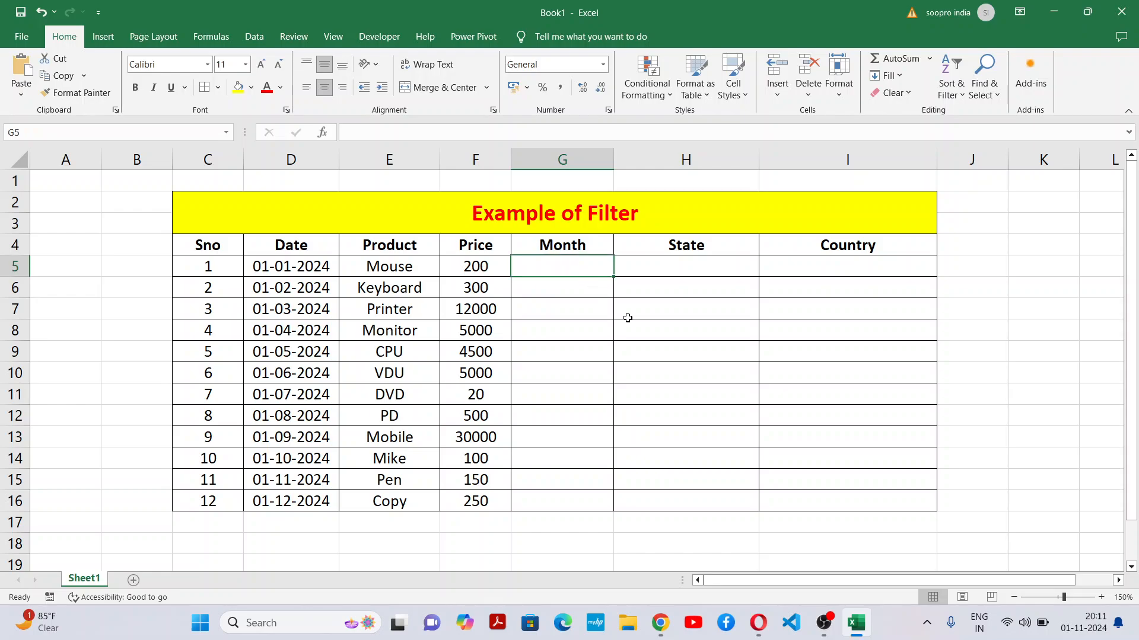
pyautogui.write('Jan')
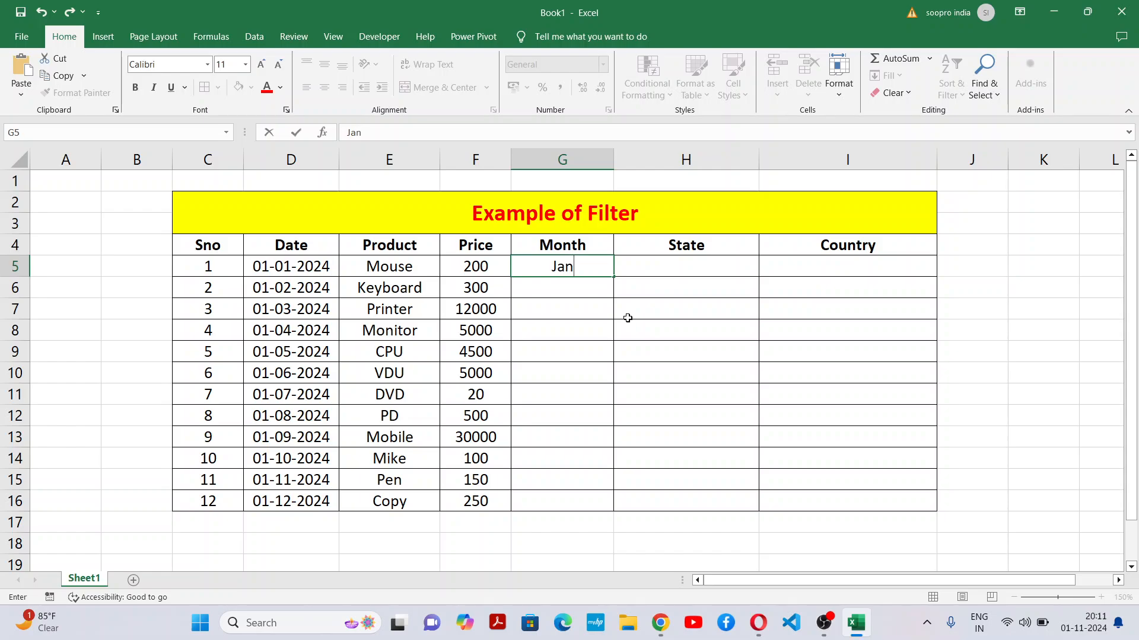
pyautogui.press('Return')
pyautogui.write('Feb')
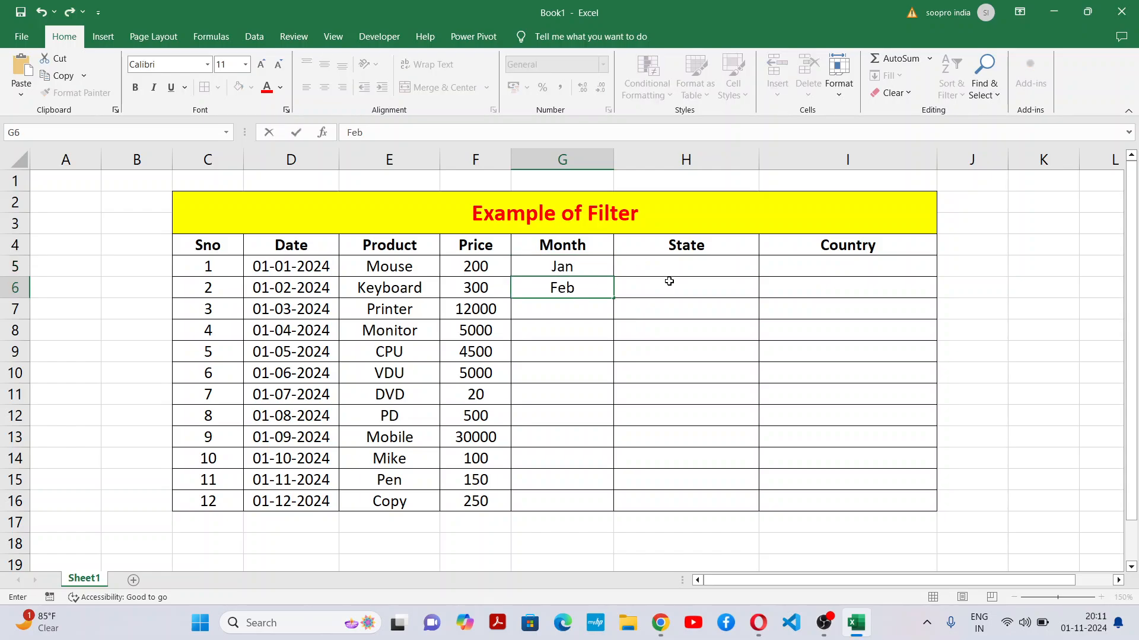
pyautogui.click(609, 375)
pyautogui.moveTo(587, 265); pyautogui.dragTo(585, 516)
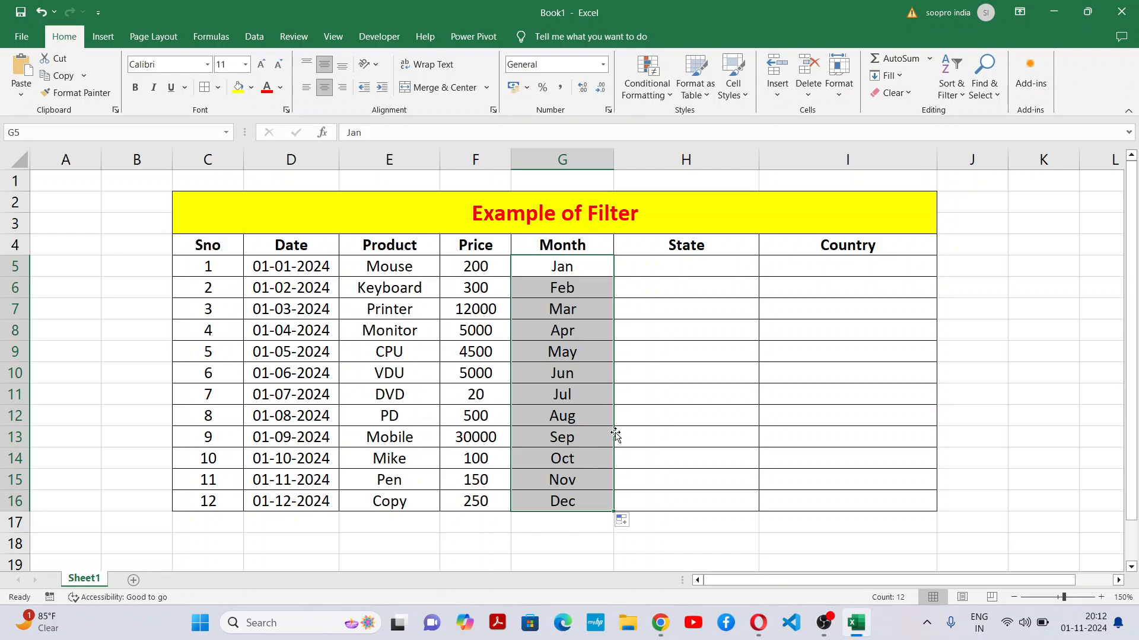
pyautogui.click(636, 342)
# Step: Enter the states Bihar, UP, MP and Haryana in H5:H8 of the State column
pyautogui.click(706, 261)
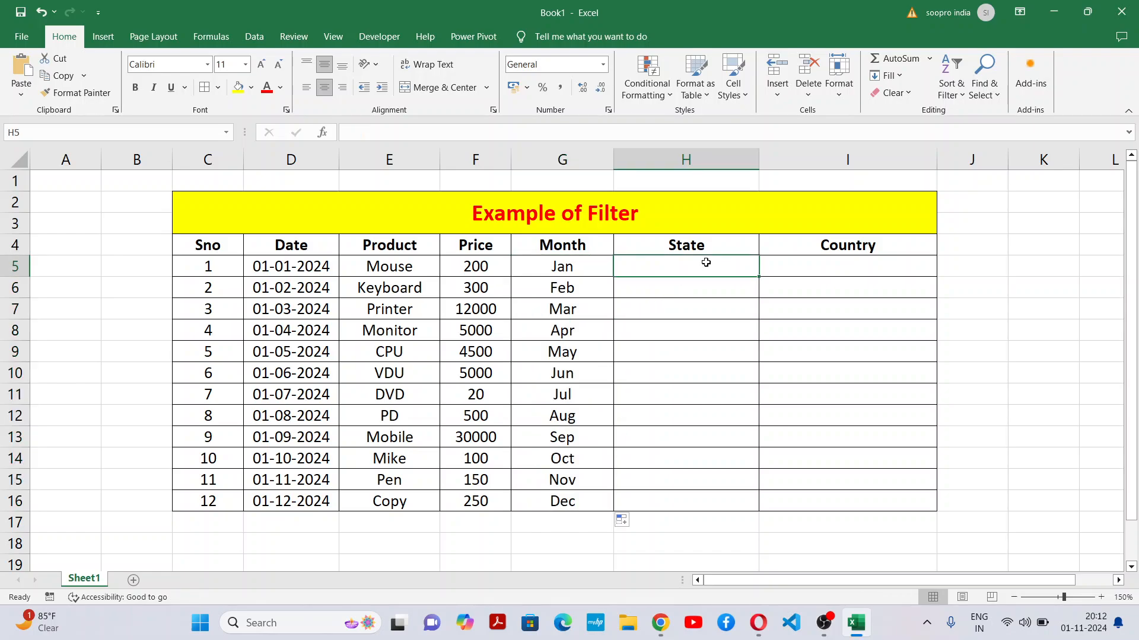
pyautogui.write('Bihar')
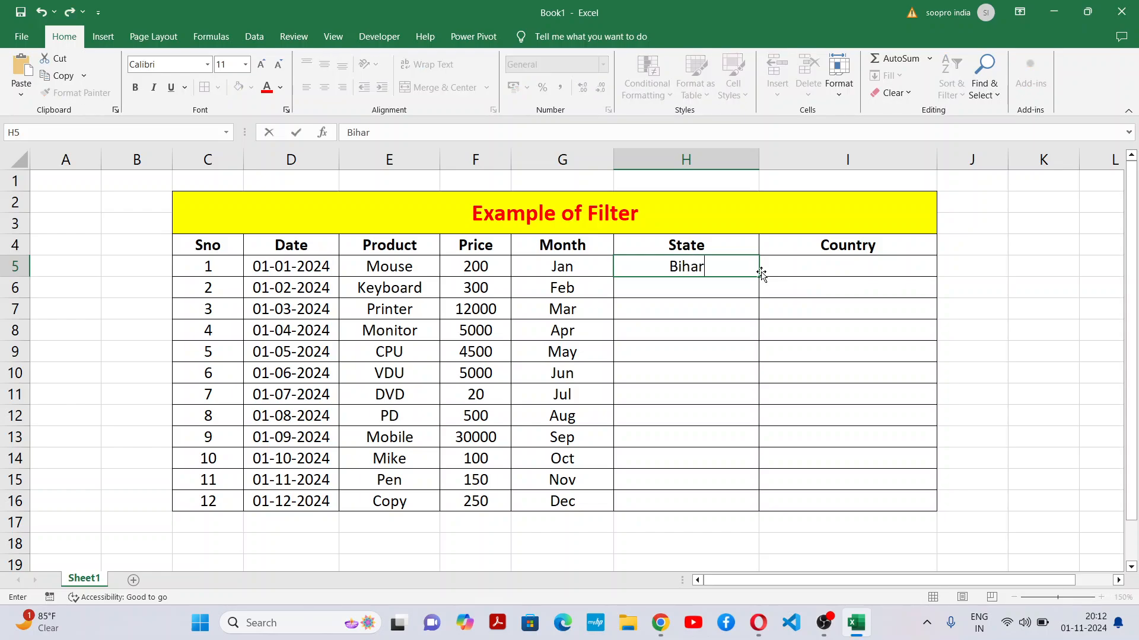
pyautogui.press('Return')
pyautogui.write('UO')
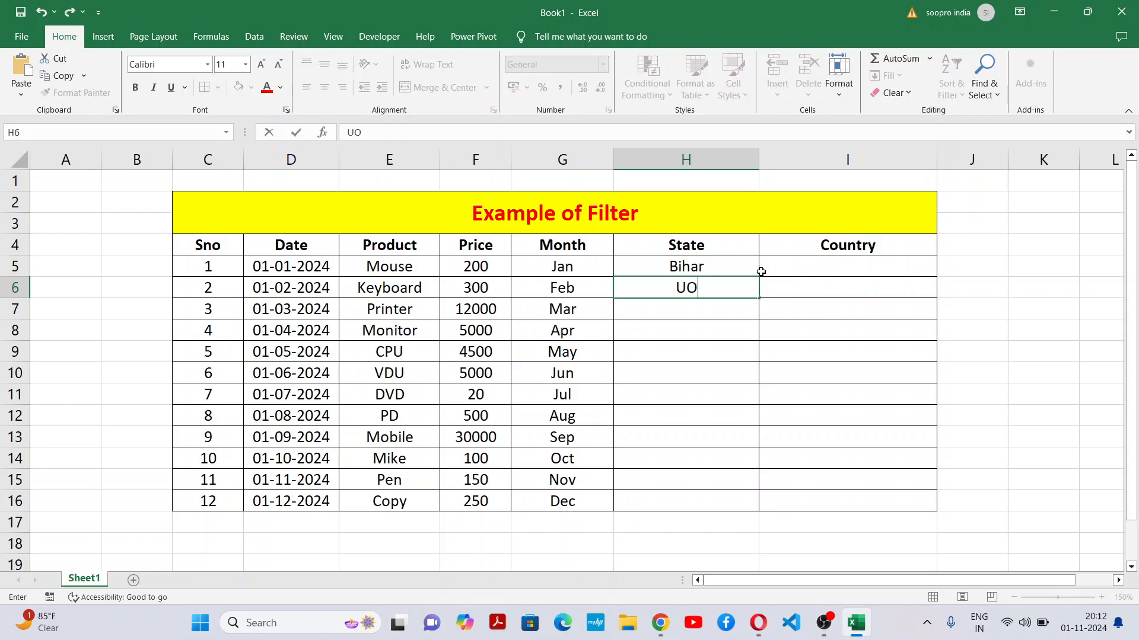
pyautogui.press('BackSpace')
pyautogui.write('P')
pyautogui.press('Return')
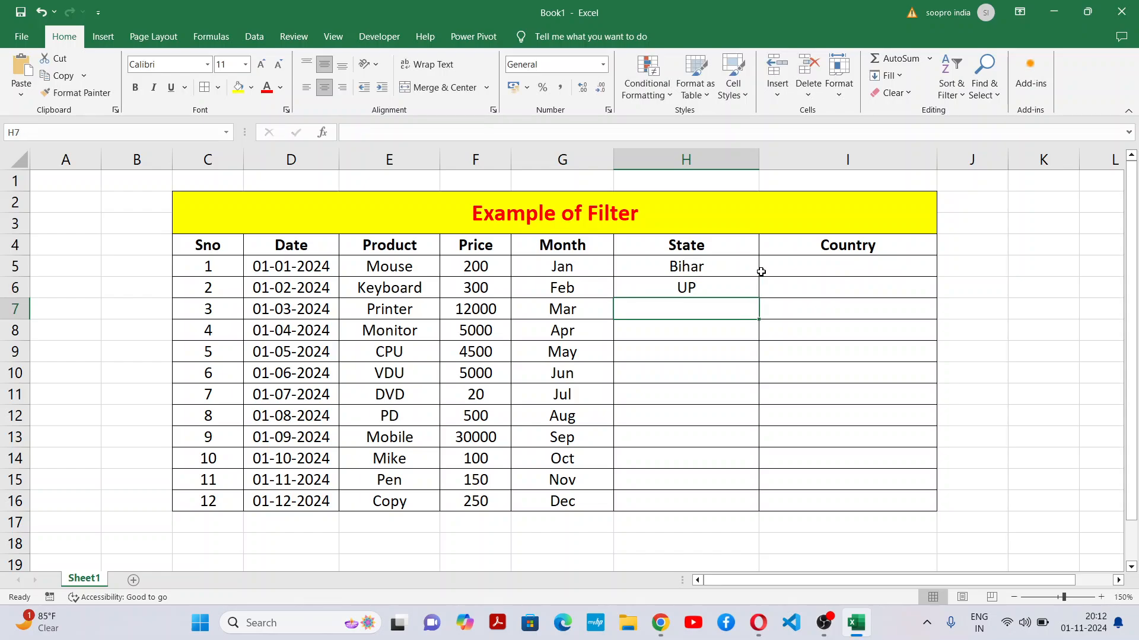
pyautogui.write('MP')
pyautogui.press('Return')
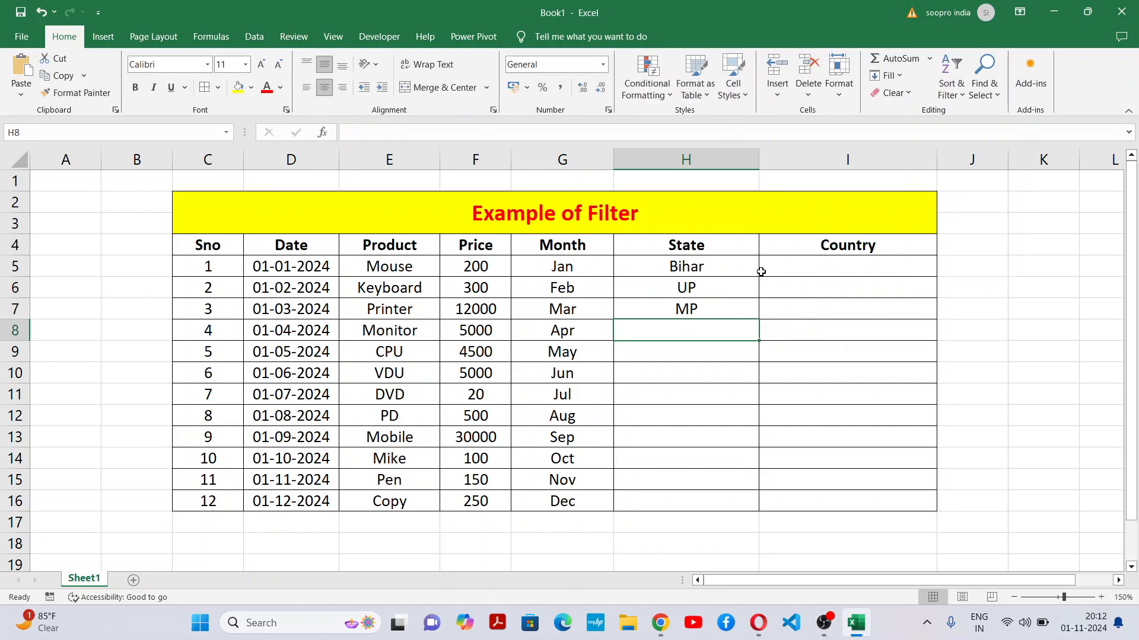
pyautogui.write('Haryana')
pyautogui.press('Return')
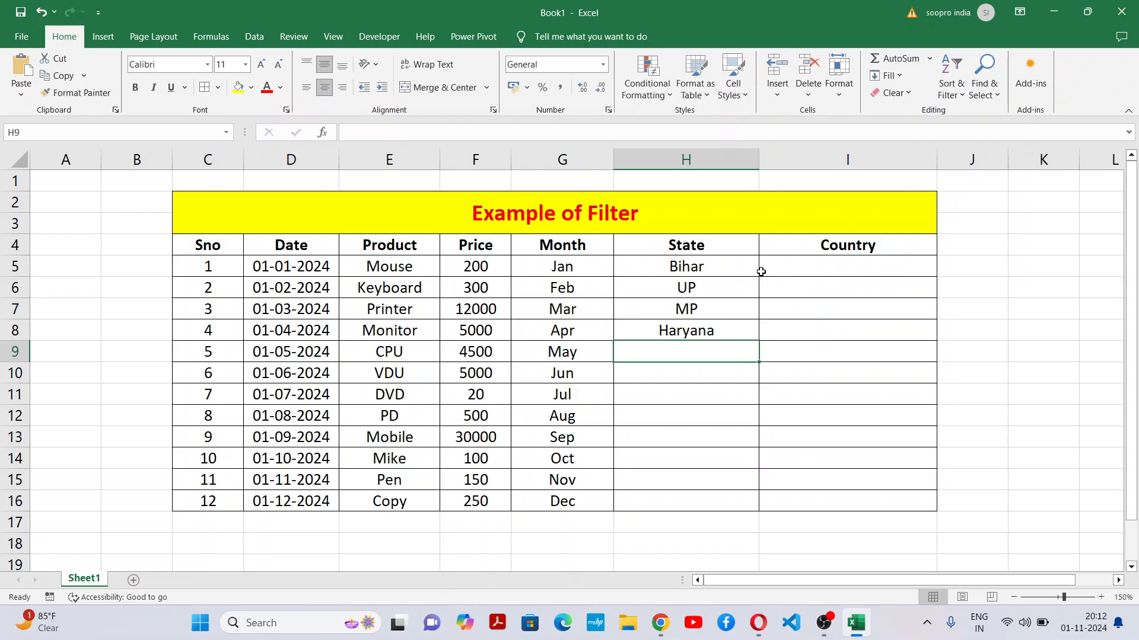
# Step: Enter the states Bihar, Jharkhand, UP and MP in H9:H12 of the State column
pyautogui.write('Bihar')
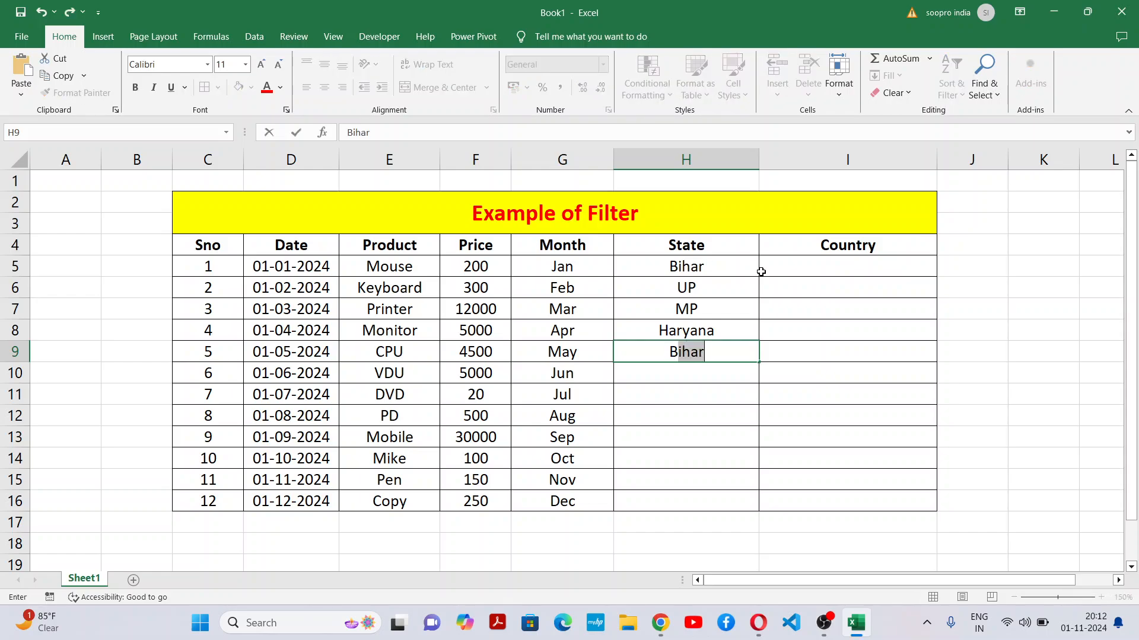
pyautogui.press('Return')
pyautogui.write('Jharkhant')
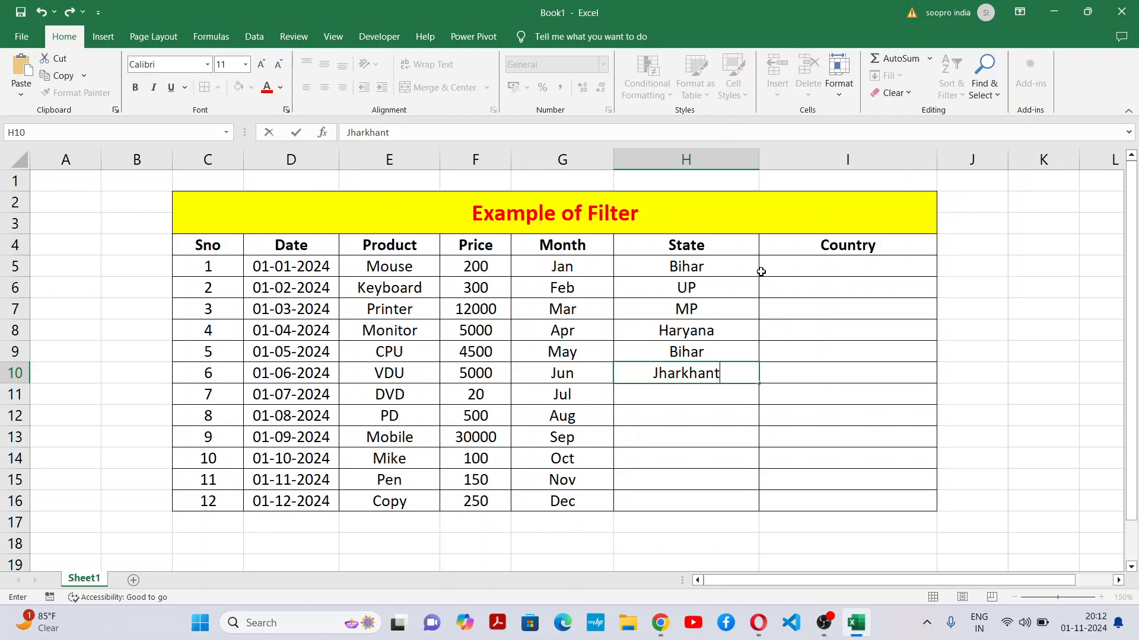
pyautogui.press('BackSpace')
pyautogui.write('d')
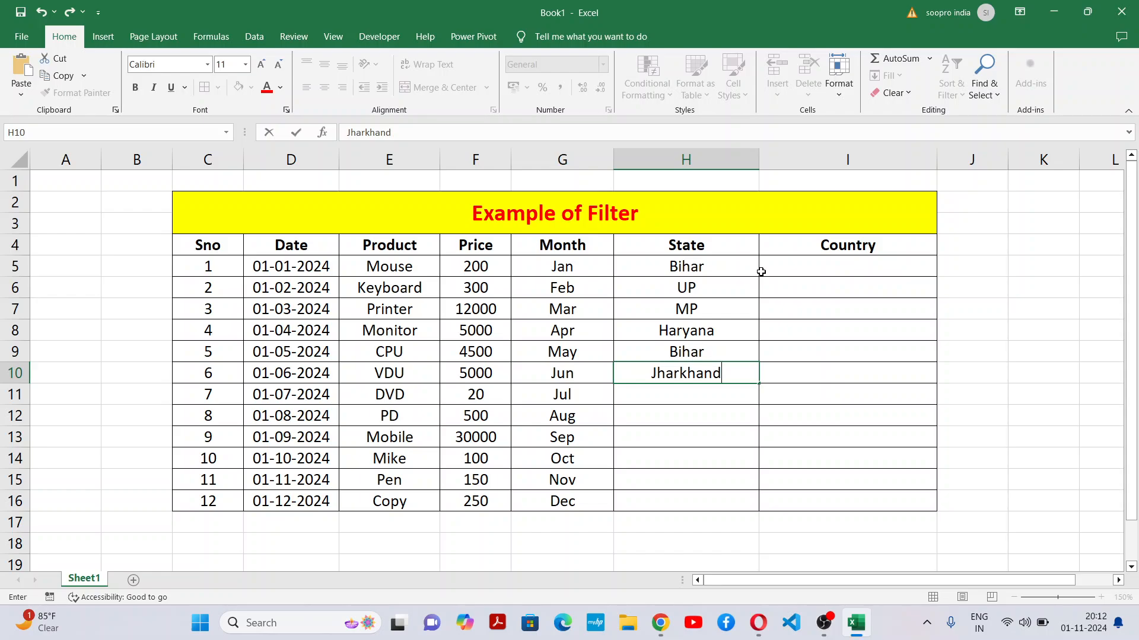
pyautogui.press('Return')
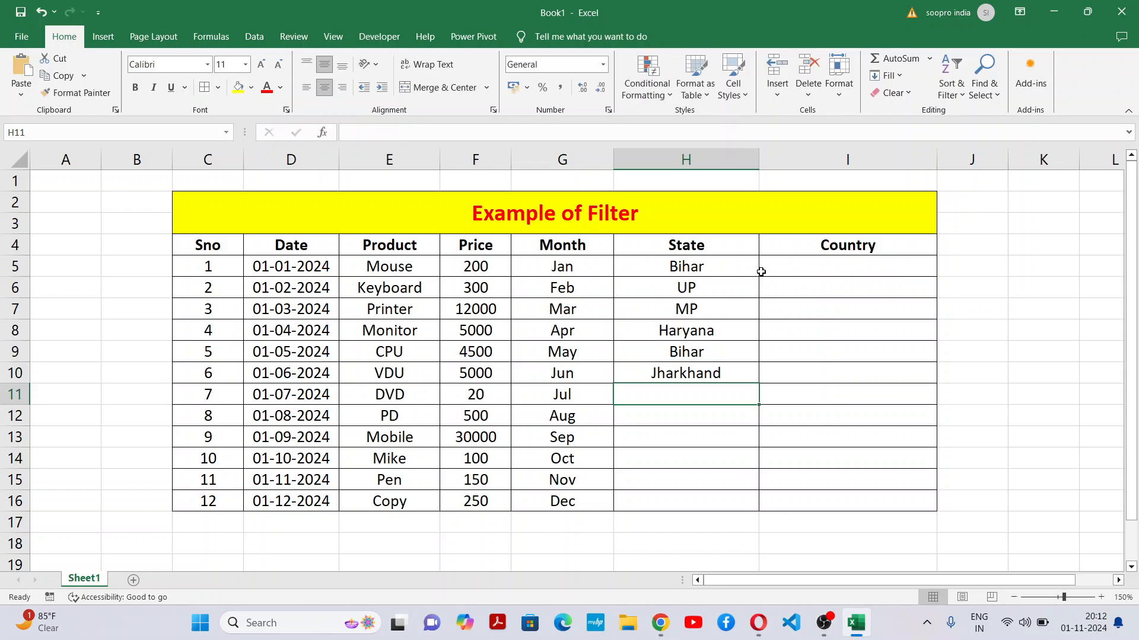
pyautogui.write('UP')
pyautogui.press('Return')
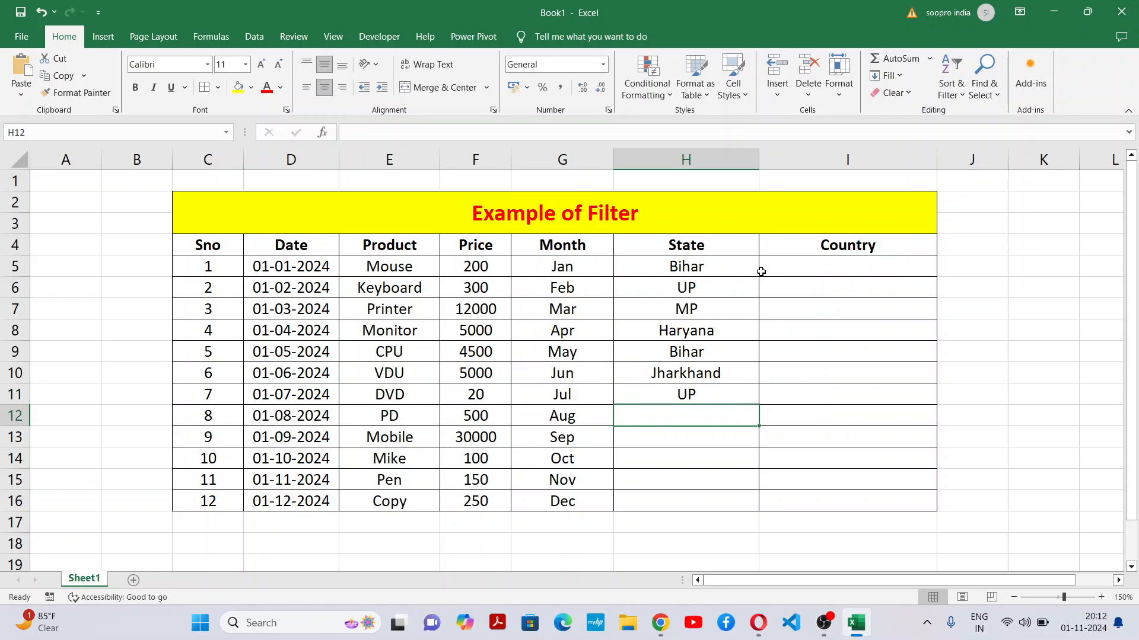
pyautogui.write('MP')
pyautogui.press('Return')
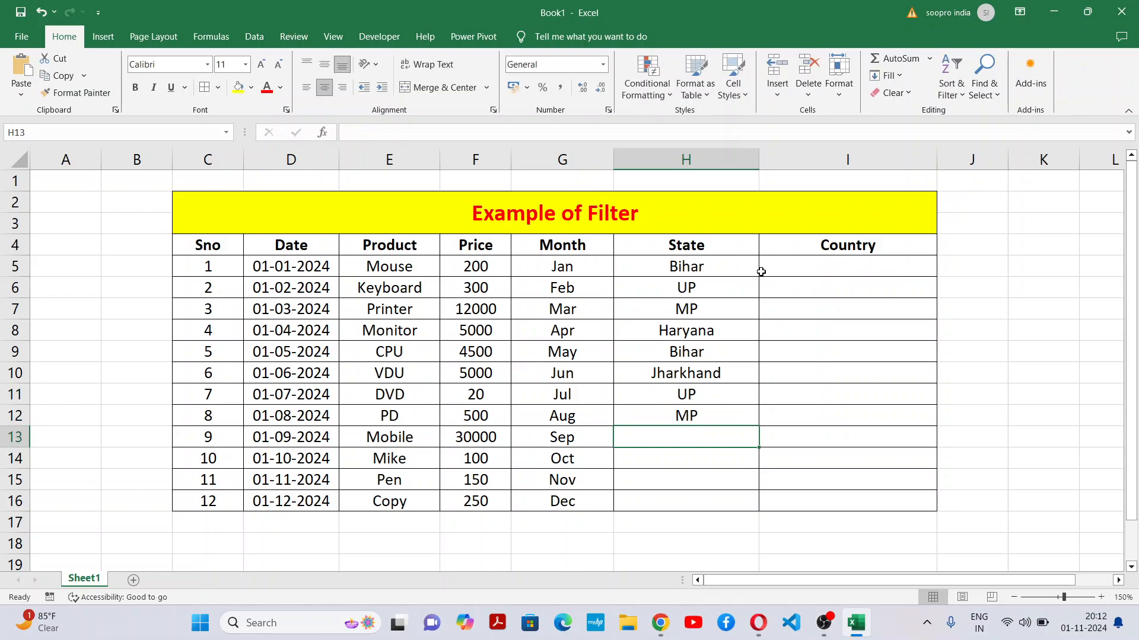
# Step: Enter the states Haryana, Bihar, UP and Bihar in H13:H16 of the State column
pyautogui.write('Haryana')
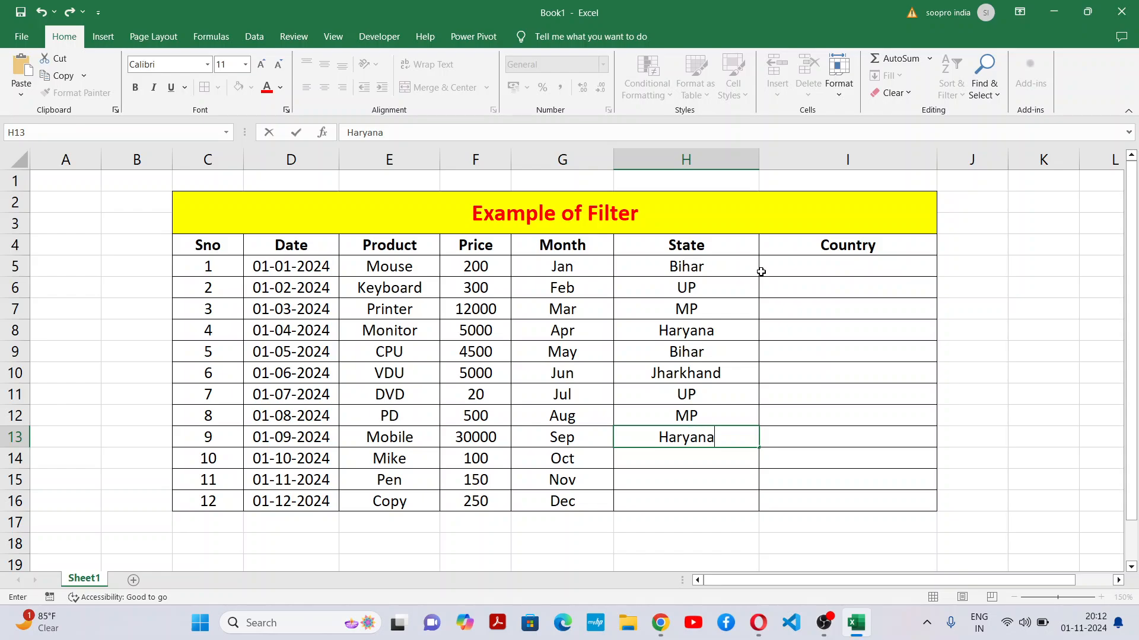
pyautogui.press('Return')
pyautogui.write('Bihar')
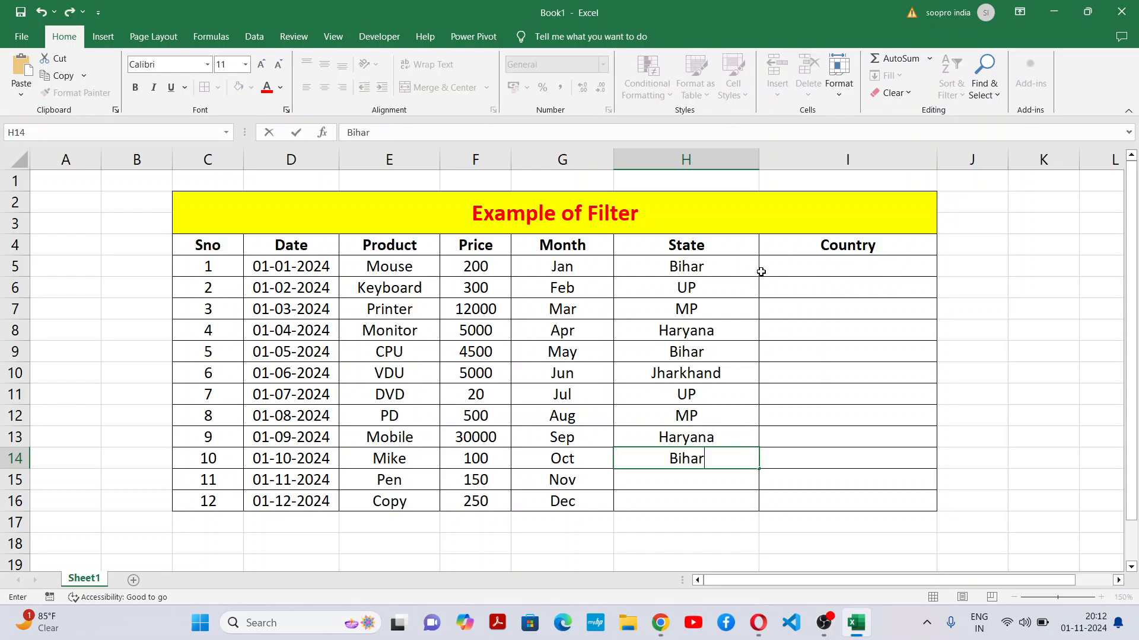
pyautogui.press('Return')
pyautogui.write('UP')
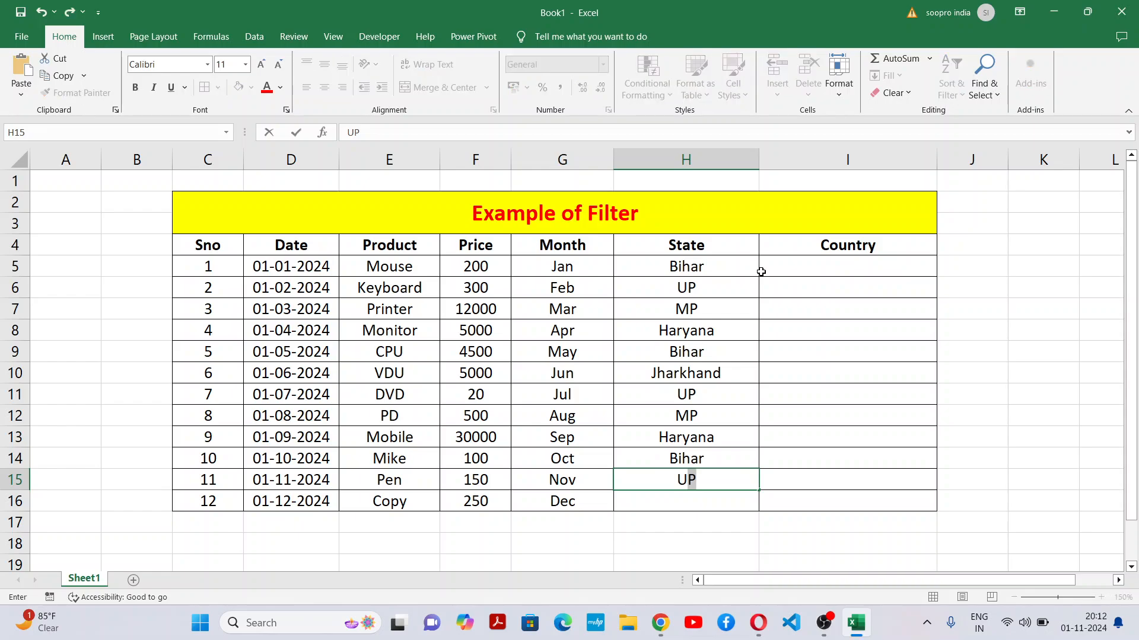
pyautogui.press('Return')
pyautogui.write('Bihar')
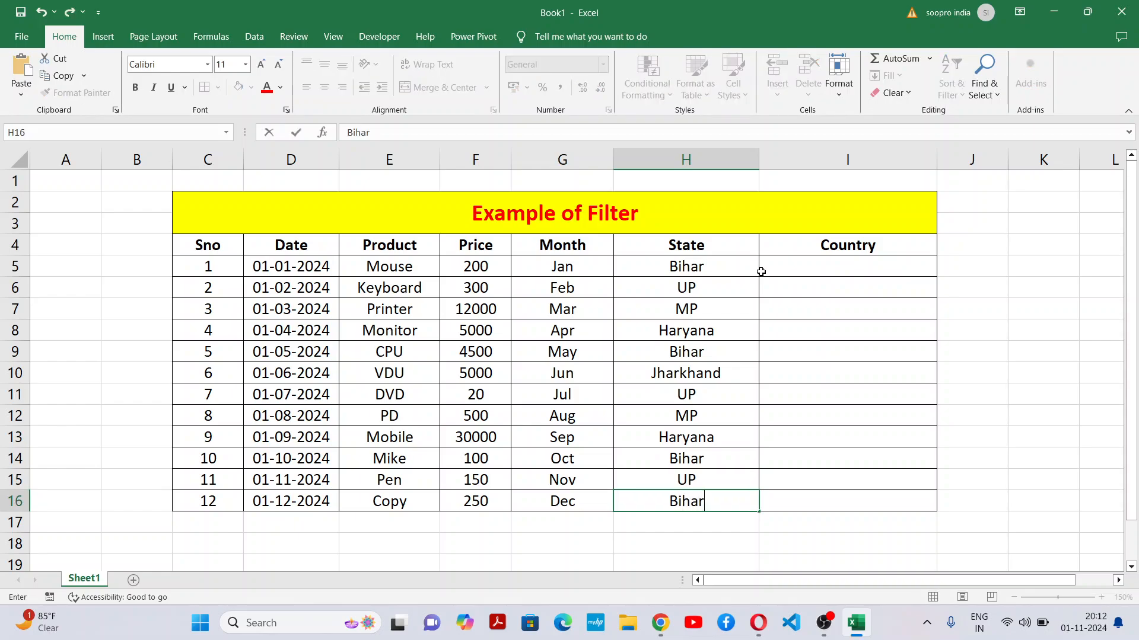
pyautogui.click(744, 358)
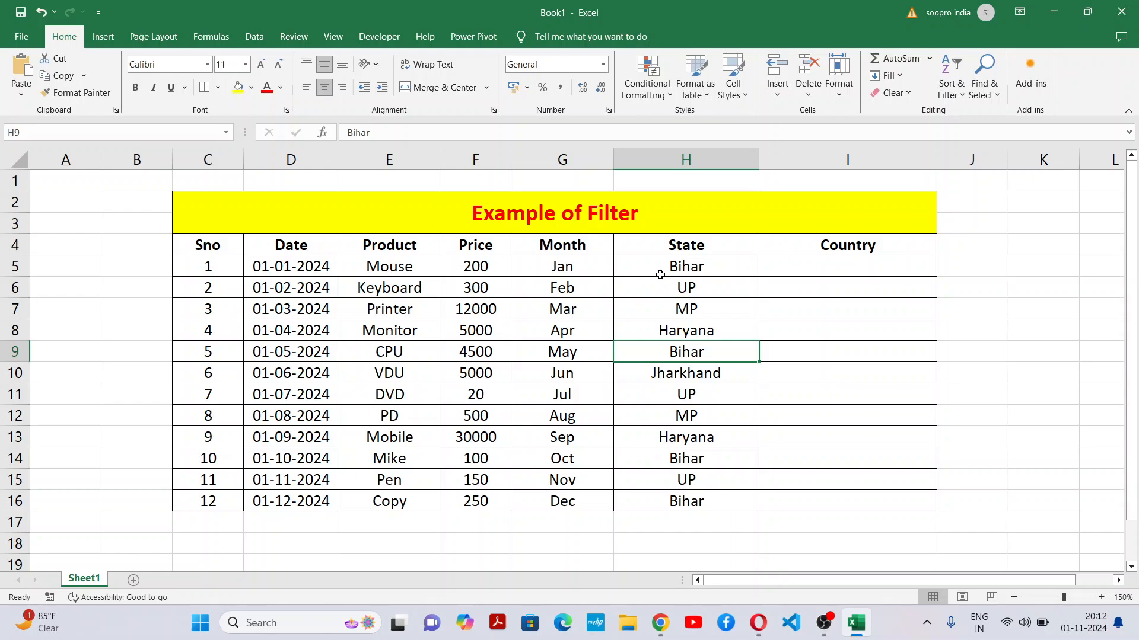
# Step: Enter India in I5 of the Country column and fill it down to I16
pyautogui.click(846, 267)
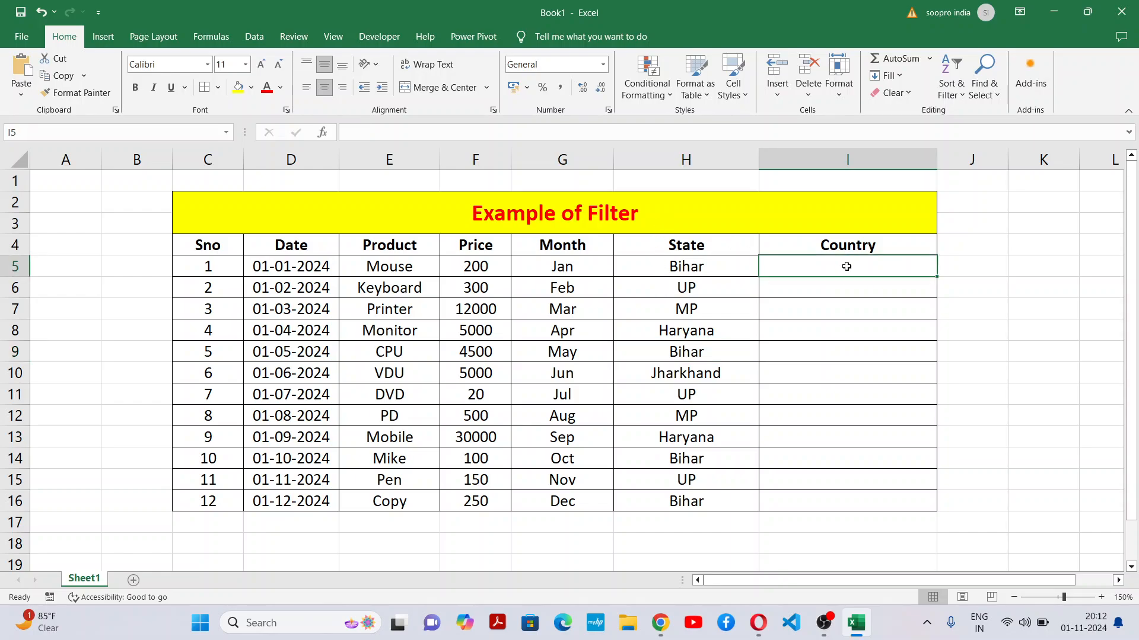
pyautogui.write('India')
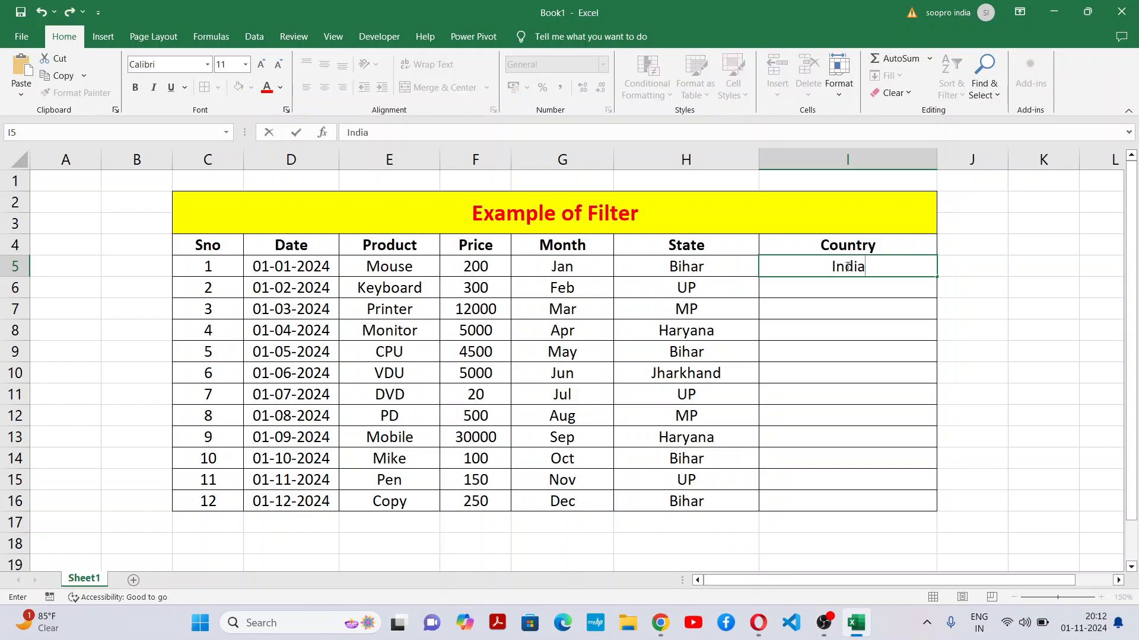
pyautogui.hotkey('ctrl', 'Return')
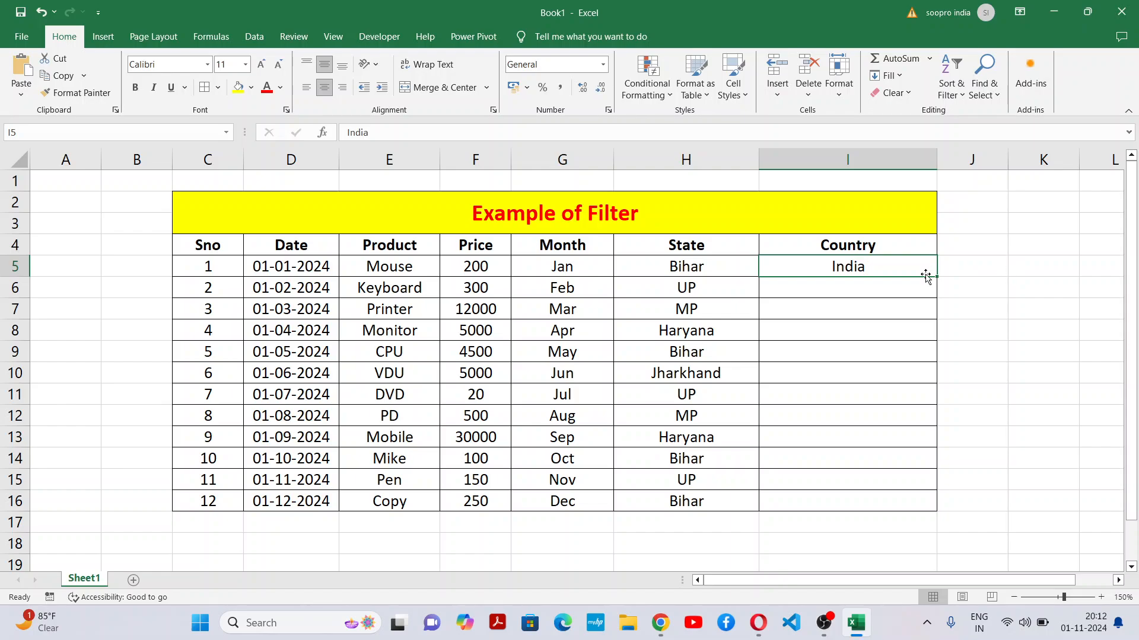
pyautogui.moveTo(937, 277); pyautogui.dragTo(927, 518)
pyautogui.click(873, 425)
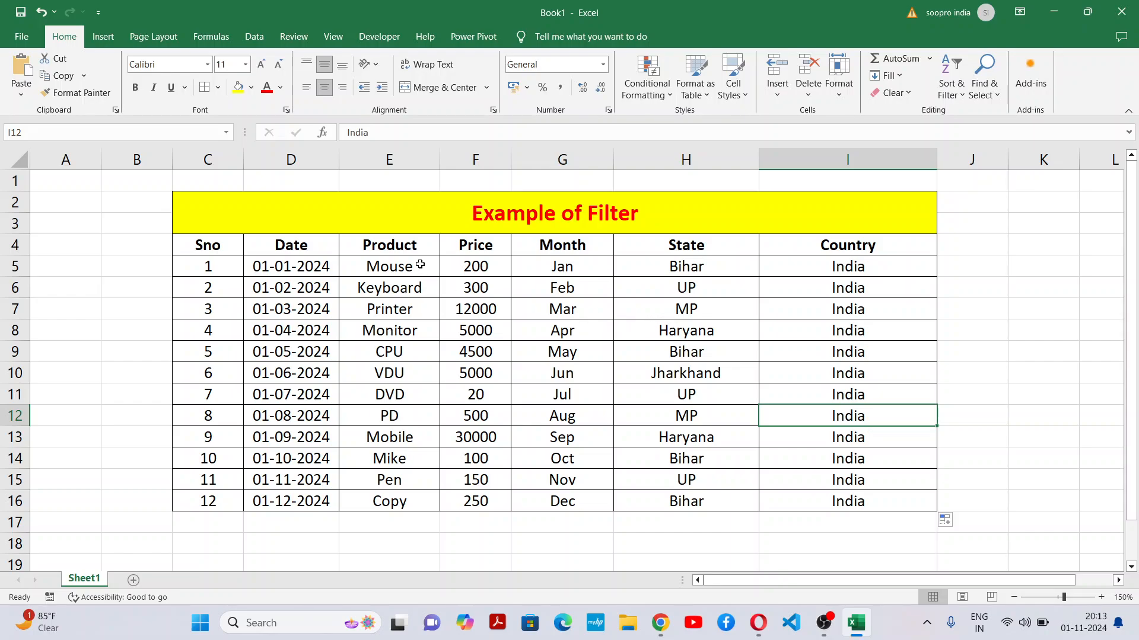
# Step: Review the entries in the Product, Price, Month, State and Country columns of the table
pyautogui.moveTo(420, 264); pyautogui.dragTo(395, 501)
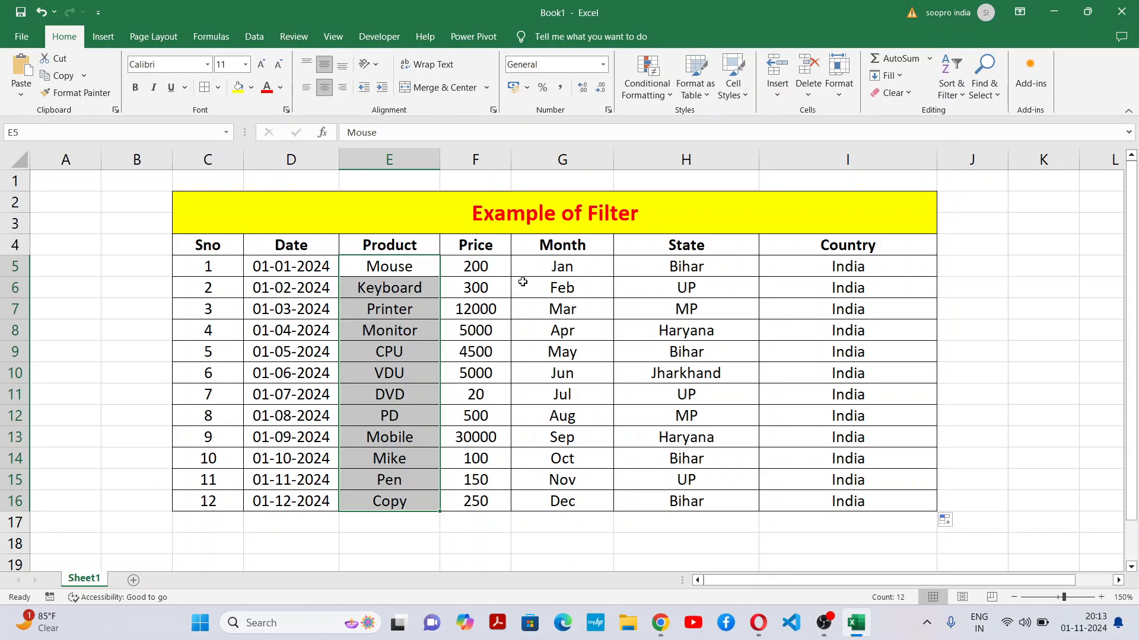
pyautogui.moveTo(491, 265); pyautogui.dragTo(457, 509)
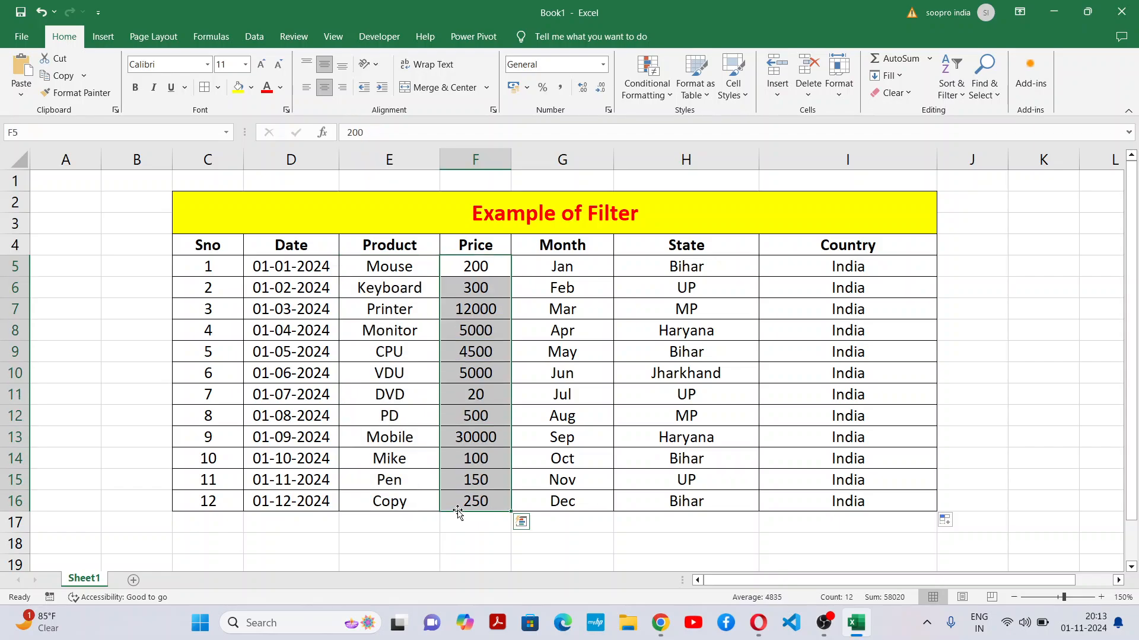
pyautogui.moveTo(567, 266); pyautogui.dragTo(550, 496)
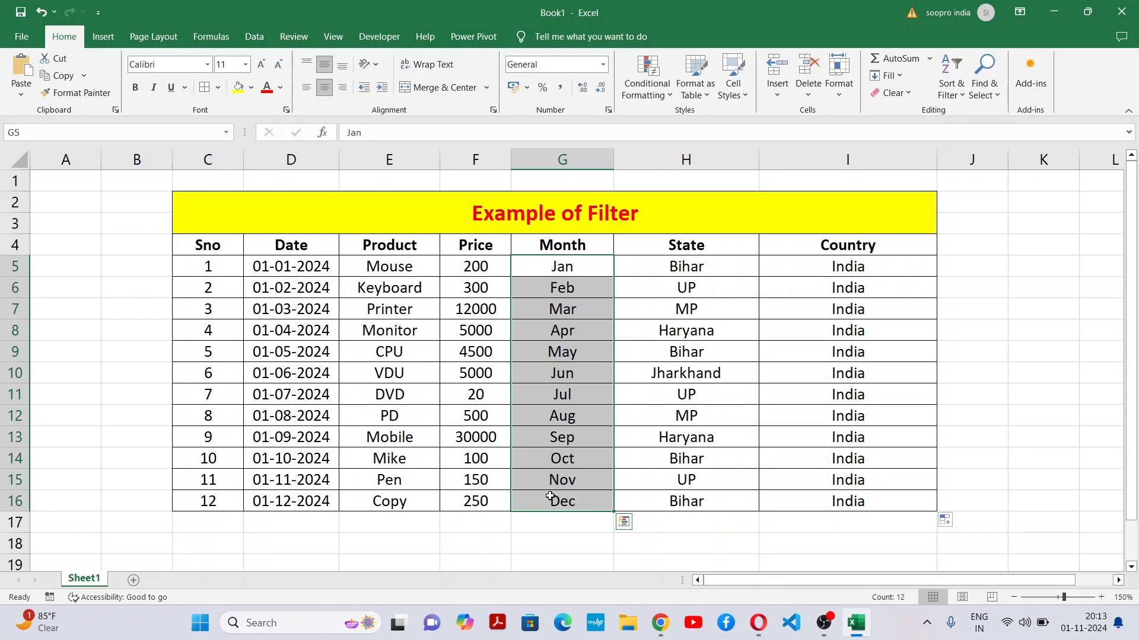
pyautogui.moveTo(736, 266); pyautogui.dragTo(683, 501)
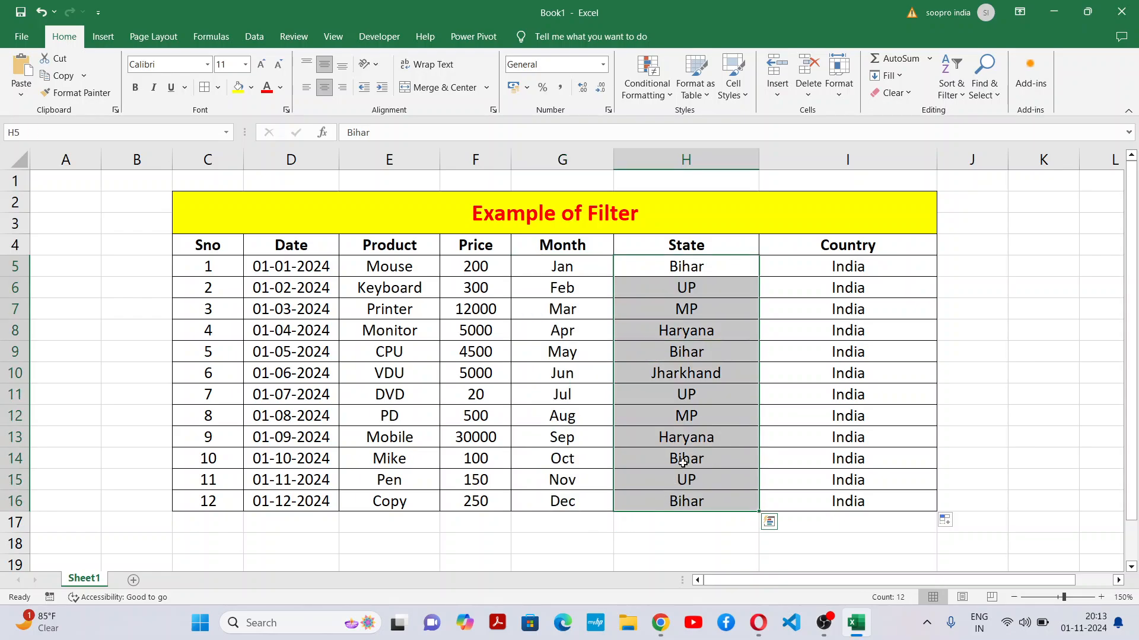
pyautogui.moveTo(849, 270); pyautogui.dragTo(820, 503)
pyautogui.click(746, 457)
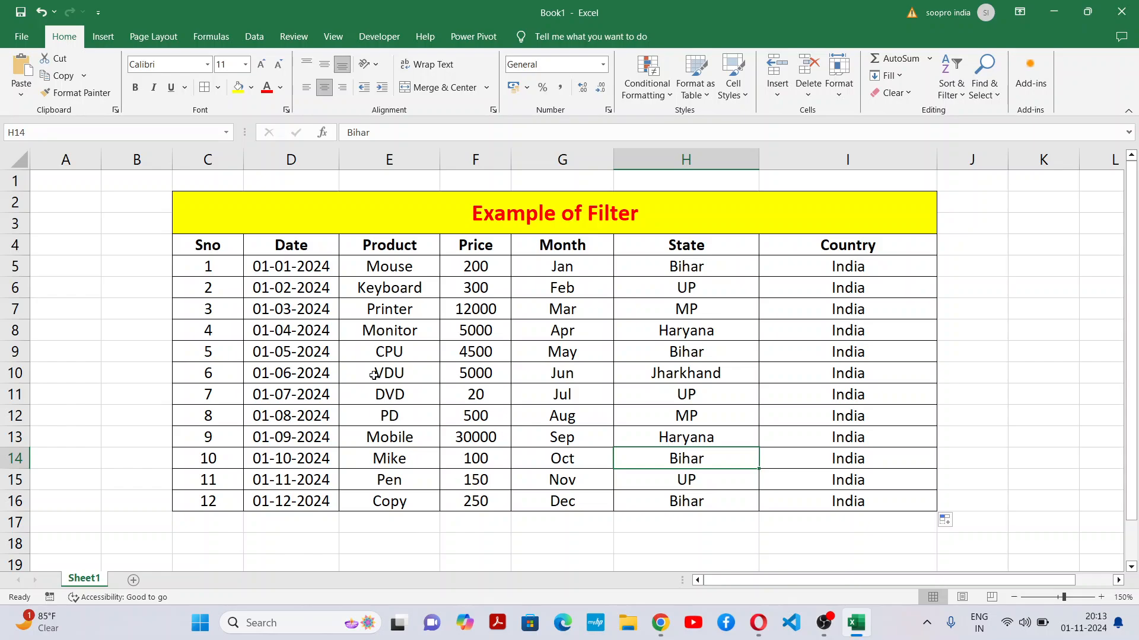
pyautogui.click(737, 380)
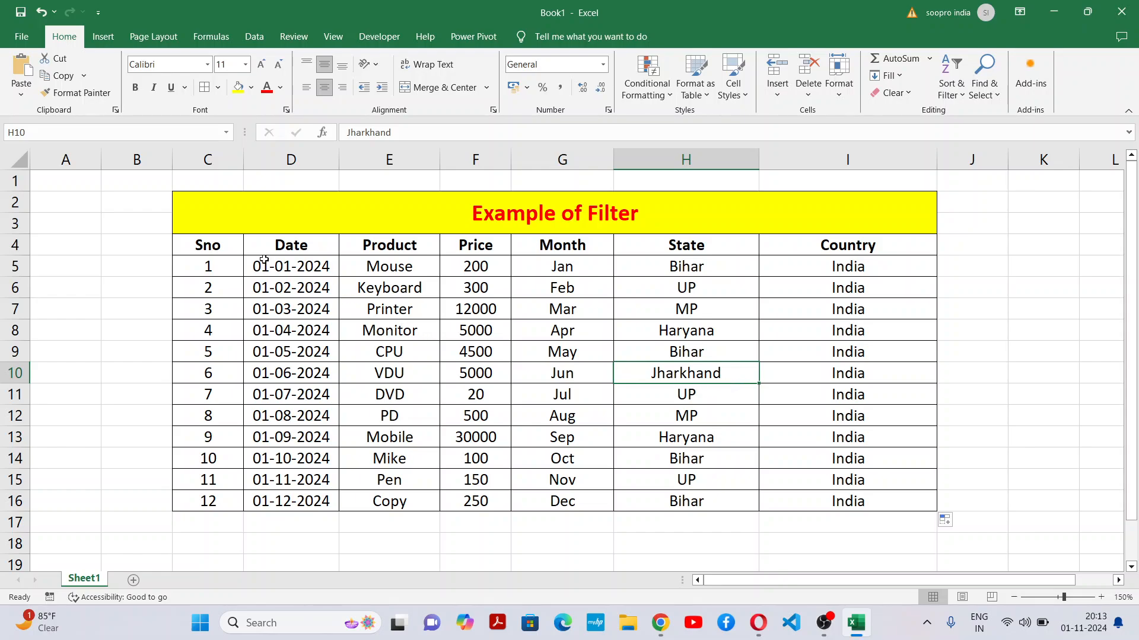
# Step: Turn on Filter for the header row C4:I4, from Sno to Country
pyautogui.click(208, 245)
pyautogui.moveTo(208, 245); pyautogui.dragTo(882, 240)
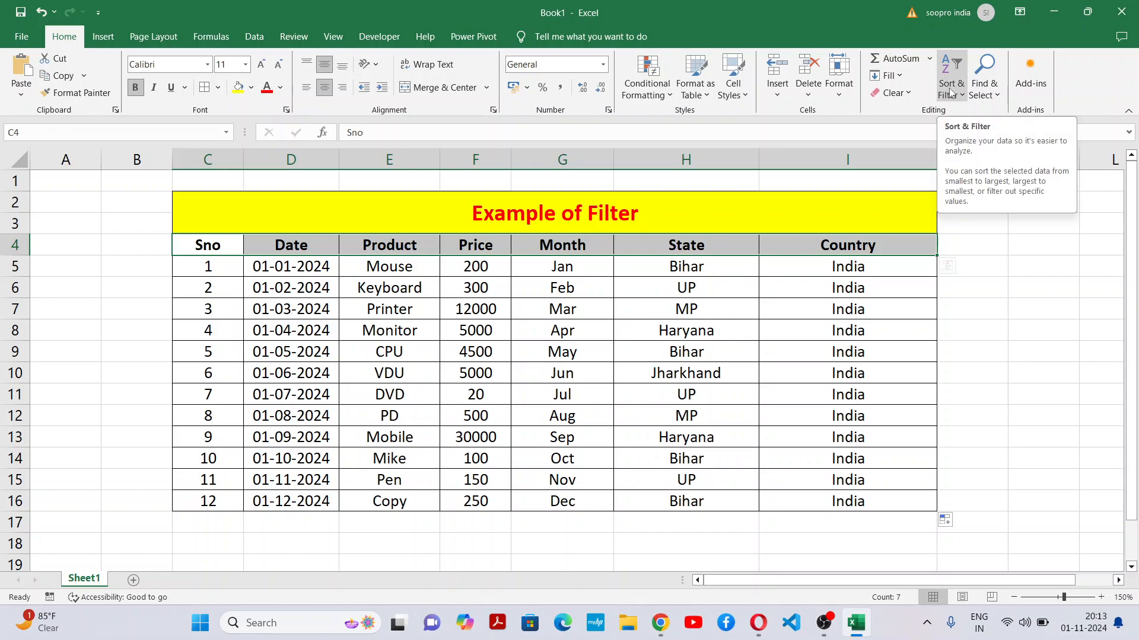
pyautogui.click(950, 93)
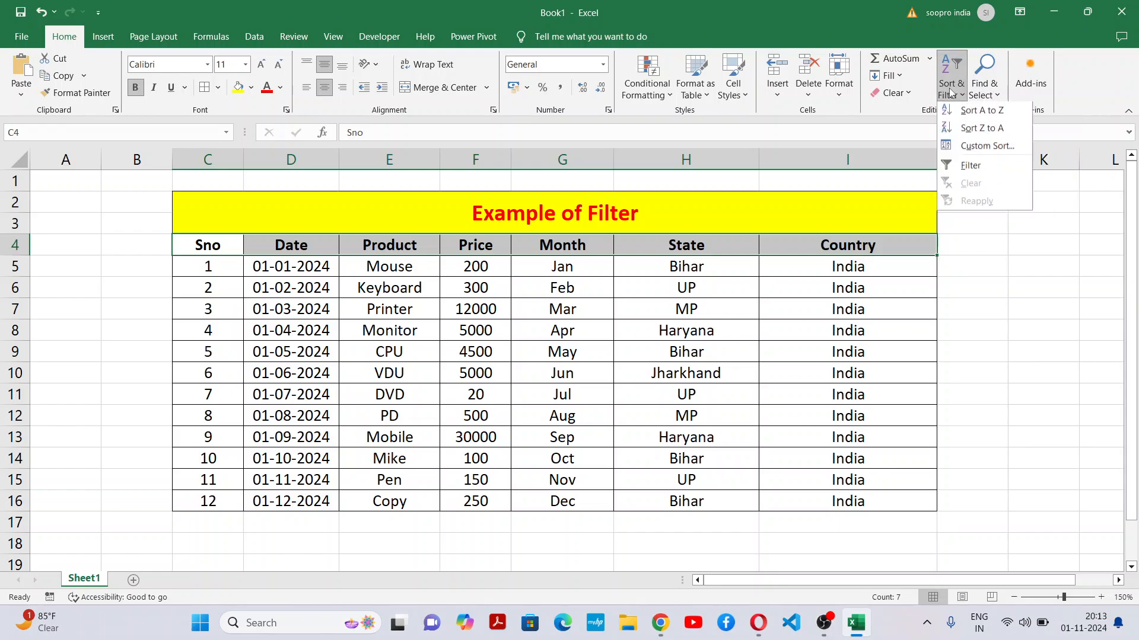
pyautogui.click(969, 166)
pyautogui.click(720, 356)
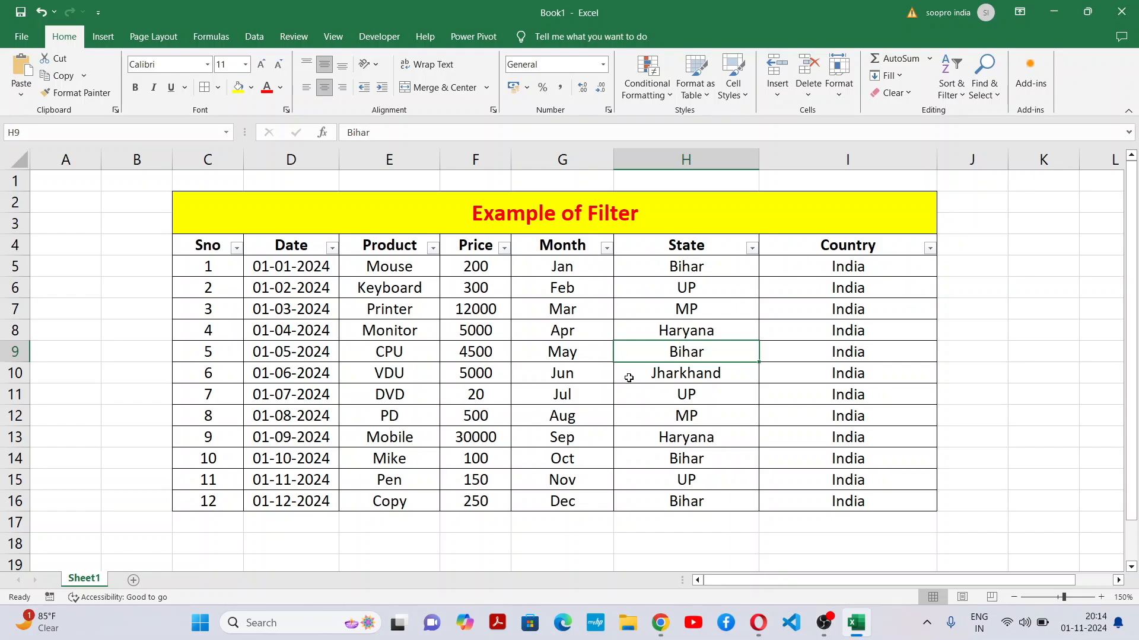
pyautogui.click(662, 496)
pyautogui.click(692, 536)
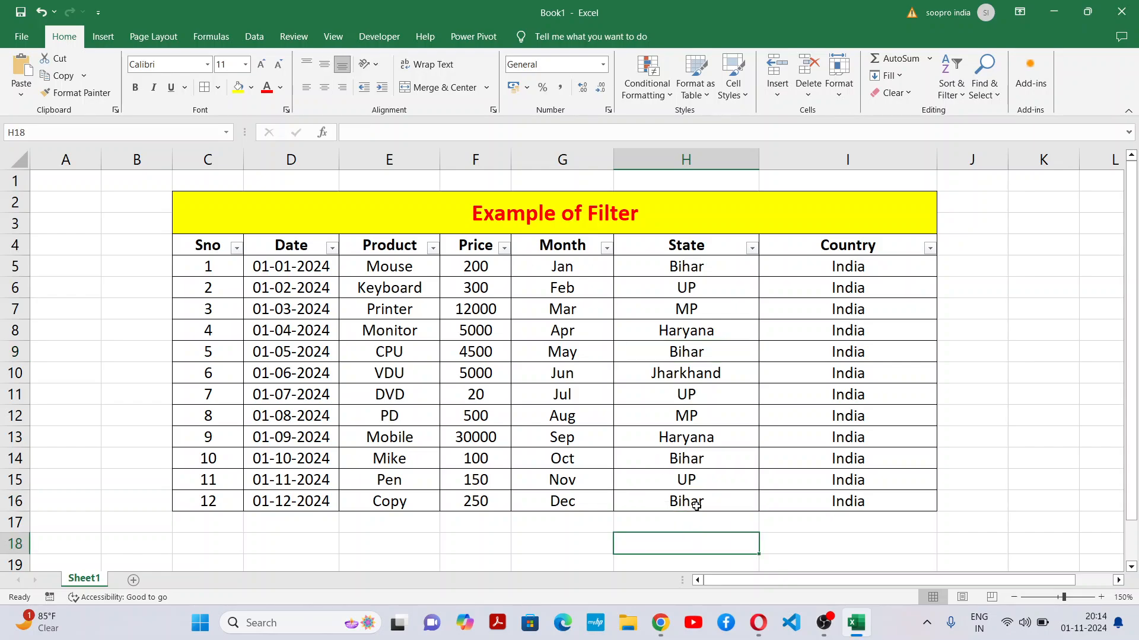
pyautogui.moveTo(693, 504); pyautogui.dragTo(178, 262)
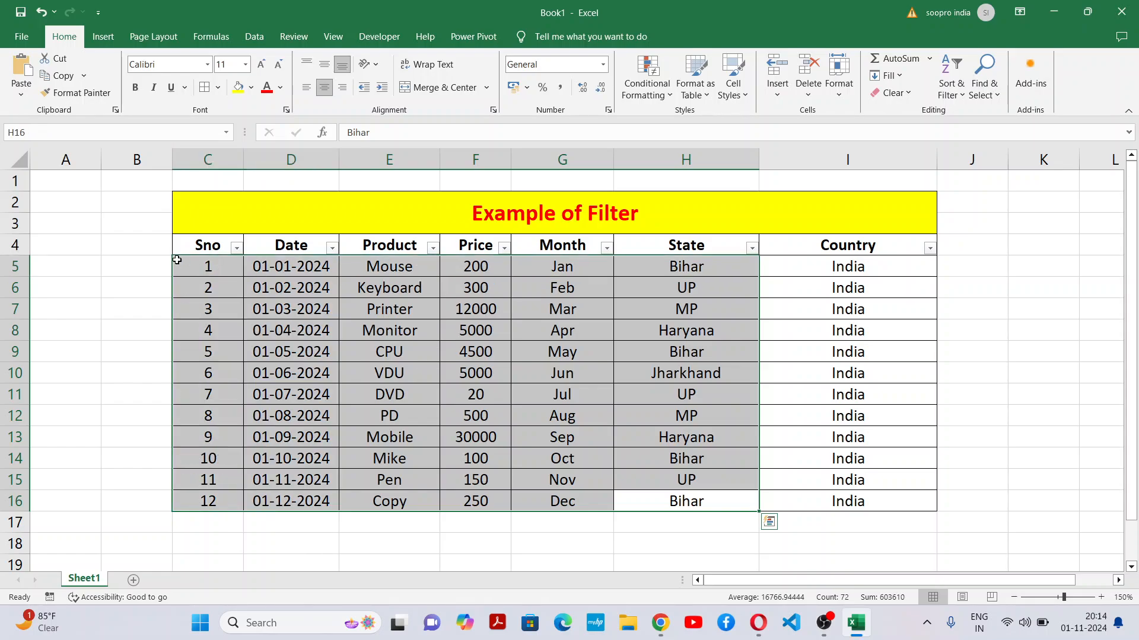
pyautogui.click(724, 266)
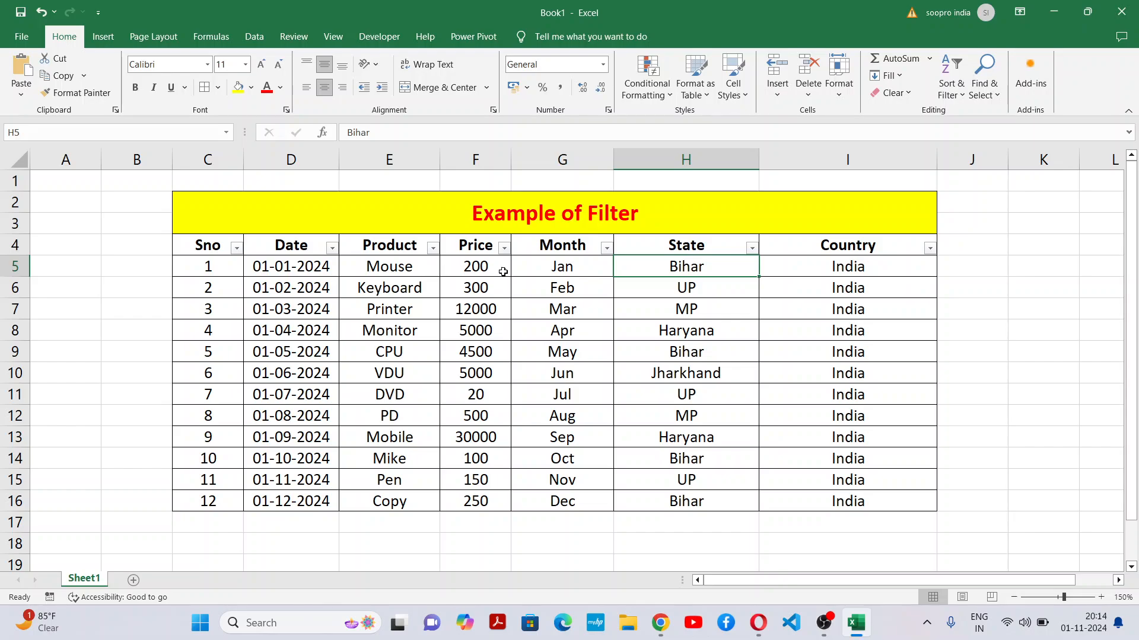
pyautogui.click(691, 389)
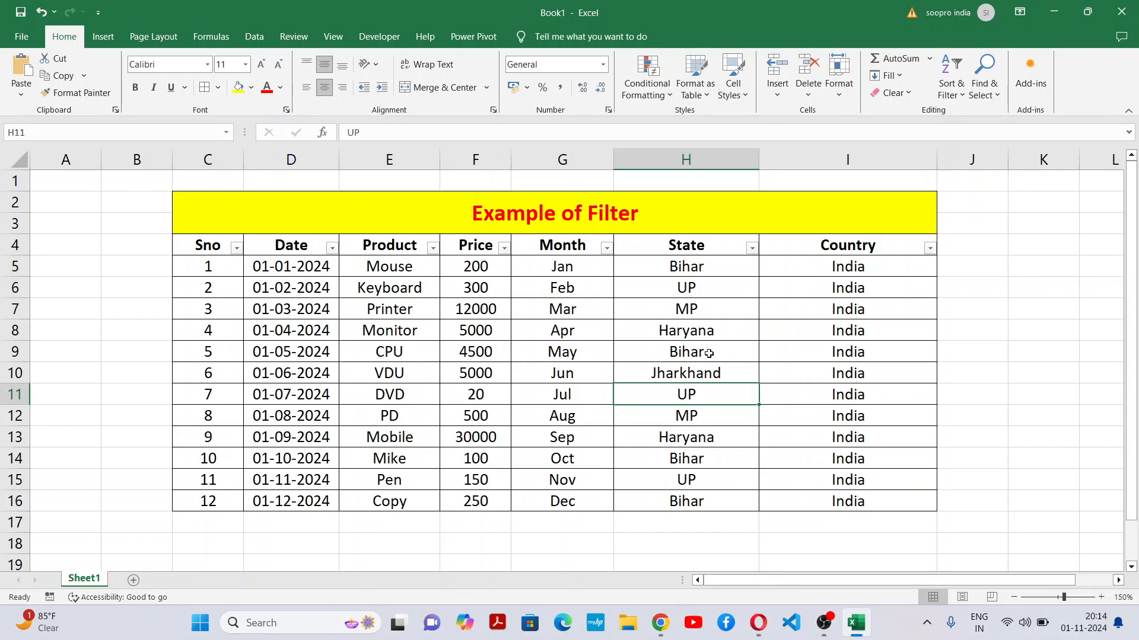
# Step: Filter the State column to show only the Bihar rows
pyautogui.click(751, 248)
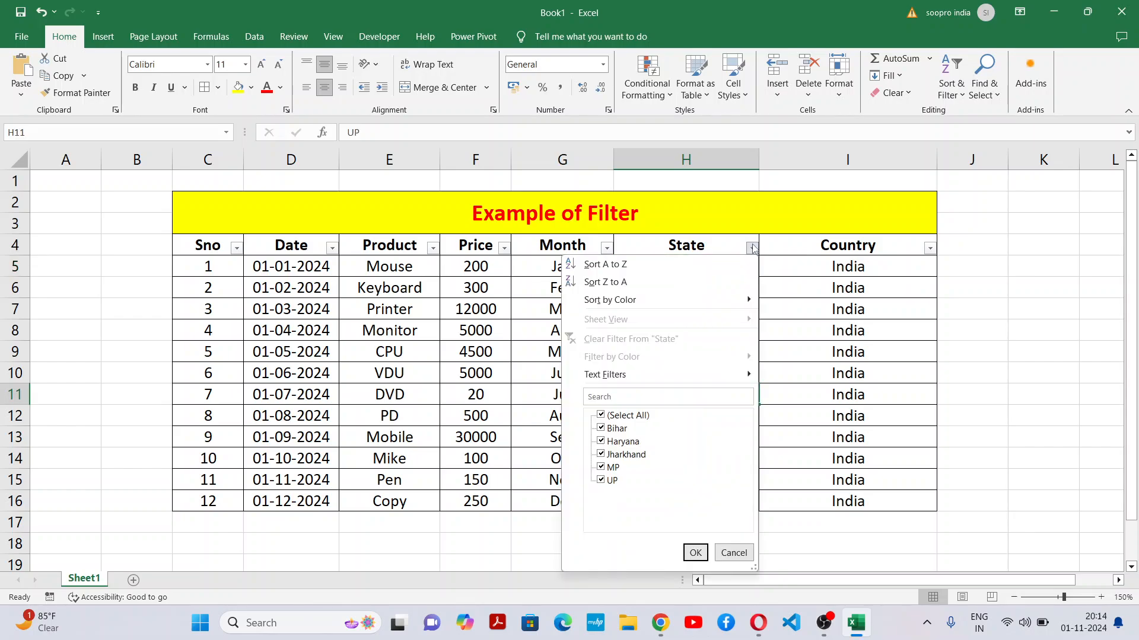
pyautogui.click(624, 416)
pyautogui.click(605, 428)
pyautogui.click(694, 552)
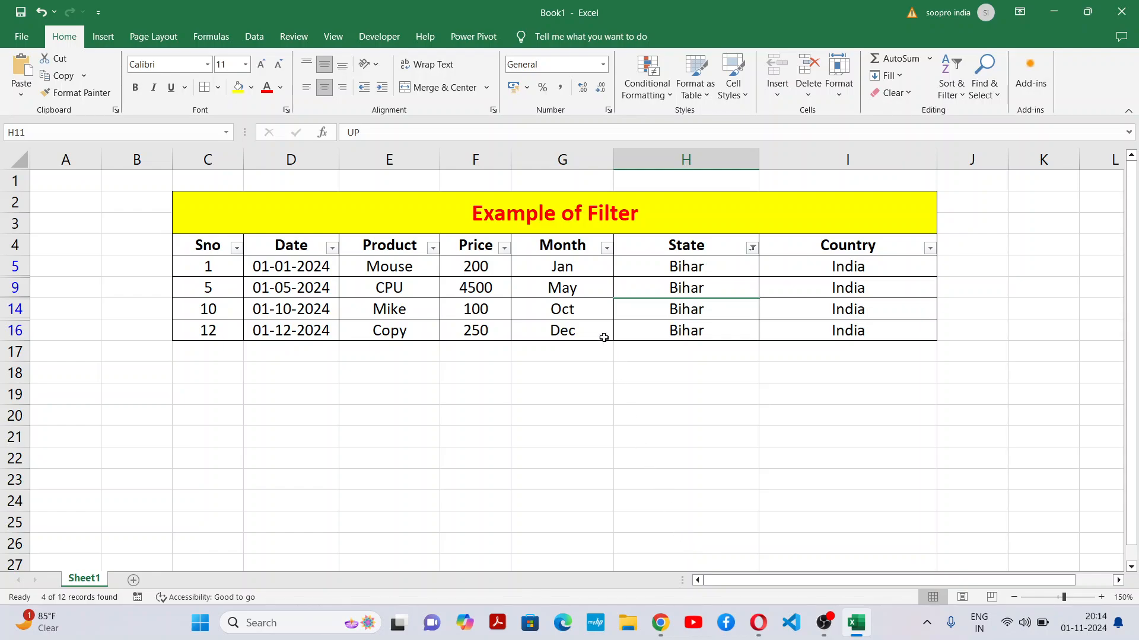
# Step: Examine the Month, Product and Price values of the filtered Bihar rows
pyautogui.moveTo(561, 266); pyautogui.dragTo(568, 331)
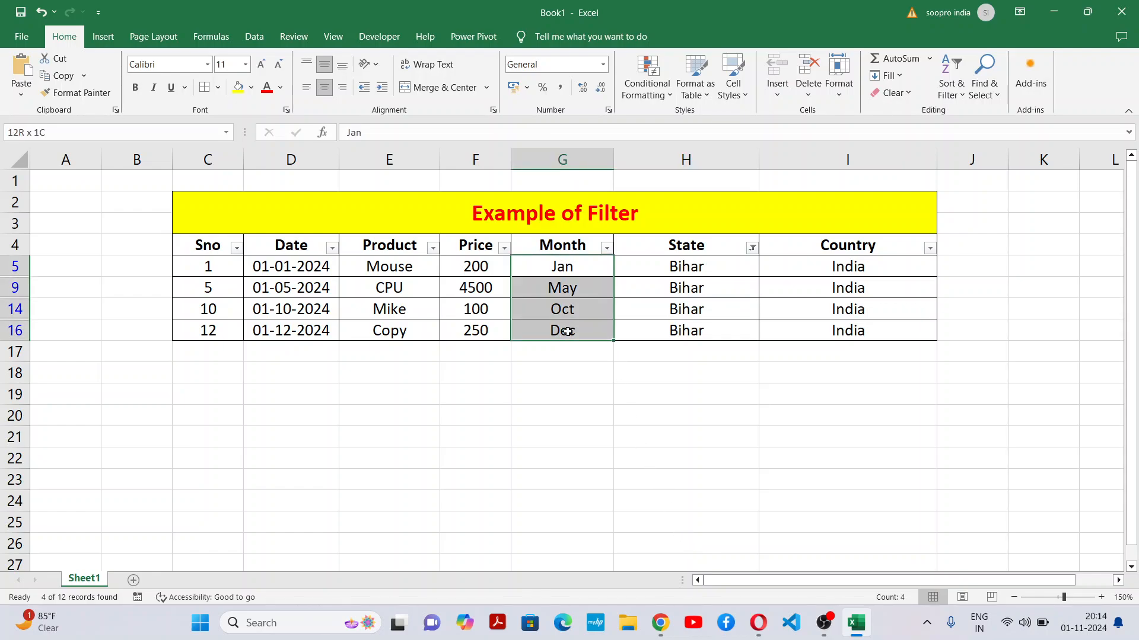
pyautogui.moveTo(399, 261); pyautogui.dragTo(405, 324)
pyautogui.click(394, 372)
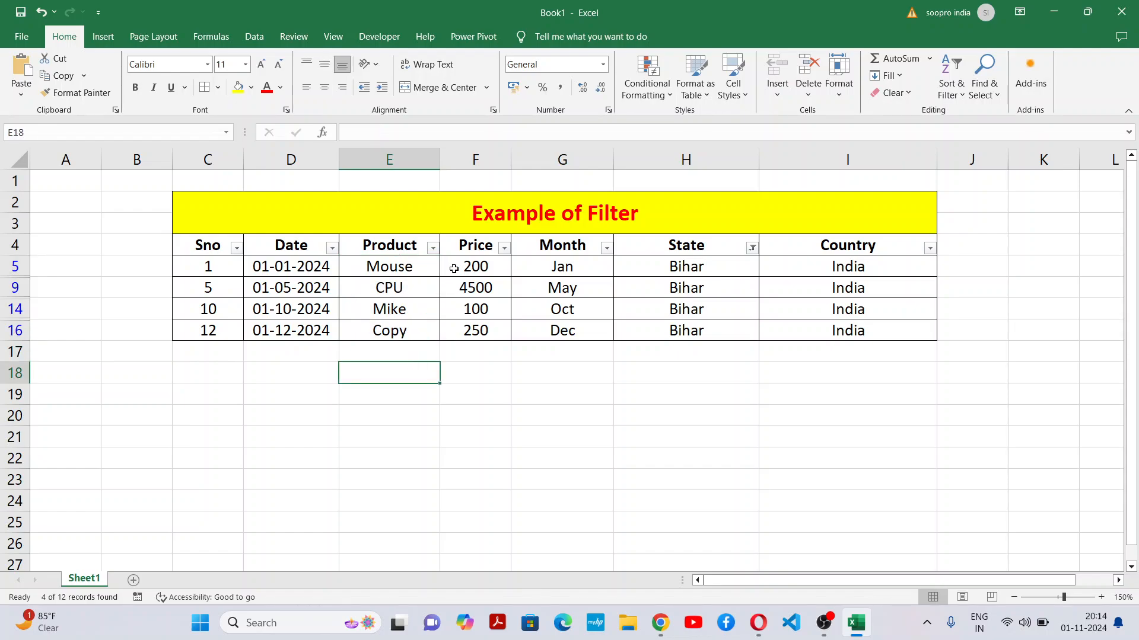
pyautogui.moveTo(453, 265); pyautogui.dragTo(479, 322)
pyautogui.click(480, 322)
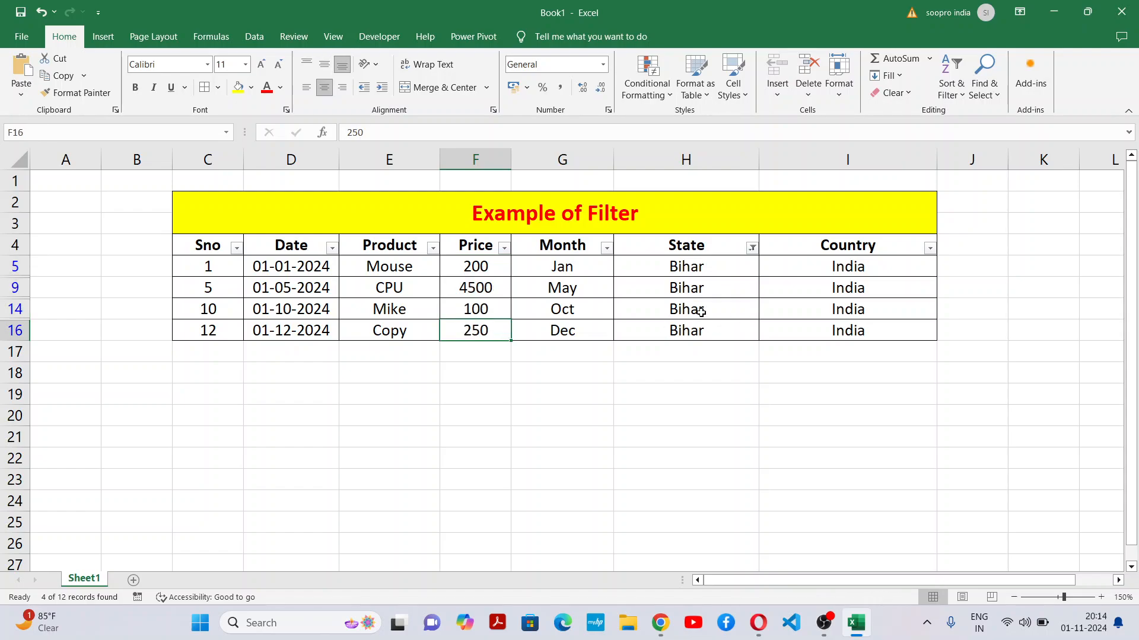
pyautogui.click(514, 465)
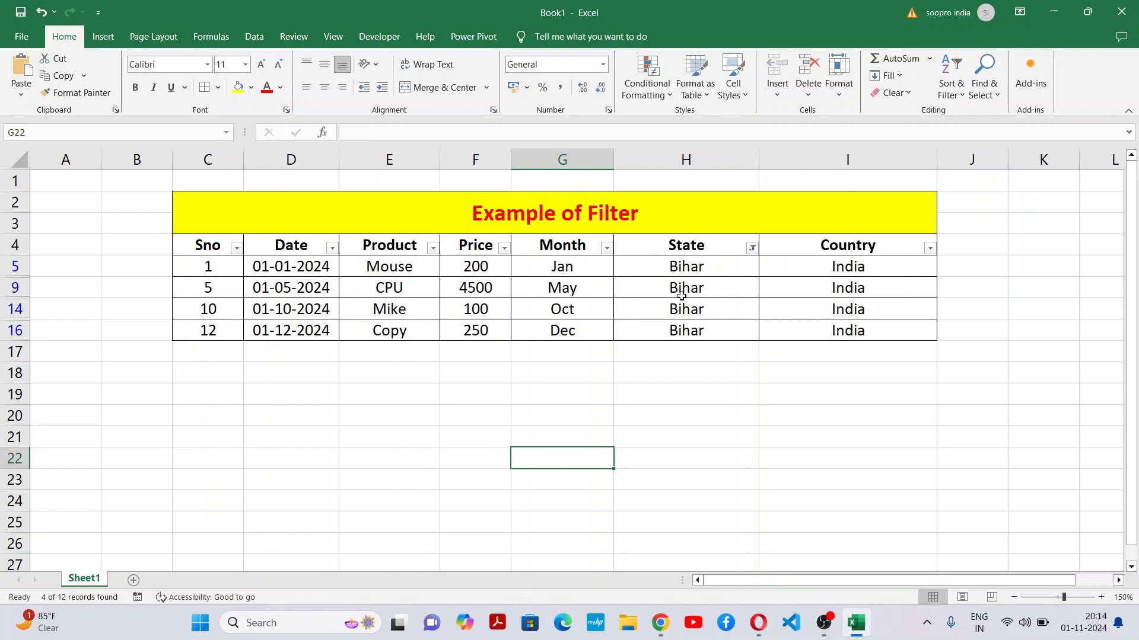
# Step: Change the State column filter to show only the UP rows
pyautogui.click(752, 248)
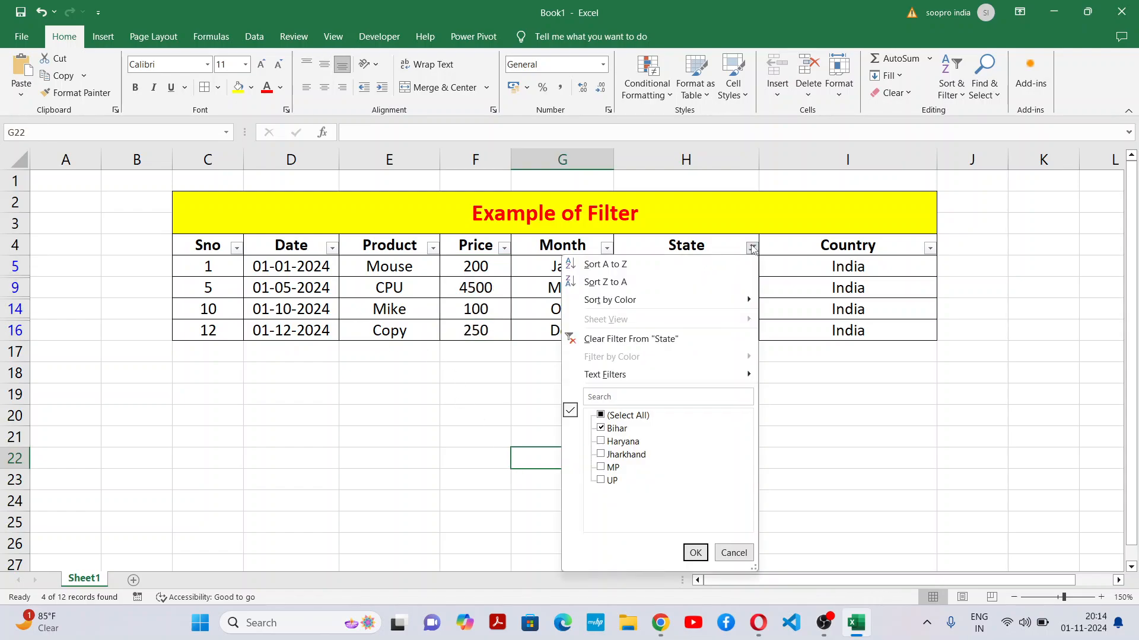
pyautogui.click(601, 416)
pyautogui.click(601, 416)
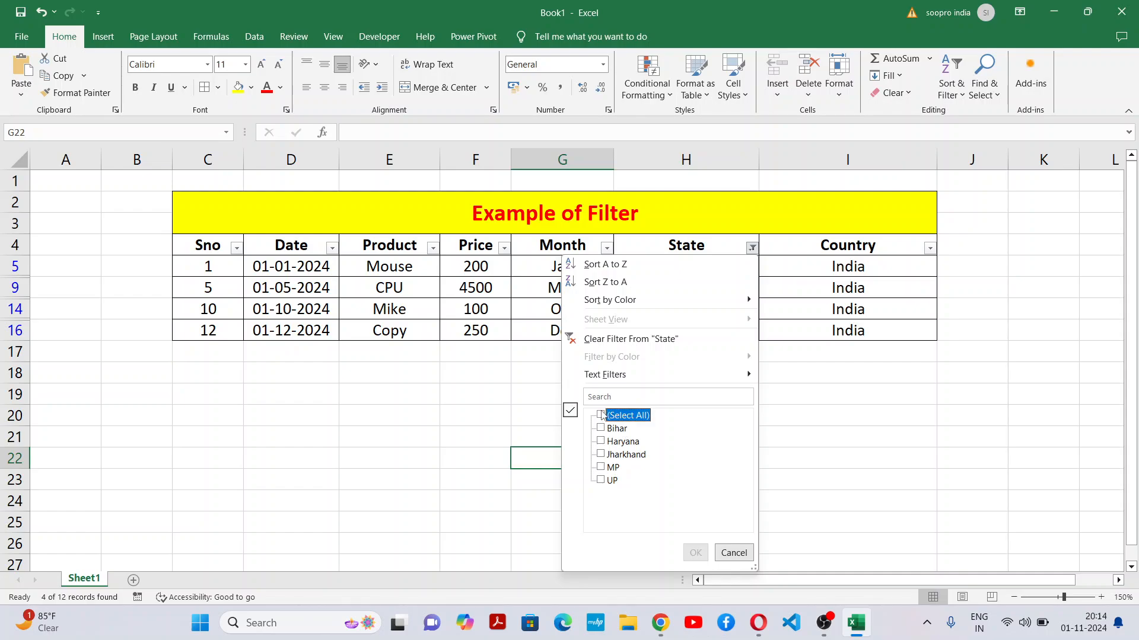
pyautogui.click(601, 481)
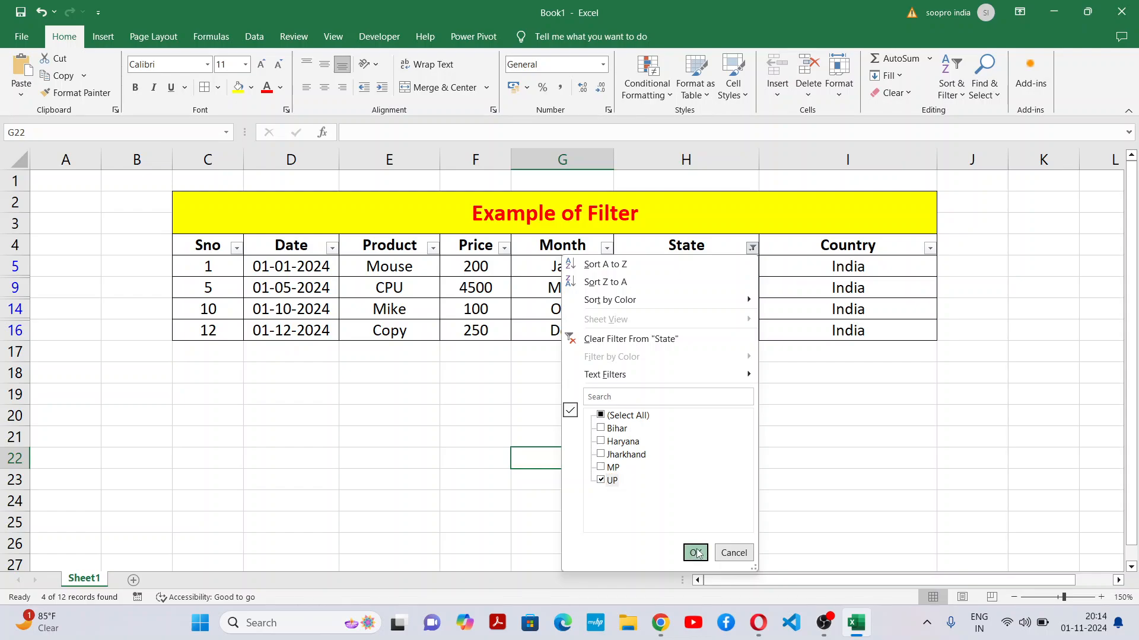
pyautogui.click(695, 553)
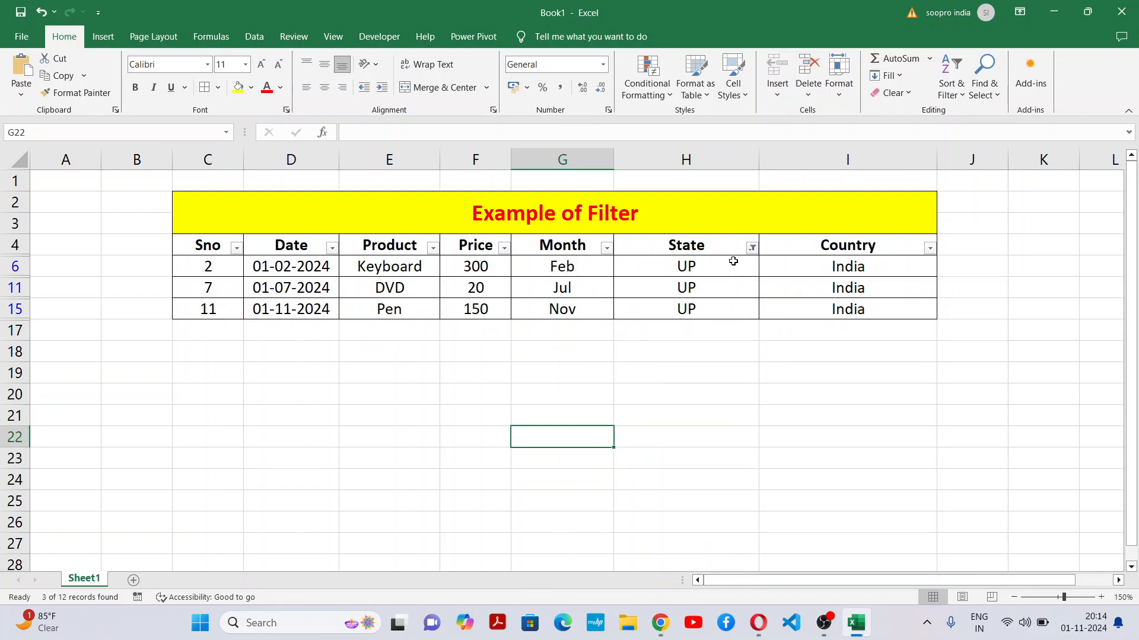
# Step: Change the State column filter to show only the Jharkhand rows
pyautogui.click(752, 248)
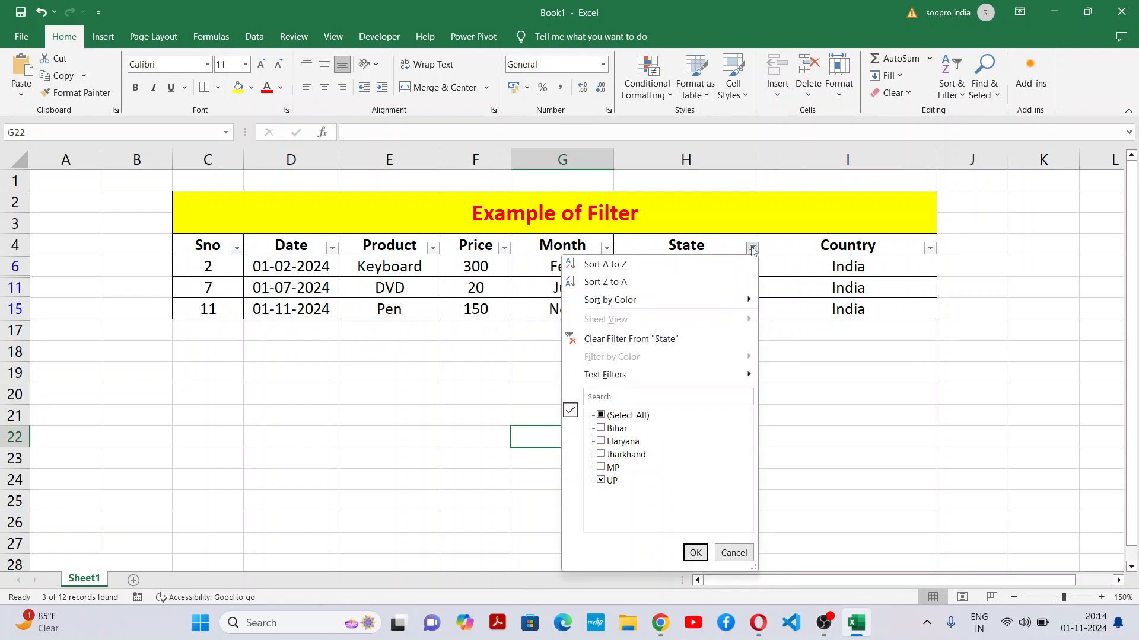
pyautogui.click(601, 415)
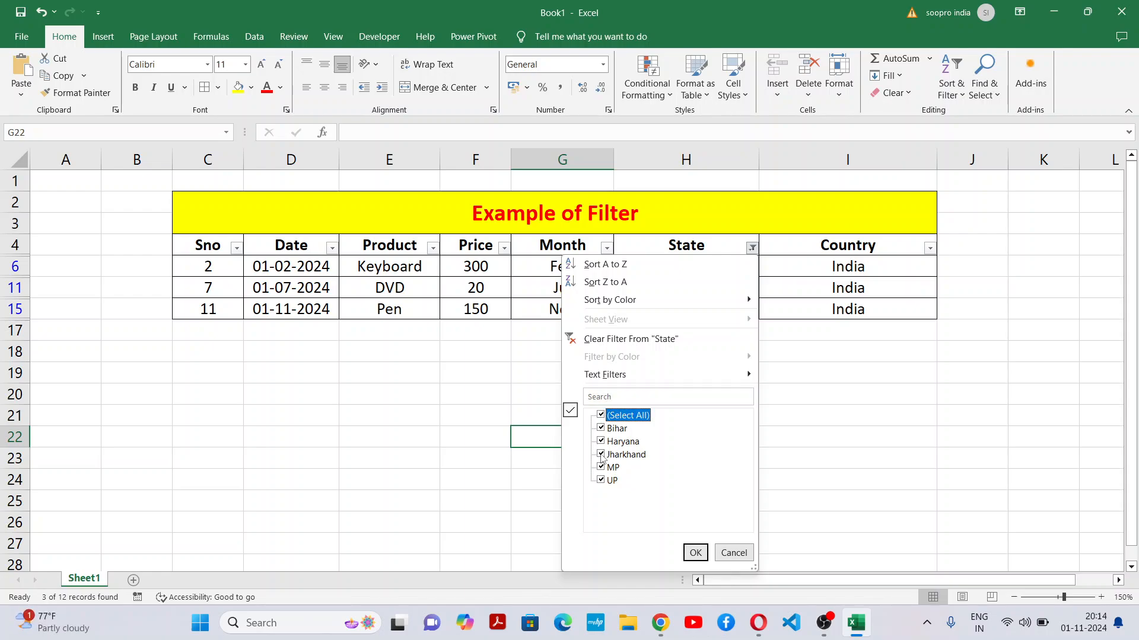
pyautogui.click(601, 415)
pyautogui.click(600, 454)
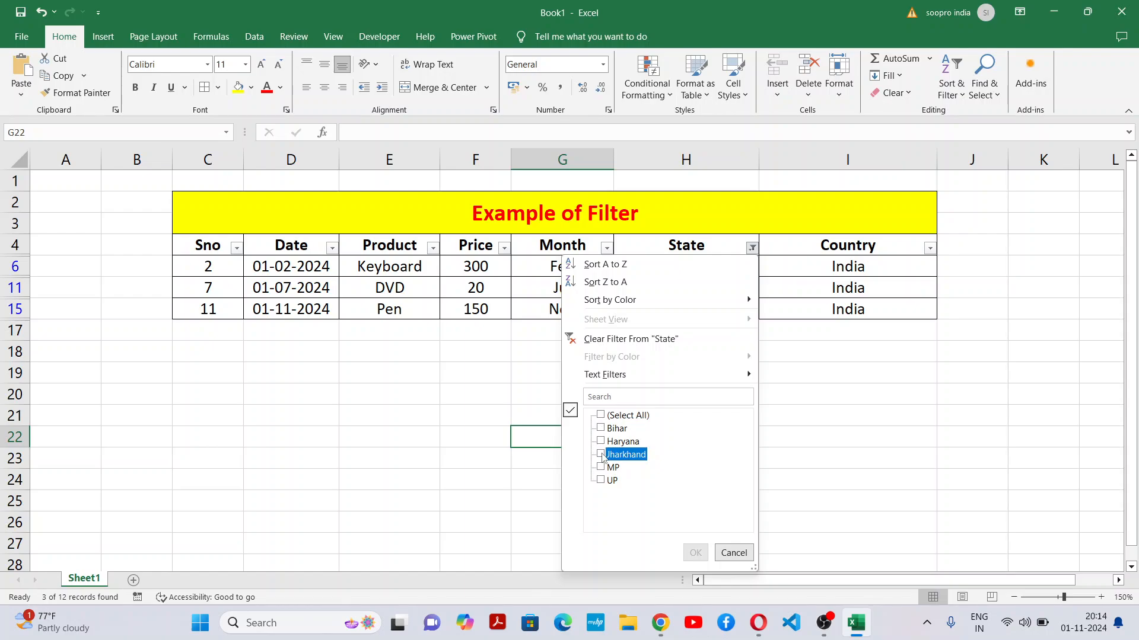
pyautogui.click(694, 552)
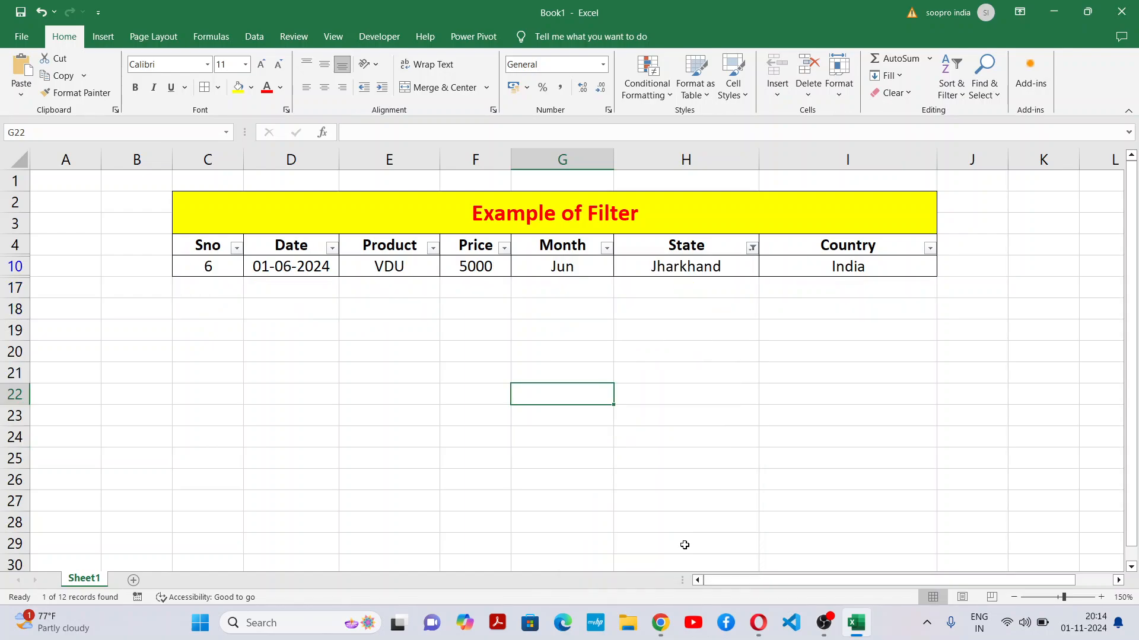
# Step: Reapply the State column filter with only Jharkhand selected
pyautogui.click(752, 249)
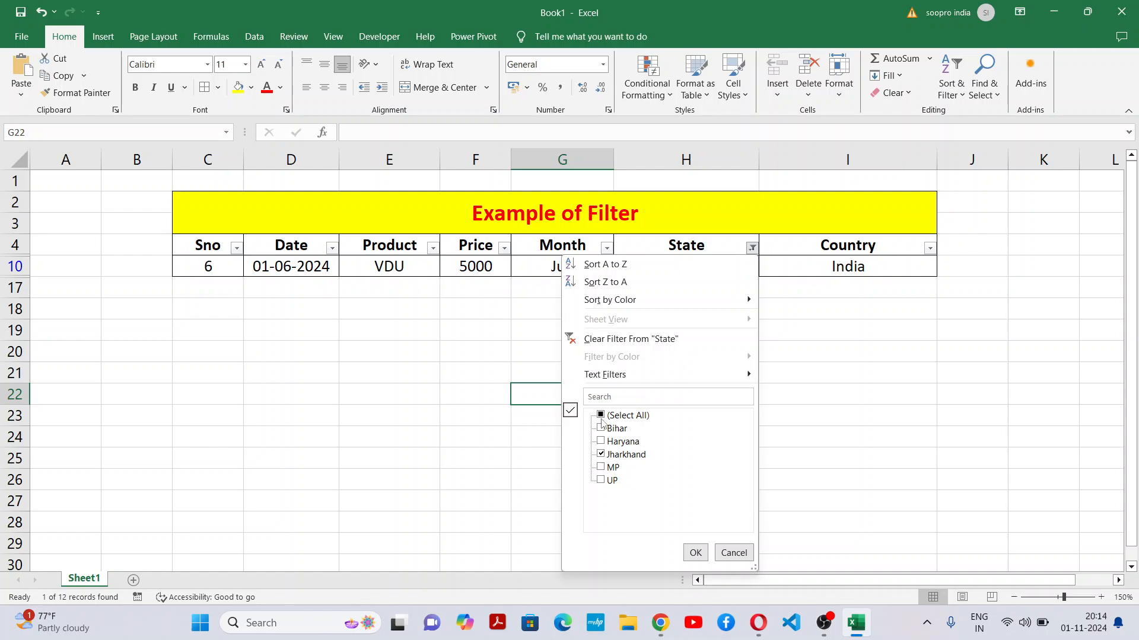
pyautogui.click(601, 416)
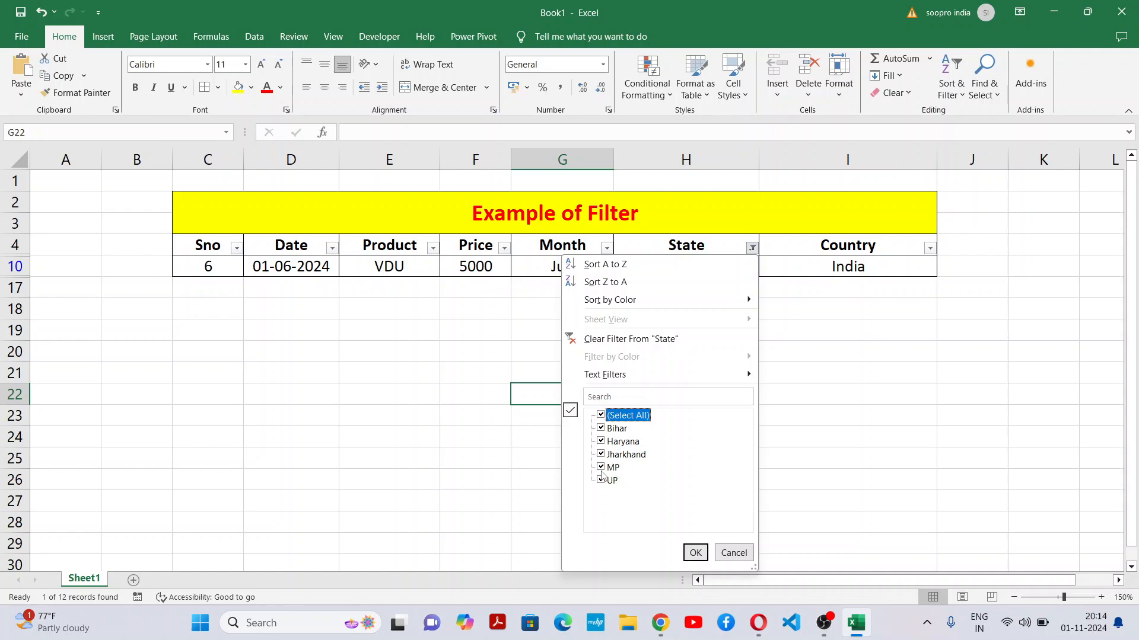
pyautogui.click(601, 415)
pyautogui.click(605, 455)
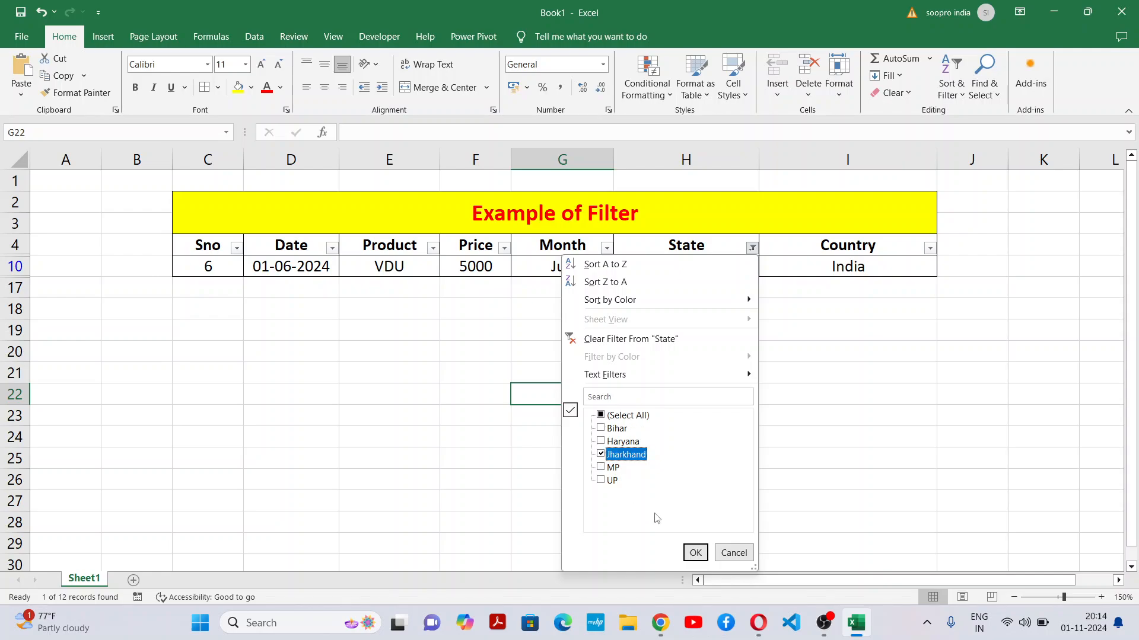
pyautogui.click(694, 553)
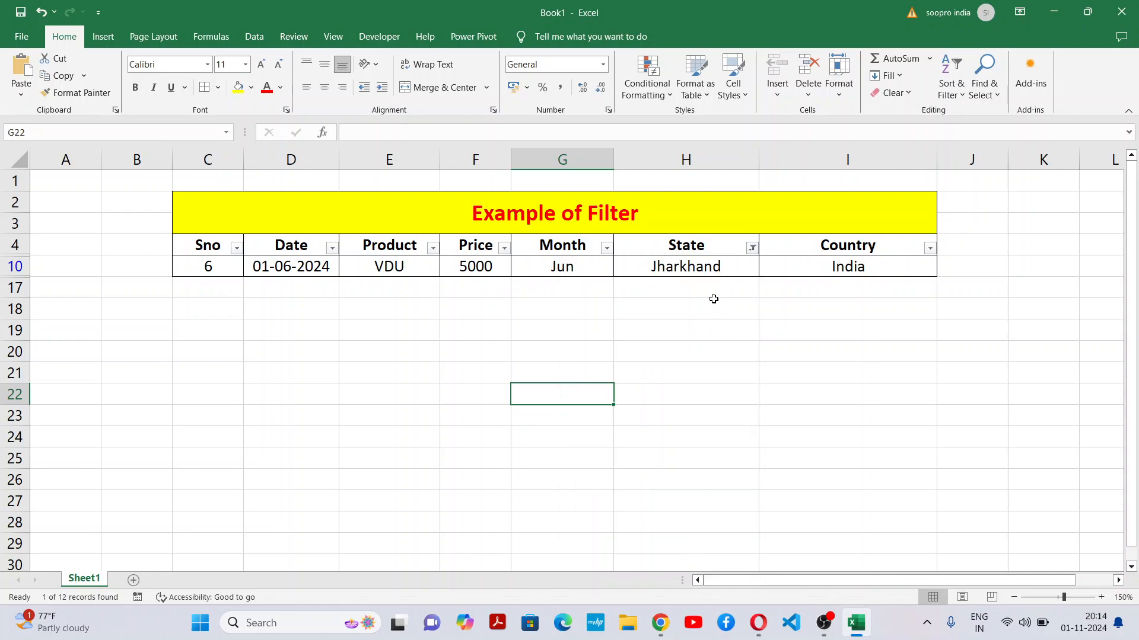
# Step: Select all states in the State column filter to show every row of the table again
pyautogui.click(752, 249)
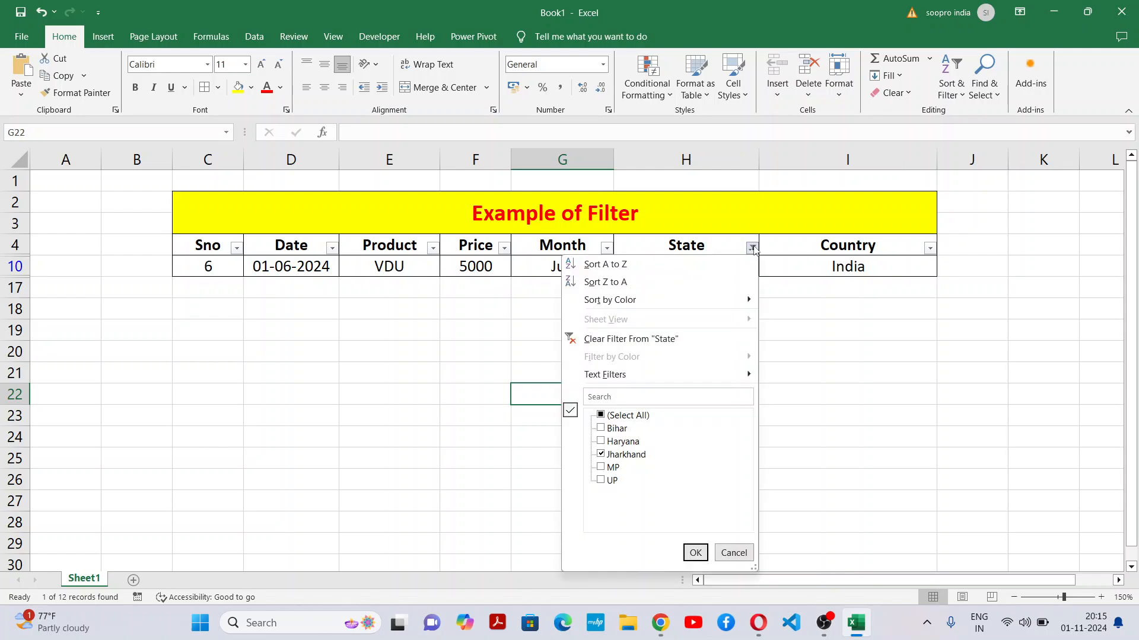
pyautogui.click(600, 415)
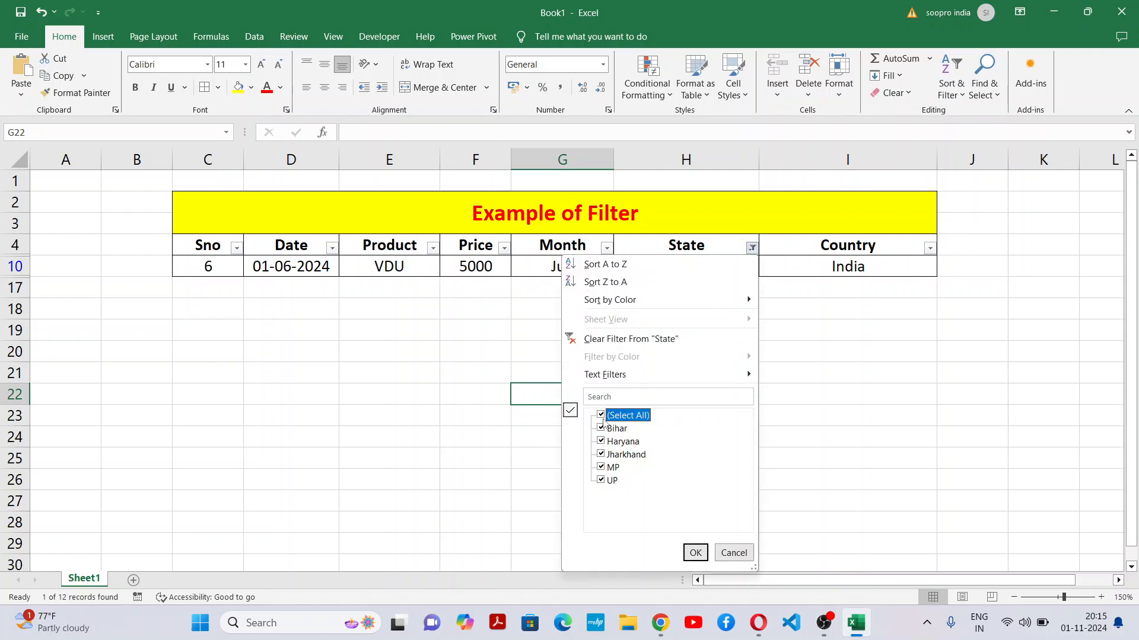
pyautogui.click(695, 553)
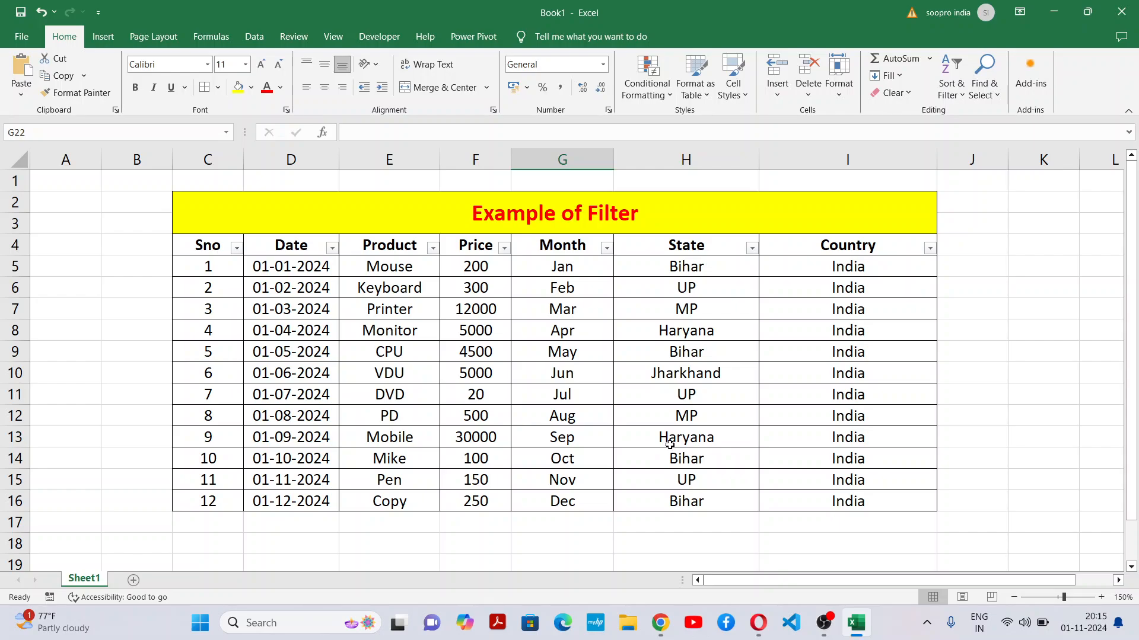
pyautogui.click(608, 249)
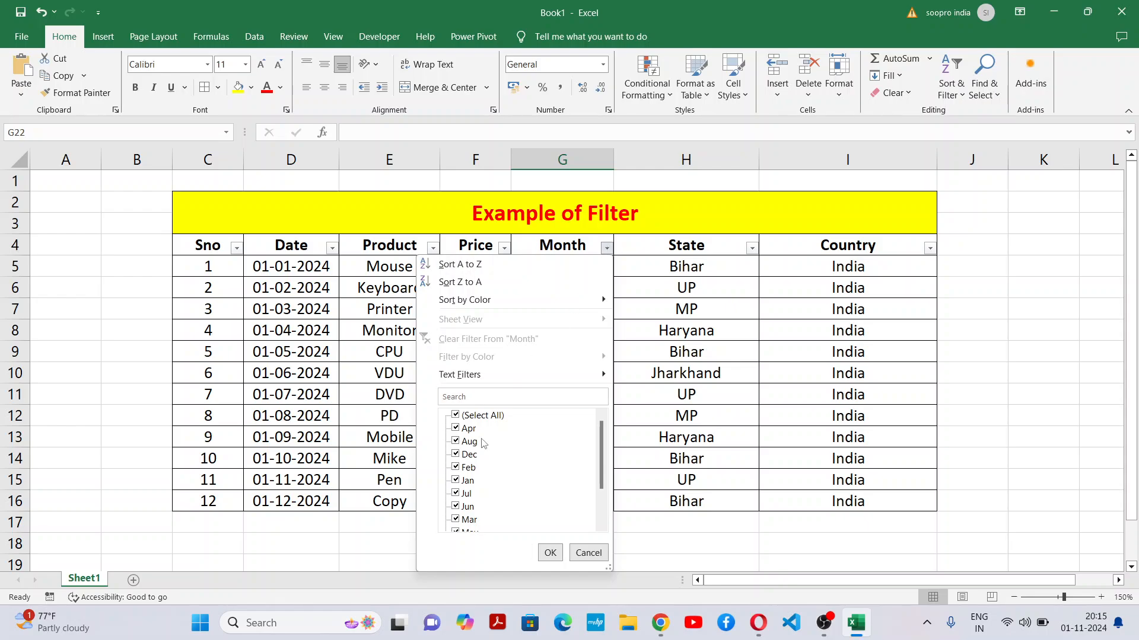
pyautogui.click(480, 417)
pyautogui.scroll(-2, 474, 508)
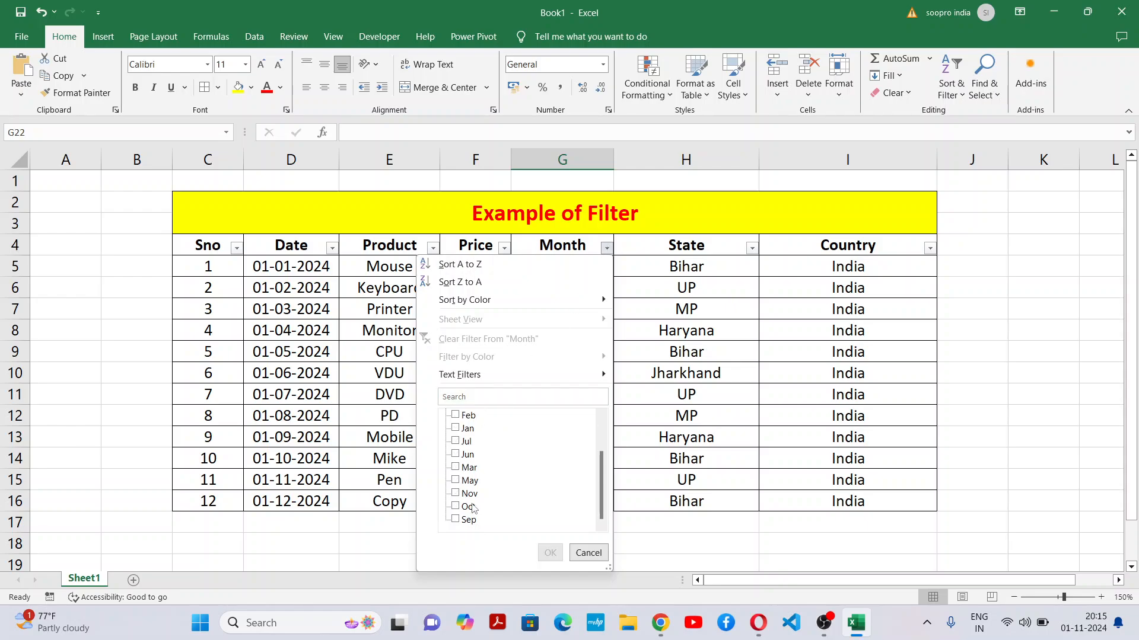
pyautogui.scroll(2, 468, 512)
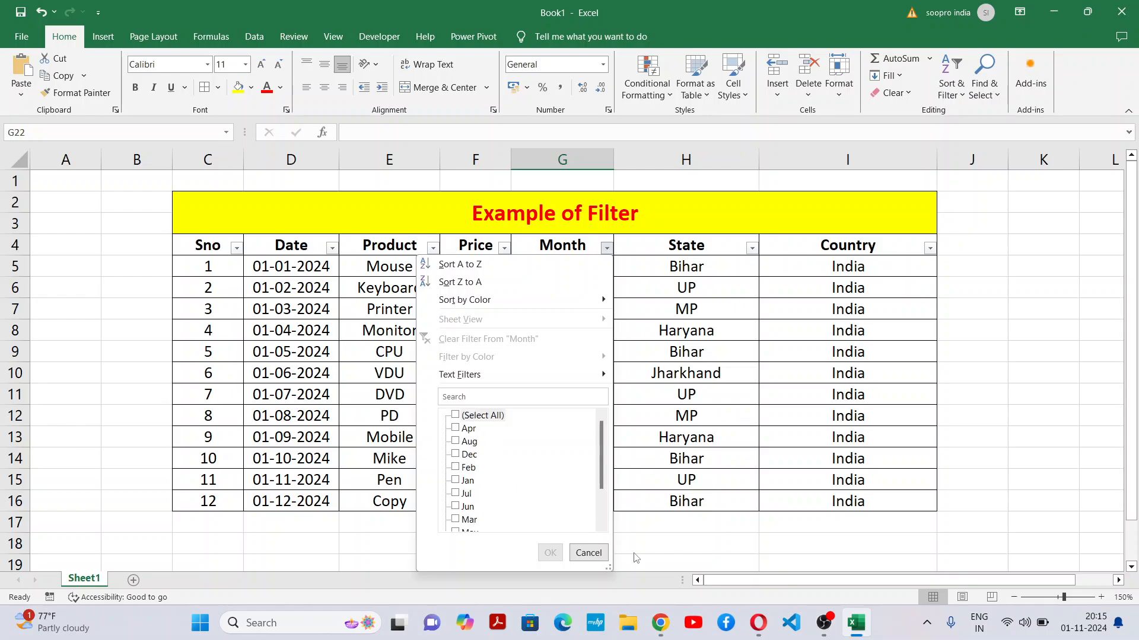
pyautogui.click(602, 561)
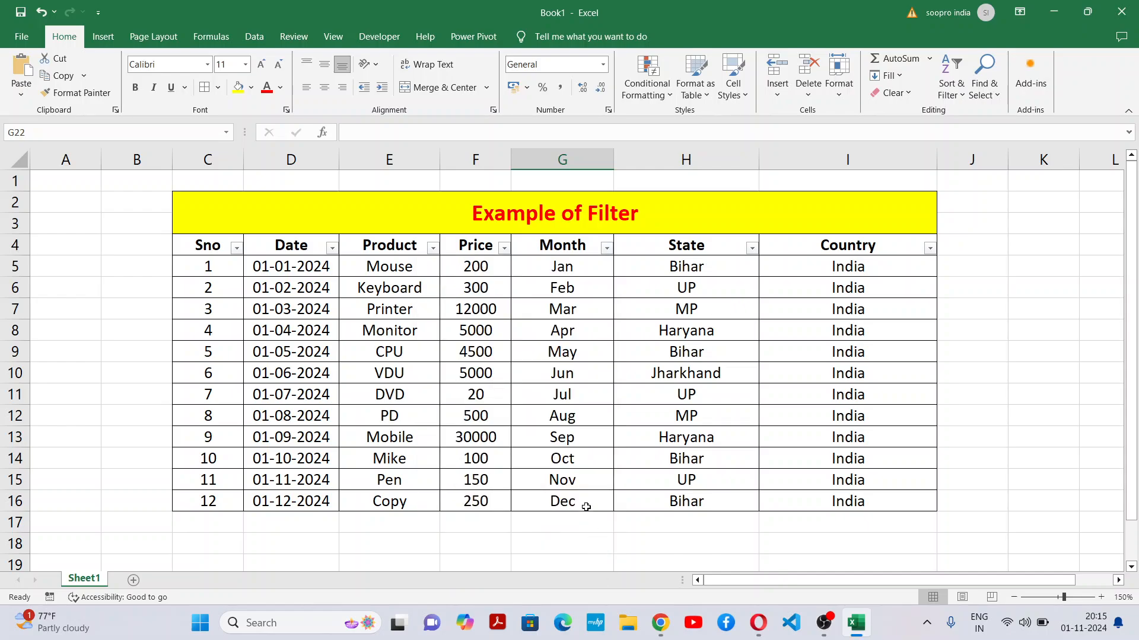
# Step: Filter the Month column to show only the Dec rows
pyautogui.click(606, 248)
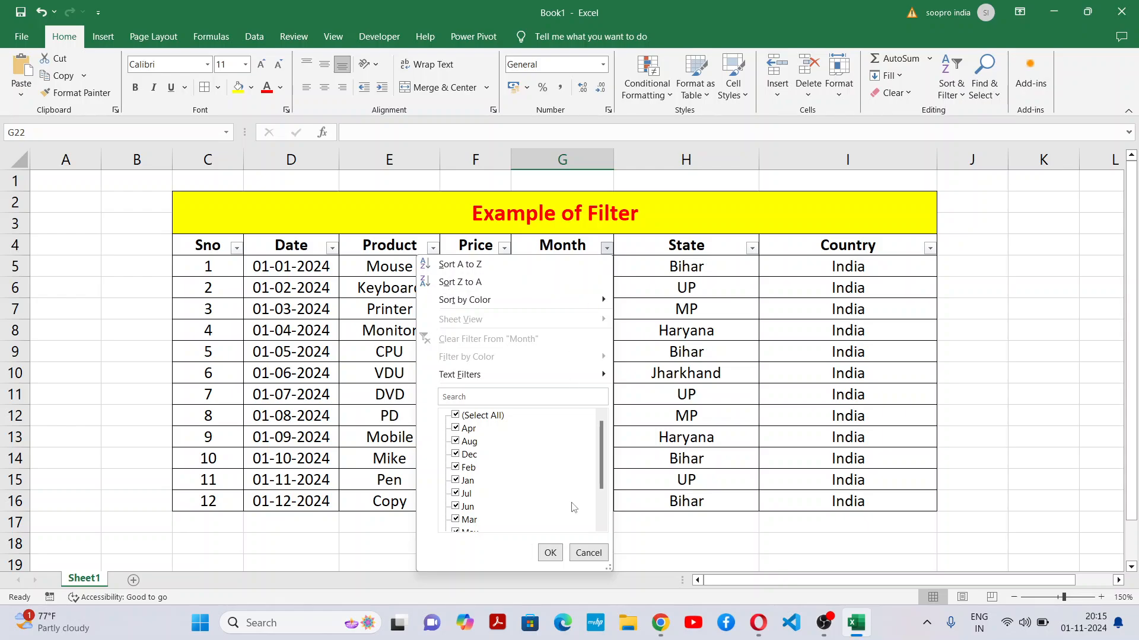
pyautogui.scroll(-2, 574, 509)
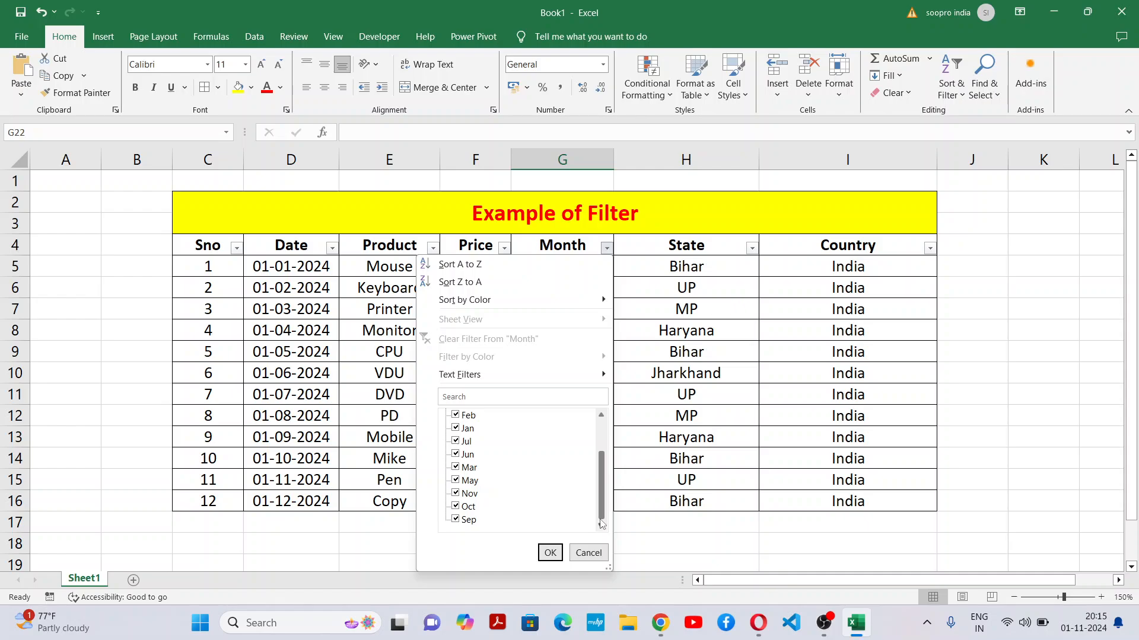
pyautogui.moveTo(600, 522); pyautogui.dragTo(598, 489)
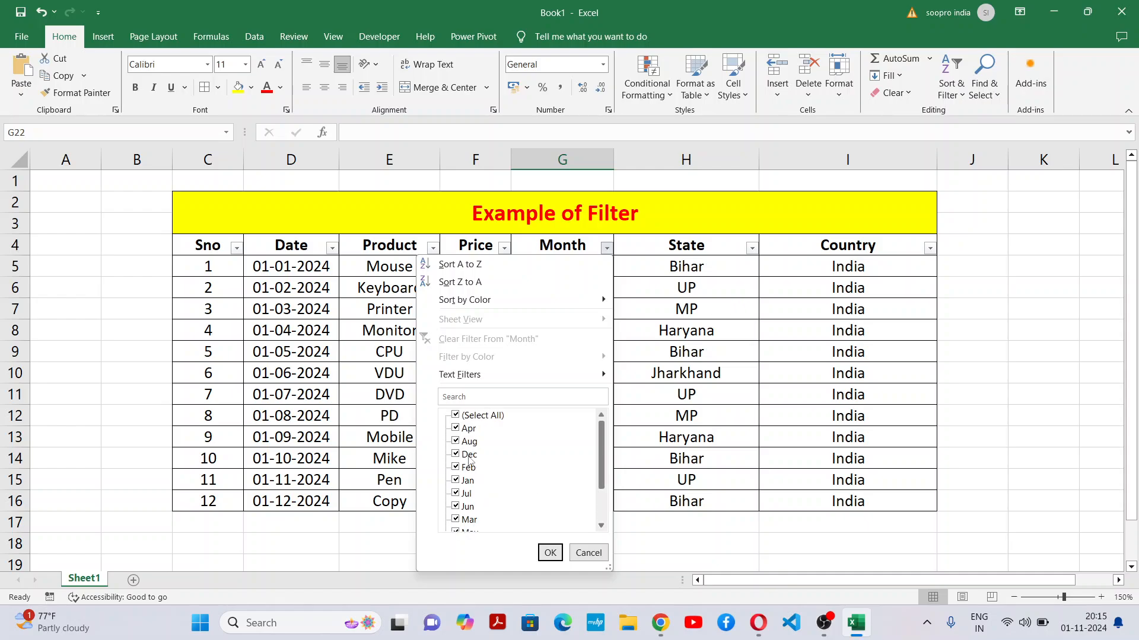
pyautogui.click(454, 416)
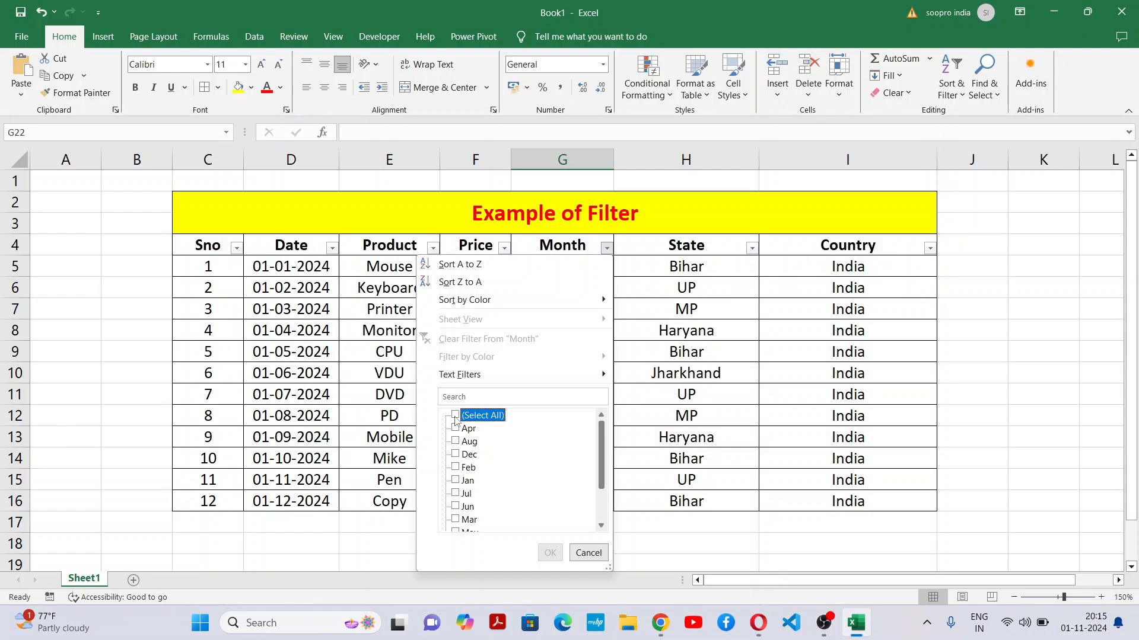
pyautogui.click(456, 416)
pyautogui.click(455, 454)
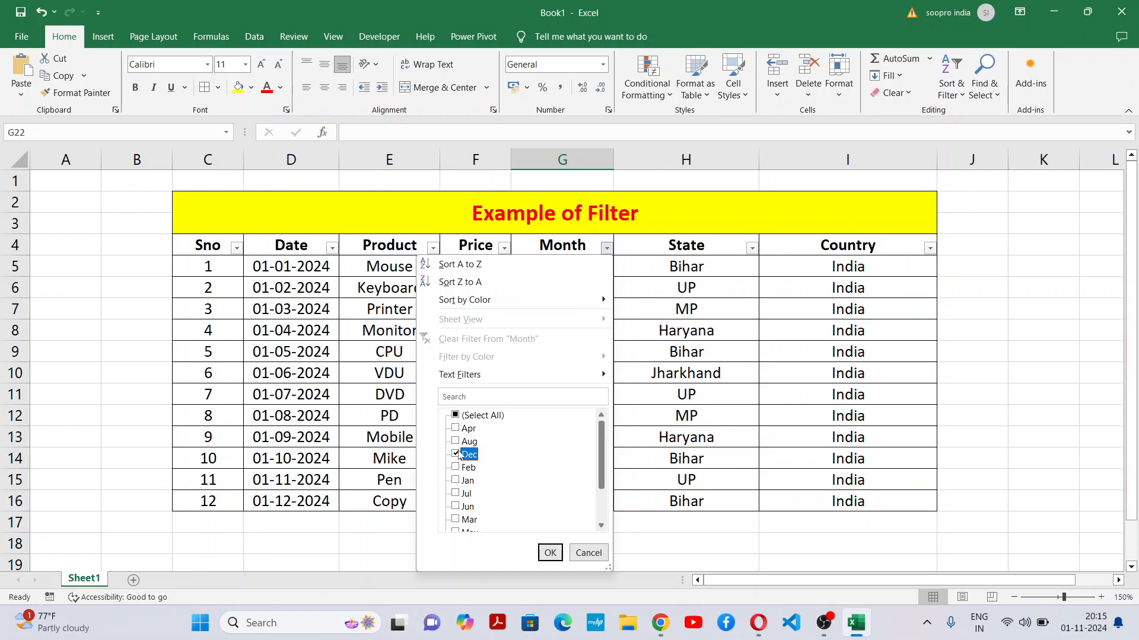
pyautogui.click(550, 553)
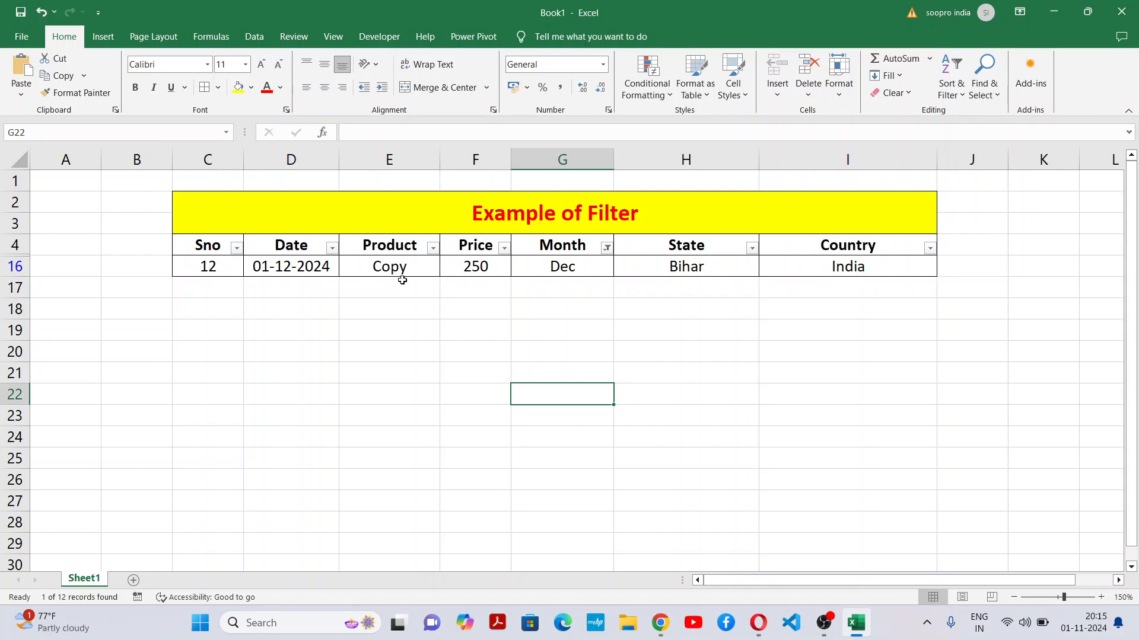
# Step: Examine the Product, Price, State and Country values of the filtered December row
pyautogui.click(402, 282)
pyautogui.click(488, 272)
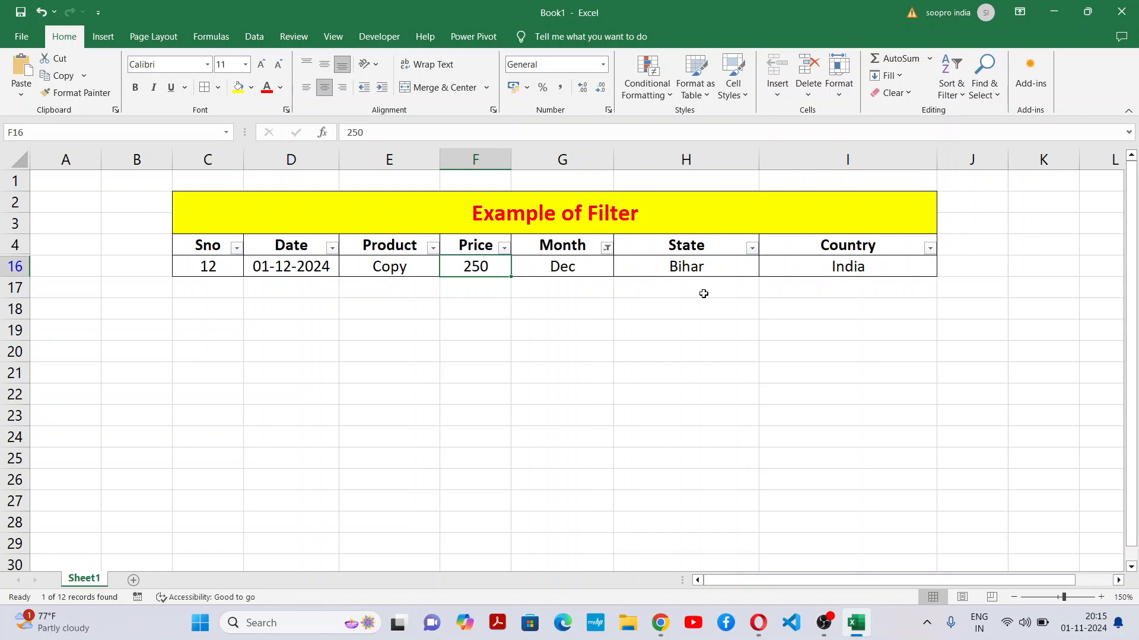
pyautogui.click(693, 275)
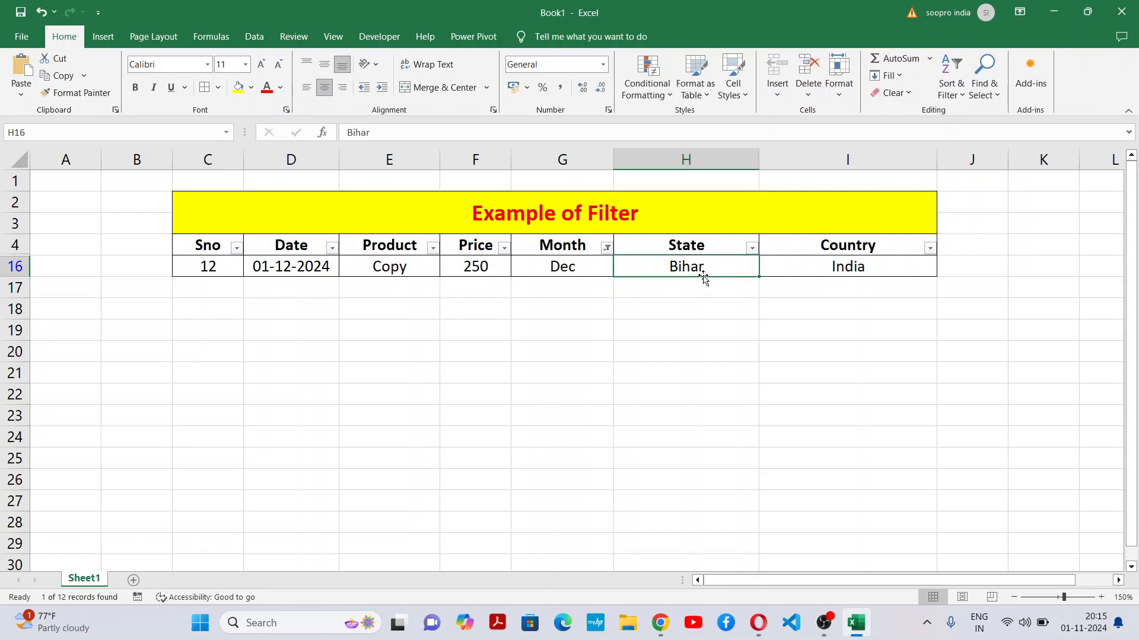
pyautogui.click(849, 266)
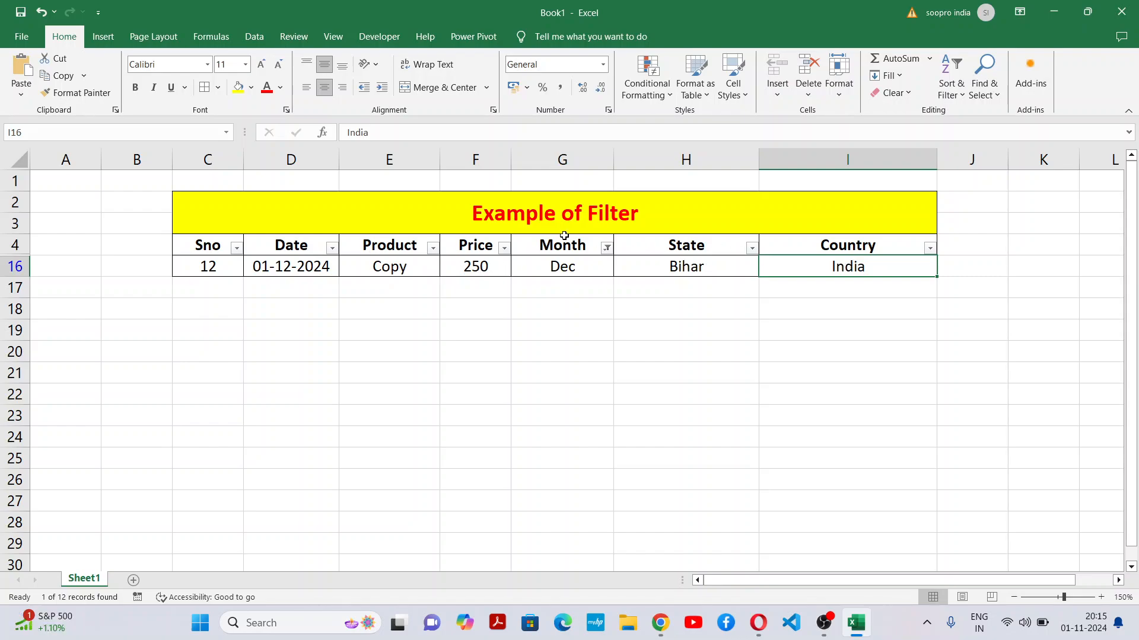
# Step: Select all months in the Month column filter to show every row again
pyautogui.click(606, 249)
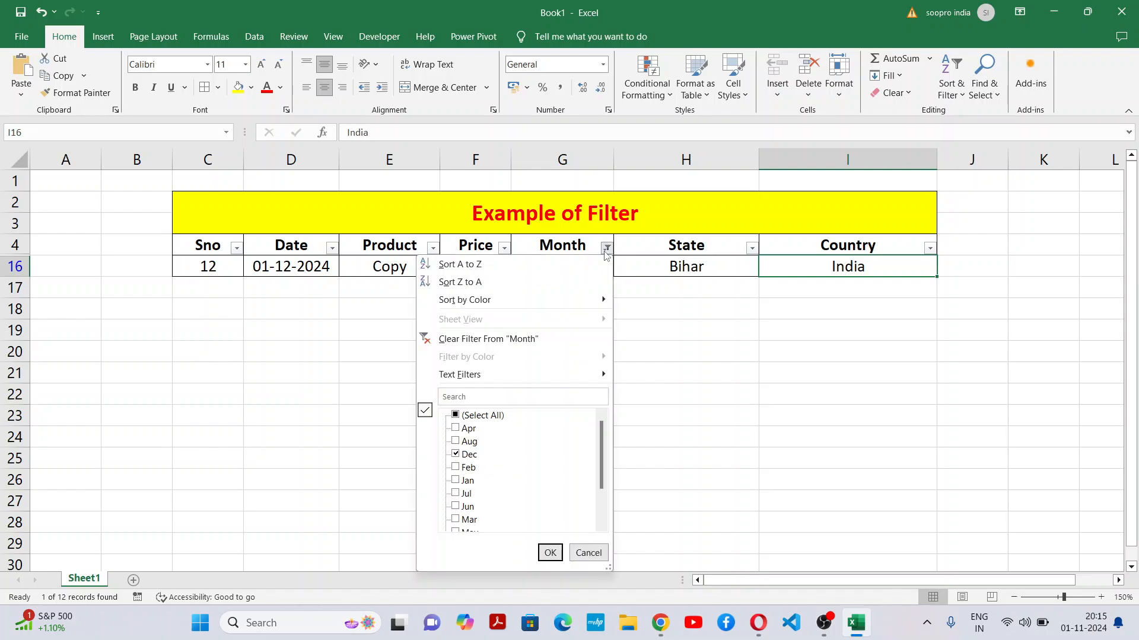
pyautogui.click(456, 416)
pyautogui.click(551, 553)
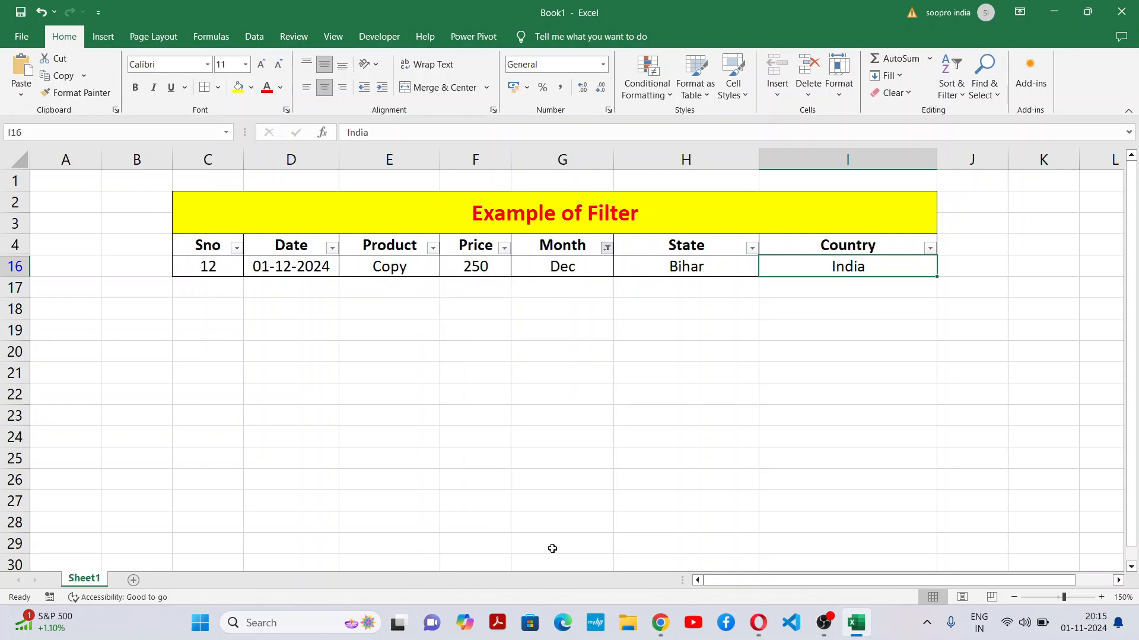
# Step: Filter the Product column to show only the Keyboard rows
pyautogui.click(432, 248)
pyautogui.click(300, 417)
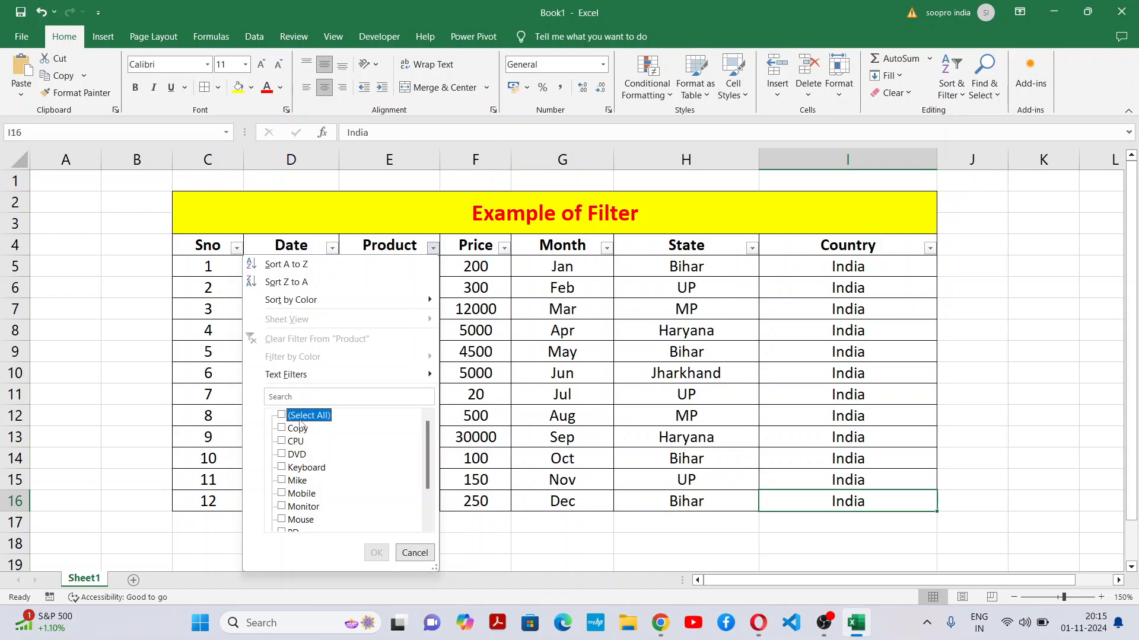
pyautogui.click(299, 469)
pyautogui.click(376, 553)
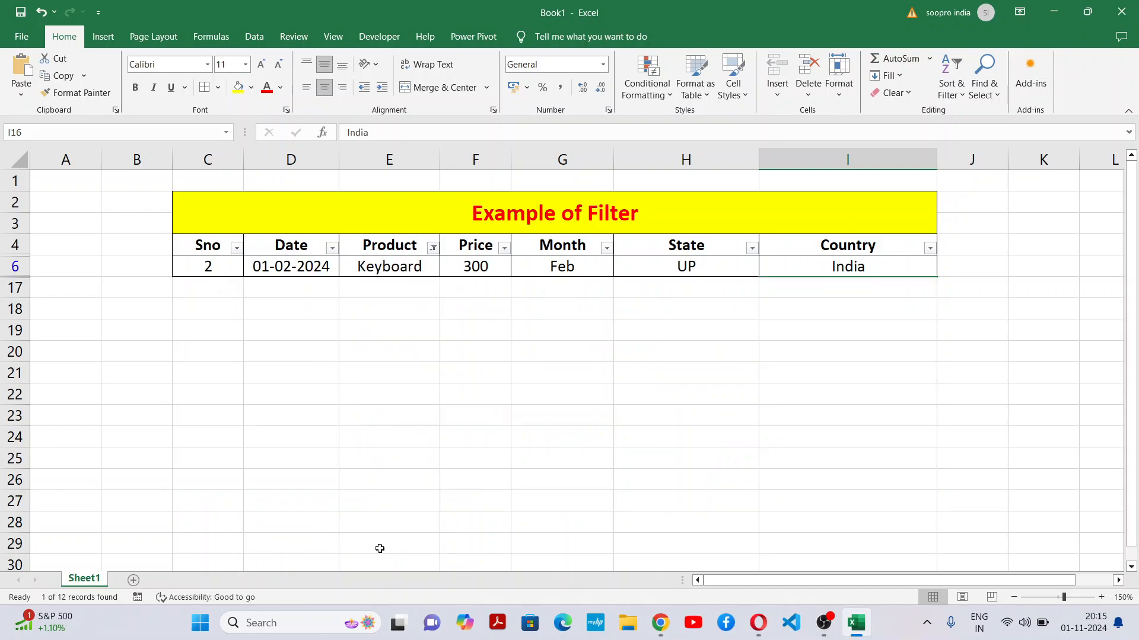
# Step: Add Copy to the Product column filter alongside Keyboard
pyautogui.click(431, 252)
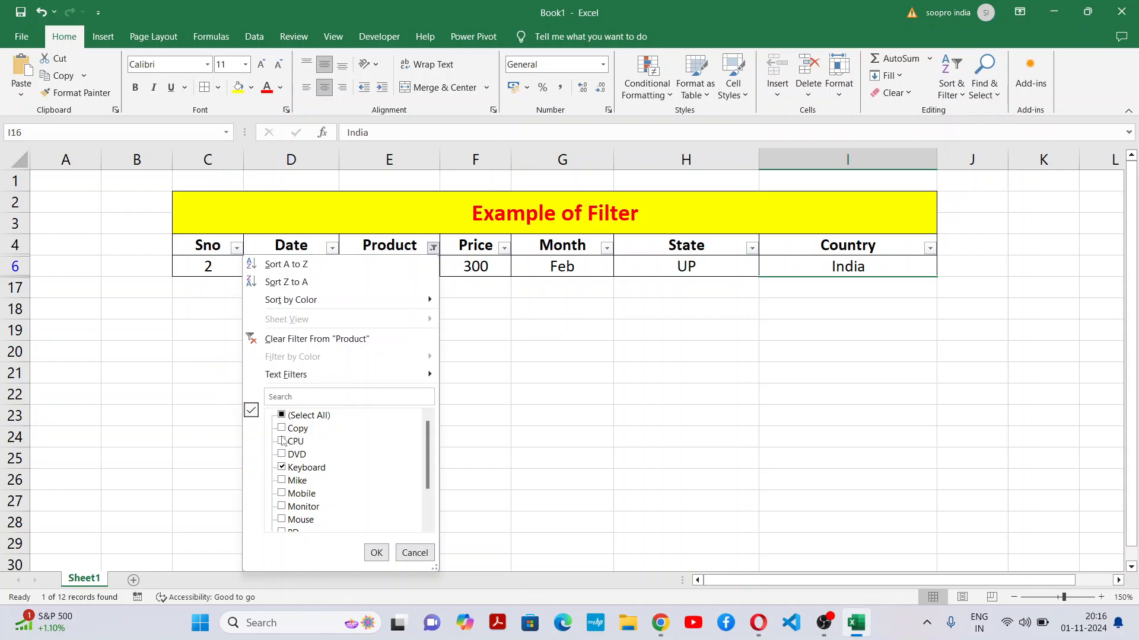
pyautogui.click(283, 430)
pyautogui.click(376, 553)
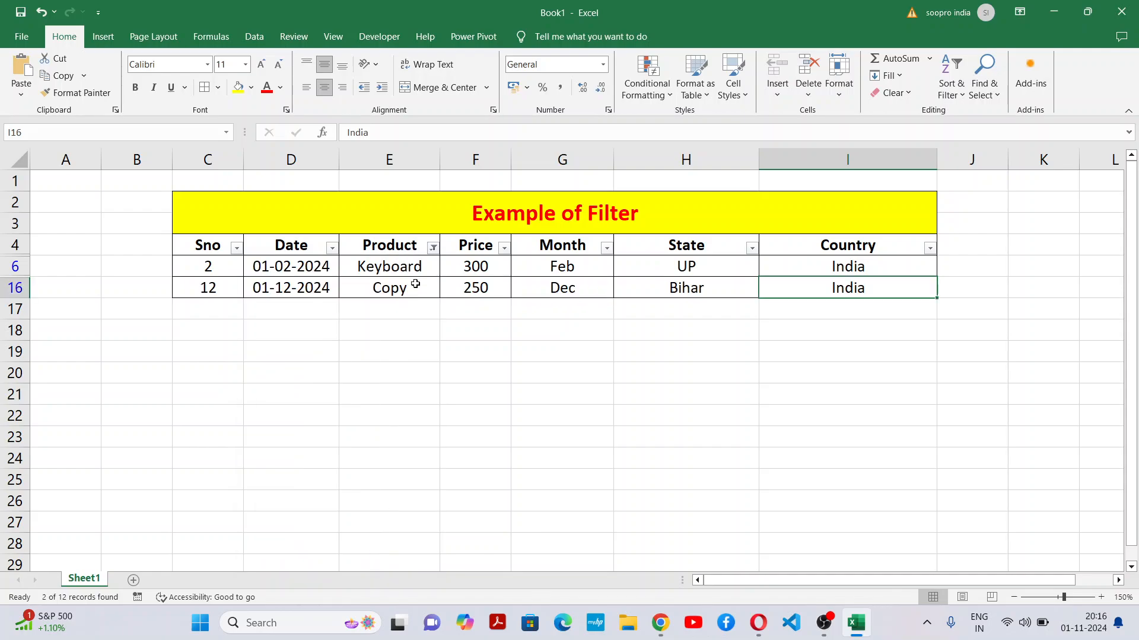
# Step: Add Monitor to the Product column filter alongside Copy and Keyboard
pyautogui.click(433, 247)
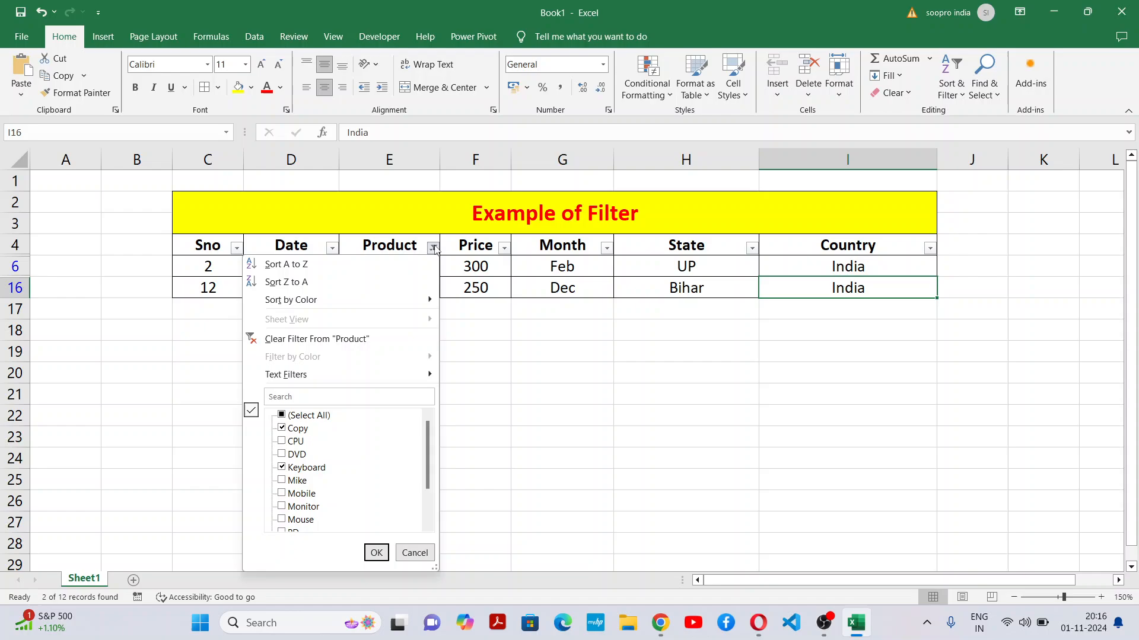
pyautogui.click(281, 509)
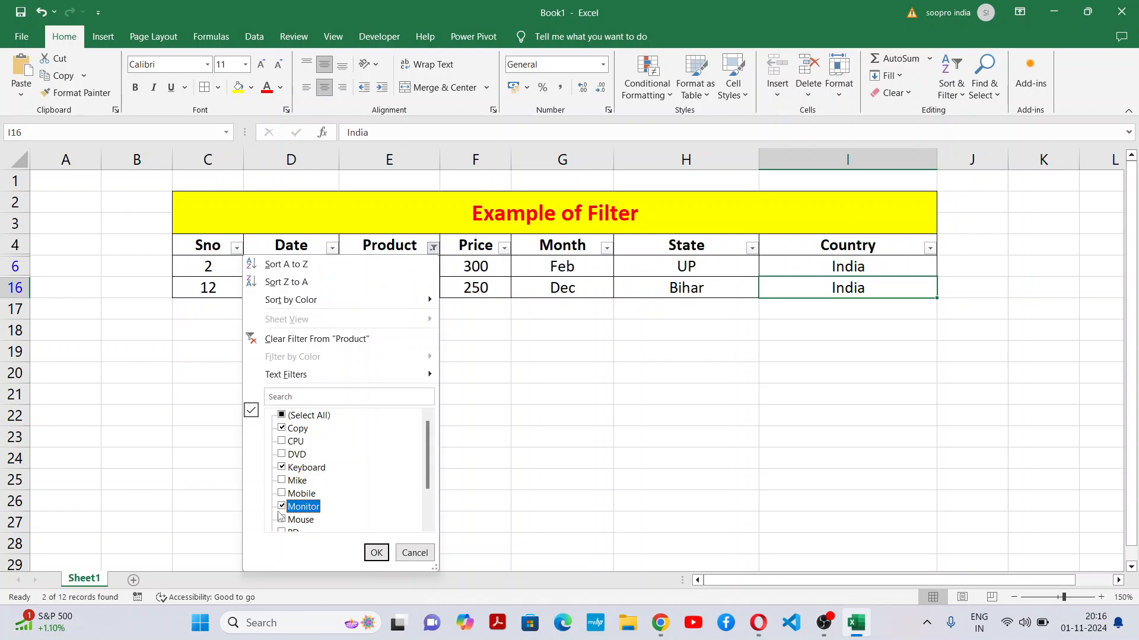
pyautogui.click(376, 553)
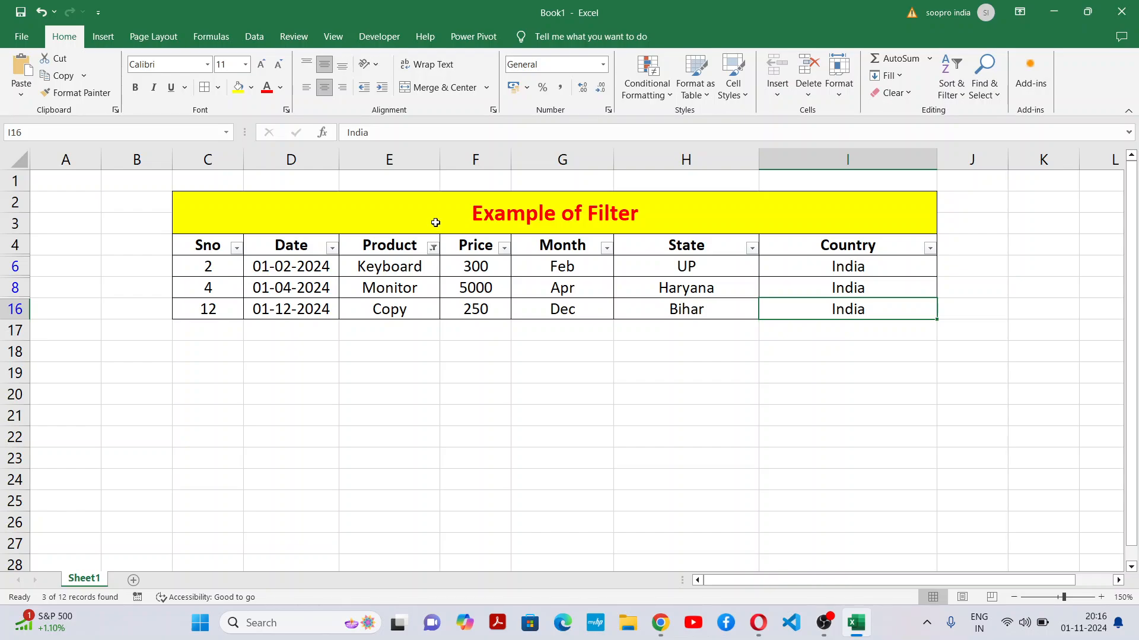
# Step: Select all products in the Product column filter to show every row again
pyautogui.click(433, 247)
pyautogui.click(309, 417)
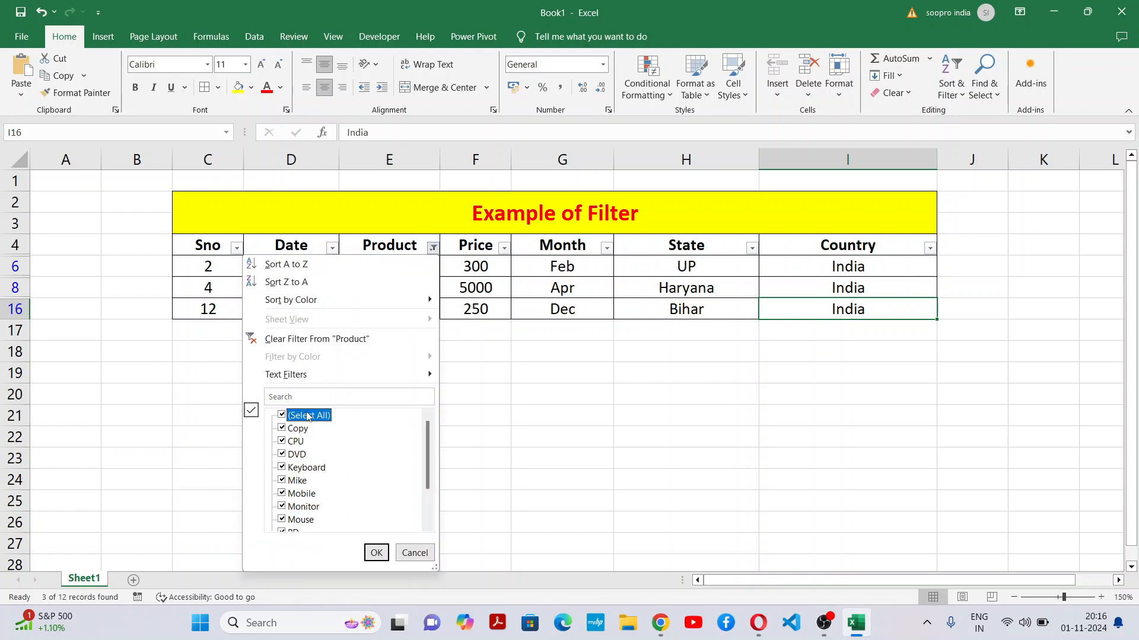
pyautogui.click(387, 555)
pyautogui.click(376, 553)
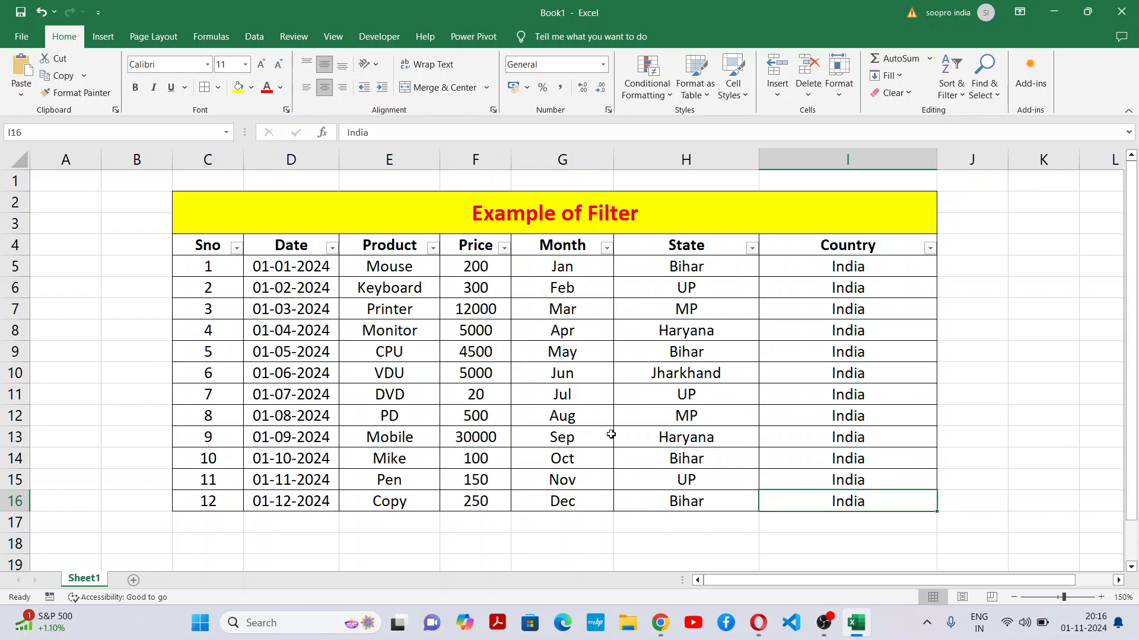
pyautogui.click(571, 430)
# Step: Turn off Filter for the header row from Sno to Country
pyautogui.click(201, 242)
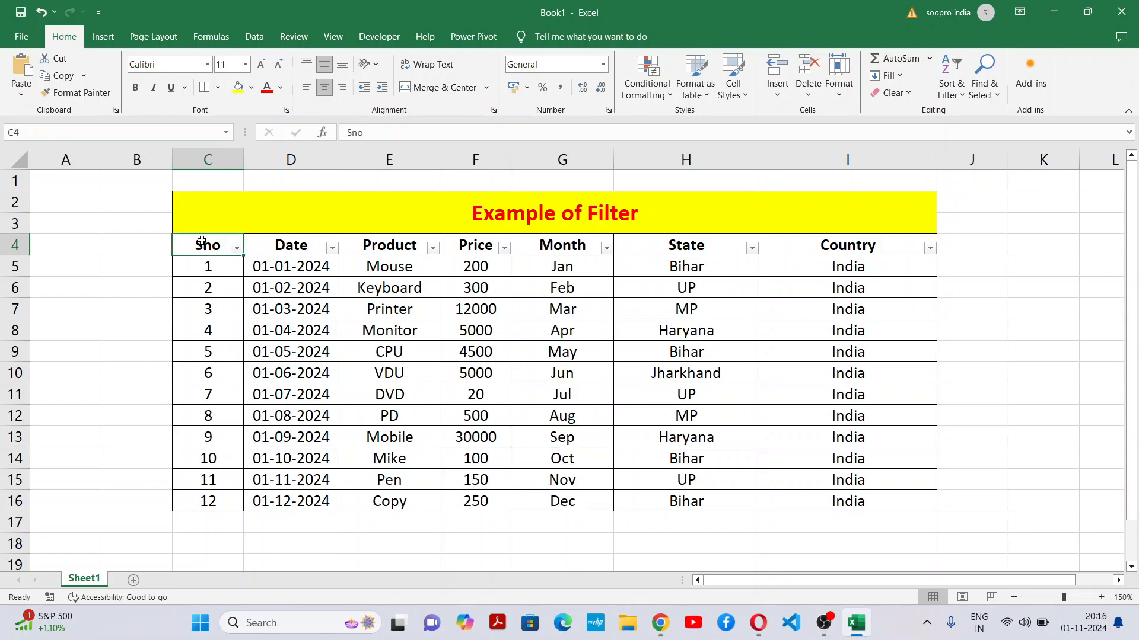
pyautogui.moveTo(202, 242); pyautogui.dragTo(895, 256)
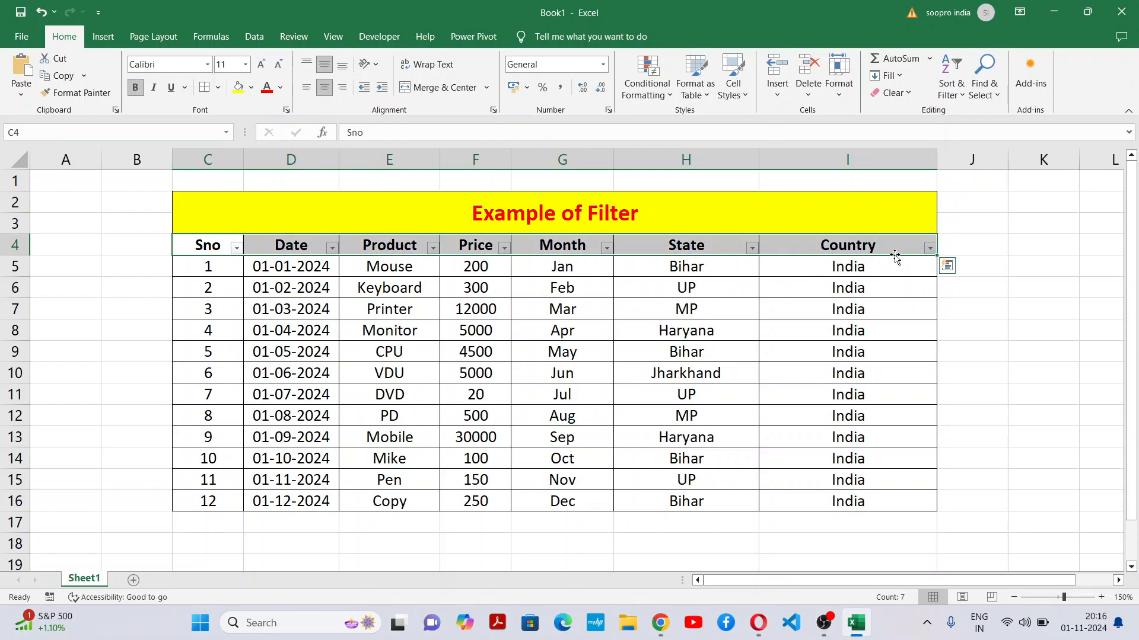
pyautogui.click(956, 95)
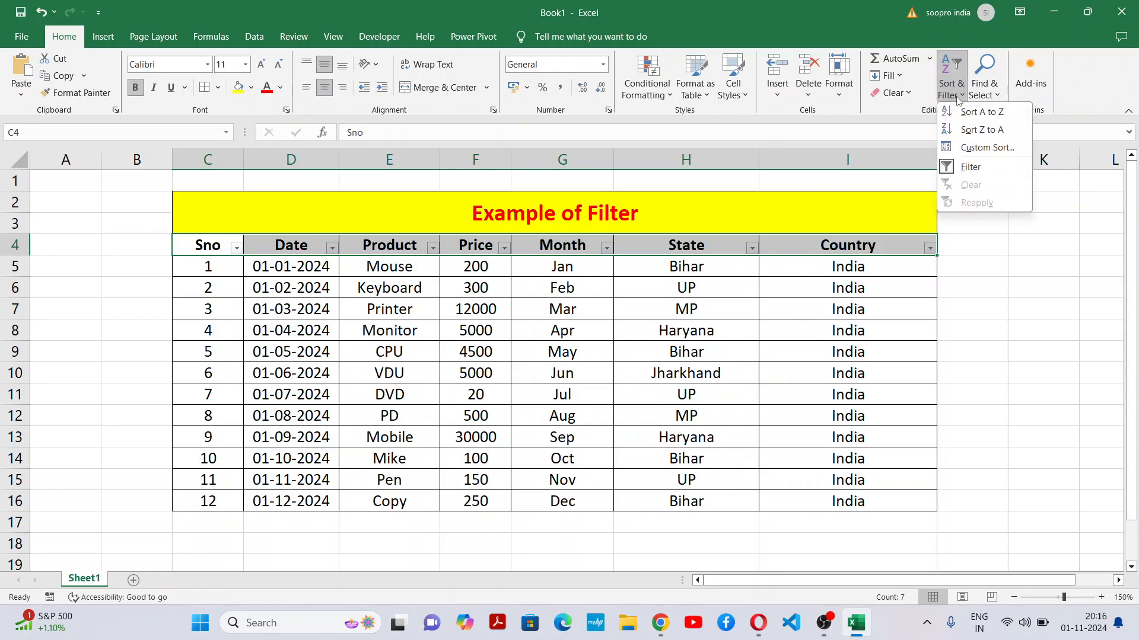
pyautogui.click(970, 167)
pyautogui.click(765, 373)
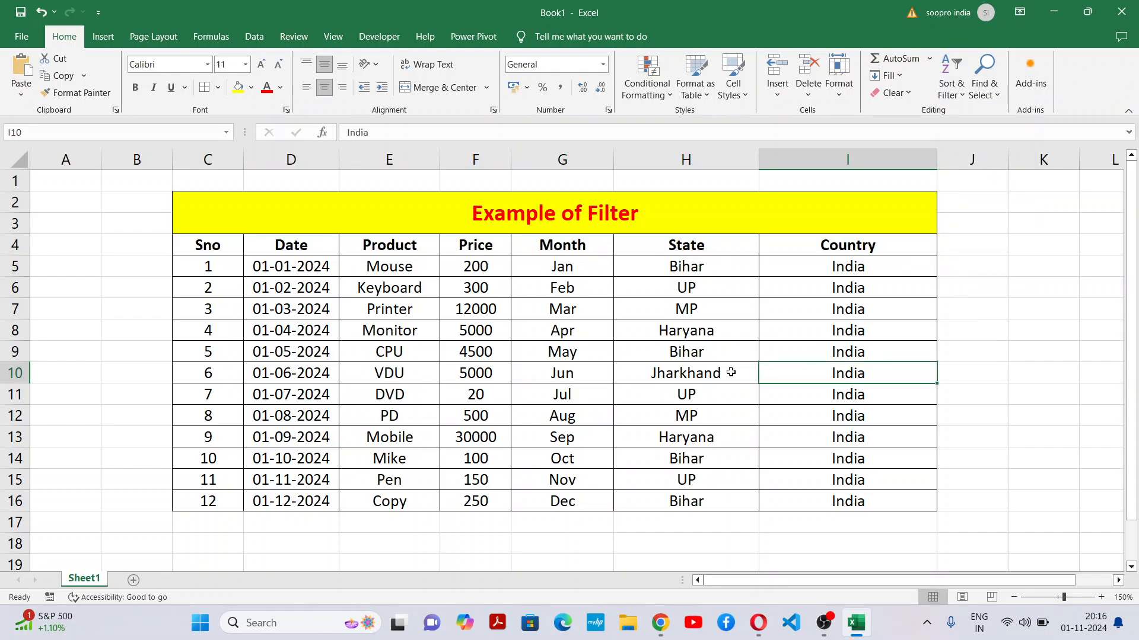
# Step: Apply Filter again to the header cells from Sno to Country
pyautogui.moveTo(209, 261); pyautogui.dragTo(915, 521)
pyautogui.click(834, 442)
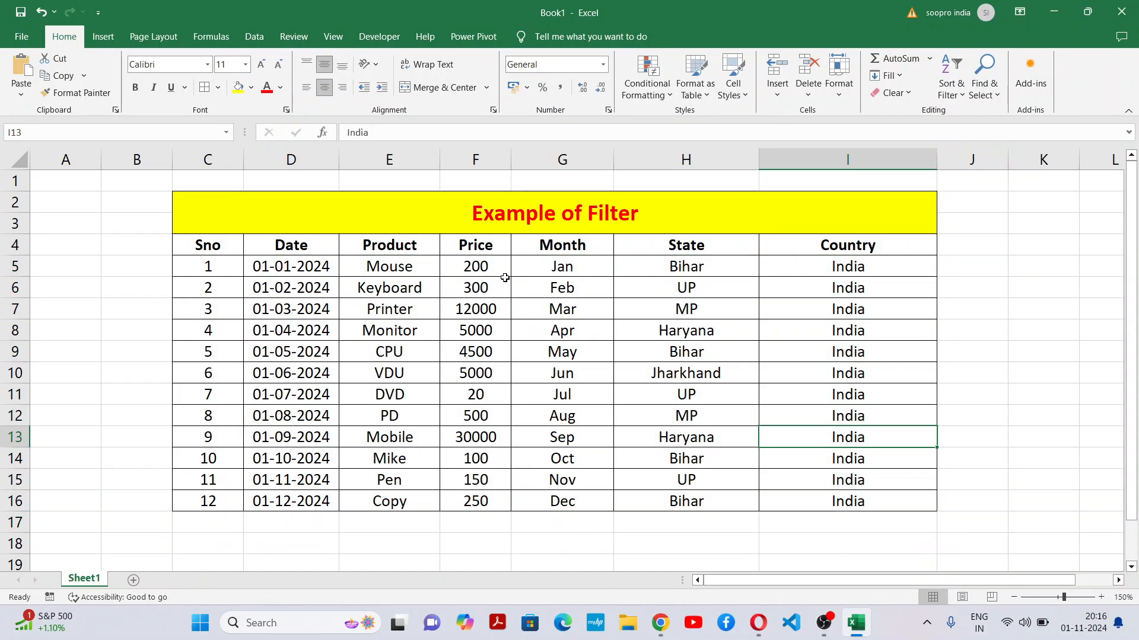
pyautogui.click(529, 307)
pyautogui.moveTo(213, 242); pyautogui.dragTo(895, 237)
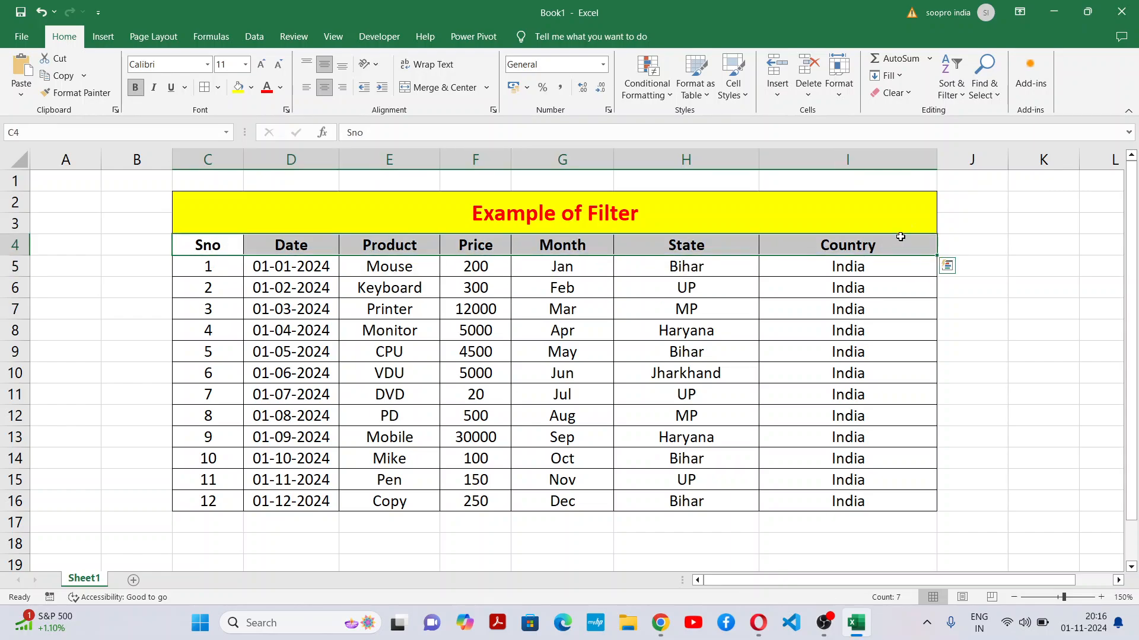
pyautogui.click(944, 89)
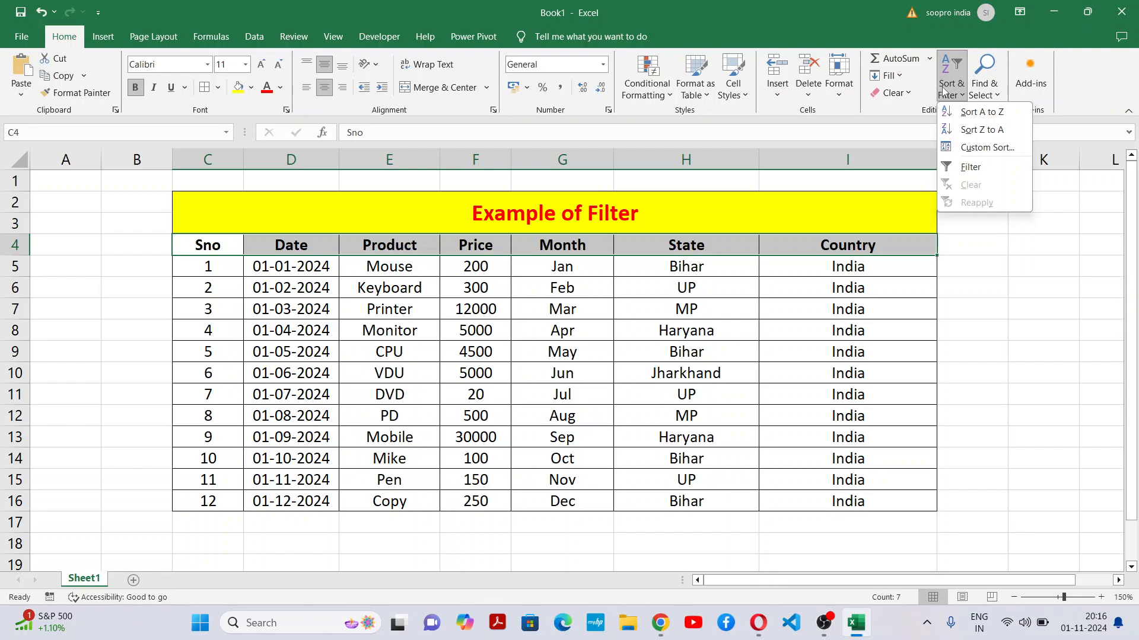
pyautogui.click(964, 167)
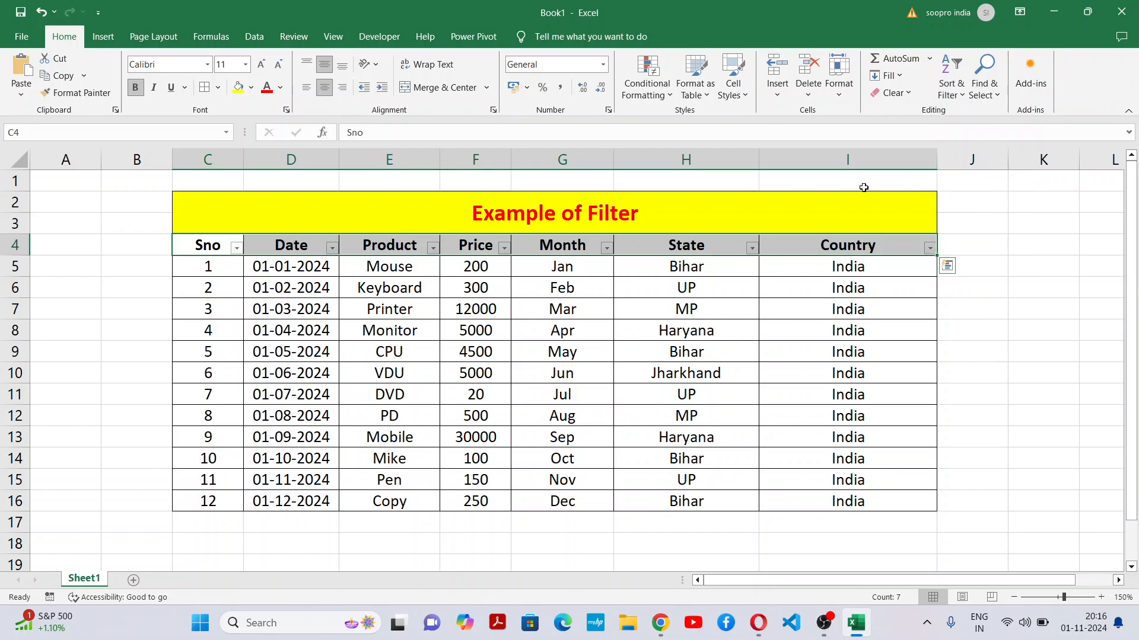
pyautogui.click(657, 289)
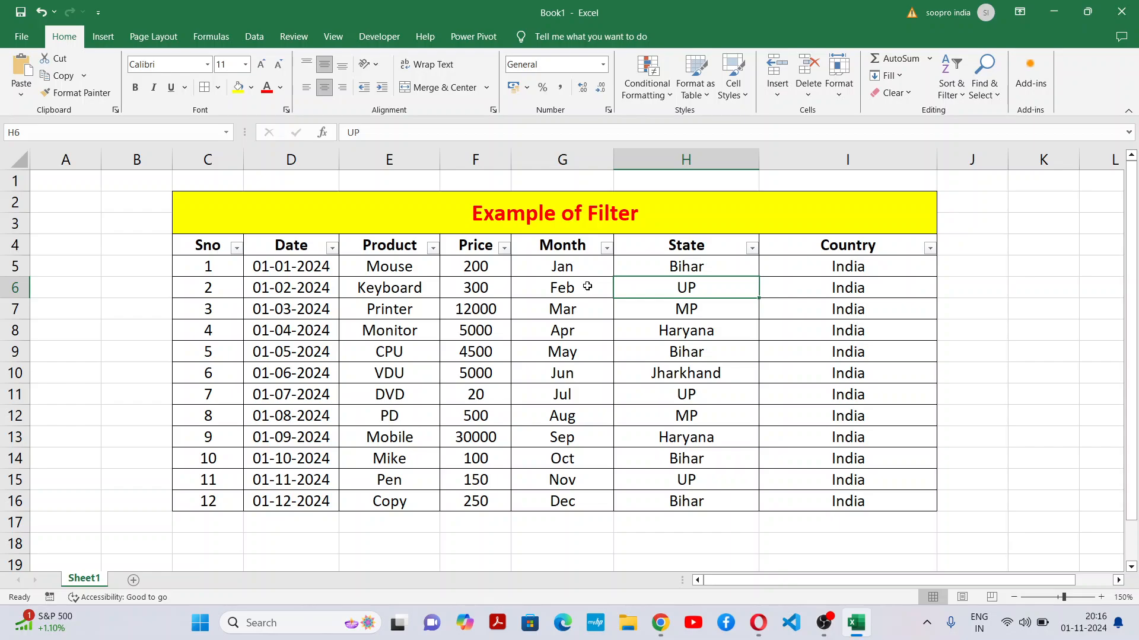
# Step: Filter the State column to show only the Haryana rows and check their Product and Country values
pyautogui.click(752, 249)
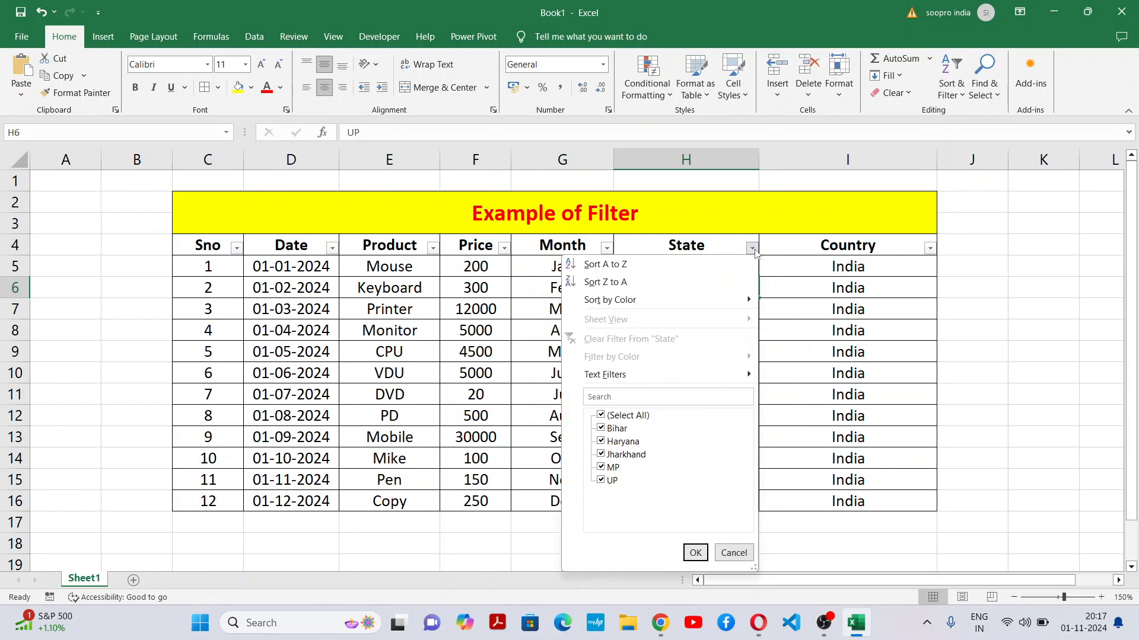
pyautogui.click(627, 416)
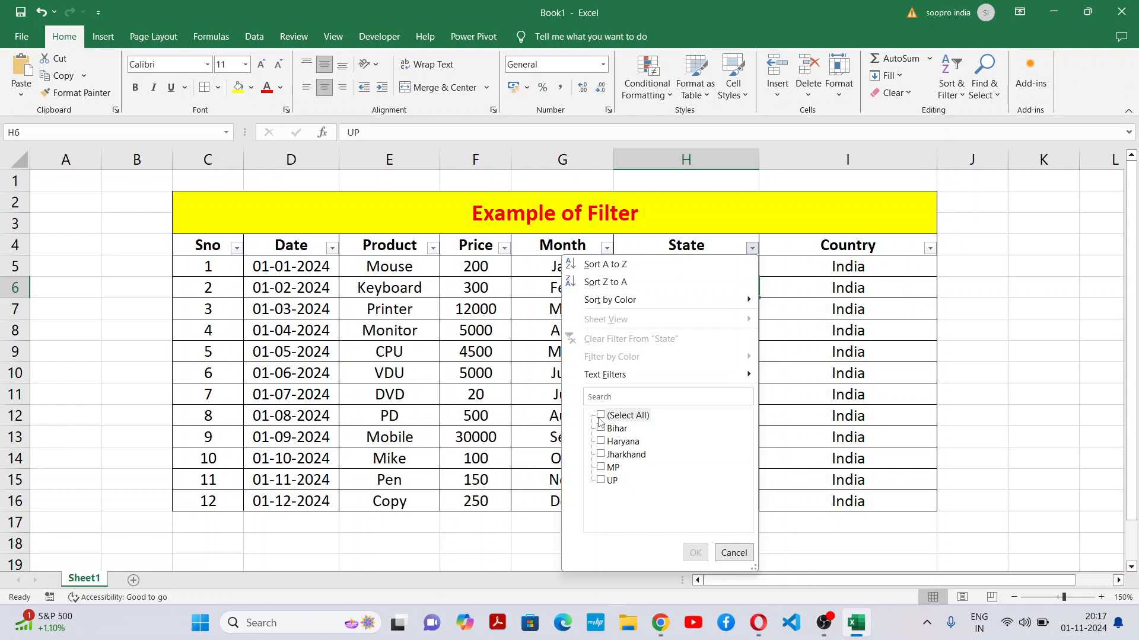
pyautogui.click(601, 442)
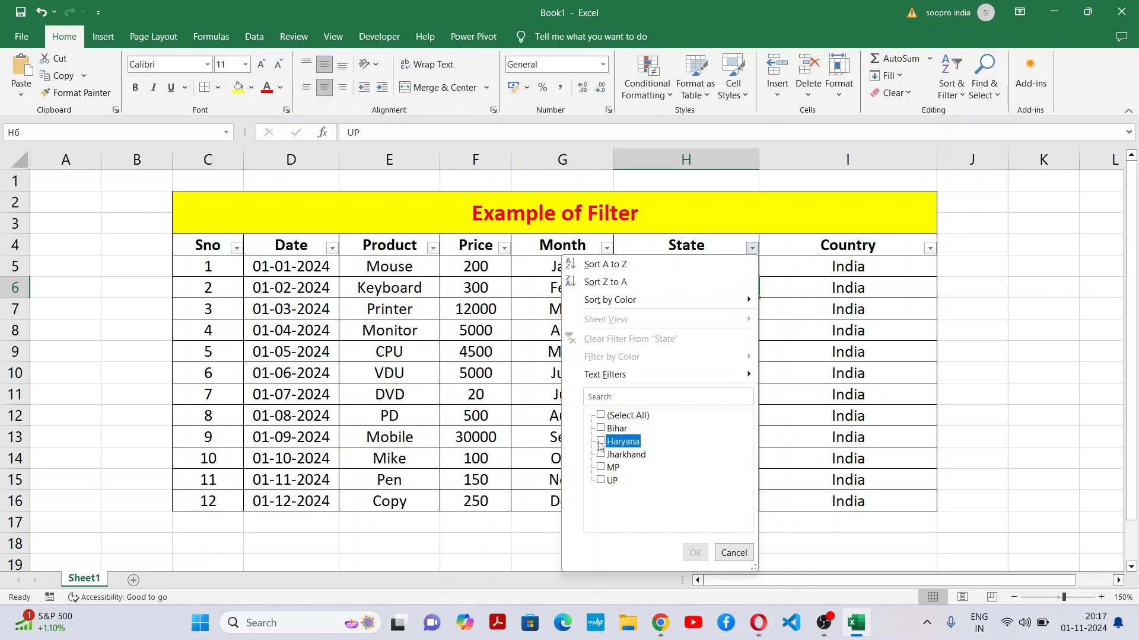
pyautogui.click(694, 554)
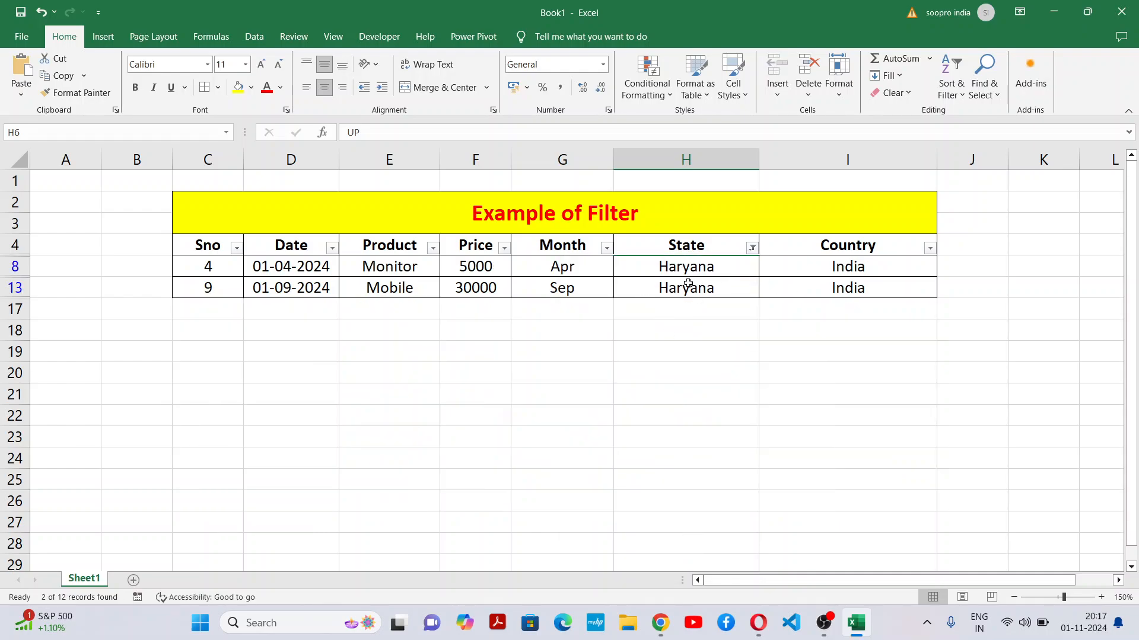
pyautogui.click(393, 265)
pyautogui.click(393, 291)
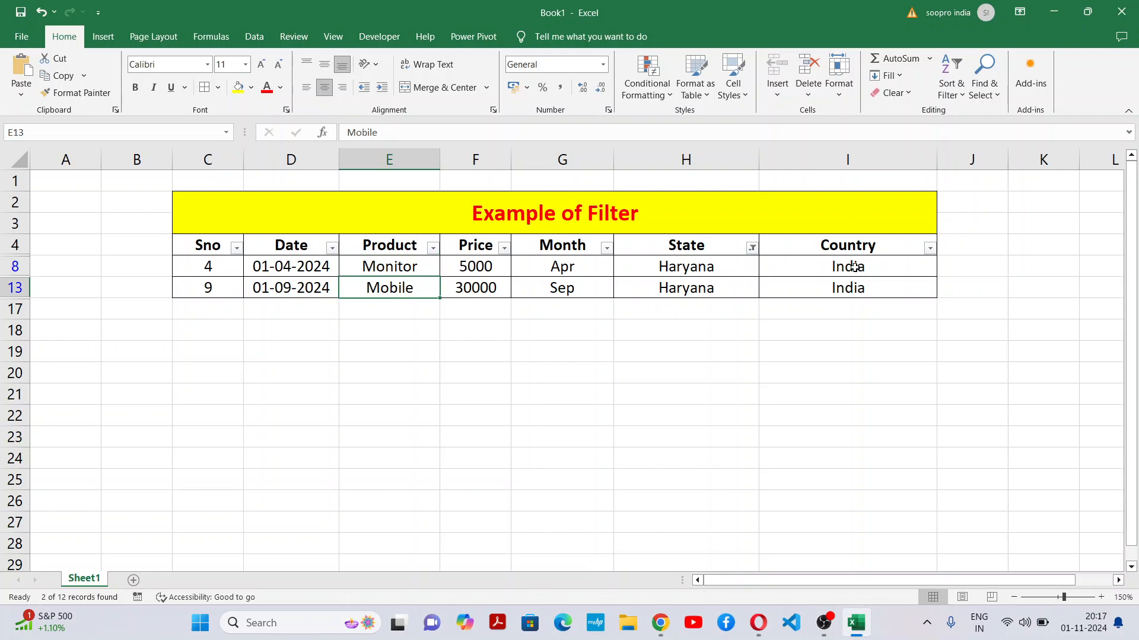
pyautogui.moveTo(854, 268); pyautogui.dragTo(855, 295)
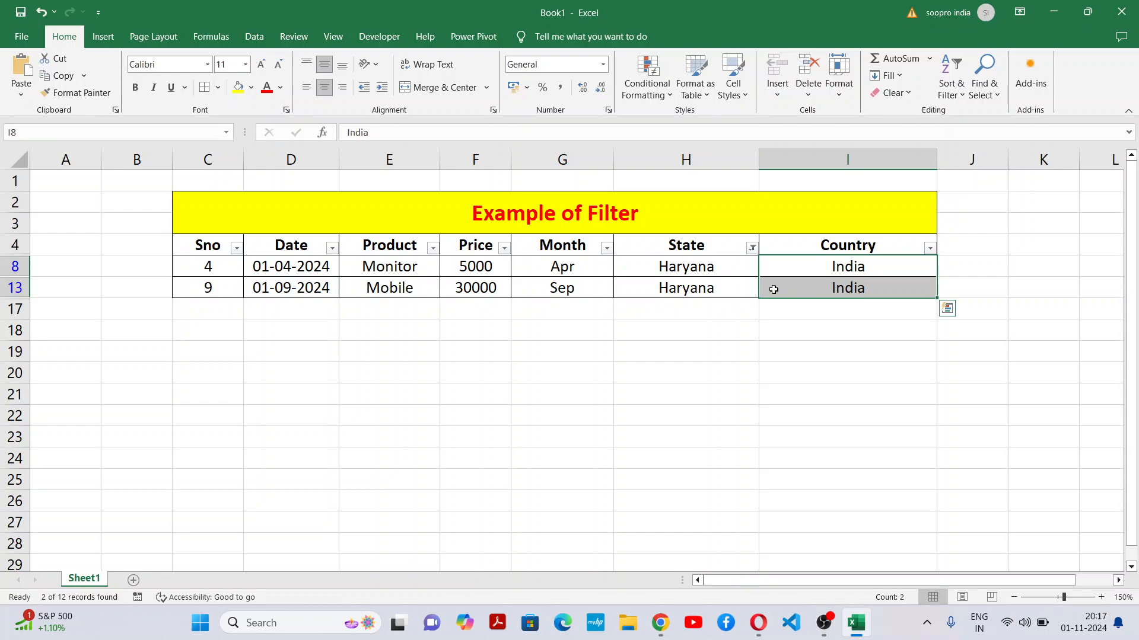
# Step: Add Bihar to the State column filter alongside Haryana
pyautogui.click(752, 249)
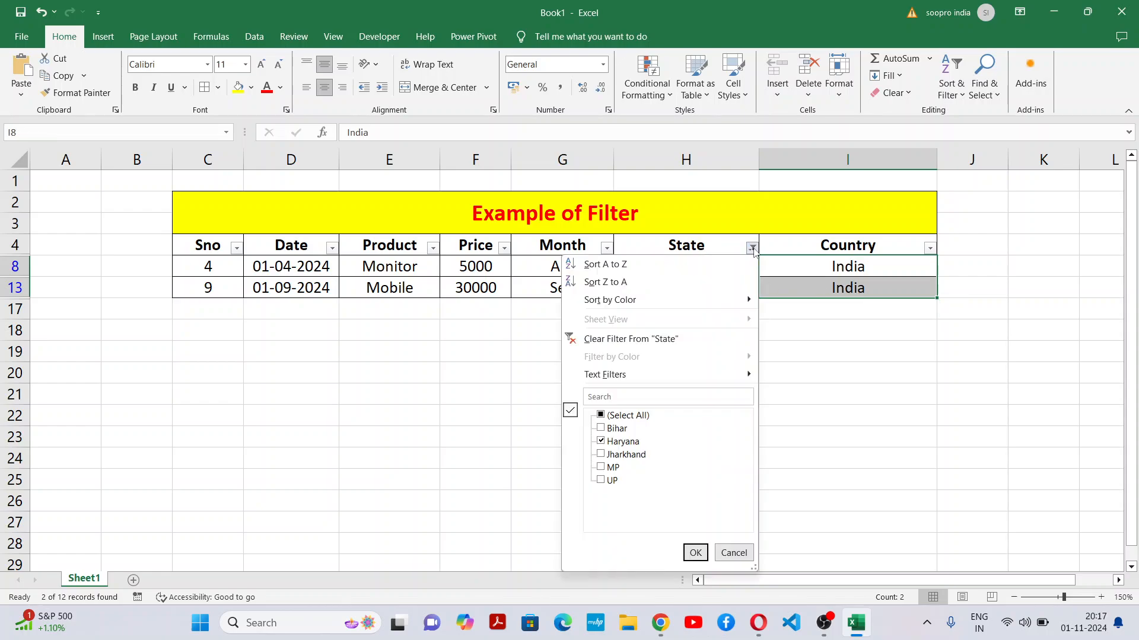
pyautogui.click(601, 429)
pyautogui.click(695, 553)
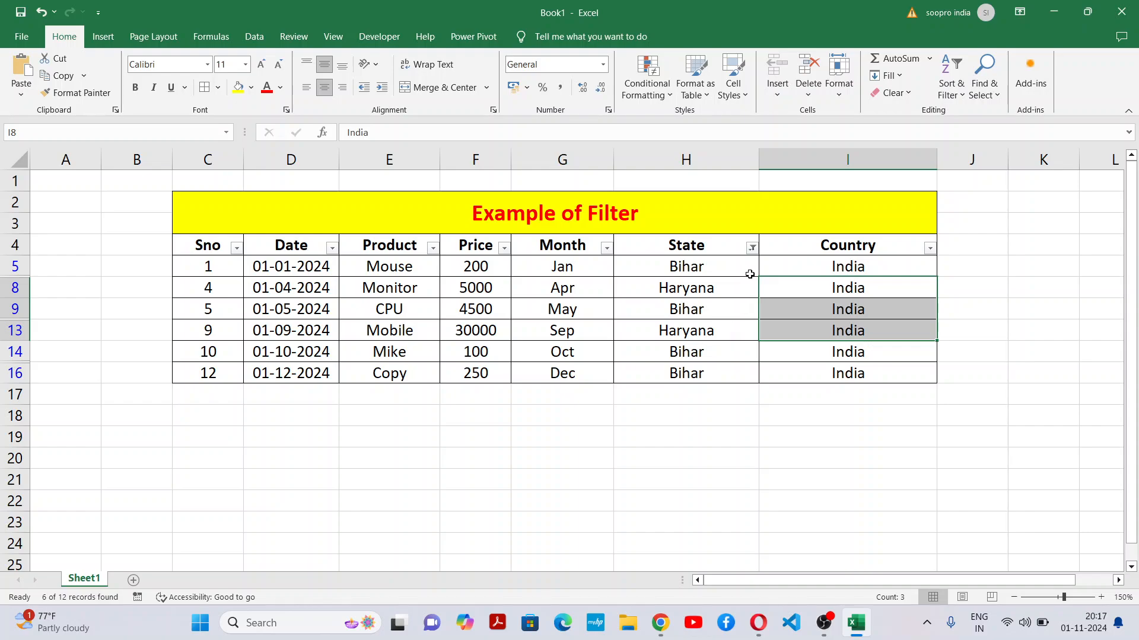
# Step: Select all states in the State column filter to show every row again
pyautogui.click(752, 248)
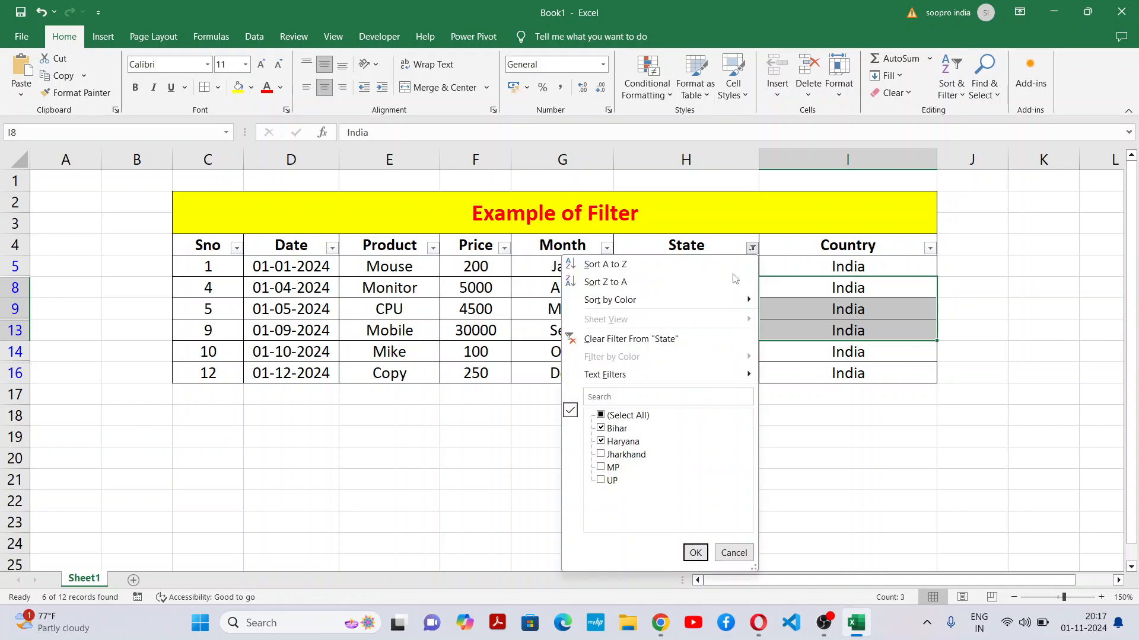
pyautogui.click(614, 416)
pyautogui.click(695, 553)
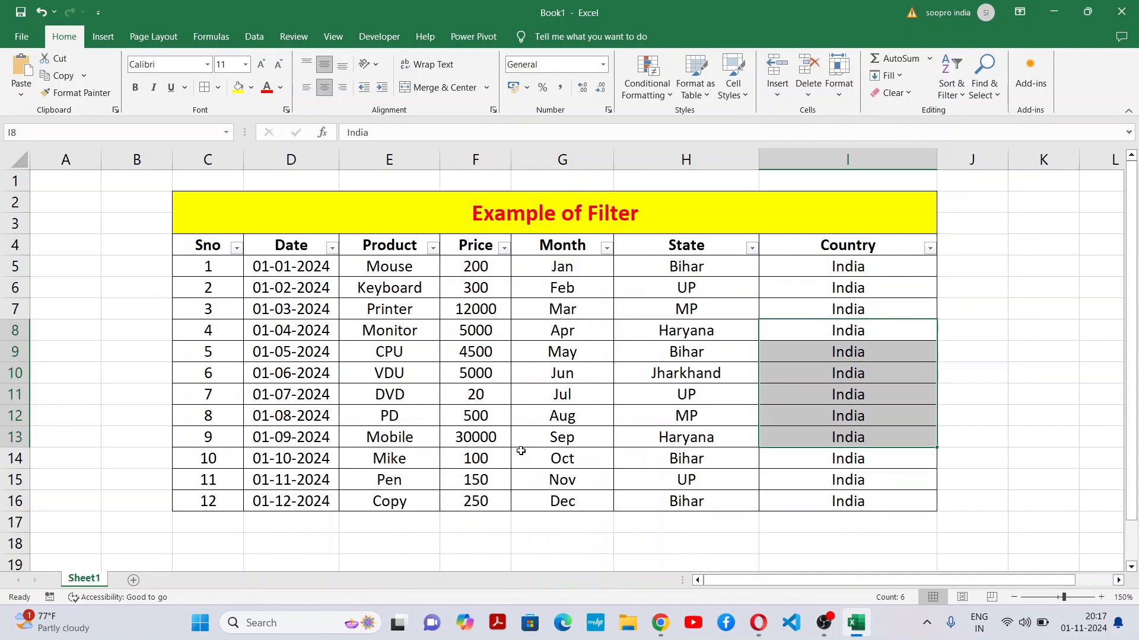
pyautogui.click(984, 394)
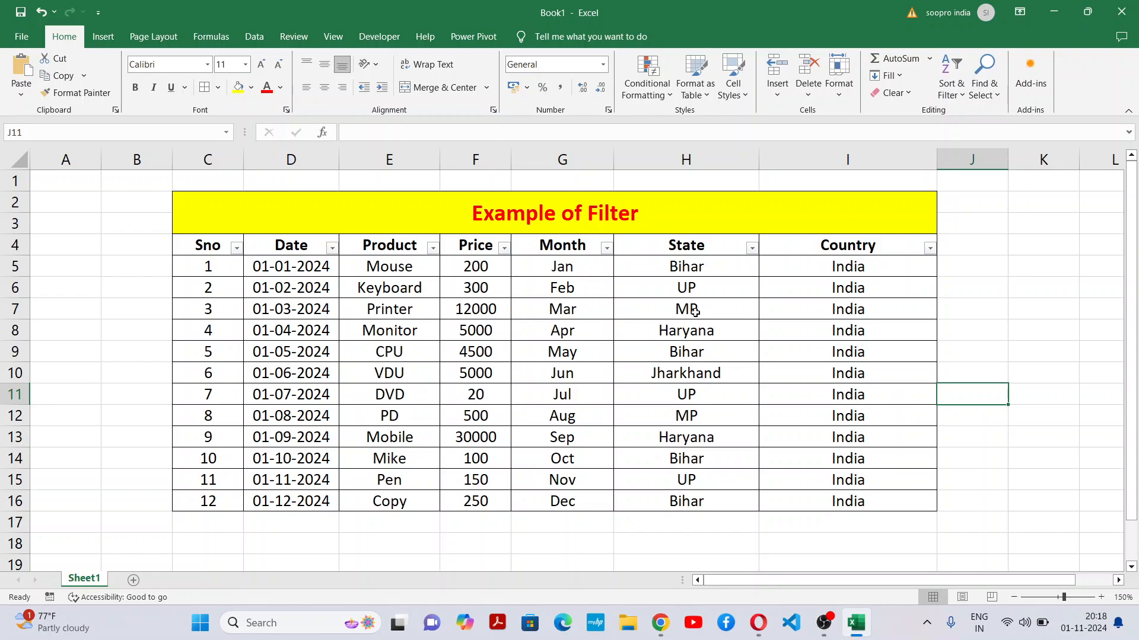
pyautogui.scroll(-4, 748, 427)
pyautogui.scroll(4, 747, 428)
pyautogui.scroll(-2, 747, 428)
pyautogui.scroll(2, 747, 428)
pyautogui.scroll(-2, 753, 353)
pyautogui.scroll(2, 755, 361)
# Step: Copy the whole table with its title and share it as a picture in the ADCA course group on WhatsApp in Chrome
pyautogui.moveTo(267, 196); pyautogui.dragTo(593, 507)
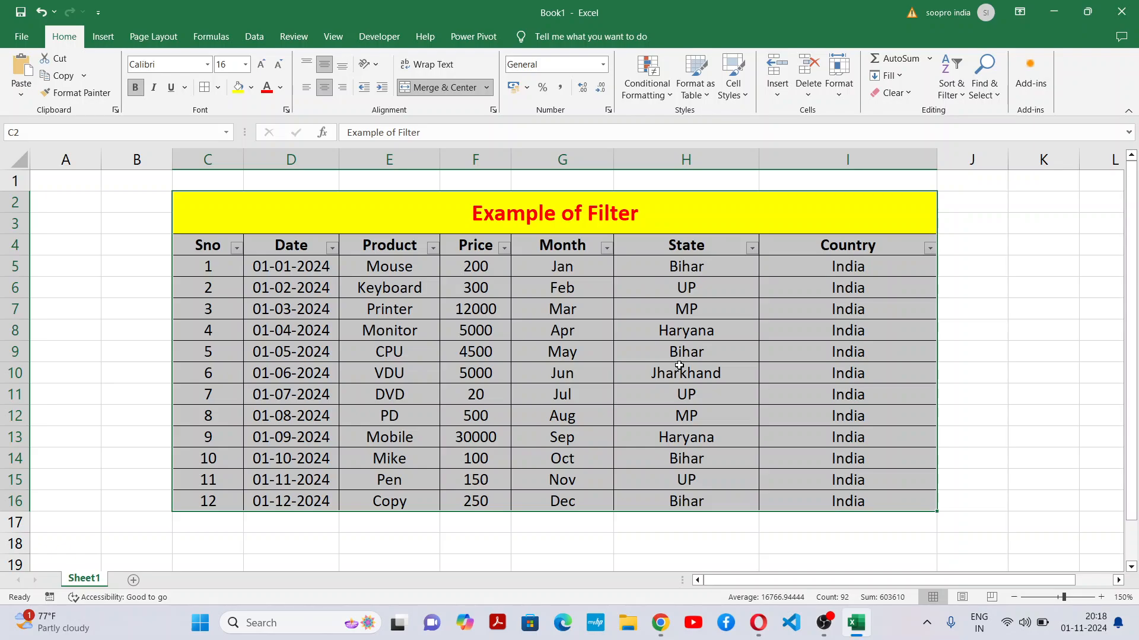
pyautogui.hotkey('ctrl', 'c')
pyautogui.hotkey('alt', 'Tab')
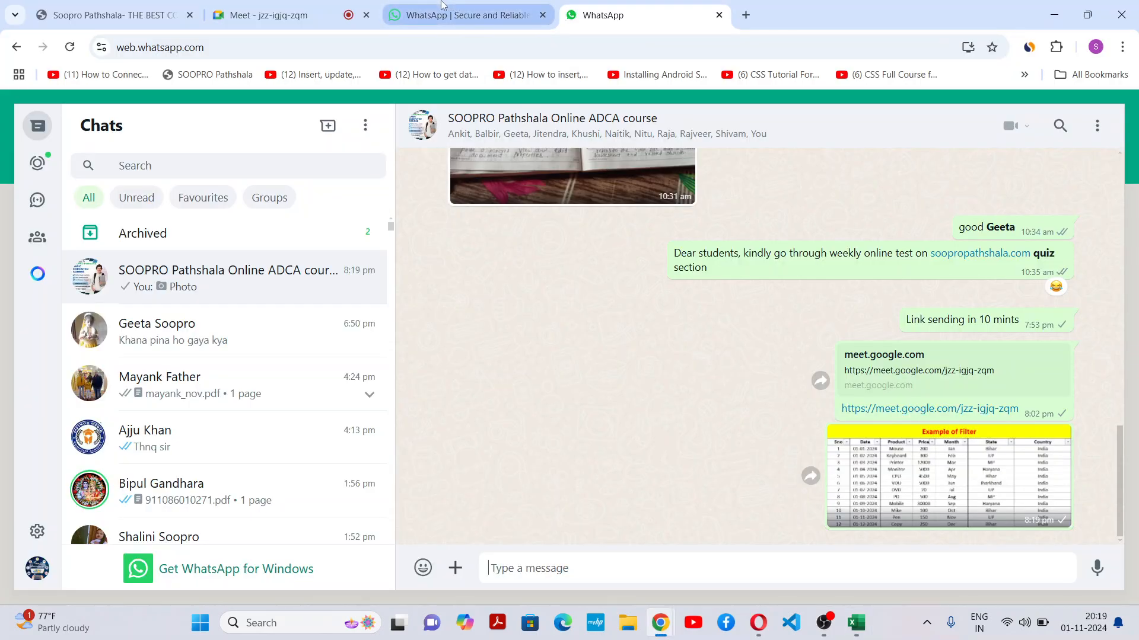
# Step: Switch back to the Book1 workbook in Excel, cancel the copy mode and hide the screen-sharing notice
pyautogui.hotkey('alt', 'Tab')
pyautogui.hotkey('alt', 'Tab')
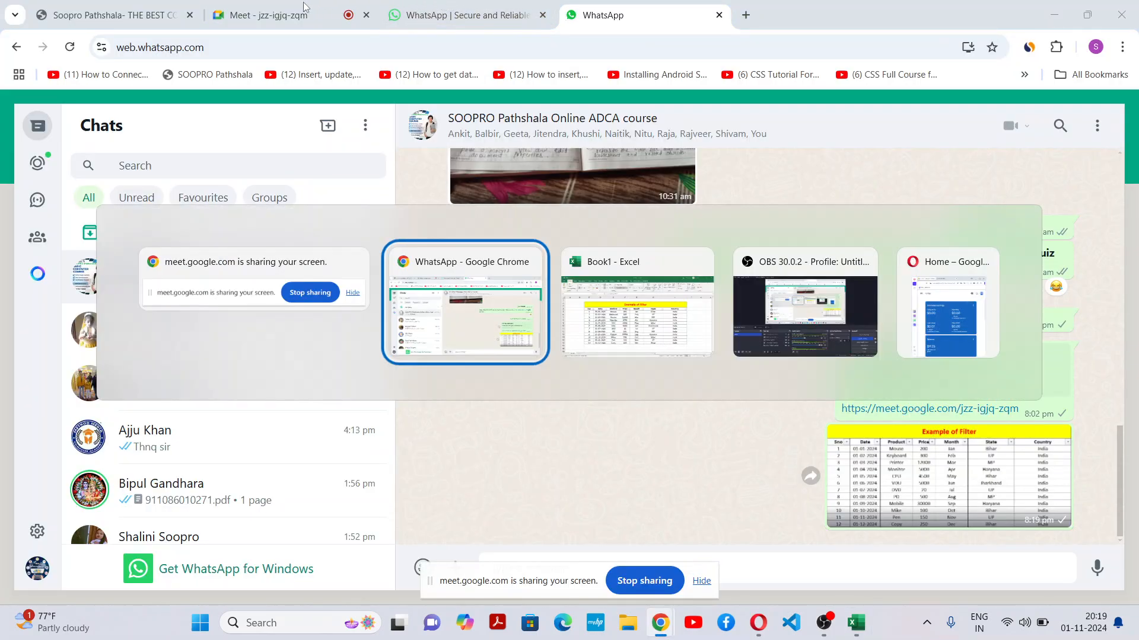
pyautogui.hotkey('alt', 'Tab')
pyautogui.press('Tab')
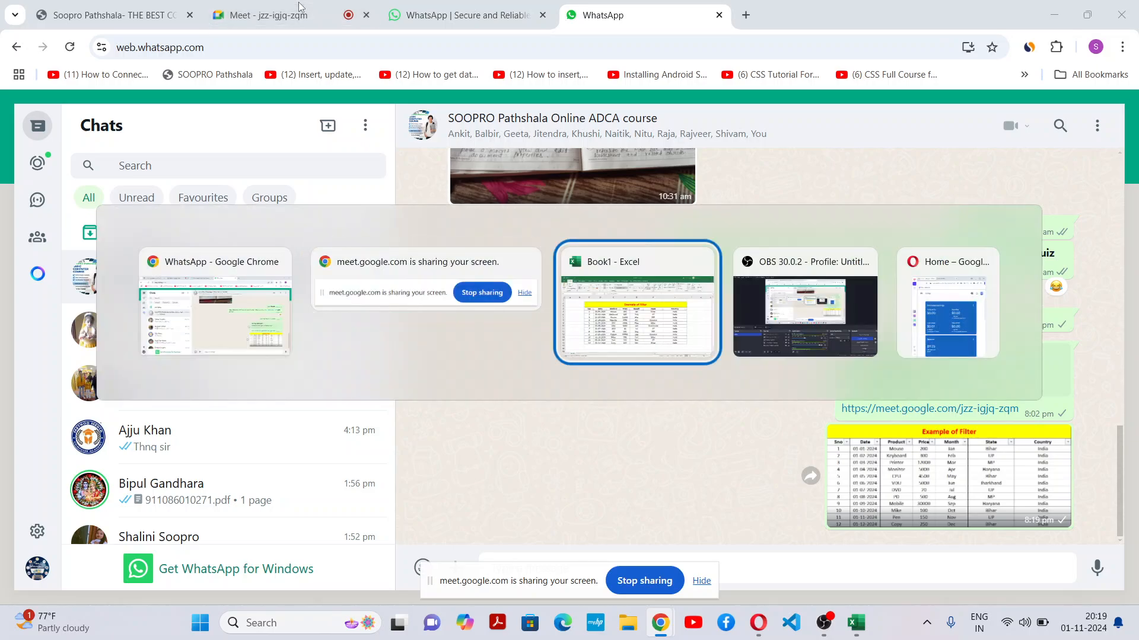
pyautogui.click(675, 437)
pyautogui.press('Escape')
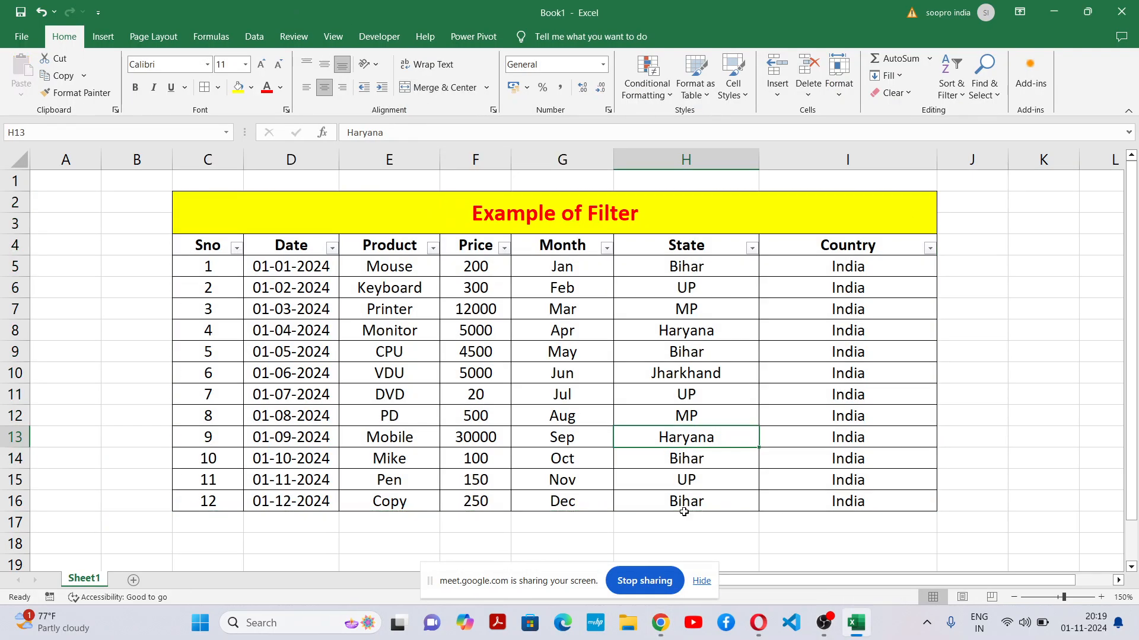
pyautogui.click(701, 581)
# Step: Delete the rows of the whole Example of Filter table, title and headers included, starting from row 2
pyautogui.scroll(-2, 695, 484)
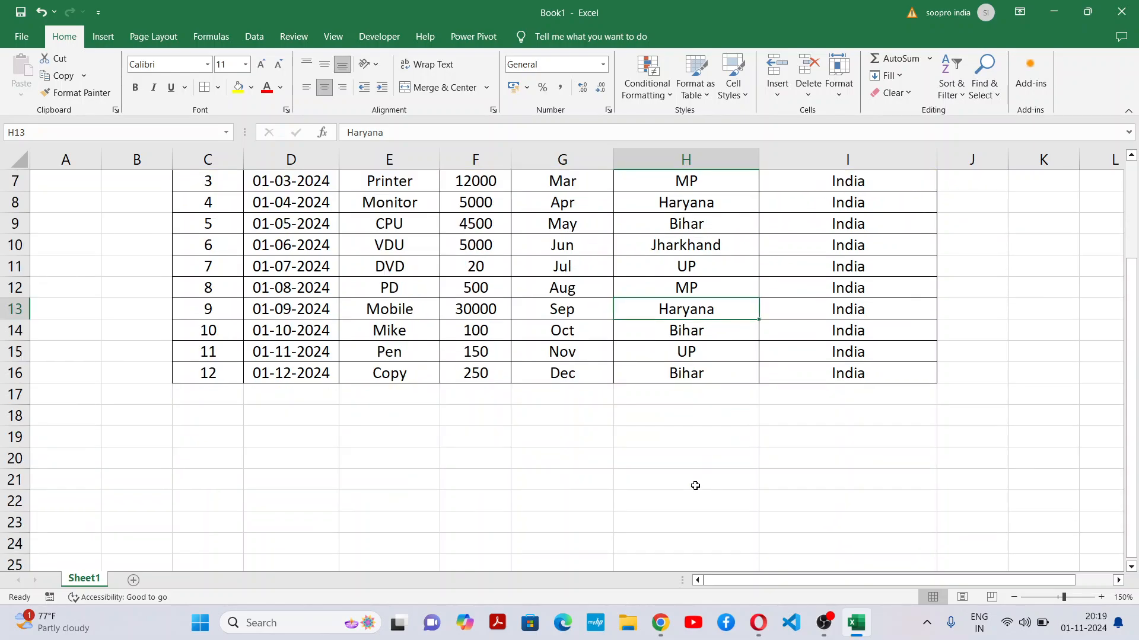
pyautogui.scroll(1, 695, 485)
pyautogui.scroll(-1, 695, 486)
pyautogui.scroll(3, 656, 554)
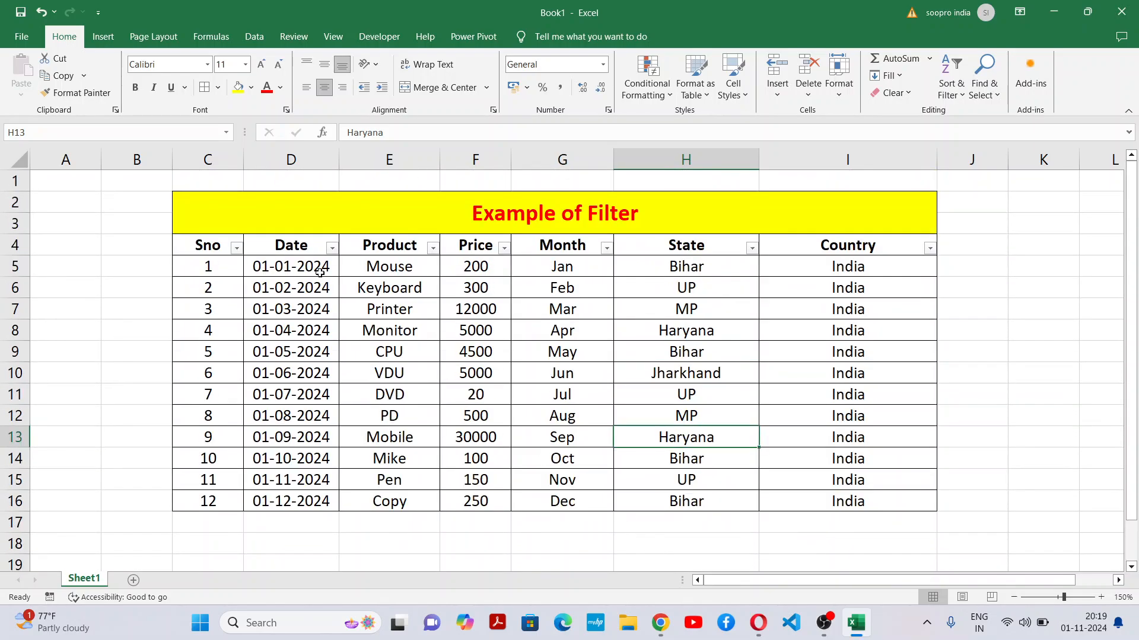
pyautogui.click(16, 202)
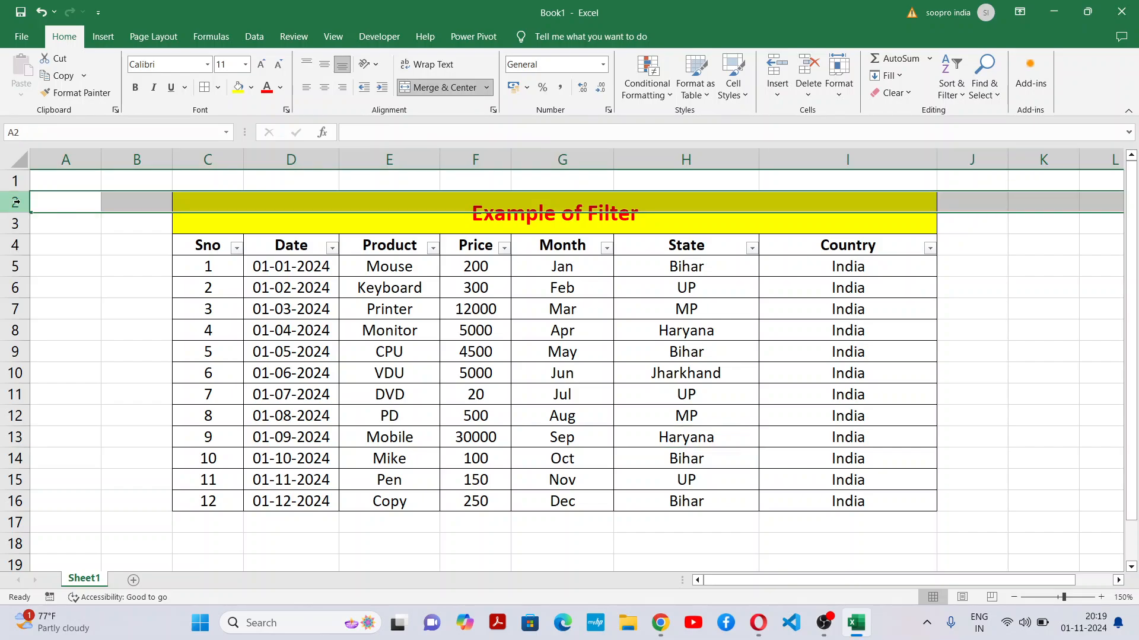
pyautogui.hotkey('ctrl', '-')
pyautogui.hotkey('ctrl', '-')
pyautogui.hotkey('ctrl', '-')
pyautogui.hotkey('ctrl', '-')
pyautogui.hotkey('ctrl', '-')
pyautogui.hotkey('ctrl', '-')
pyautogui.hotkey('ctrl', '-')
pyautogui.hotkey('ctrl', '-')
pyautogui.hotkey('ctrl', '-')
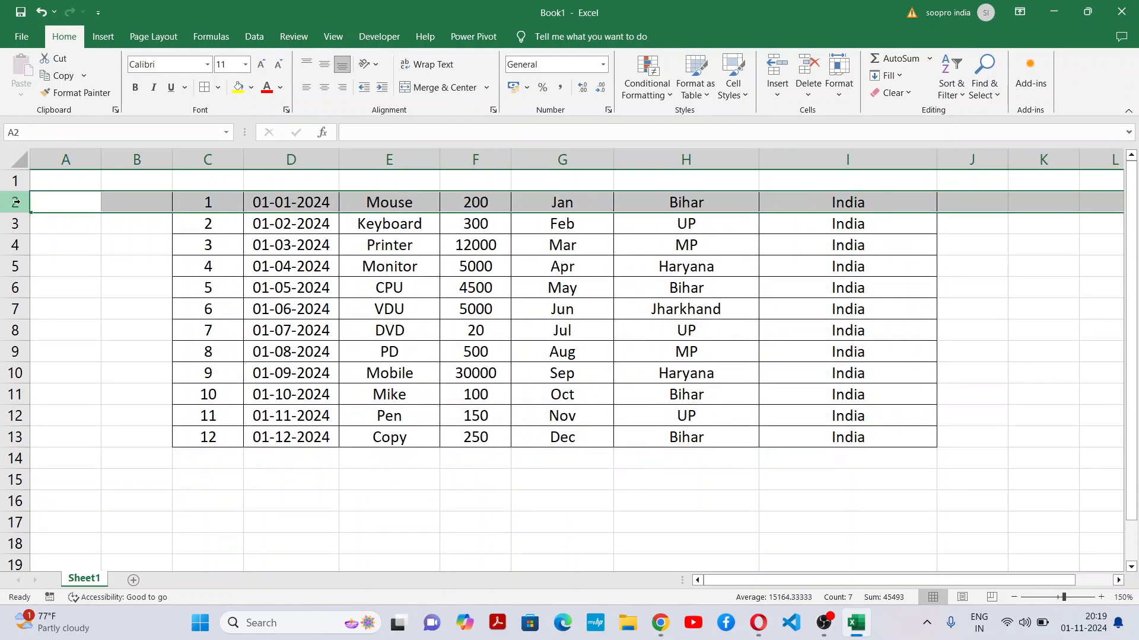
pyautogui.hotkey('ctrl', '-')
pyautogui.hotkey('ctrl', '-')
pyautogui.hotkey('ctrl', '-')
pyautogui.hotkey('ctrl', '-')
pyautogui.hotkey('ctrl', '-')
pyautogui.hotkey('ctrl', '-')
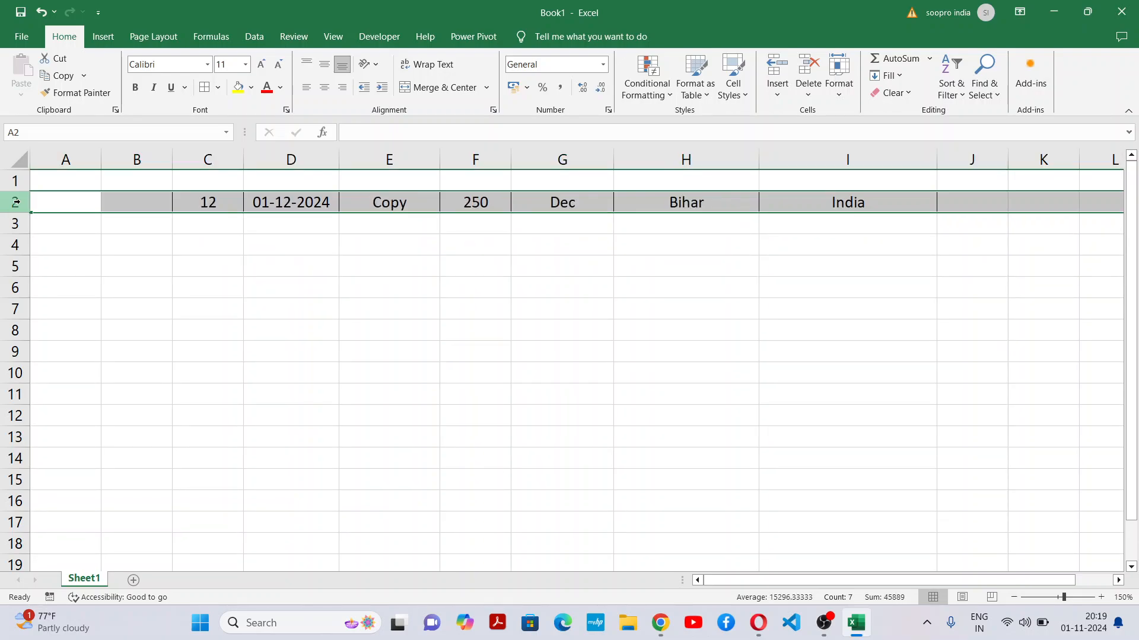
pyautogui.click(629, 265)
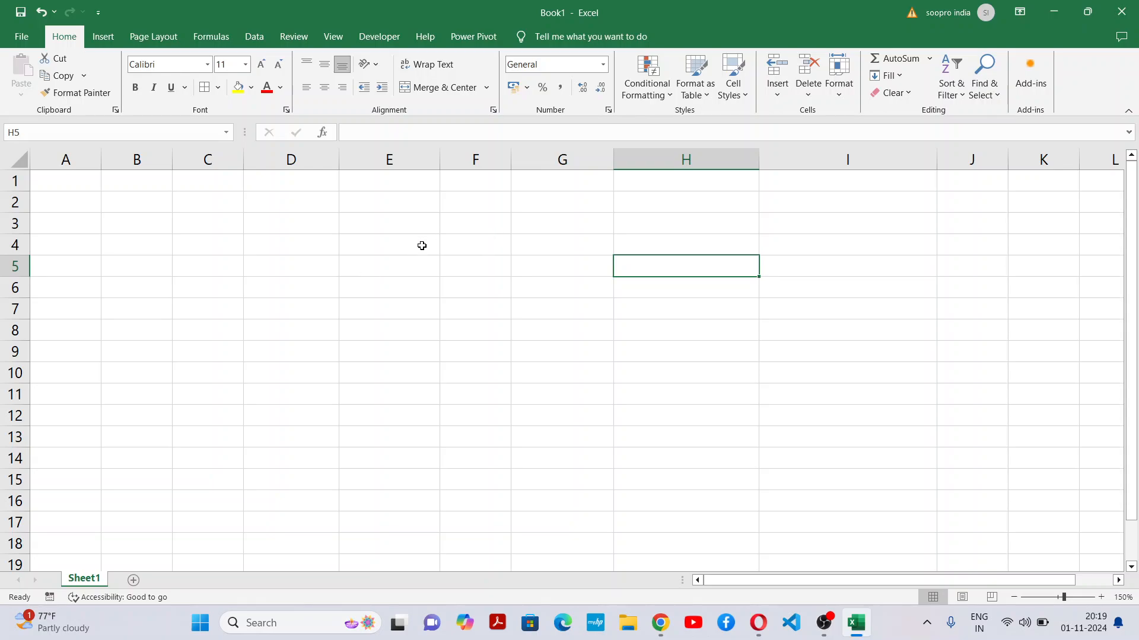
# Step: Merge and centre cells E3:F4 with a border and red font, and enter the title PMT
pyautogui.moveTo(406, 223); pyautogui.dragTo(500, 240)
pyautogui.click(445, 87)
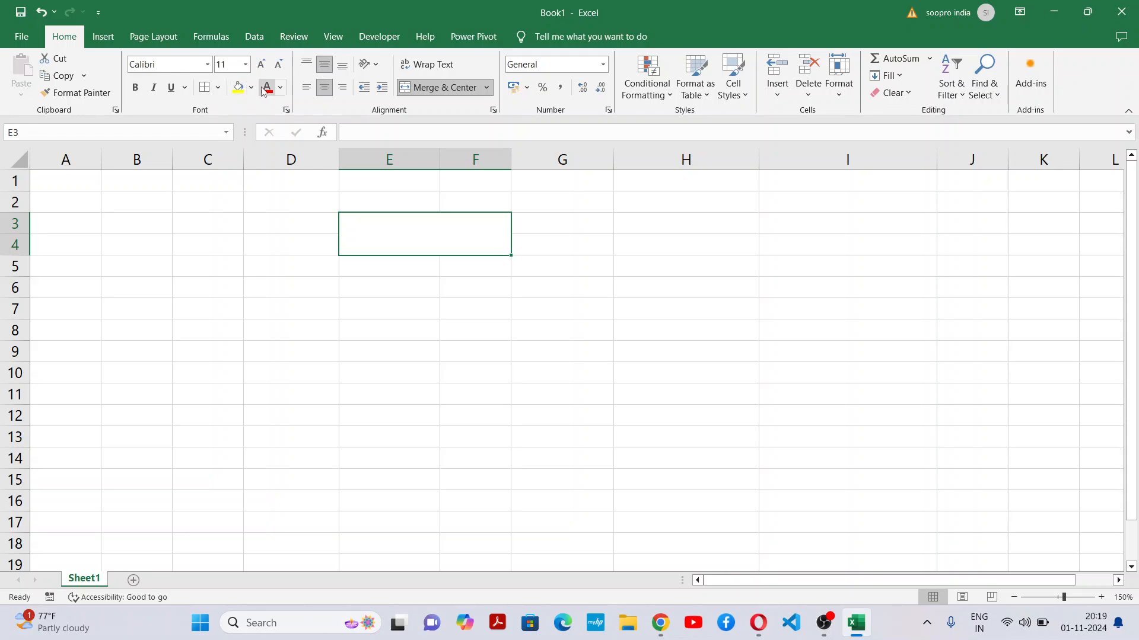
pyautogui.doubleClick(434, 225)
pyautogui.write('PMT')
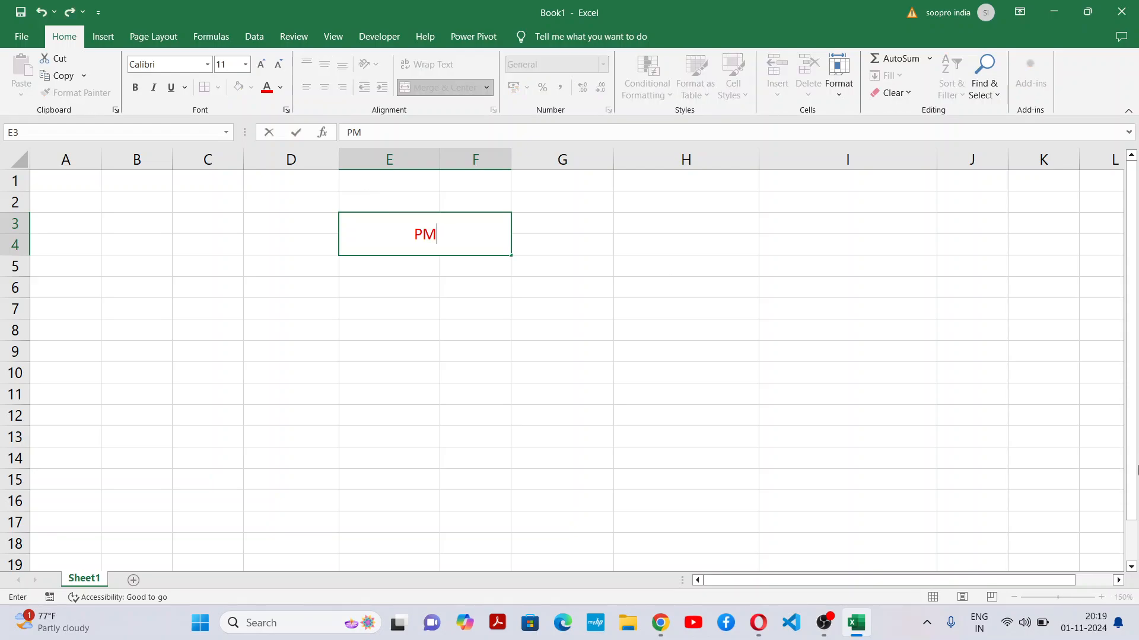
pyautogui.click(437, 325)
# Step: Format the PMT title as bold at font size 16 with a yellow fill
pyautogui.click(447, 241)
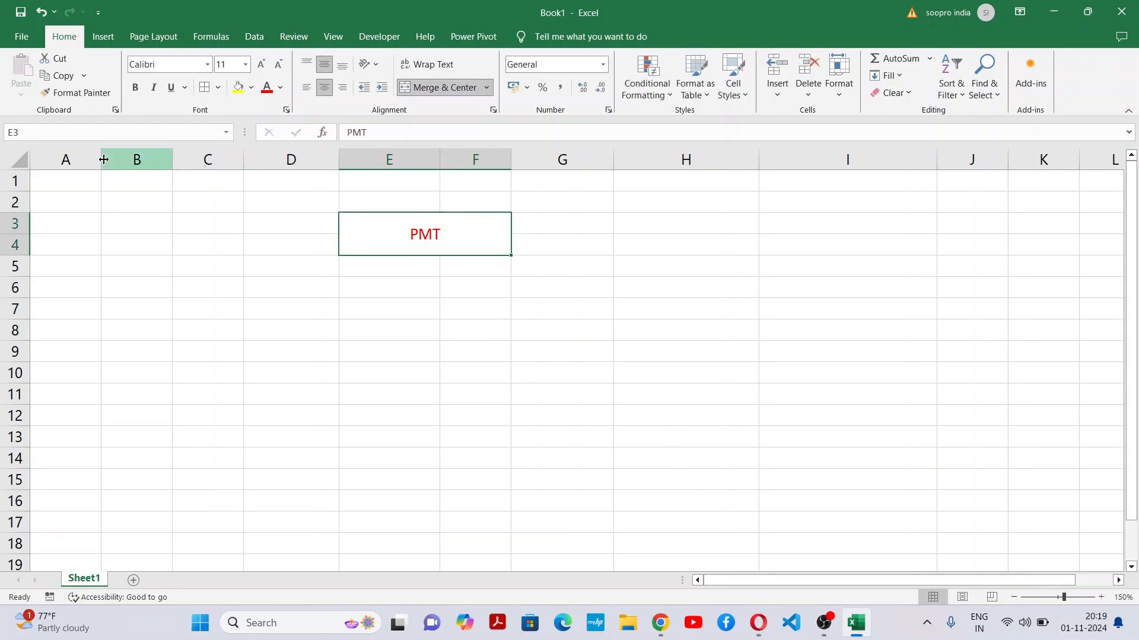
pyautogui.click(135, 87)
pyautogui.click(264, 69)
pyautogui.click(264, 69)
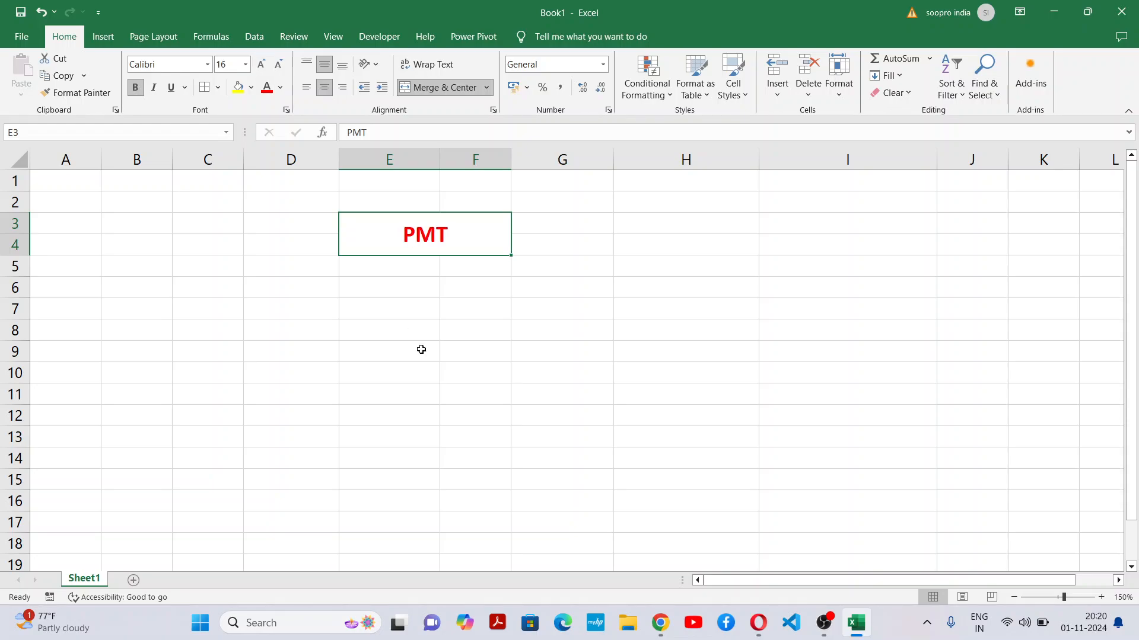
pyautogui.click(419, 348)
pyautogui.click(443, 237)
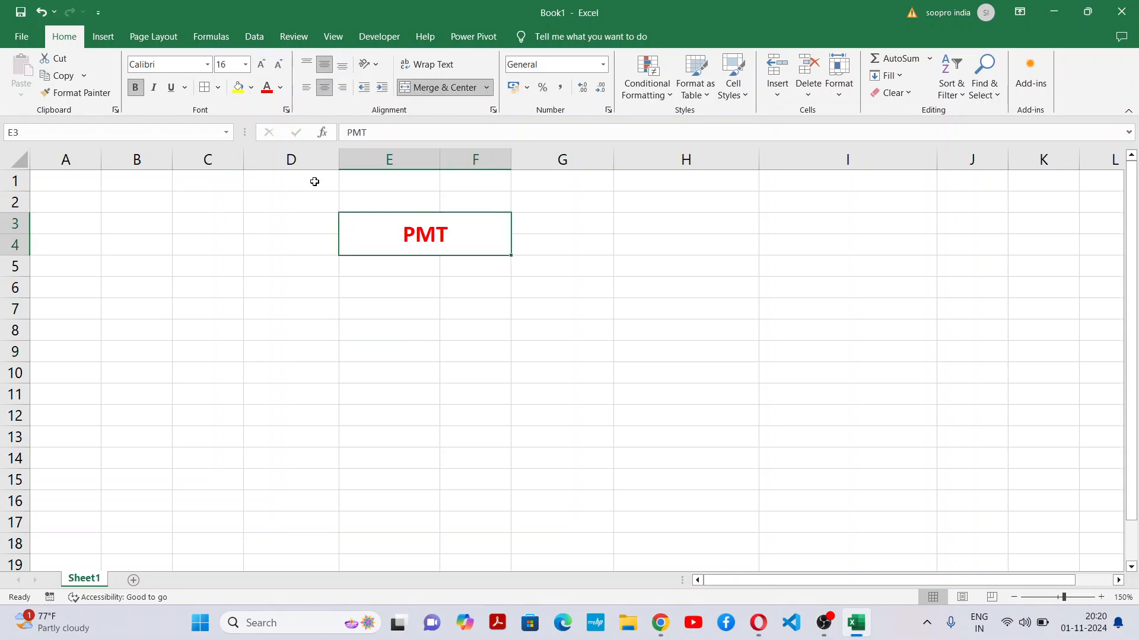
pyautogui.click(238, 88)
pyautogui.click(515, 302)
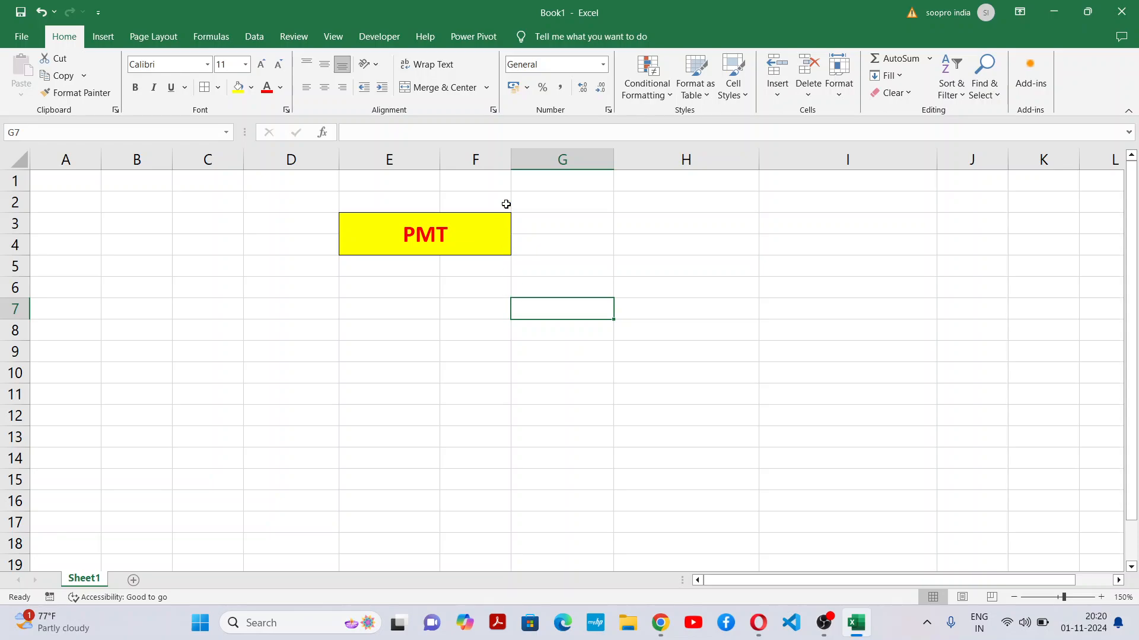
# Step: Widen columns F and E to give the PMT table more room
pyautogui.moveTo(511, 157); pyautogui.dragTo(602, 156)
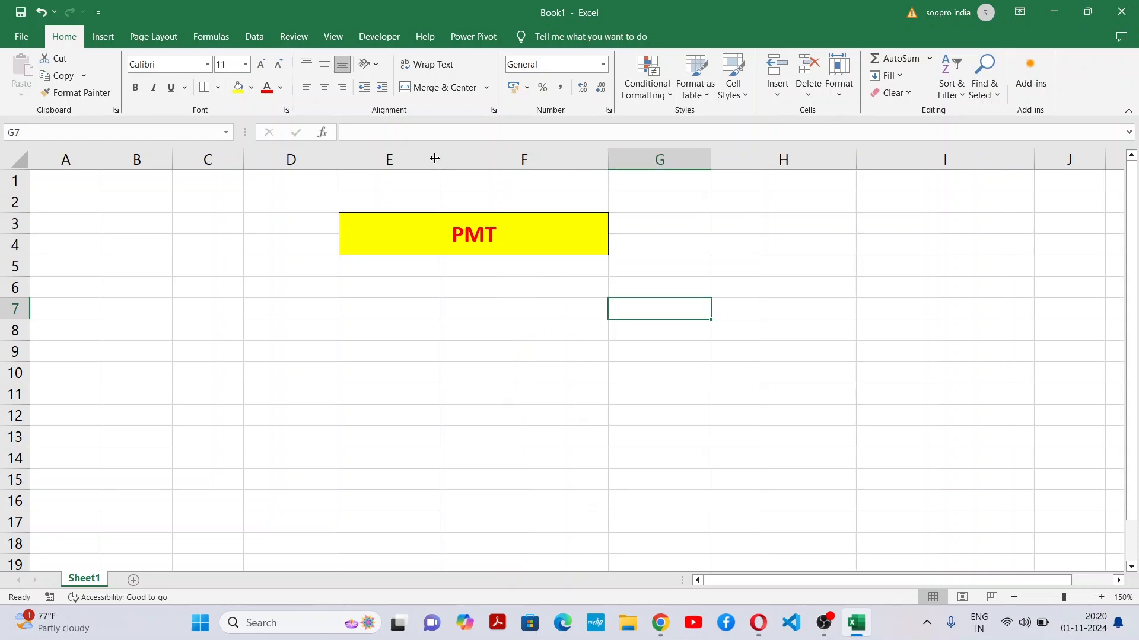
pyautogui.moveTo(435, 158); pyautogui.dragTo(479, 156)
pyautogui.click(531, 368)
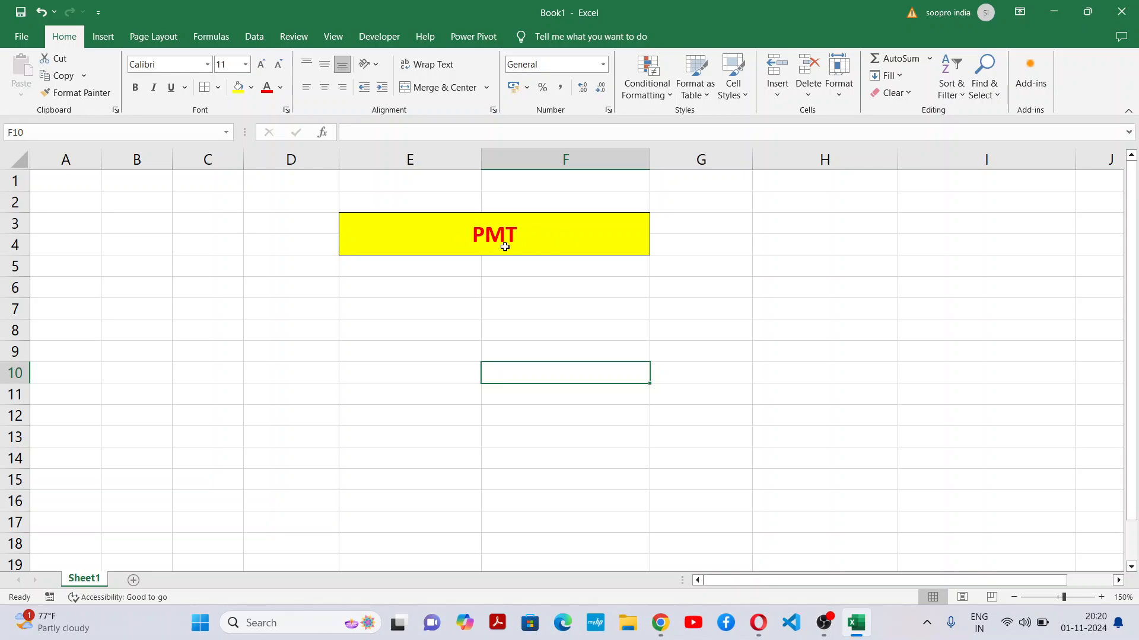
# Step: Enter Vehicle in E5 and Bike in F5 below the PMT title
pyautogui.click(459, 267)
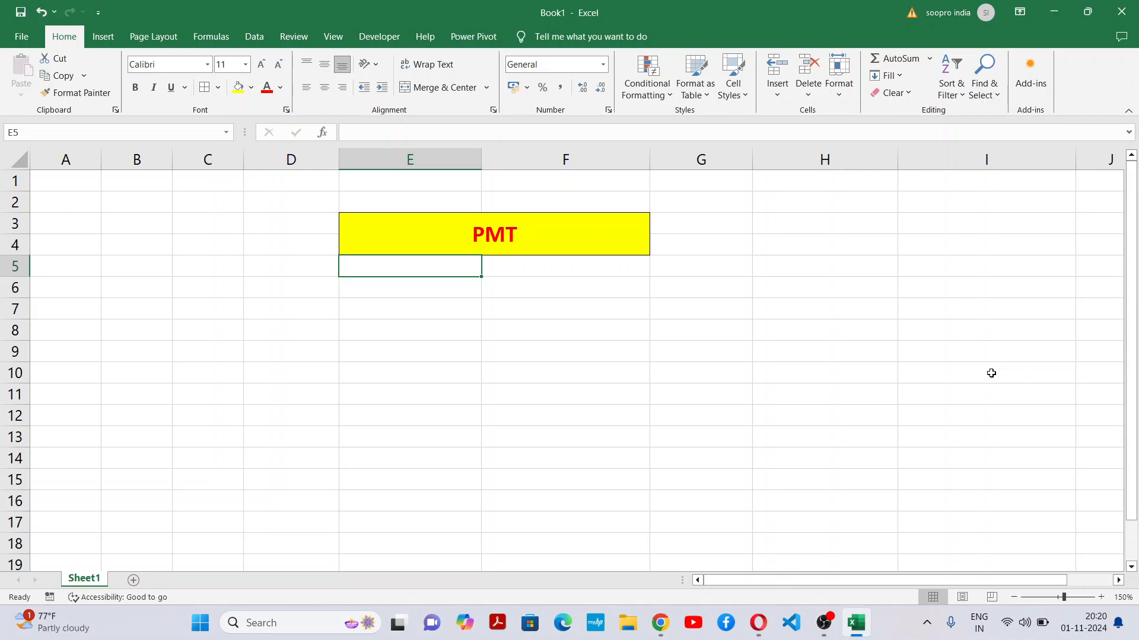
pyautogui.write('V')
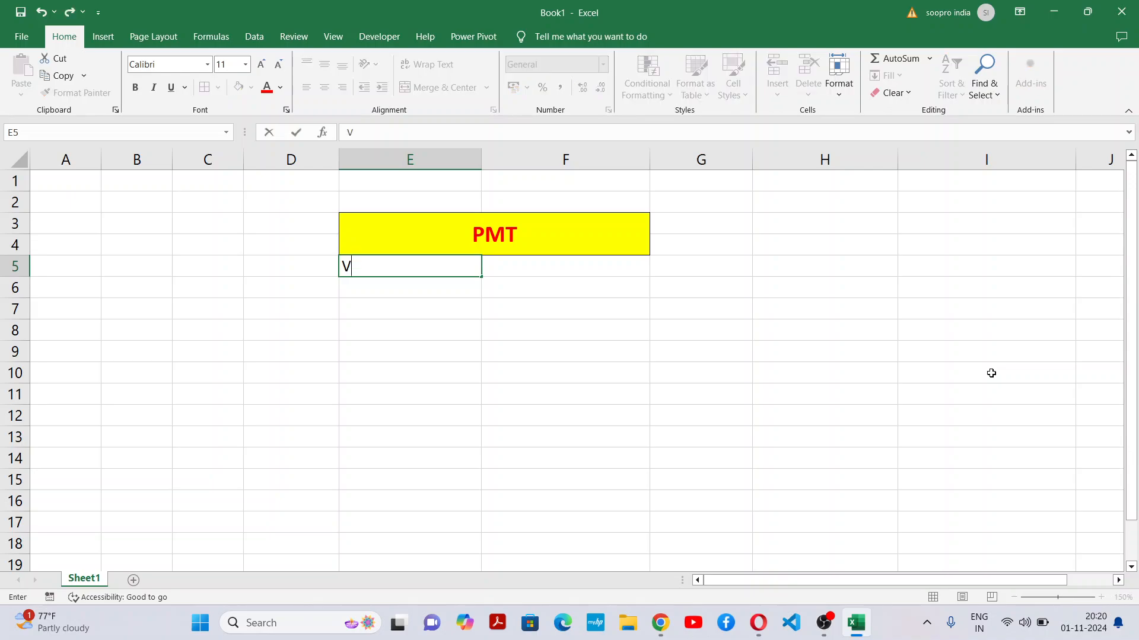
pyautogui.write('ehicle')
pyautogui.press('Tab')
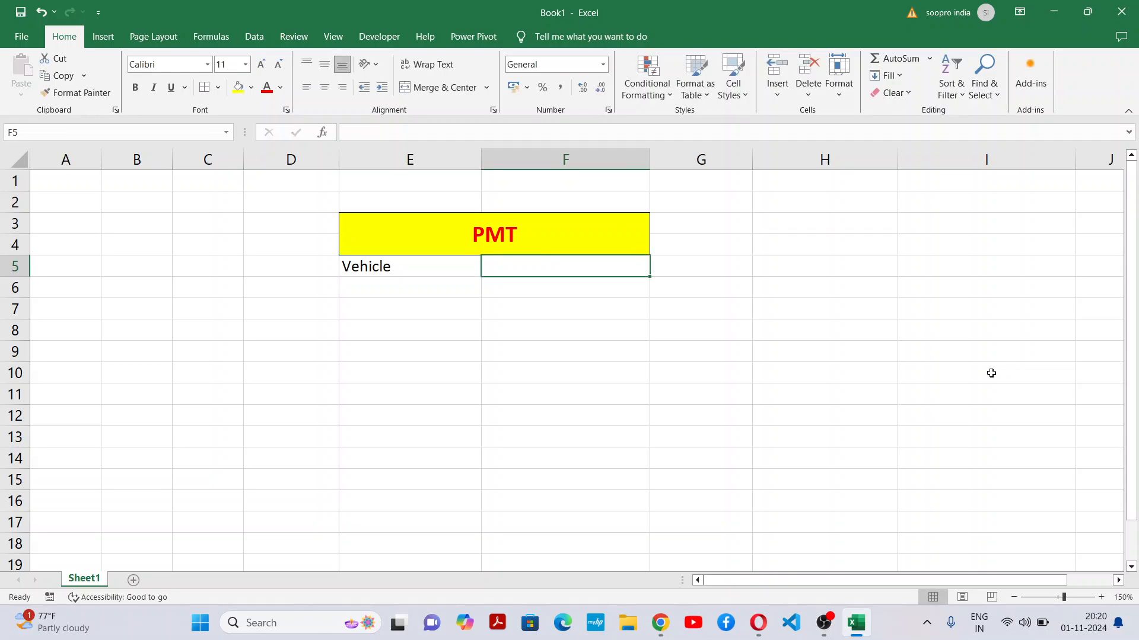
pyautogui.write('Bike')
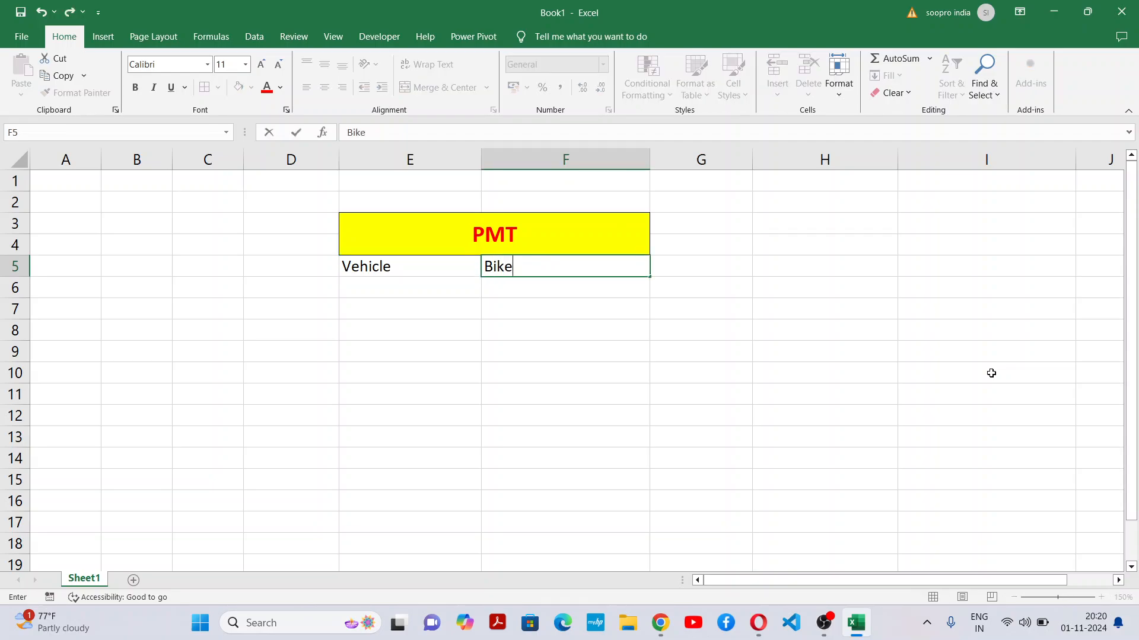
pyautogui.click(519, 350)
# Step: Enter the label Price in E6 and the amount 100000 in F6
pyautogui.click(435, 287)
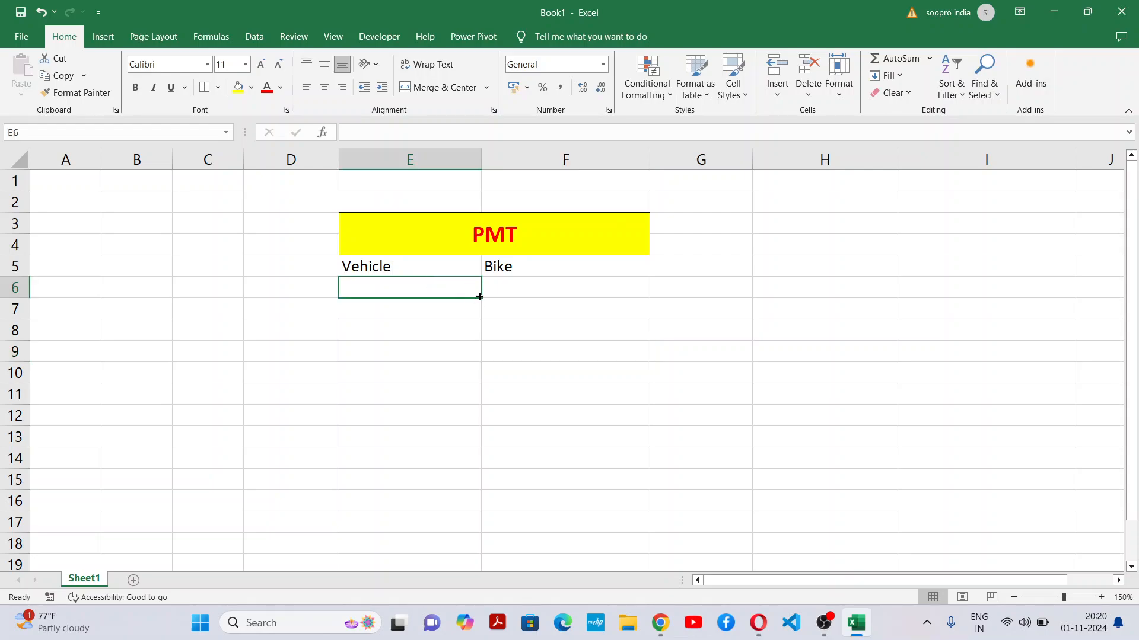
pyautogui.write('Price')
pyautogui.press('Tab')
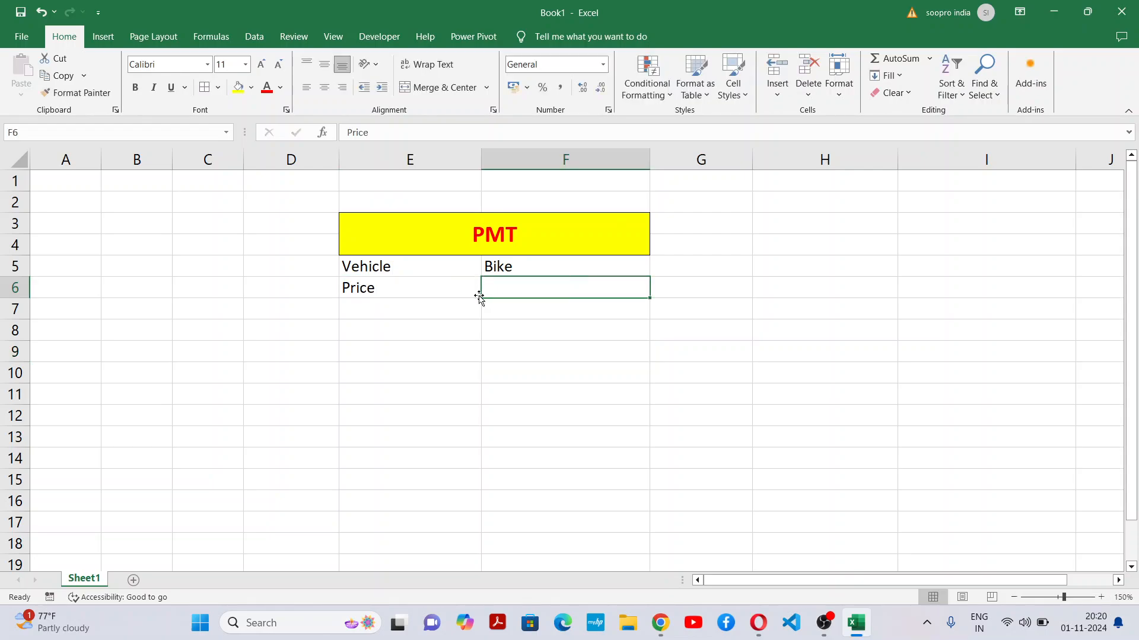
pyautogui.write('100000')
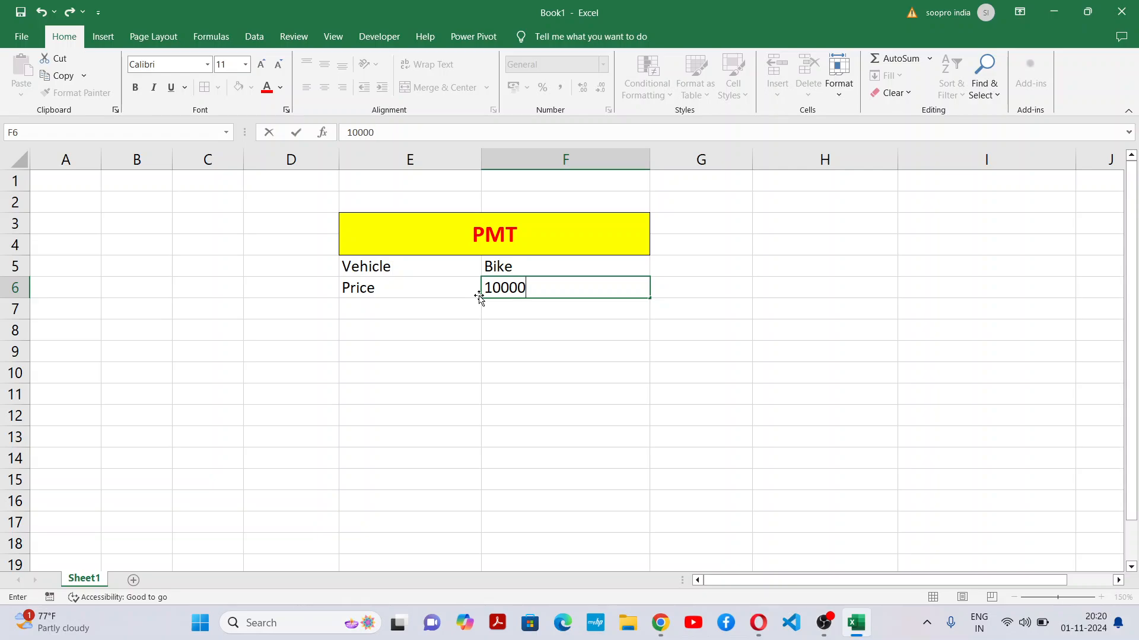
pyautogui.click(604, 336)
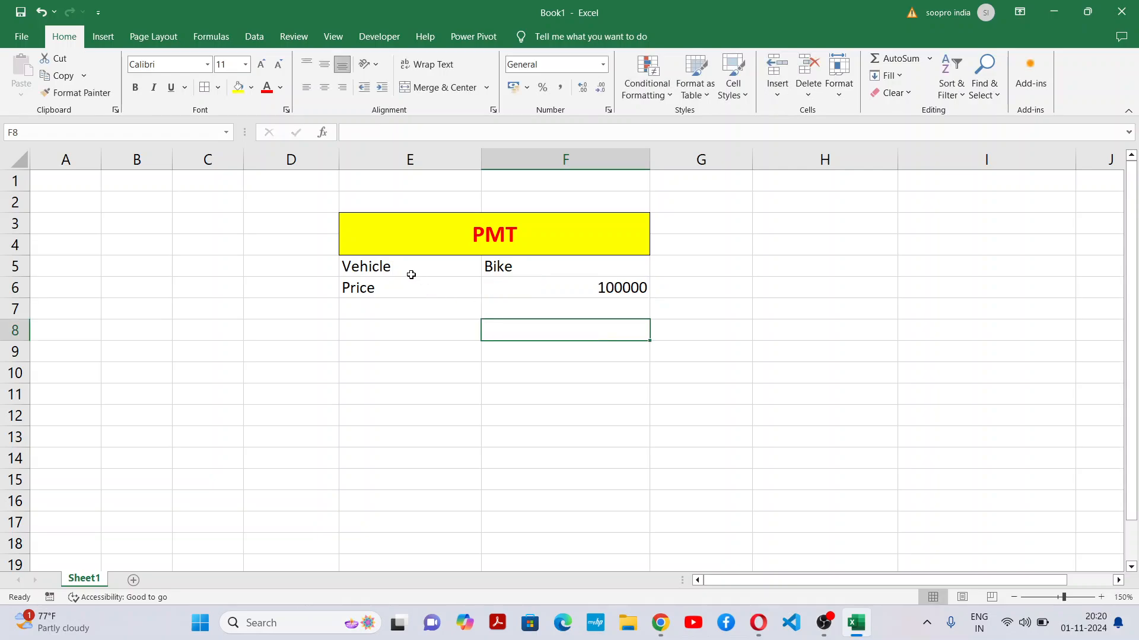
# Step: Format the Vehicle and Bike cells with red, centred text at font size 16
pyautogui.moveTo(409, 272); pyautogui.dragTo(605, 264)
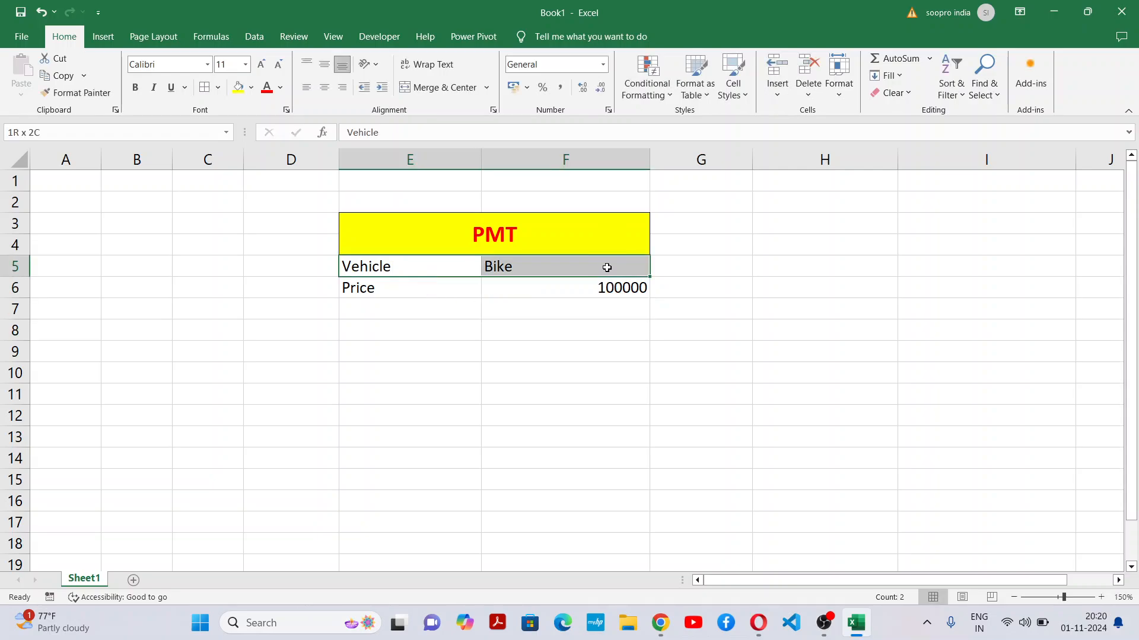
pyautogui.click(267, 87)
pyautogui.click(325, 88)
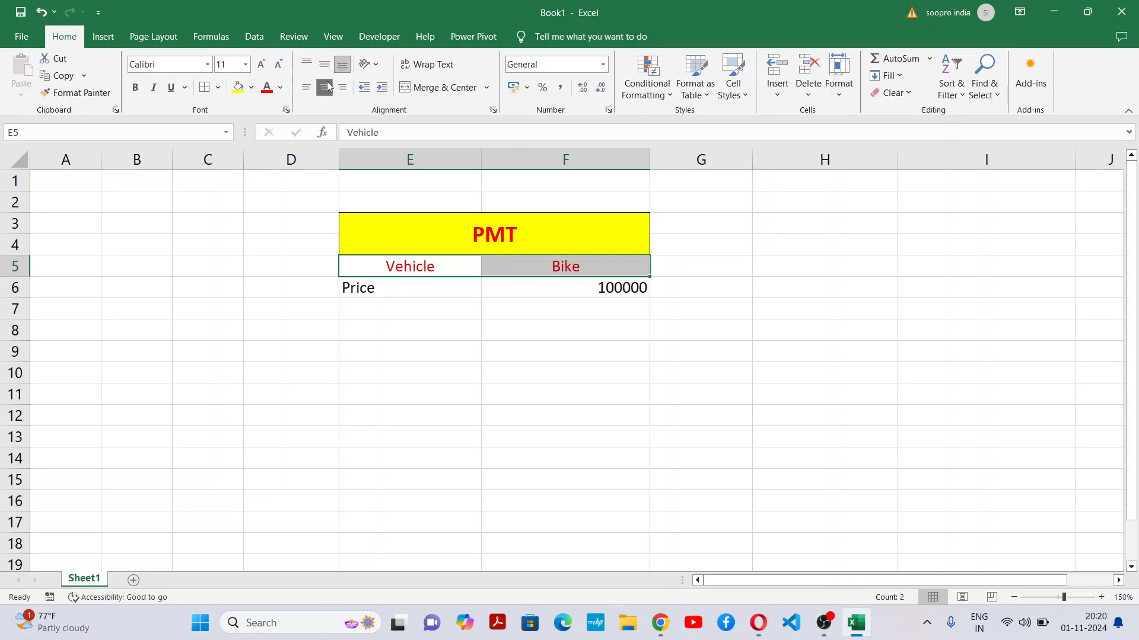
pyautogui.click(262, 65)
pyautogui.click(262, 65)
pyautogui.click(261, 64)
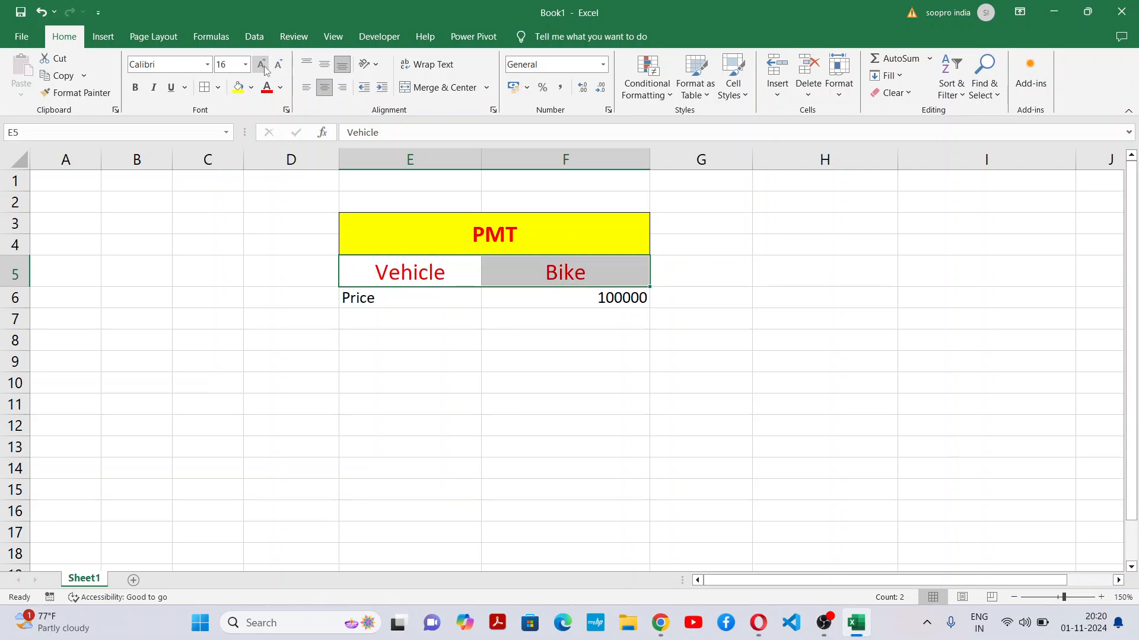
pyautogui.click(367, 320)
# Step: Centre cells E6:F13 horizontally and vertically, covering the Price row and the empty rows below it
pyautogui.moveTo(414, 293); pyautogui.dragTo(602, 457)
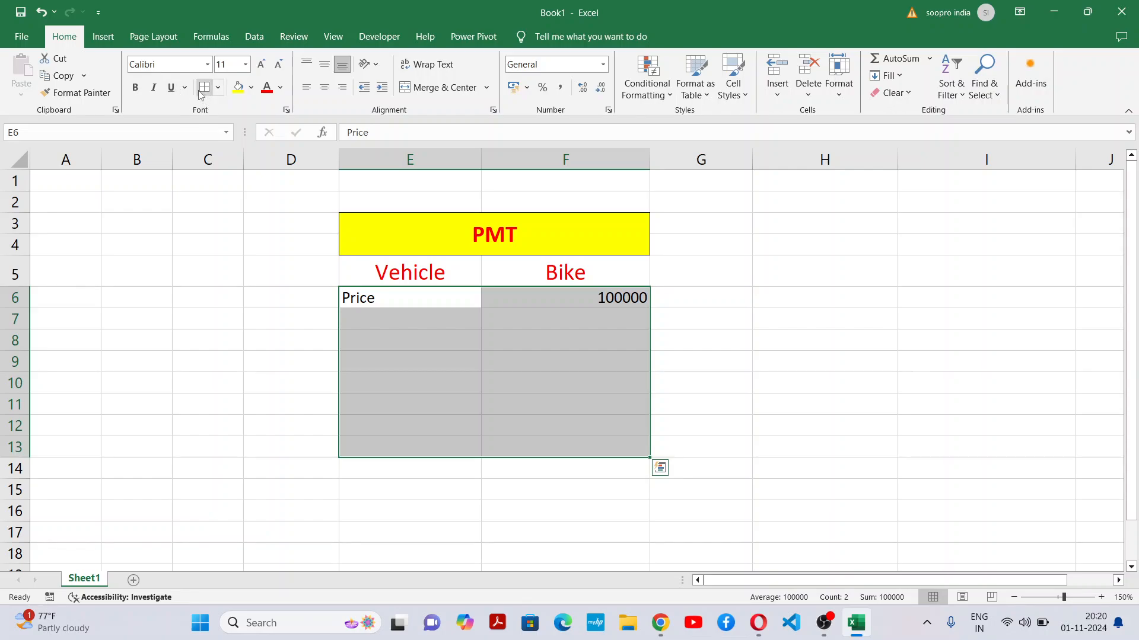
pyautogui.click(324, 87)
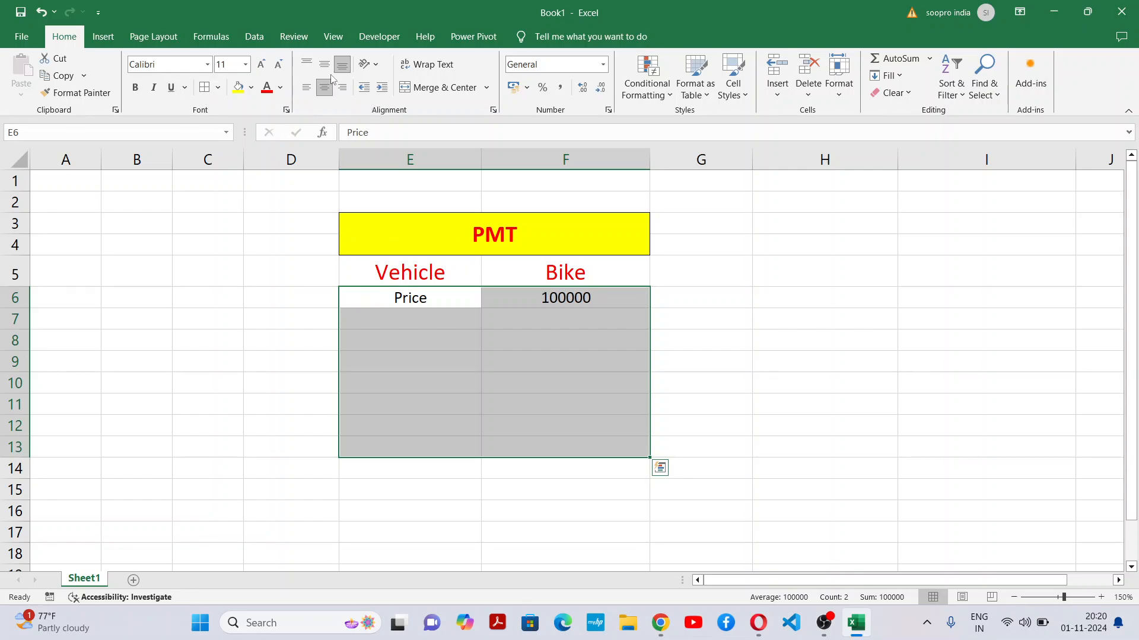
pyautogui.click(527, 370)
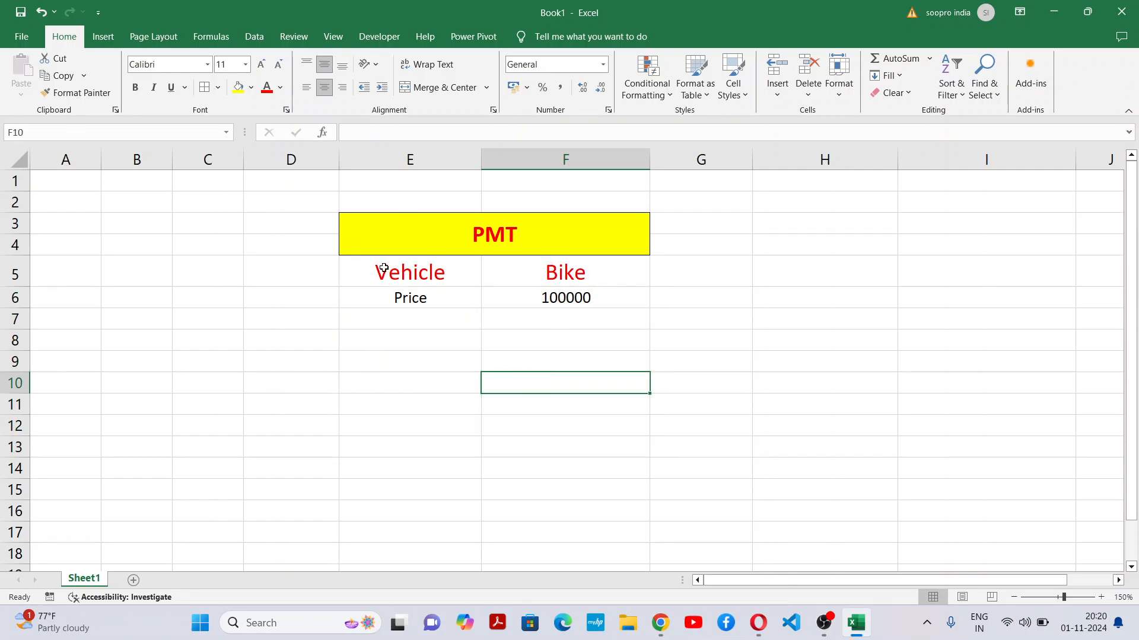
# Step: Apply all borders to the range E5:F11, from the Vehicle row down
pyautogui.moveTo(384, 269); pyautogui.dragTo(581, 410)
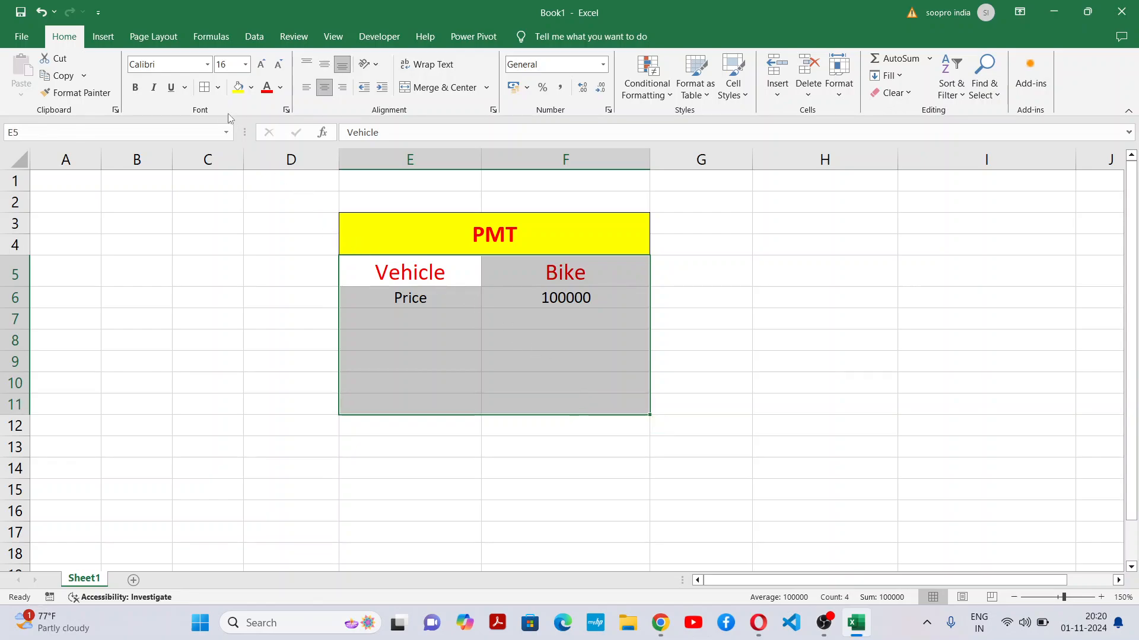
pyautogui.click(203, 93)
pyautogui.click(527, 420)
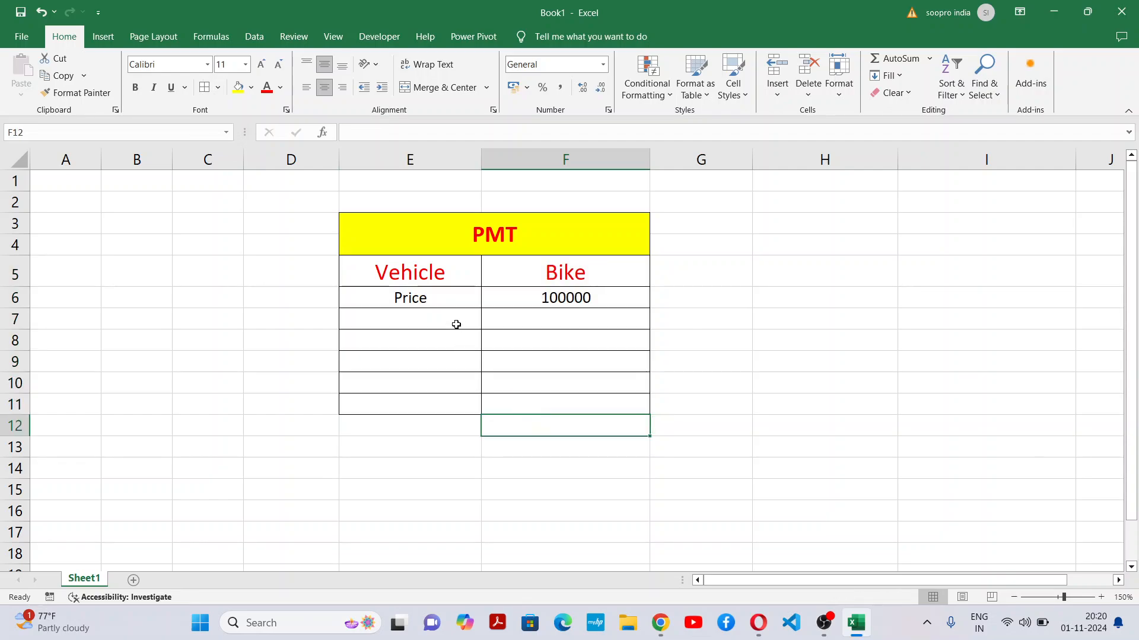
# Step: Enter the label Down Payment in E7 and the amount 20000 in F7
pyautogui.click(456, 320)
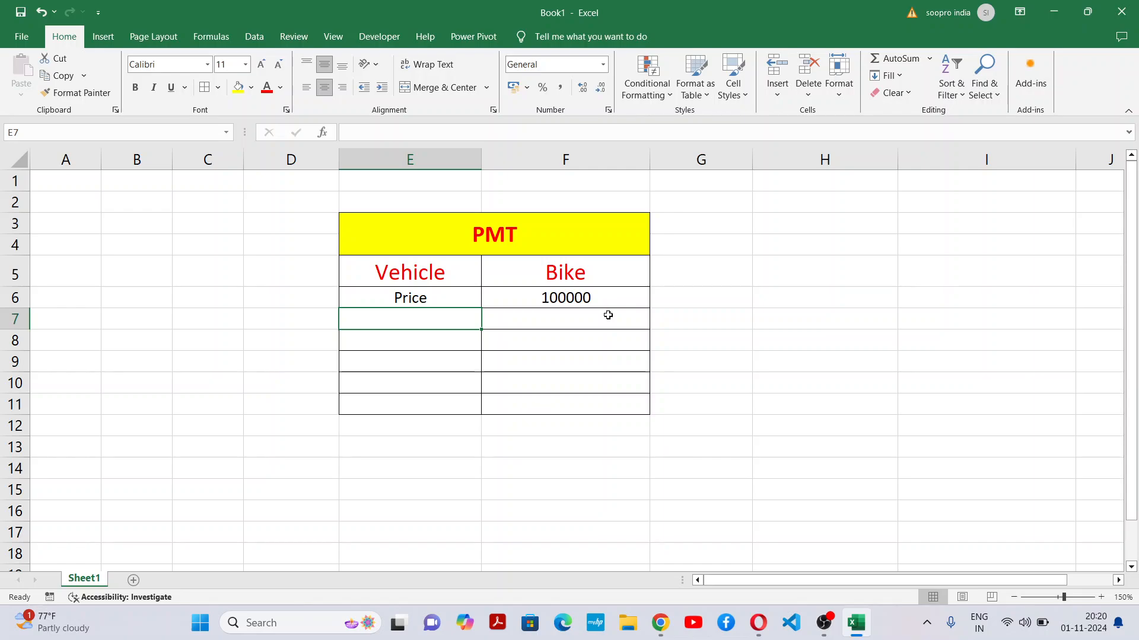
pyautogui.write('Down')
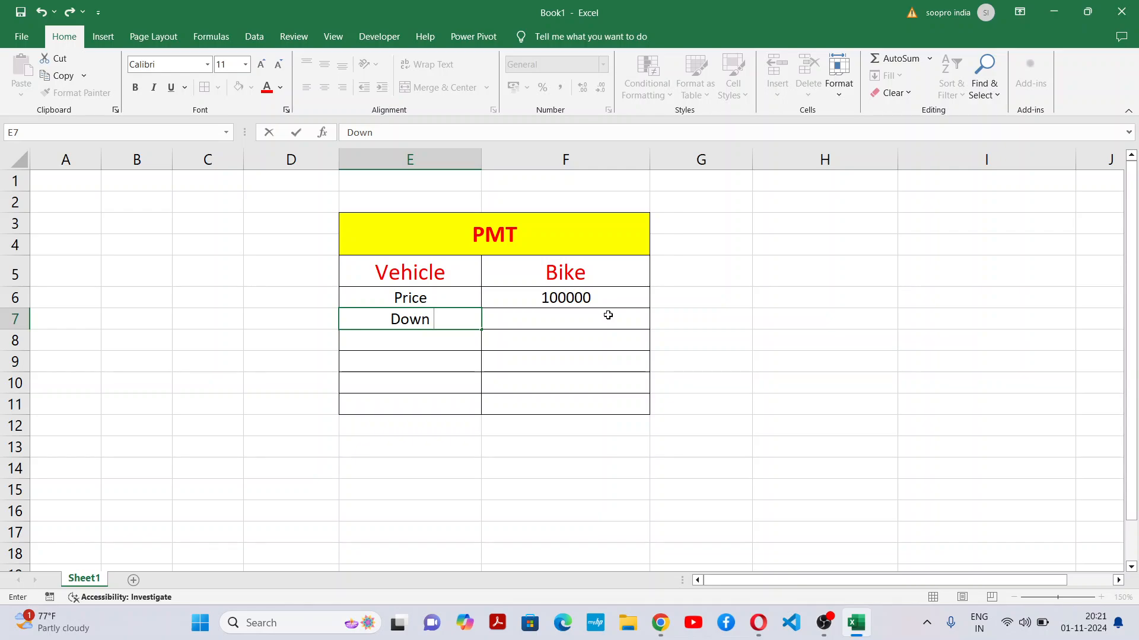
pyautogui.write(' Payment')
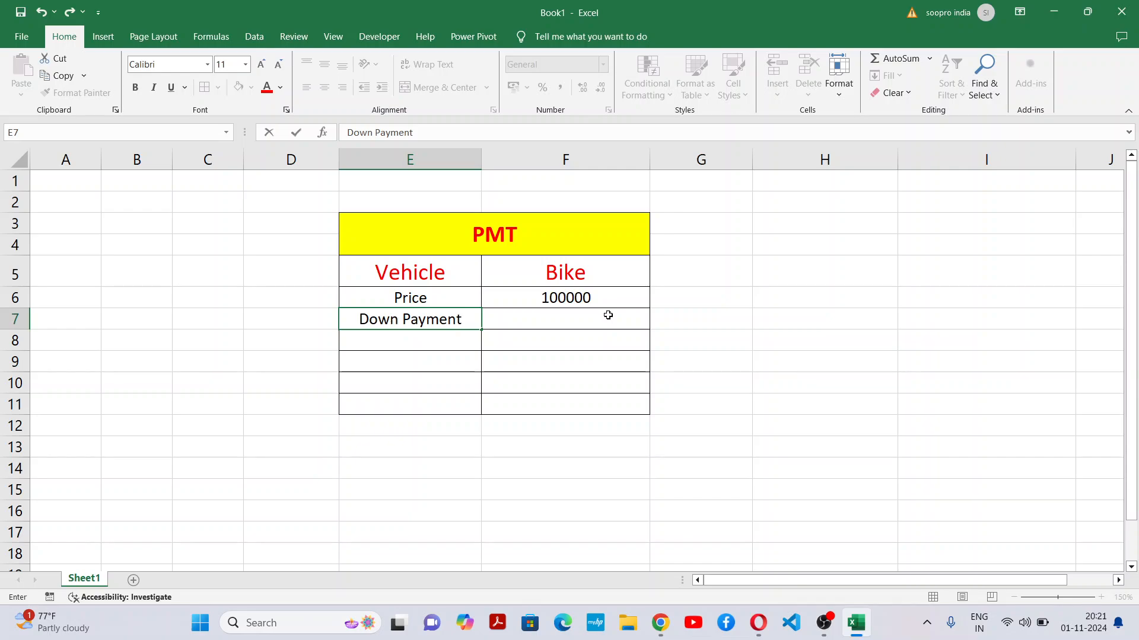
pyautogui.click(608, 342)
pyautogui.click(596, 318)
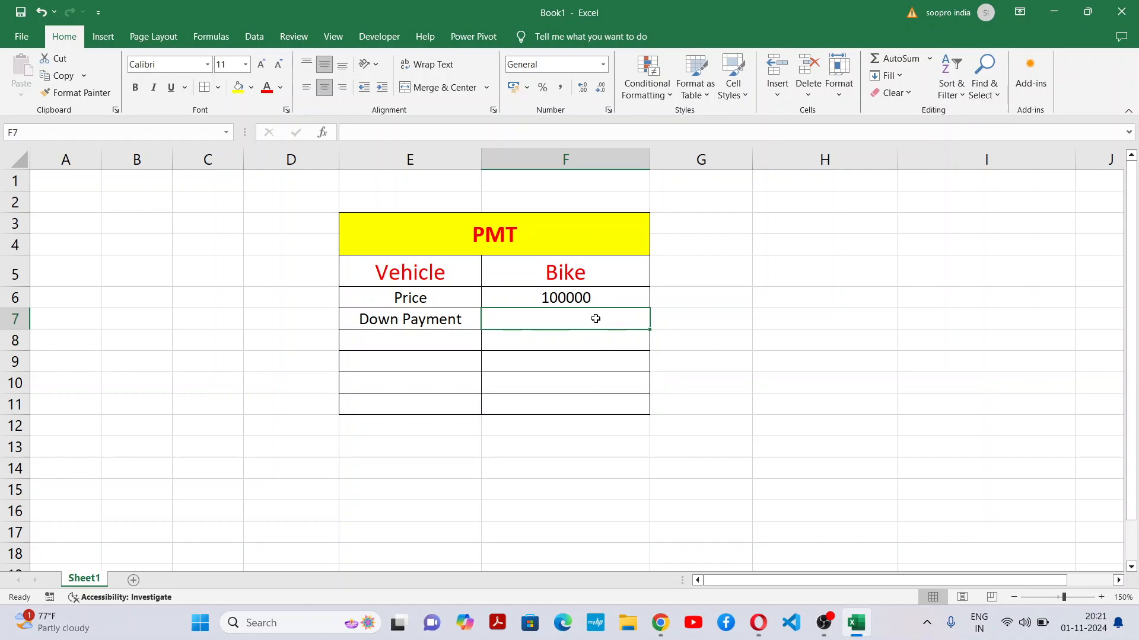
pyautogui.write('20000')
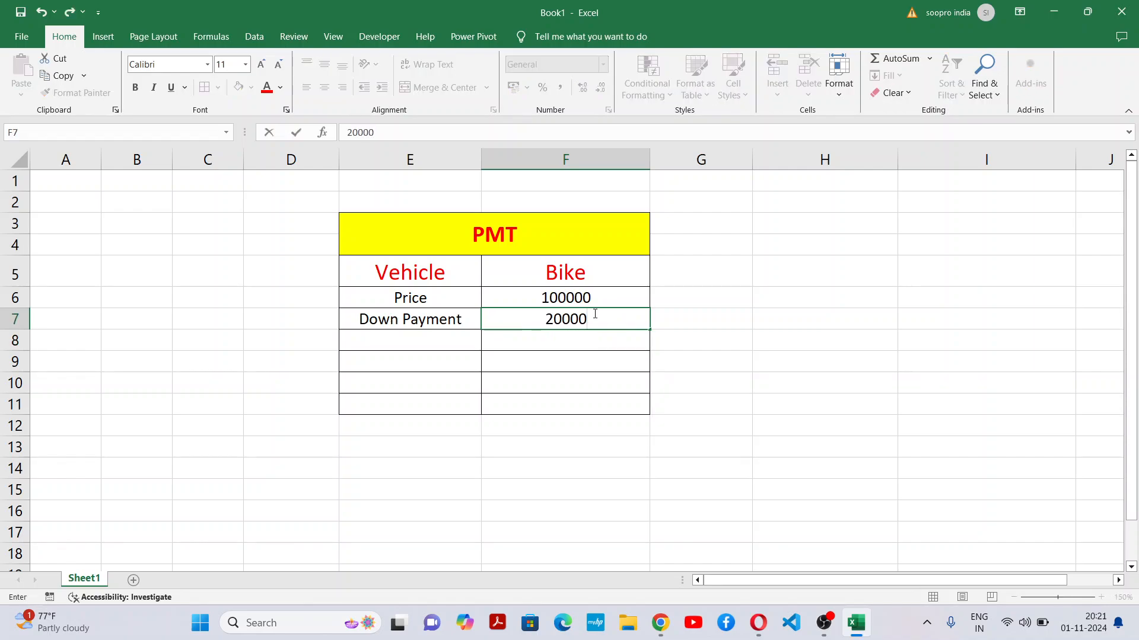
pyautogui.click(590, 374)
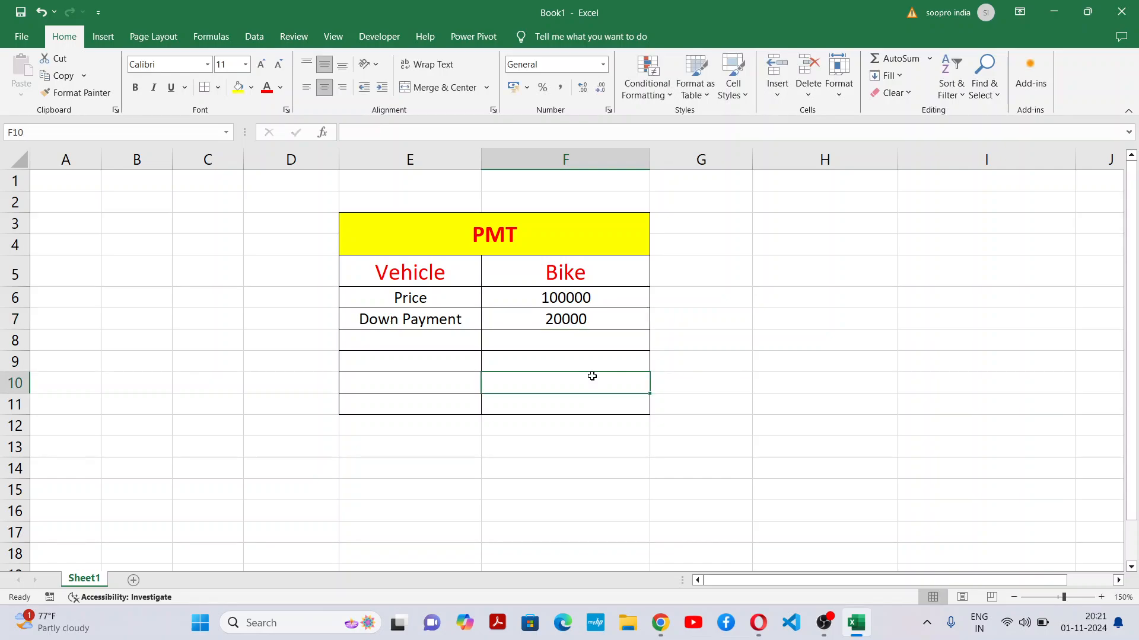
# Step: Enter the label Loan Payment in E8, below Down Payment
pyautogui.click(584, 297)
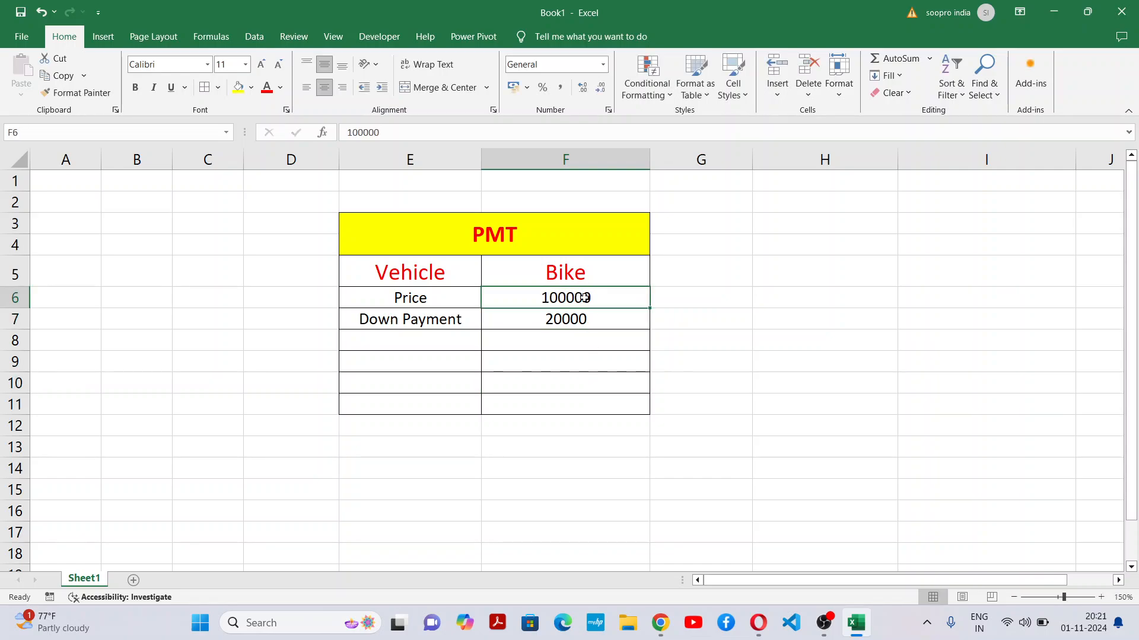
pyautogui.click(580, 320)
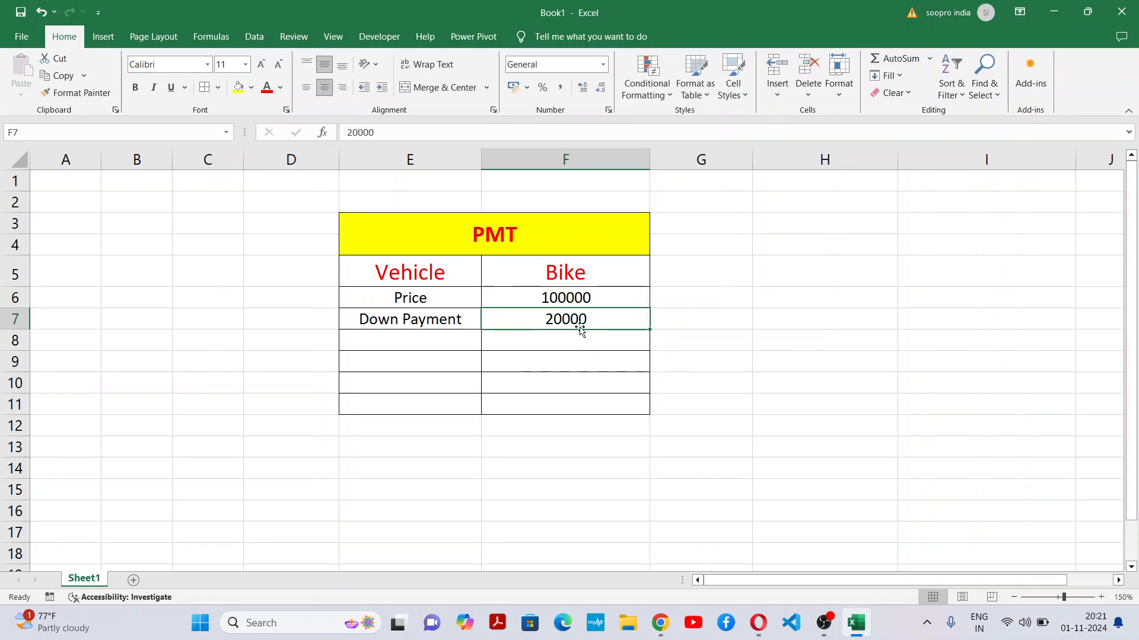
pyautogui.click(451, 337)
pyautogui.write('Loa')
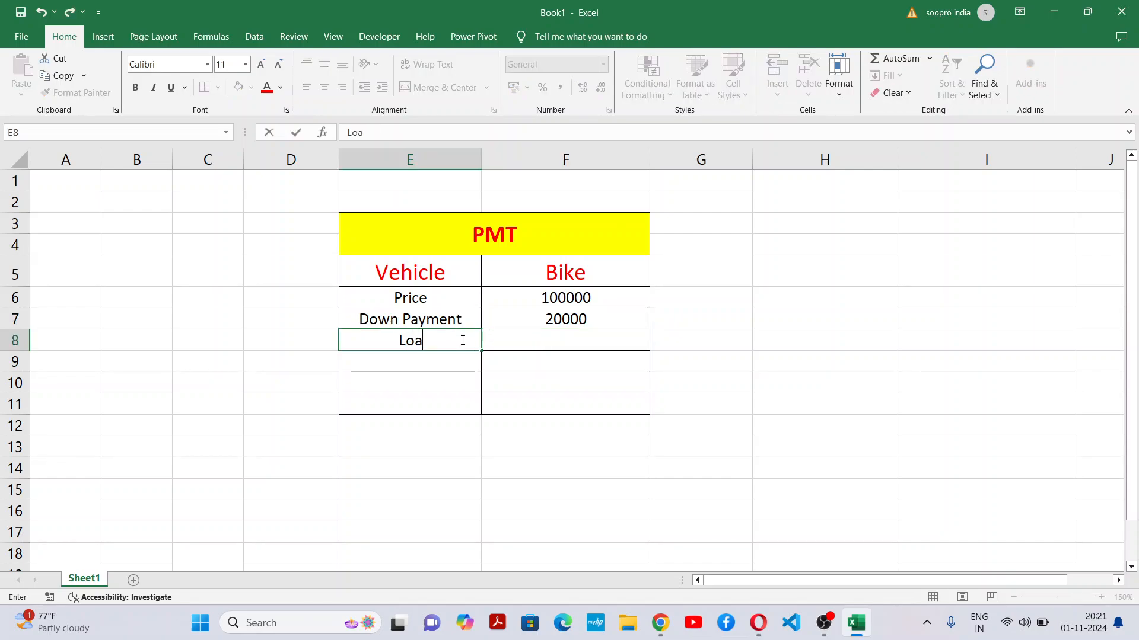
pyautogui.write('n Pay')
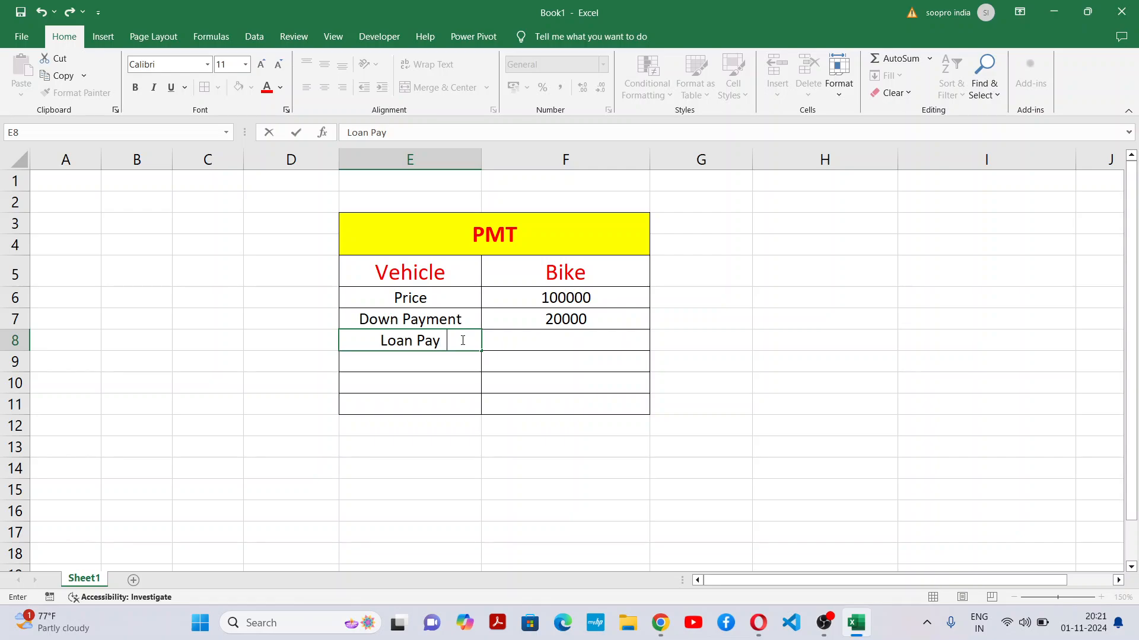
pyautogui.write('ment')
pyautogui.press('Tab')
# Step: Calculate the loan amount in F8 as price minus down payment with the formula =F6-F7
pyautogui.write('=')
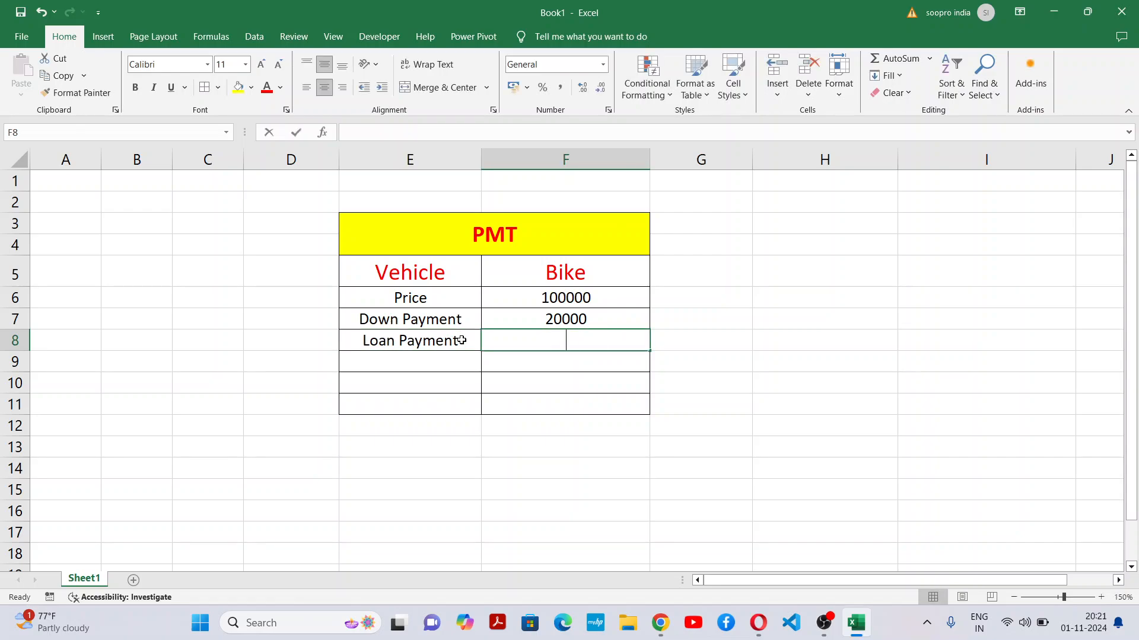
pyautogui.click(604, 292)
pyautogui.write('-')
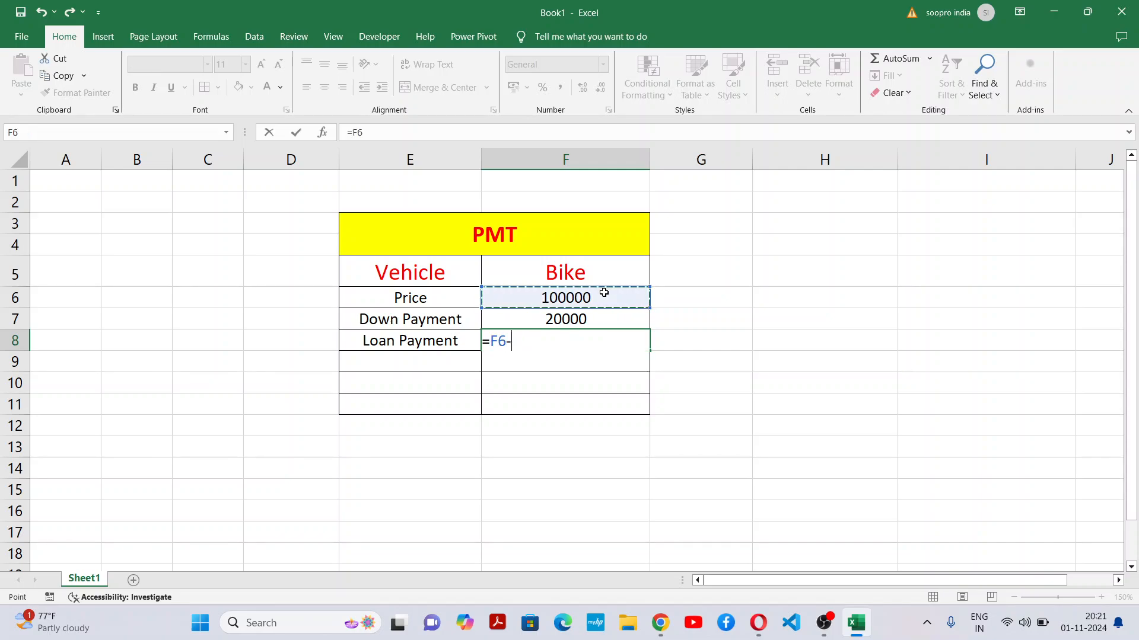
pyautogui.click(580, 319)
pyautogui.press('Return')
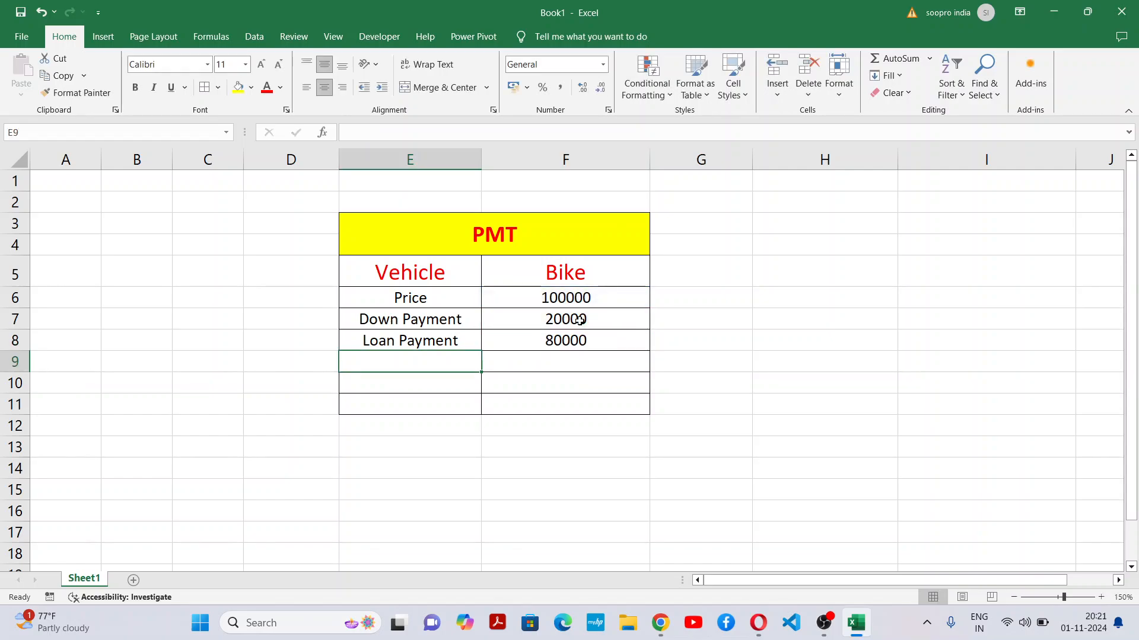
pyautogui.click(564, 356)
pyautogui.press('Up')
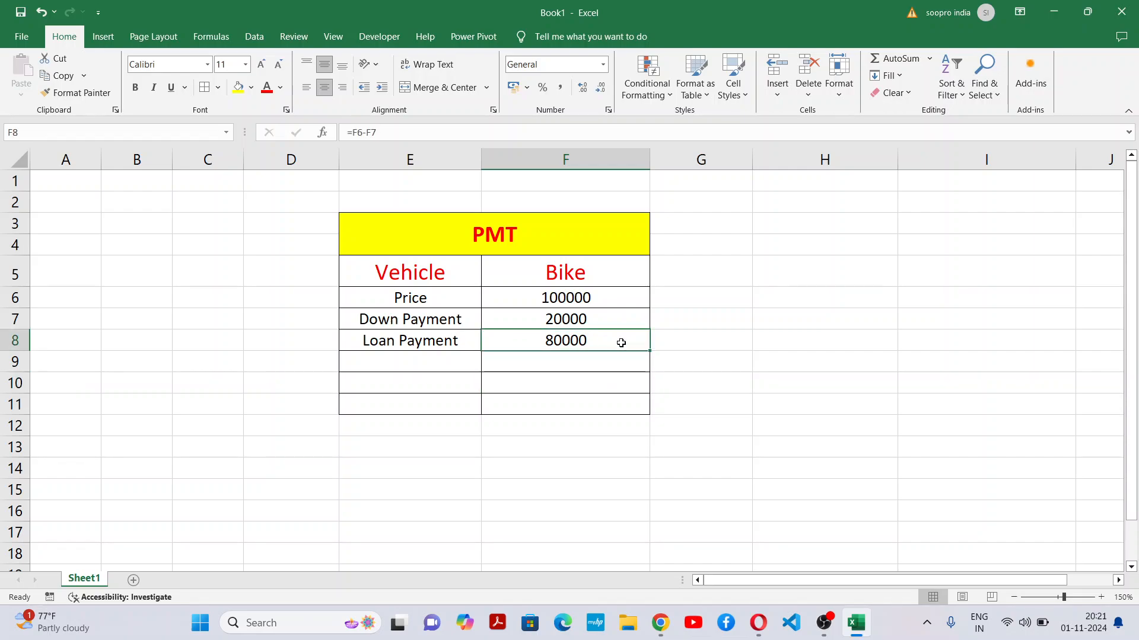
pyautogui.click(618, 295)
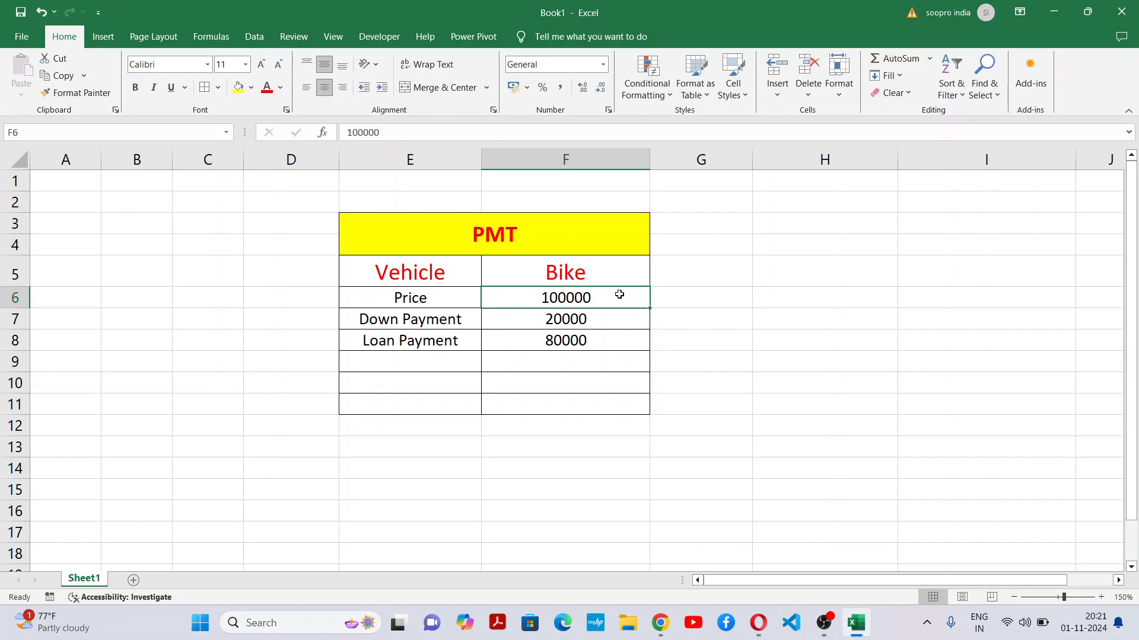
pyautogui.click(609, 337)
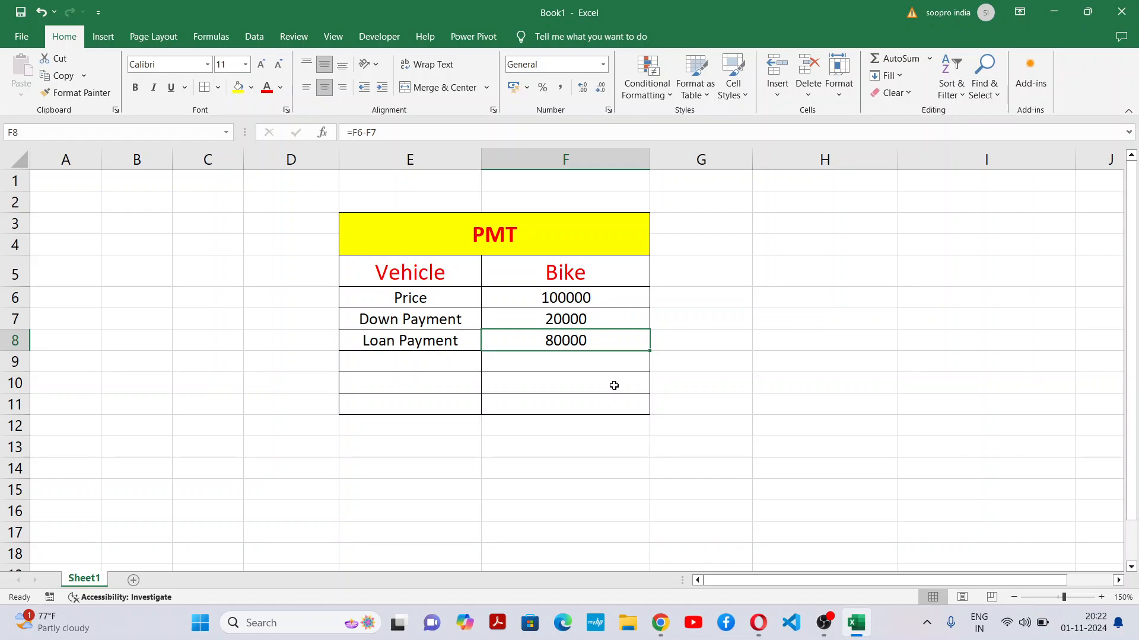
# Step: Enter the label NPER in E9 and the value 3 in F9
pyautogui.press('Left')
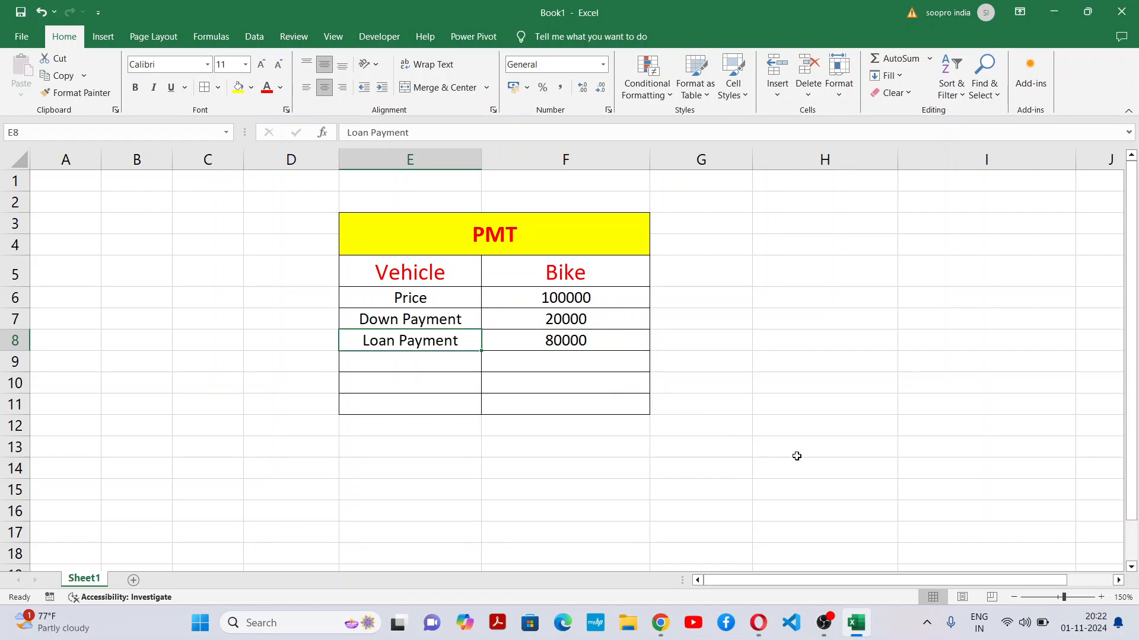
pyautogui.press('Down')
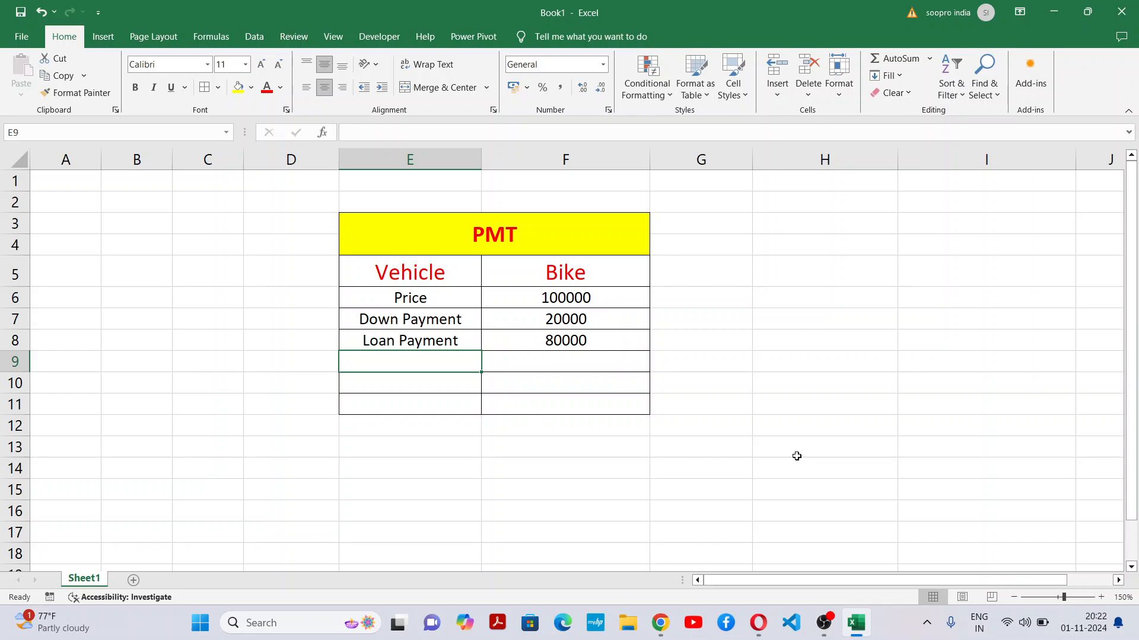
pyautogui.write('NPER')
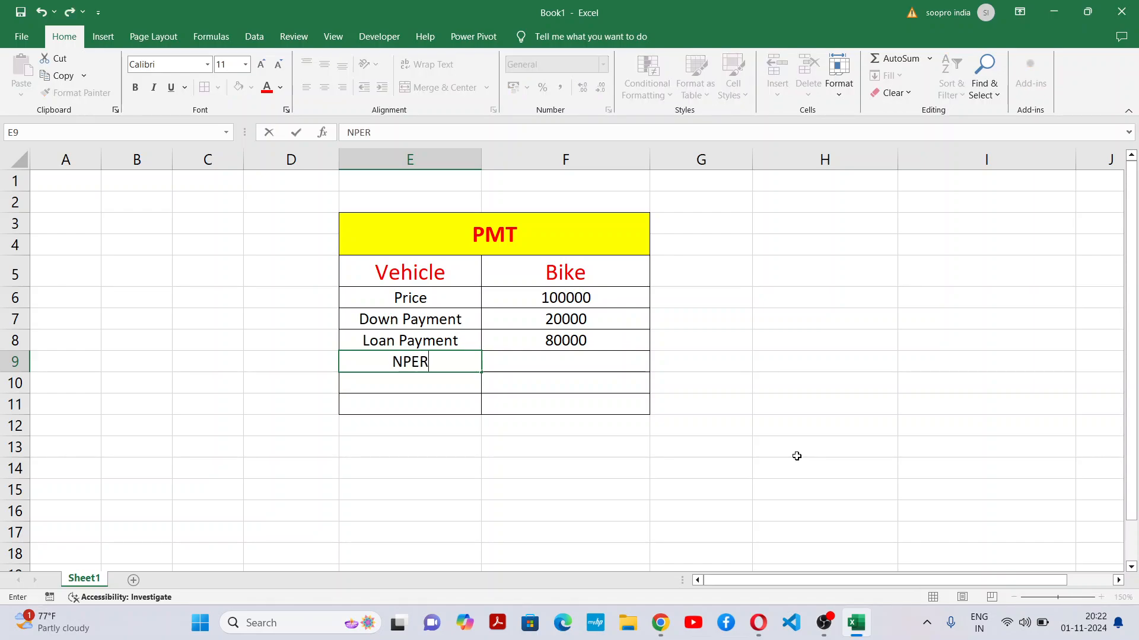
pyautogui.press('Tab')
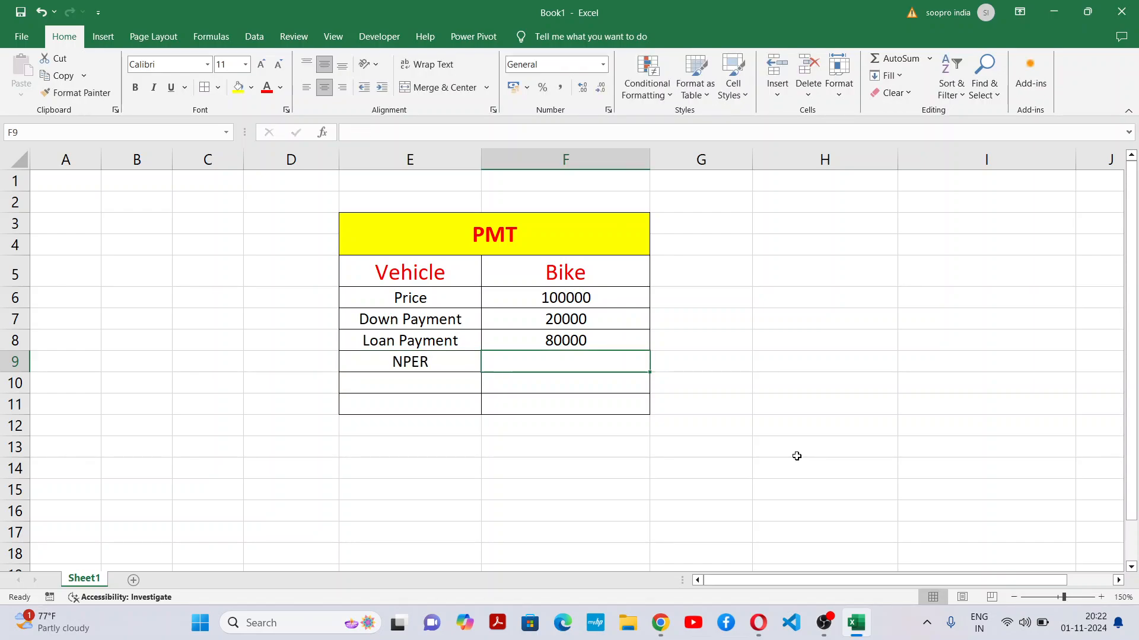
pyautogui.write('3')
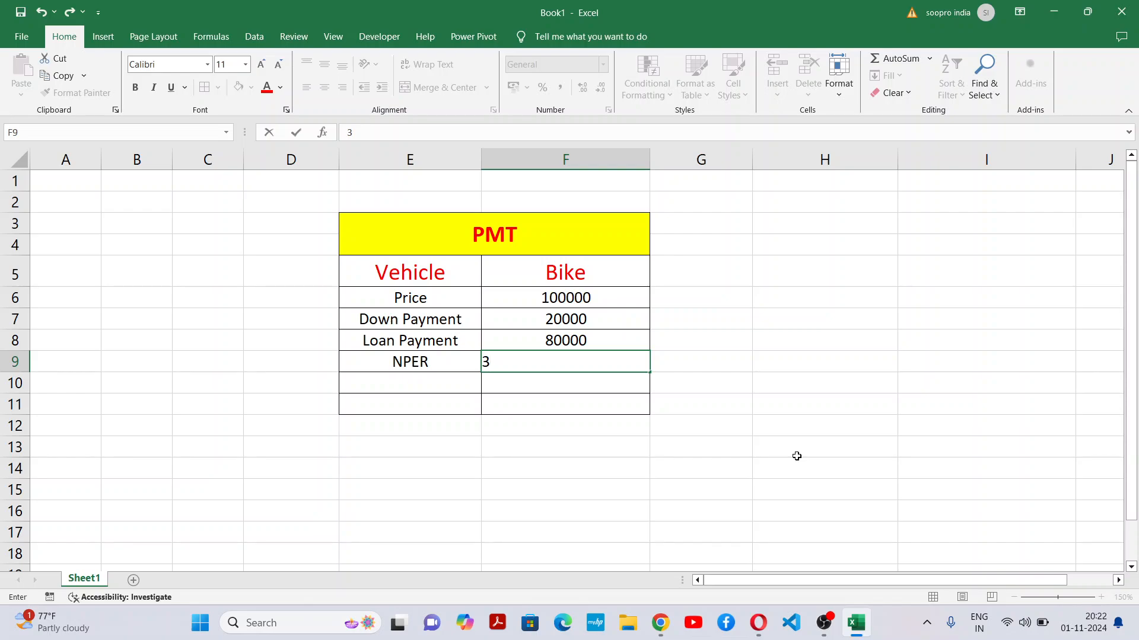
pyautogui.press('Return')
pyautogui.press('Left')
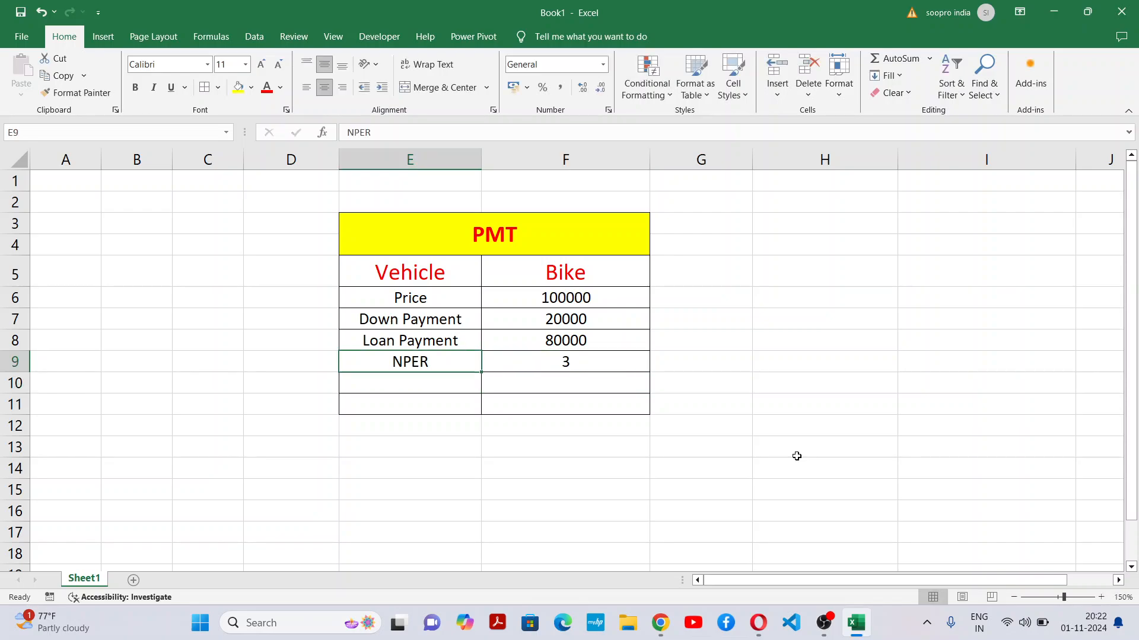
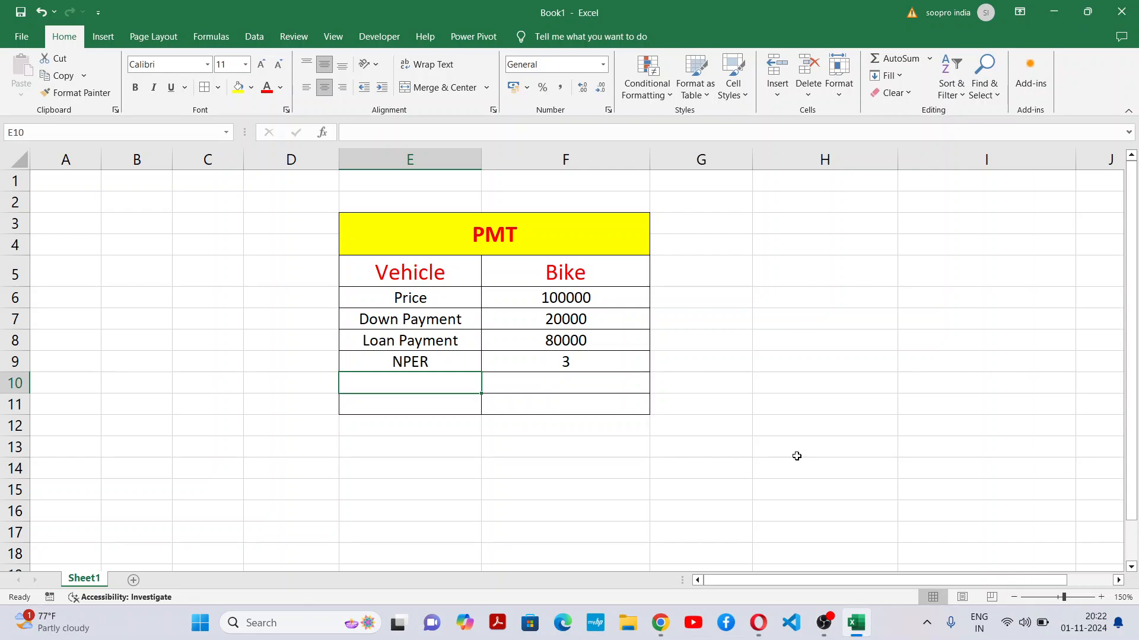
# Step: Enter the label Rate in E10 and the value 12% in F10
pyautogui.write('Ra')
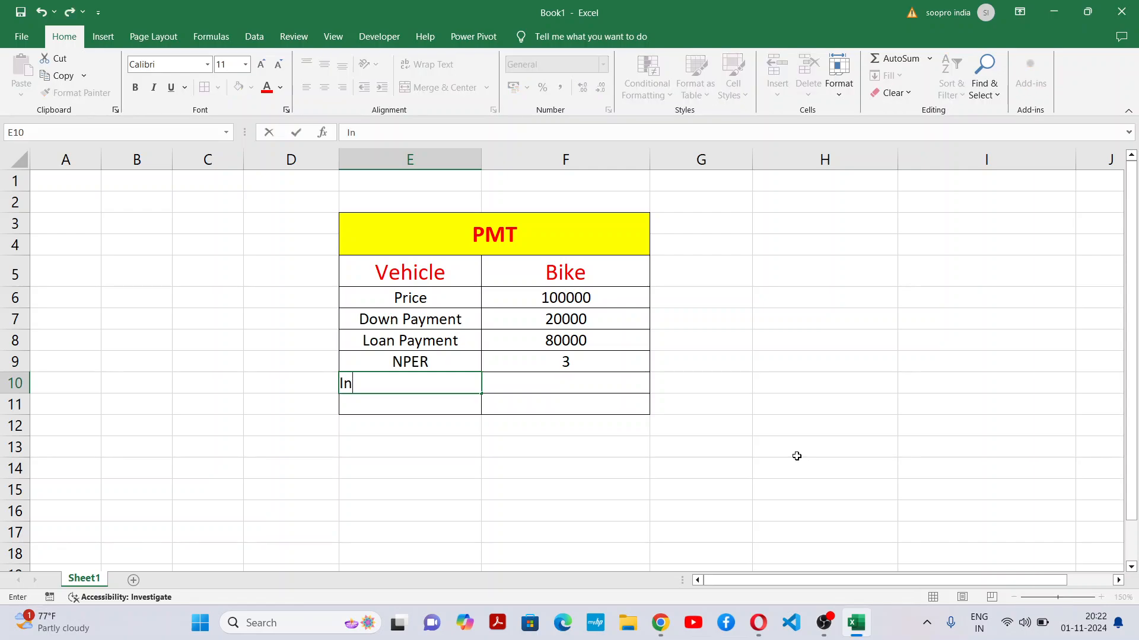
pyautogui.press('BackSpace')
pyautogui.press('BackSpace')
pyautogui.write('Rate')
pyautogui.press('Tab')
pyautogui.write('12')
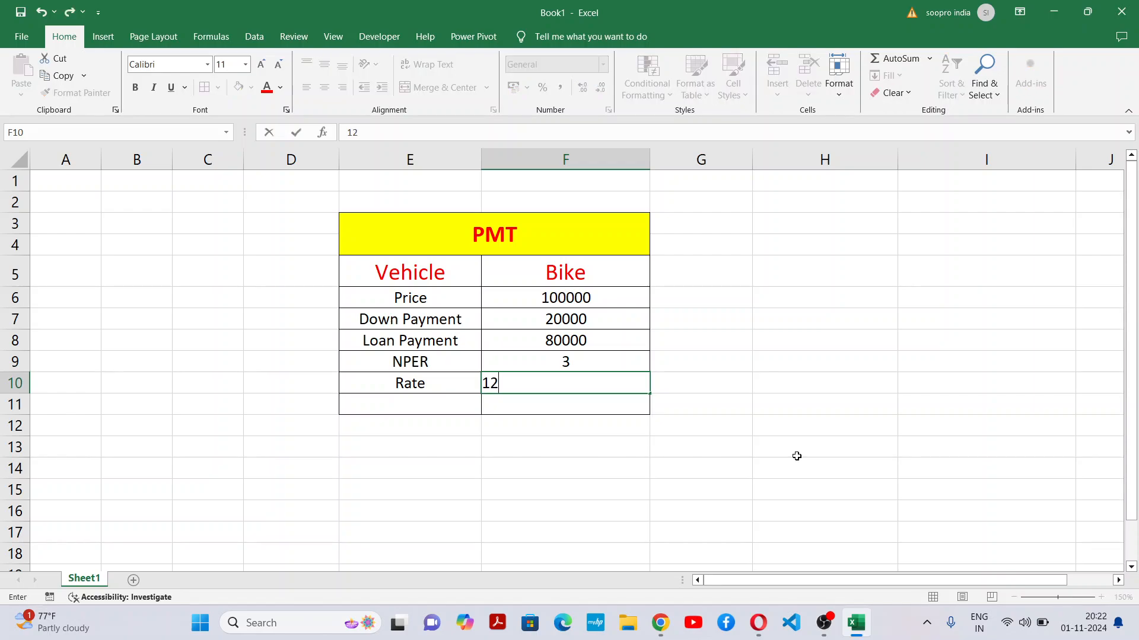
pyautogui.write('%')
pyautogui.click(610, 508)
# Step: Change the label in E10 to "Intt. Rate"
pyautogui.click(376, 375)
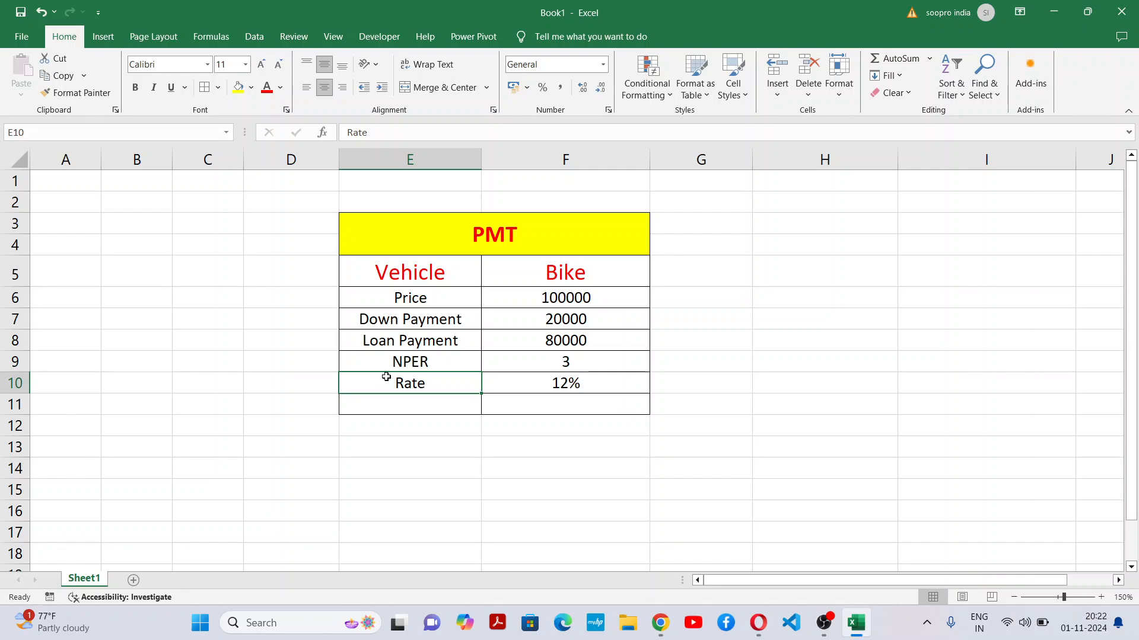
pyautogui.doubleClick(388, 387)
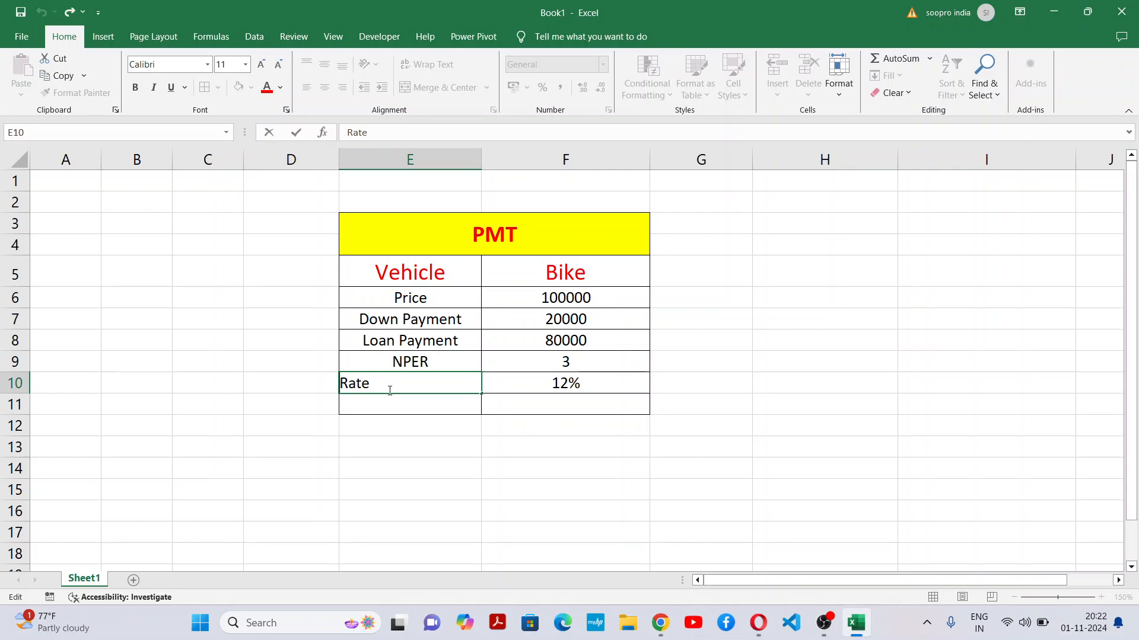
pyautogui.write('Intt.')
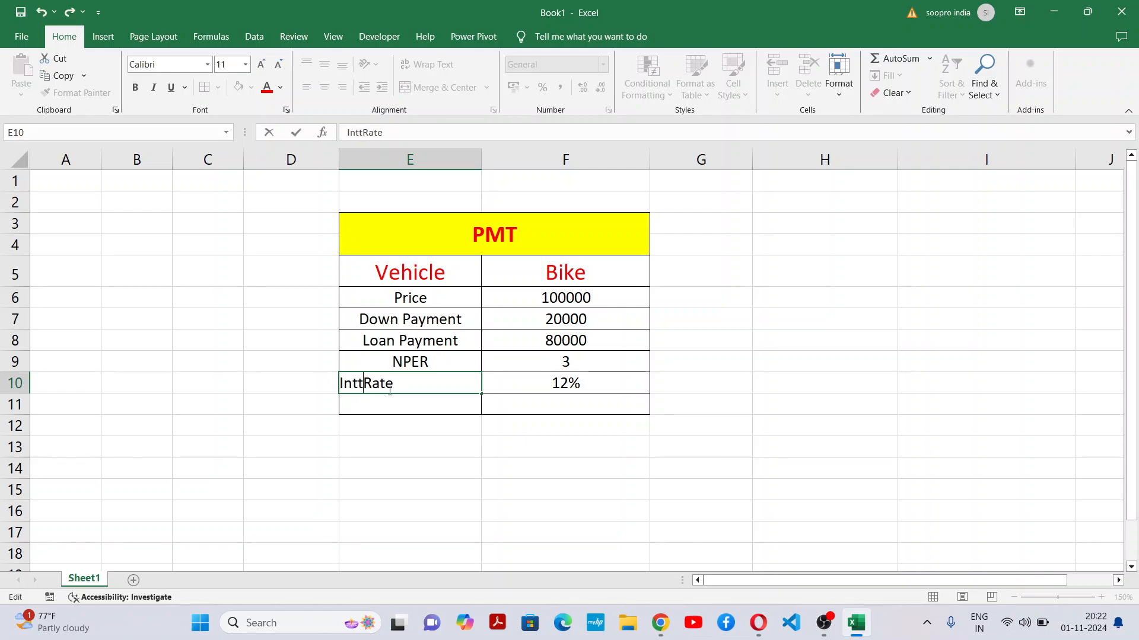
pyautogui.click(445, 470)
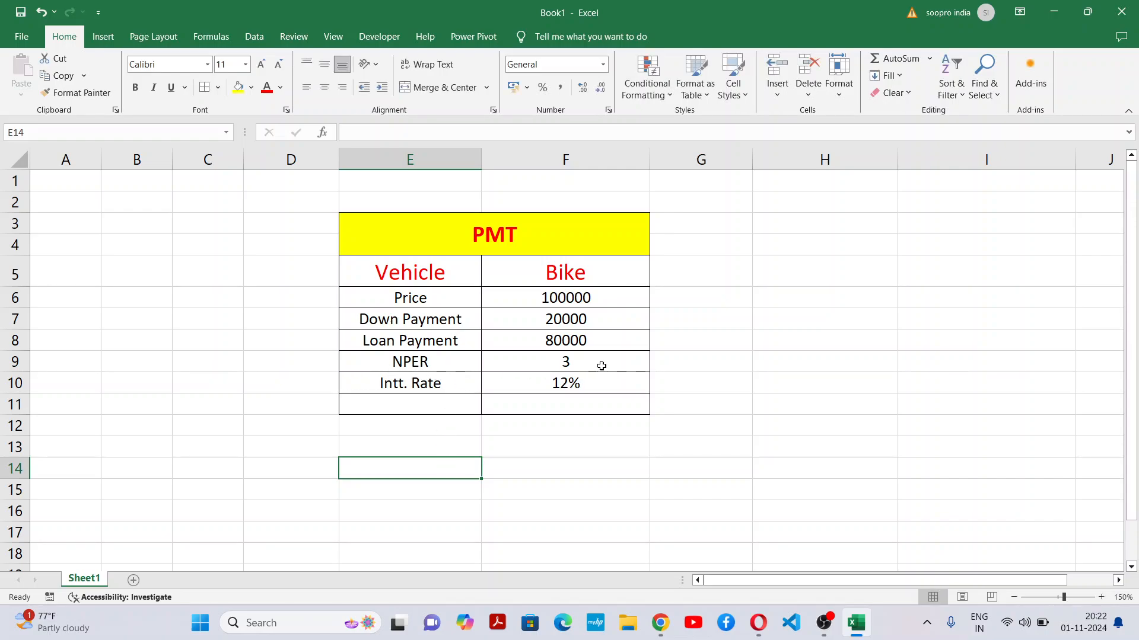
# Step: Review the loan payment, NPER and interest rate values in F8 to F10
pyautogui.click(624, 341)
pyautogui.click(598, 379)
pyautogui.click(604, 363)
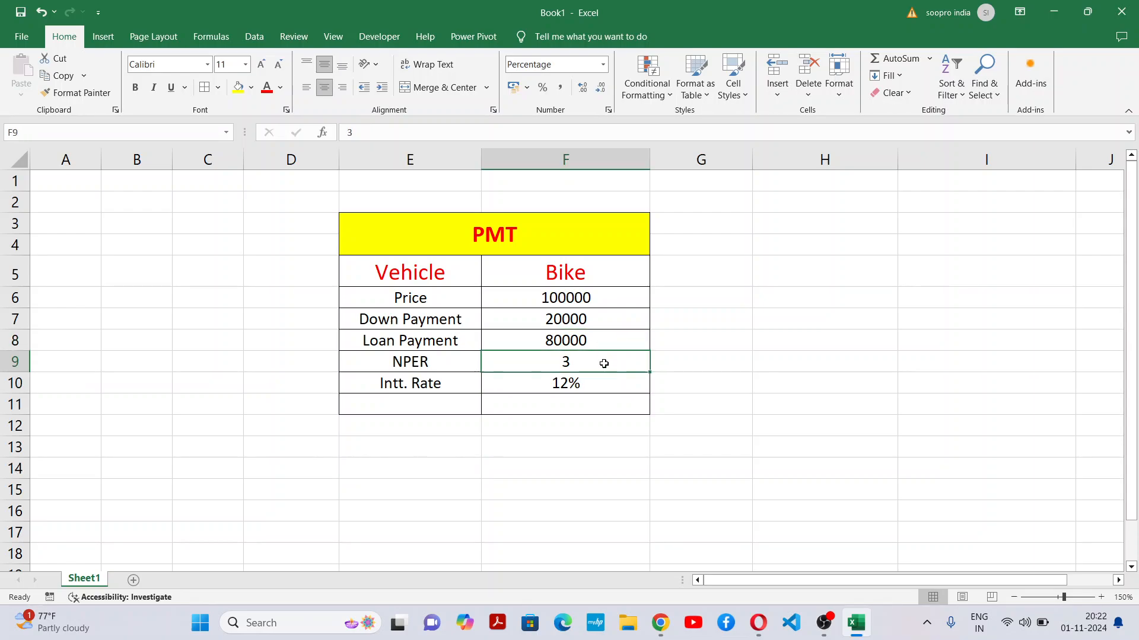
pyautogui.click(610, 338)
pyautogui.click(603, 375)
pyautogui.click(605, 342)
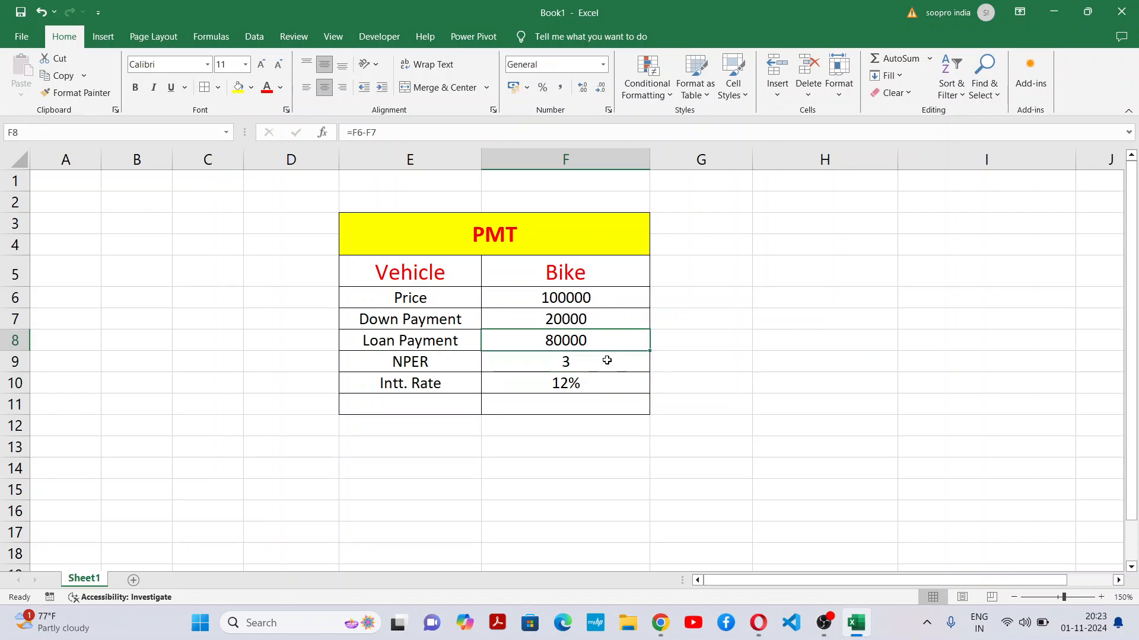
pyautogui.click(604, 362)
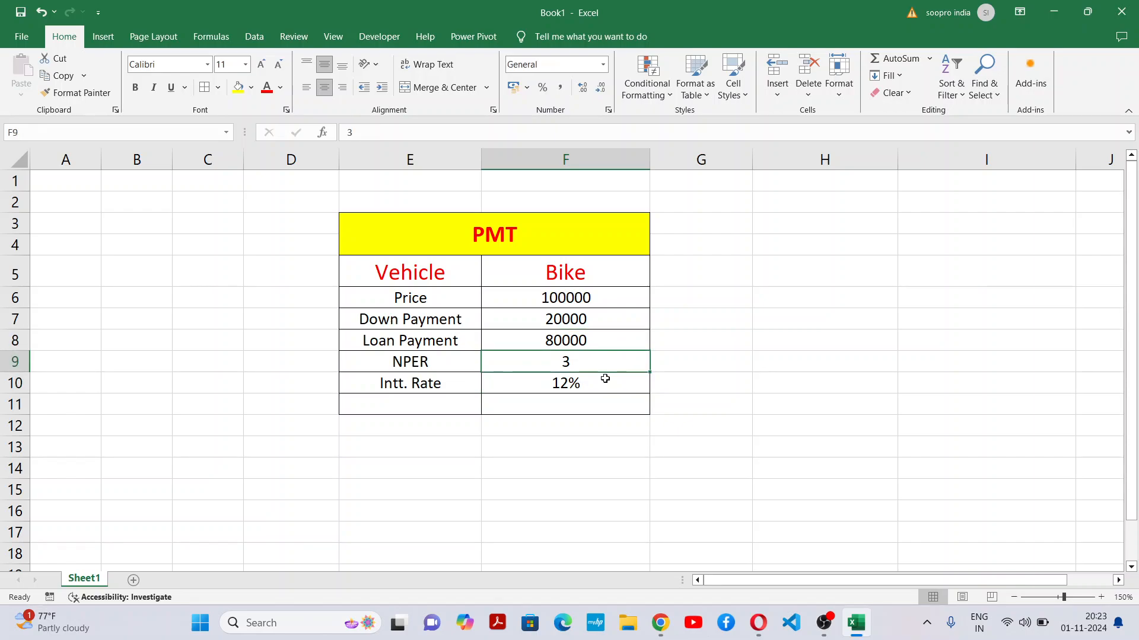
pyautogui.click(605, 379)
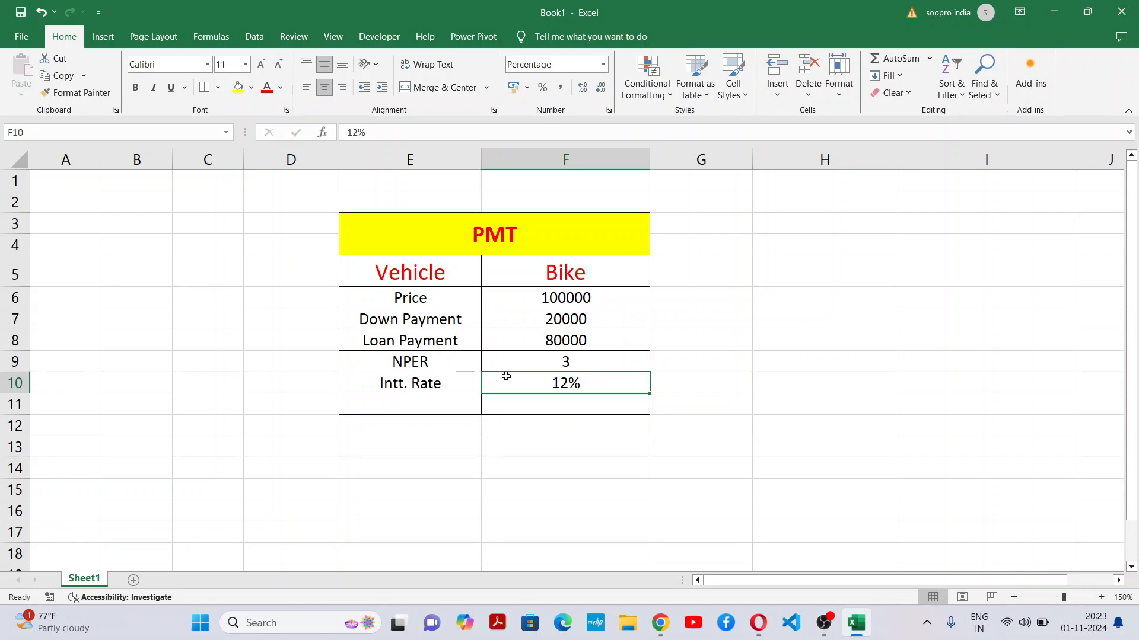
pyautogui.click(526, 426)
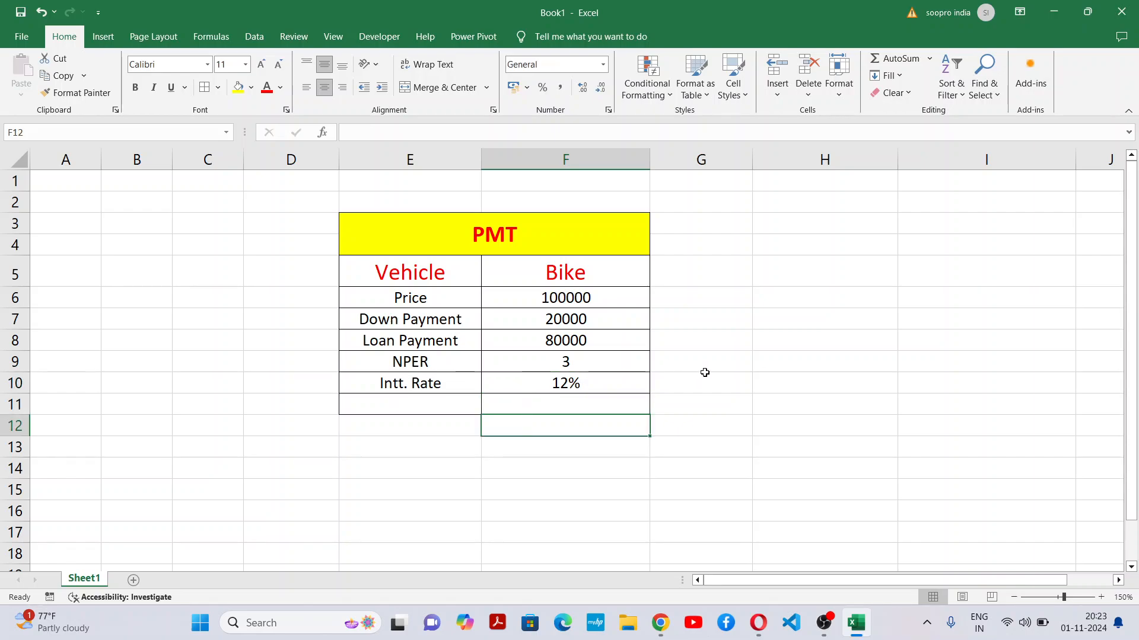
# Step: Apply thick outside borders around the PMT table from the title through the Intt. Rate row, E3:F10
pyautogui.click(527, 226)
pyautogui.moveTo(527, 226); pyautogui.dragTo(541, 384)
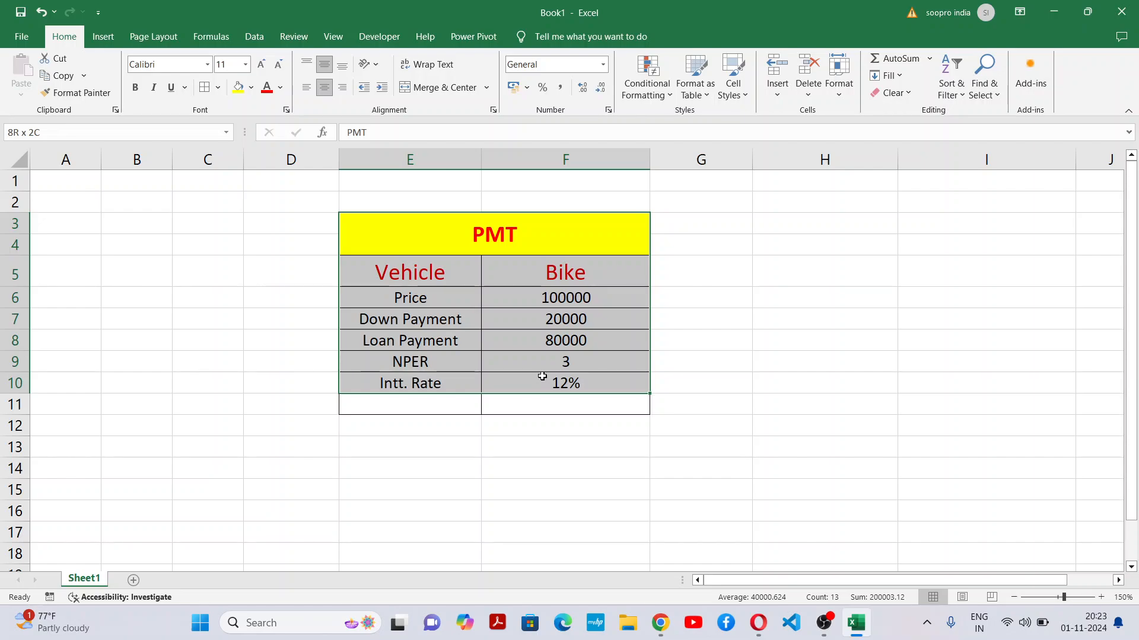
pyautogui.click(218, 88)
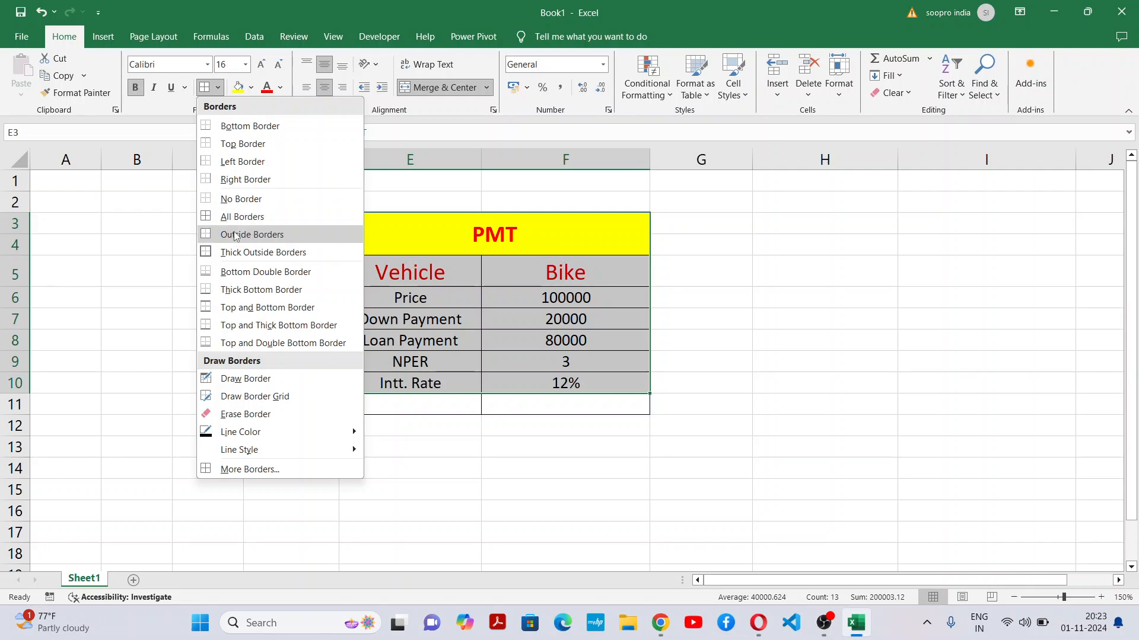
pyautogui.click(235, 251)
pyautogui.click(772, 506)
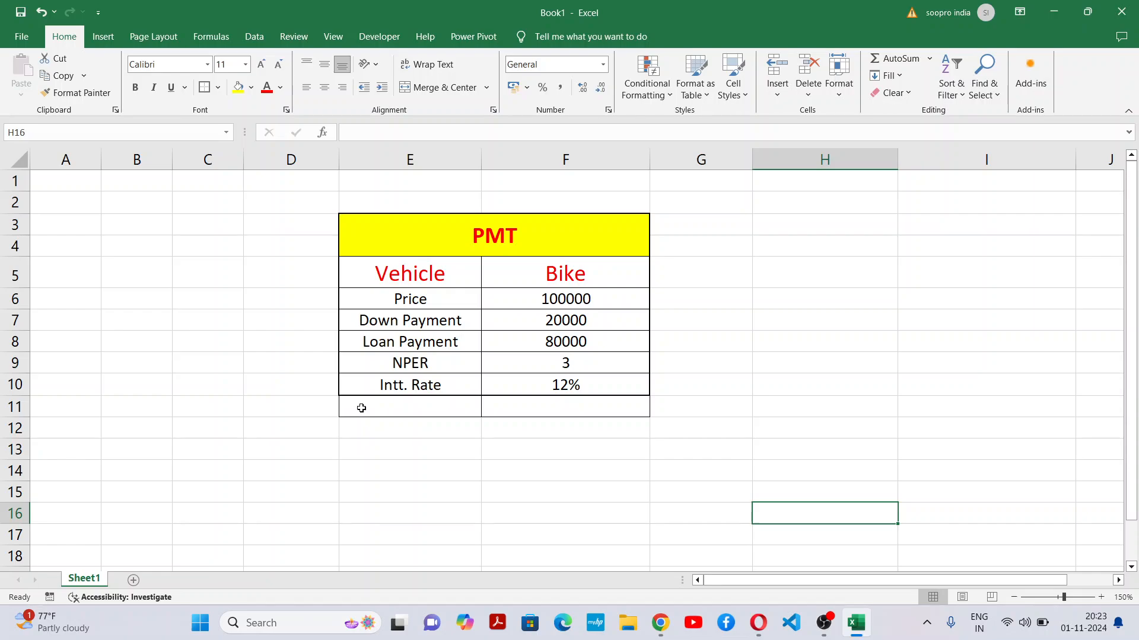
# Step: Enter the label Yearly in E12, leaving row 11 empty below the PMT table
pyautogui.scroll(-1, 521, 424)
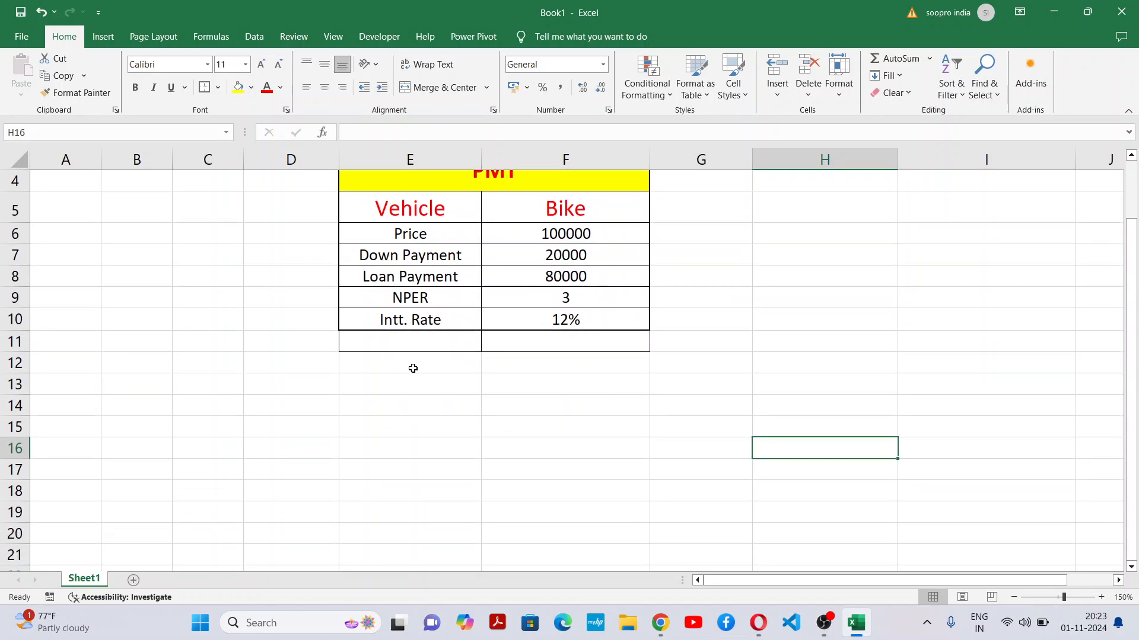
pyautogui.click(415, 364)
pyautogui.scroll(1, 593, 449)
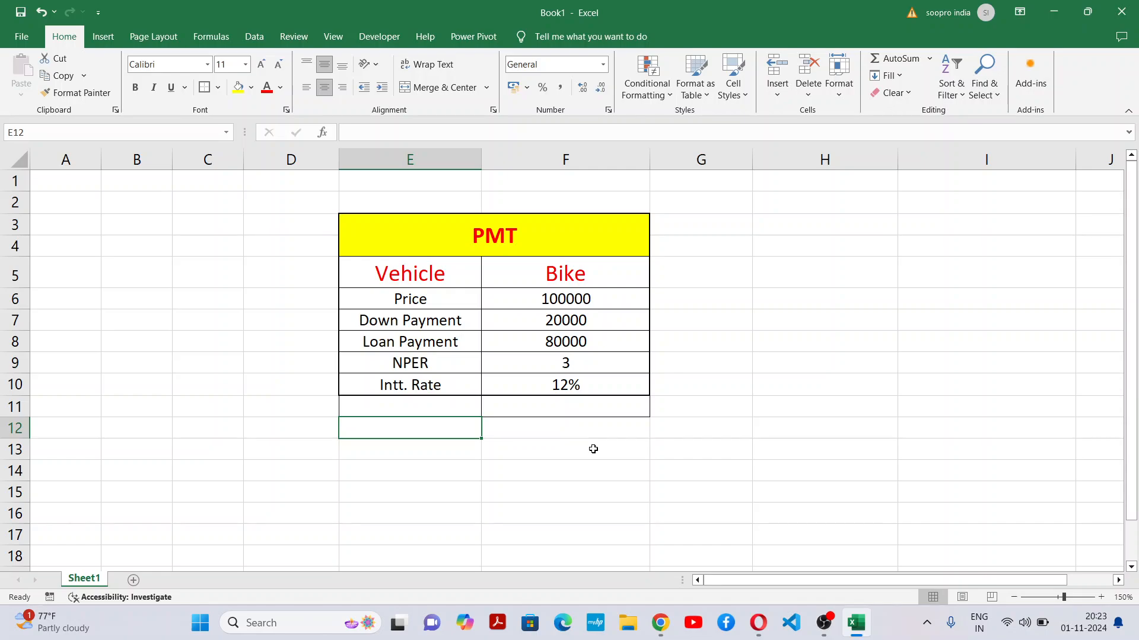
pyautogui.write('Yearly')
pyautogui.press('Tab')
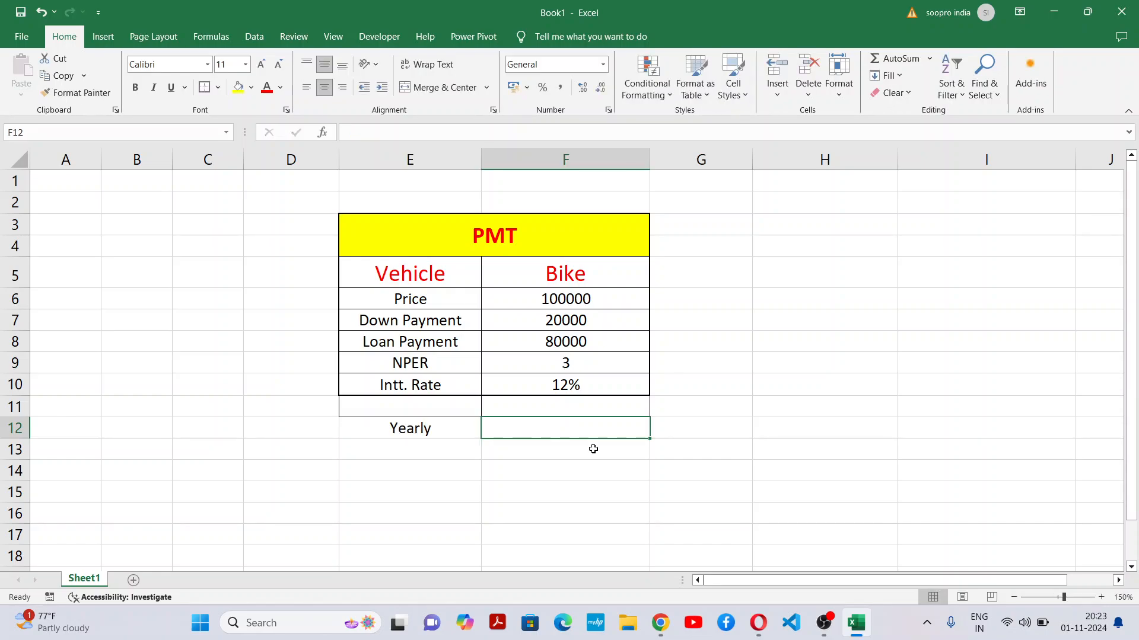
# Step: Enter the label Semi Yearly in E13, below Yearly
pyautogui.press('Left')
pyautogui.press('Down')
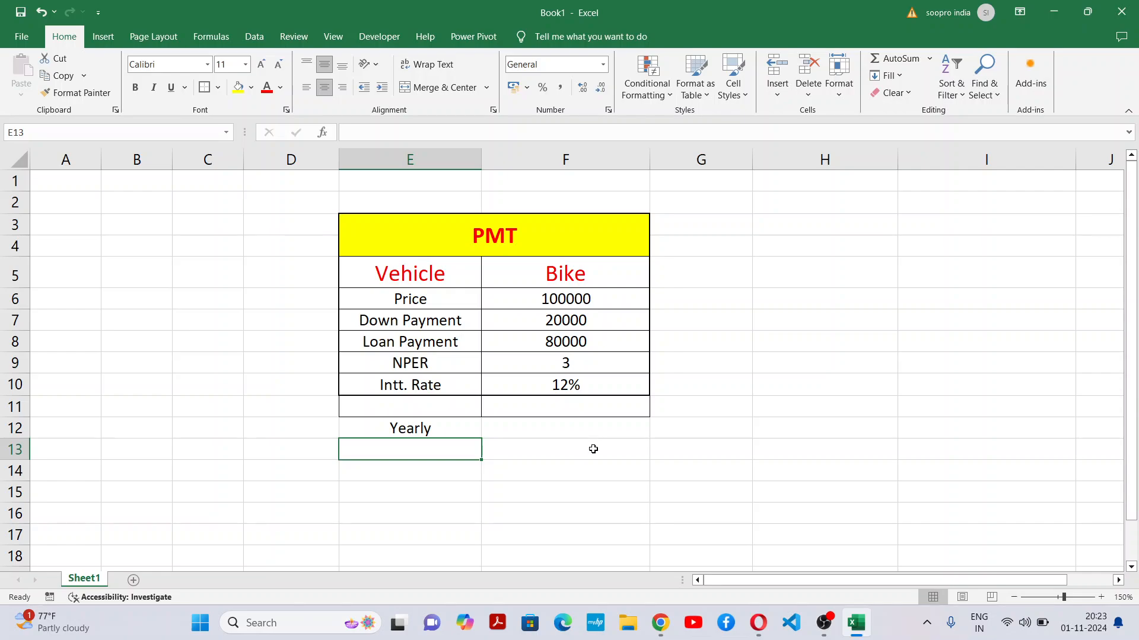
pyautogui.write('Se')
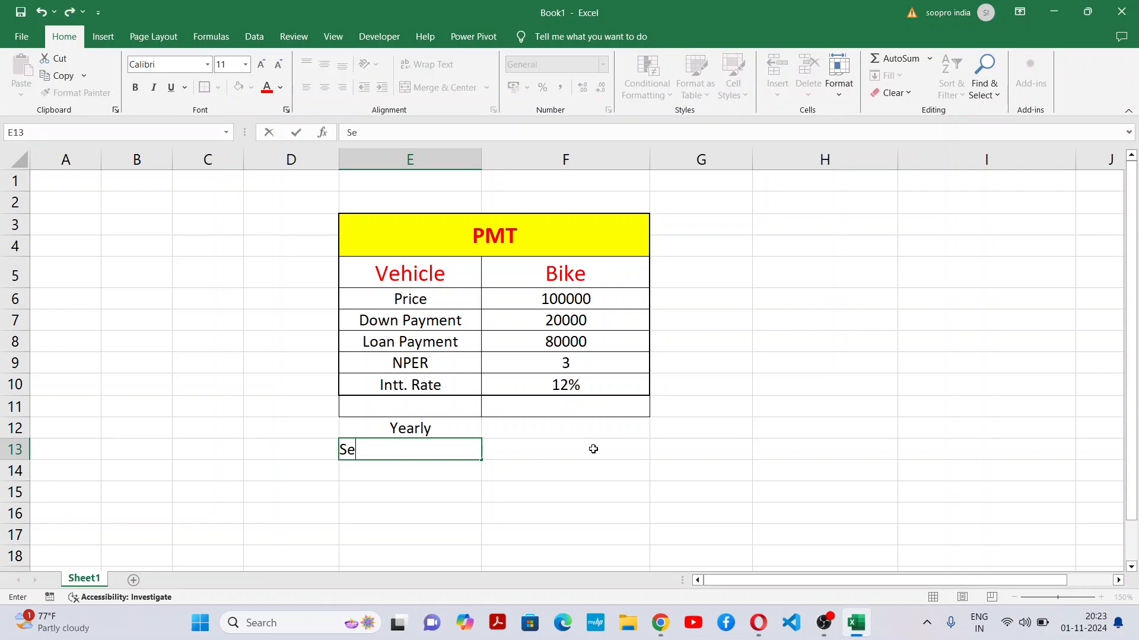
pyautogui.write('miearly')
pyautogui.press('Return')
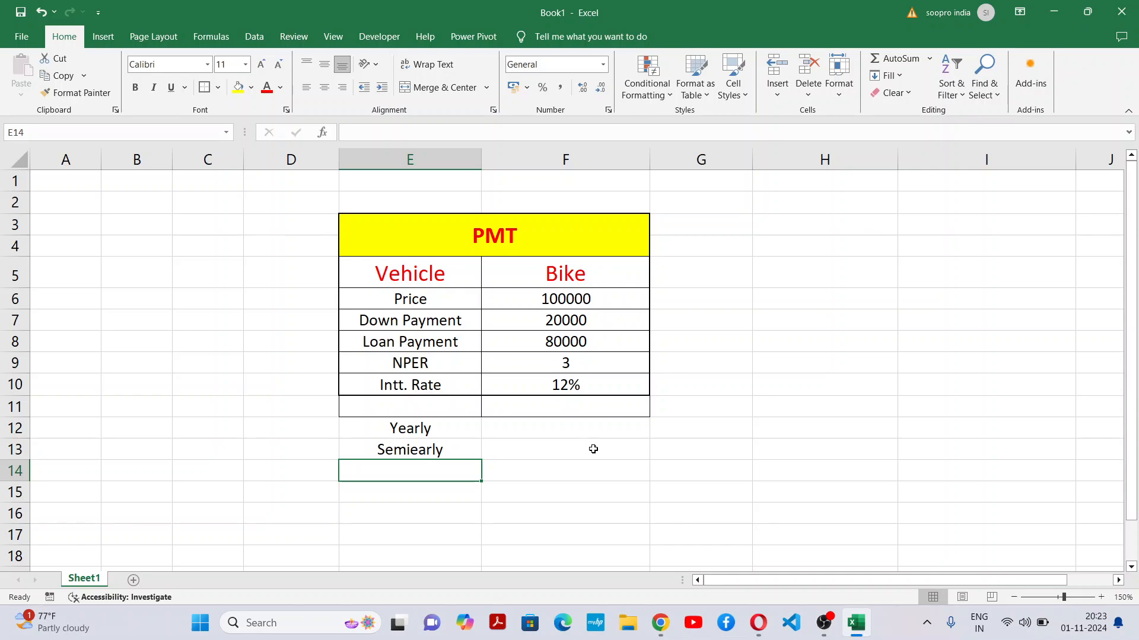
pyautogui.press('Up')
pyautogui.write('Se')
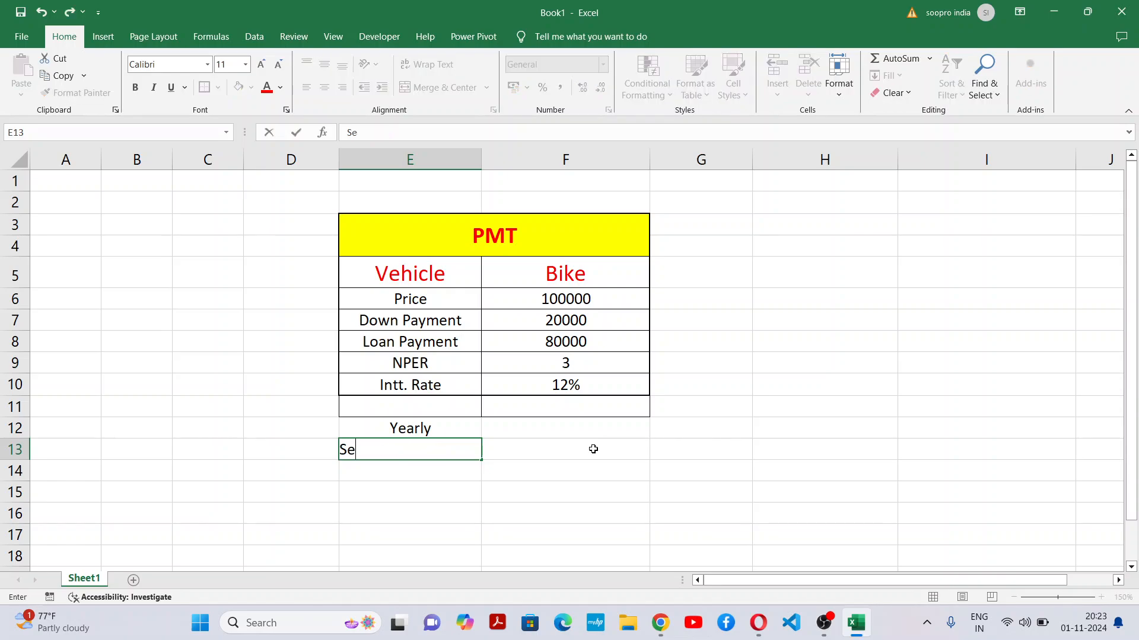
pyautogui.write('mi Yearly')
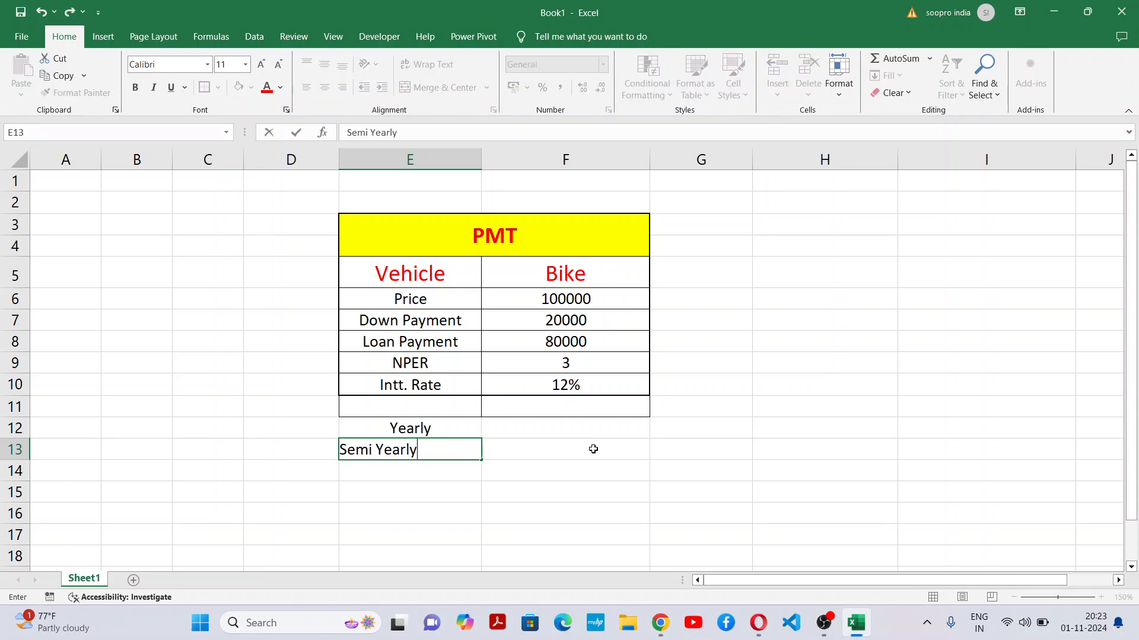
pyautogui.press('Return')
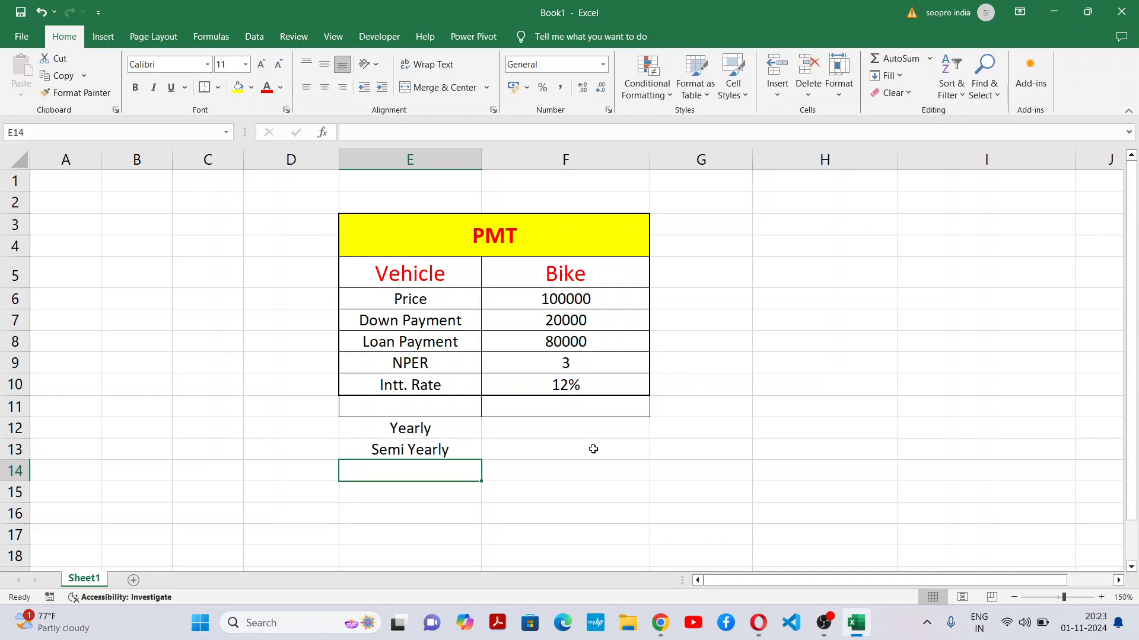
# Step: Enter the labels Quarterly, Monthly and Weekly in cells E14 to E16
pyautogui.write('Quart')
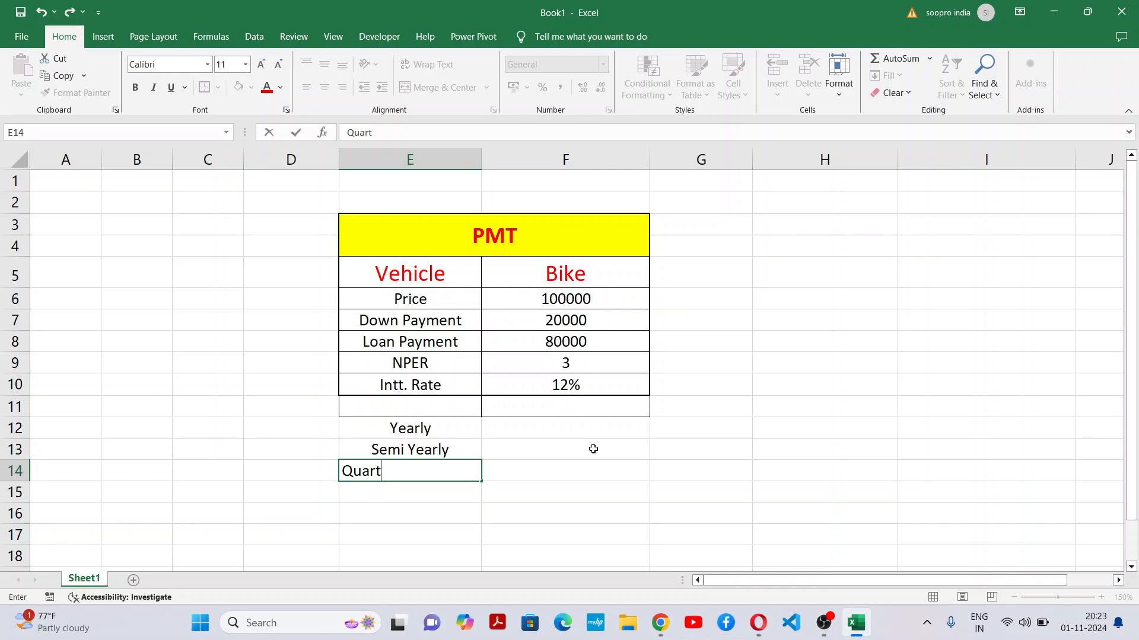
pyautogui.write('erly')
pyautogui.press('Return')
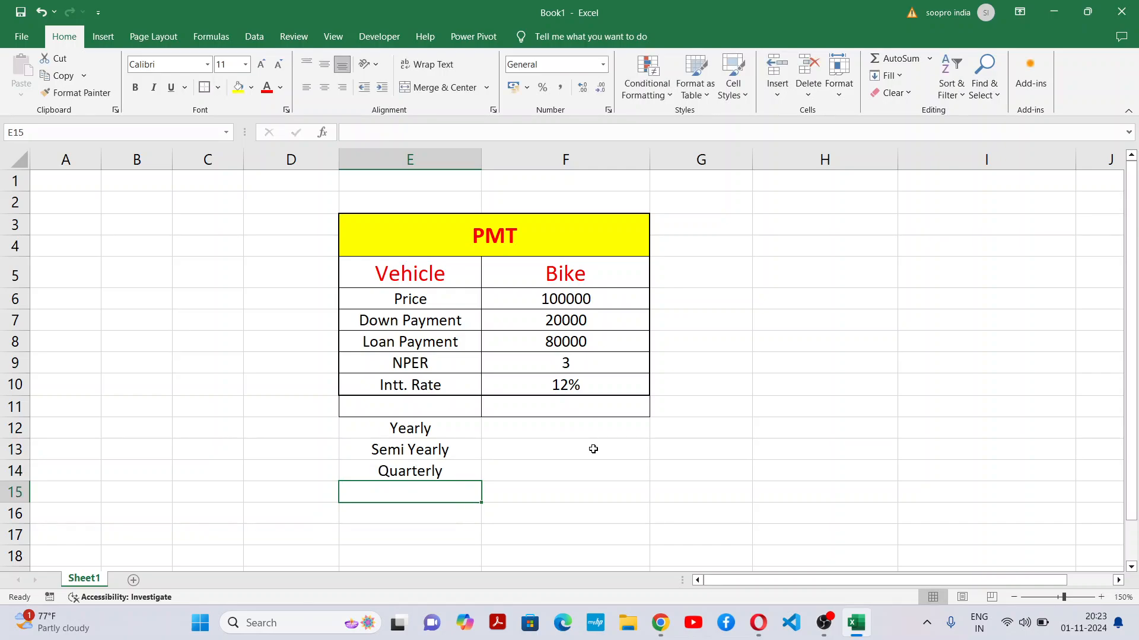
pyautogui.write('Monthly')
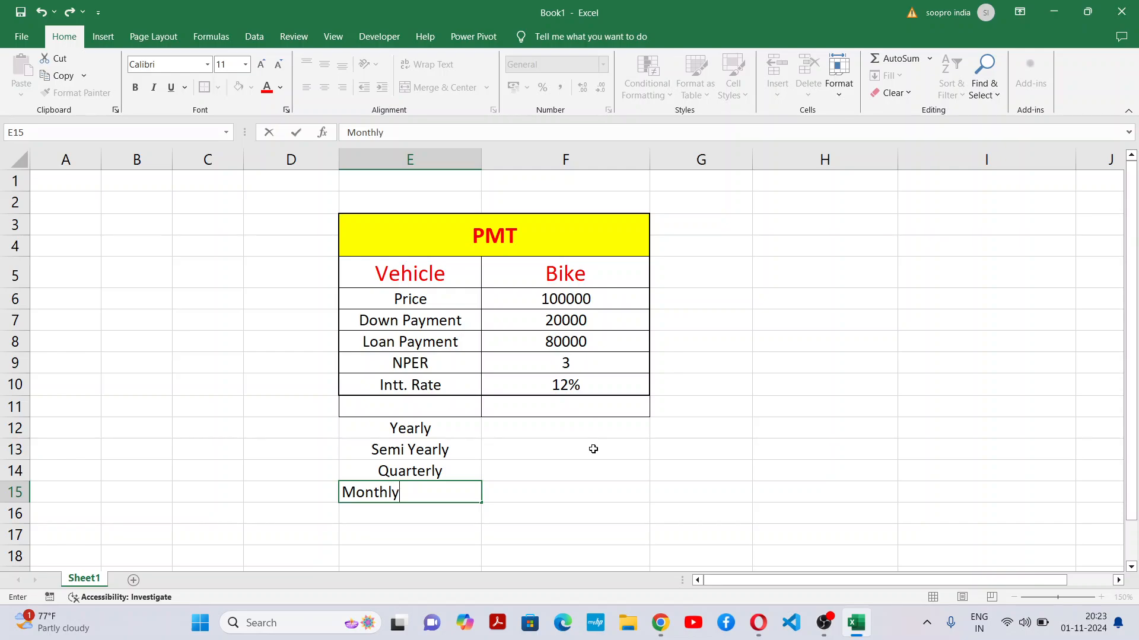
pyautogui.press('Return')
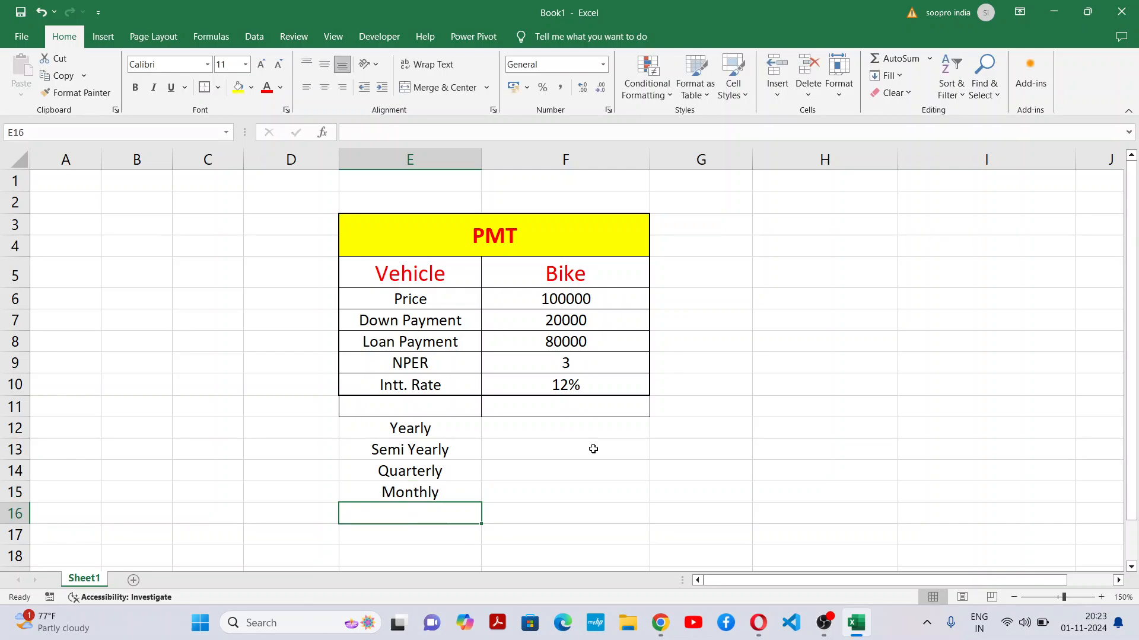
pyautogui.write('Weekly')
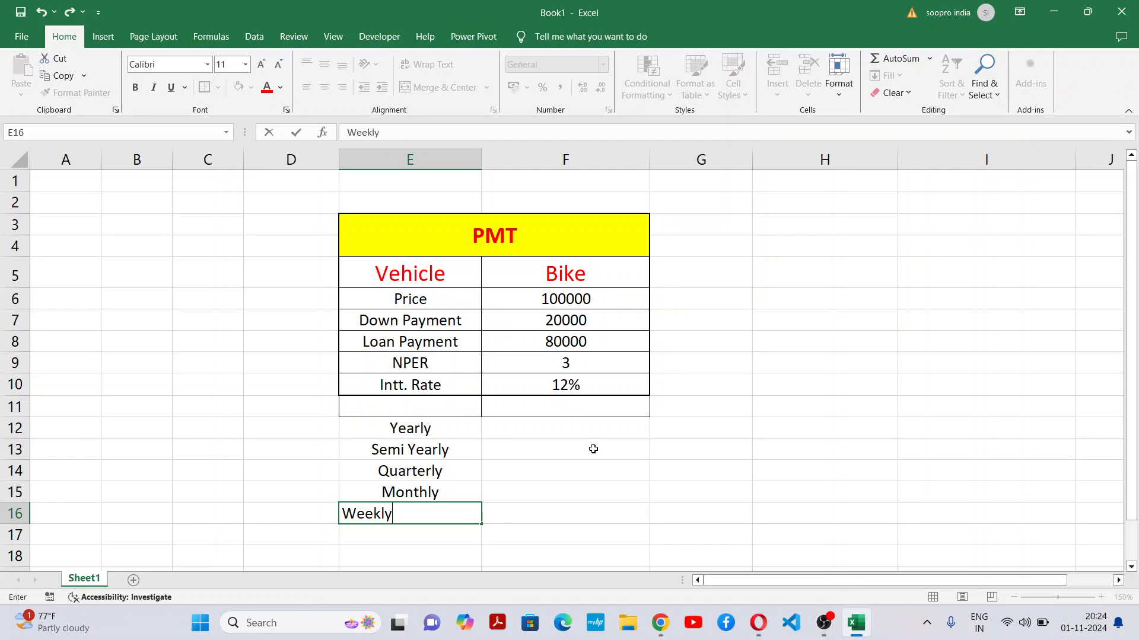
pyautogui.click(742, 495)
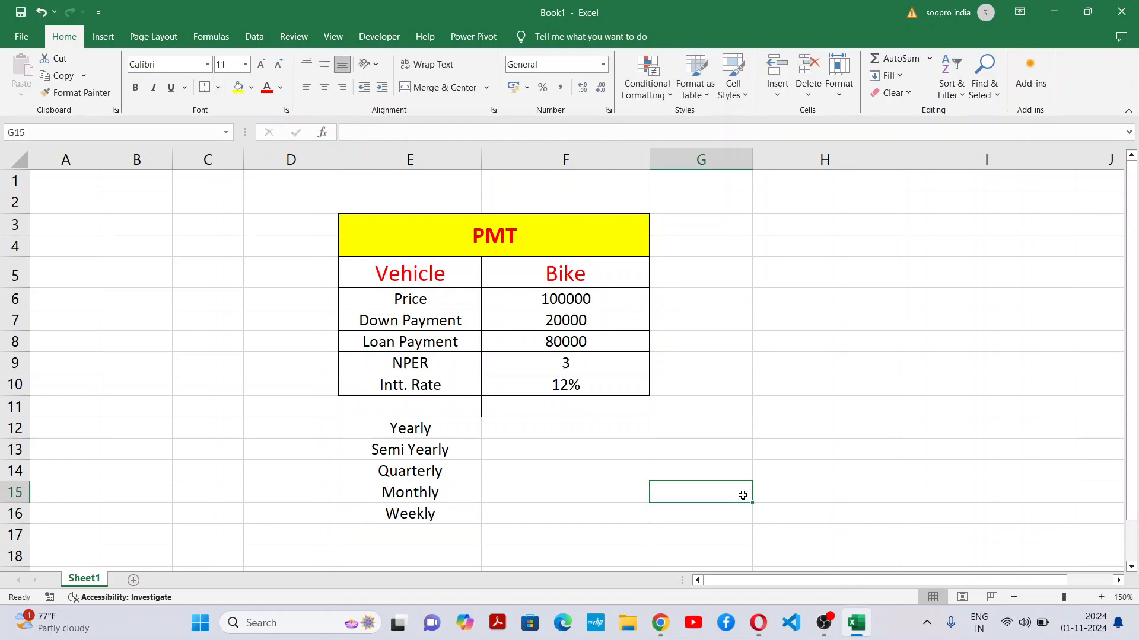
# Step: Apply all borders to the payment frequency block E12:F16
pyautogui.scroll(-1, 579, 447)
pyautogui.scroll(1, 579, 447)
pyautogui.moveTo(446, 429); pyautogui.dragTo(608, 516)
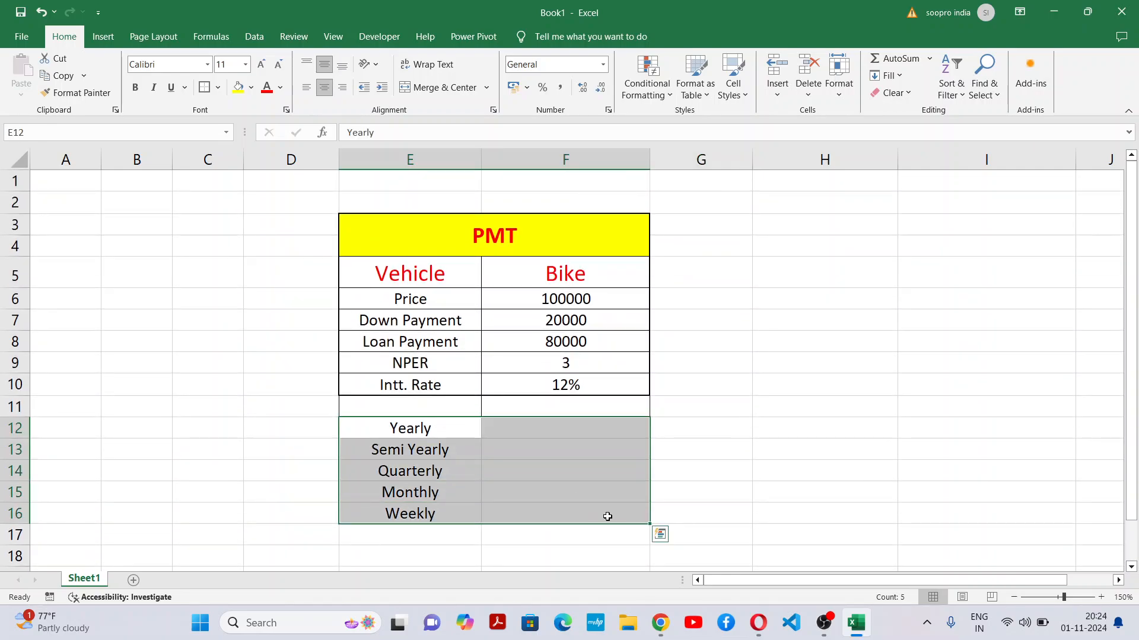
pyautogui.click(218, 87)
pyautogui.click(253, 217)
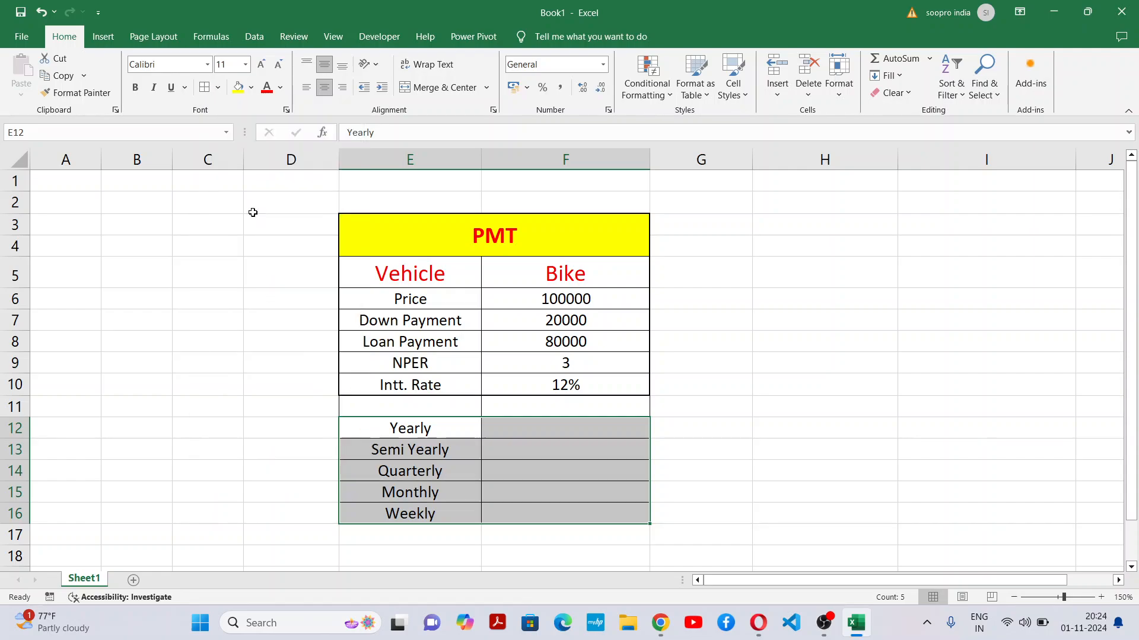
pyautogui.click(615, 495)
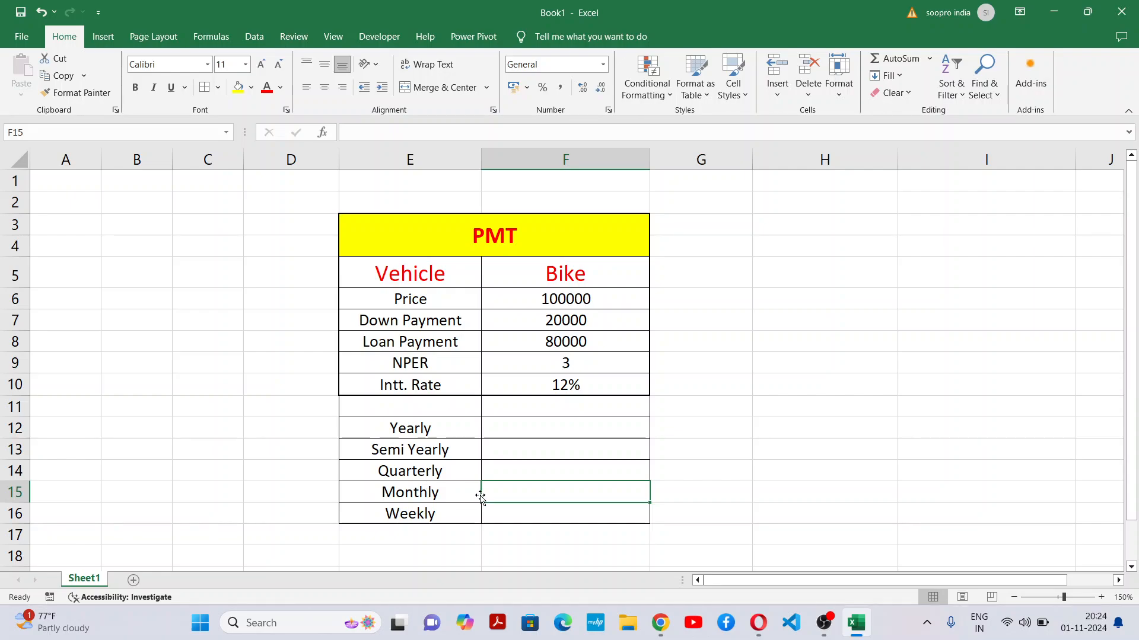
pyautogui.click(579, 426)
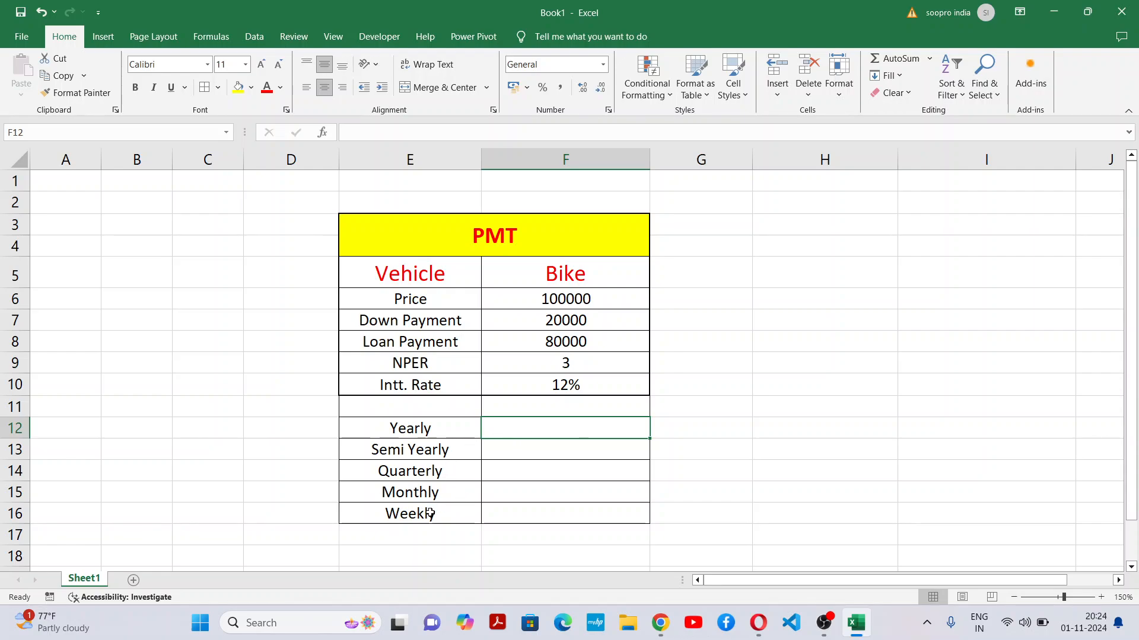
pyautogui.click(440, 493)
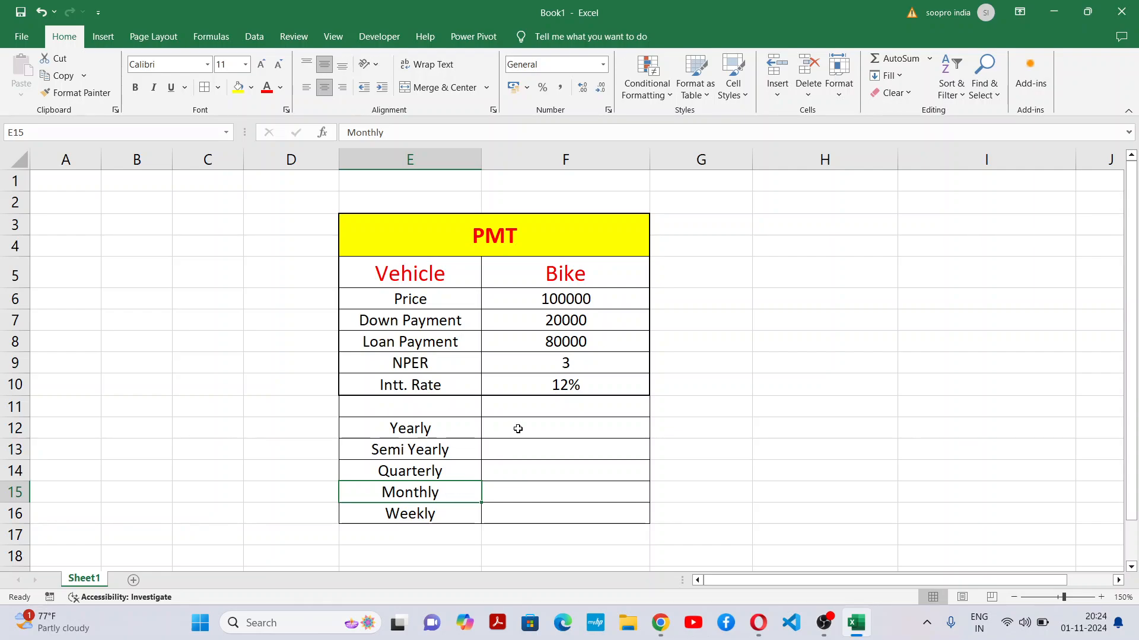
pyautogui.click(568, 432)
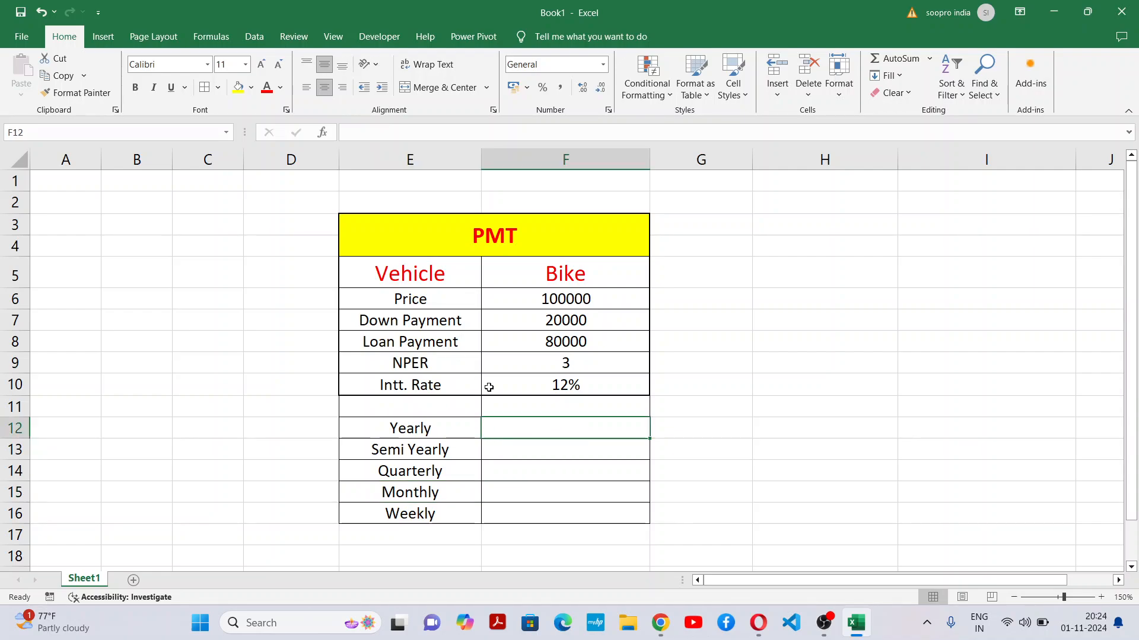
# Step: Make the Vehicle and Bike headings in E5:F5 bold
pyautogui.moveTo(436, 269); pyautogui.dragTo(541, 273)
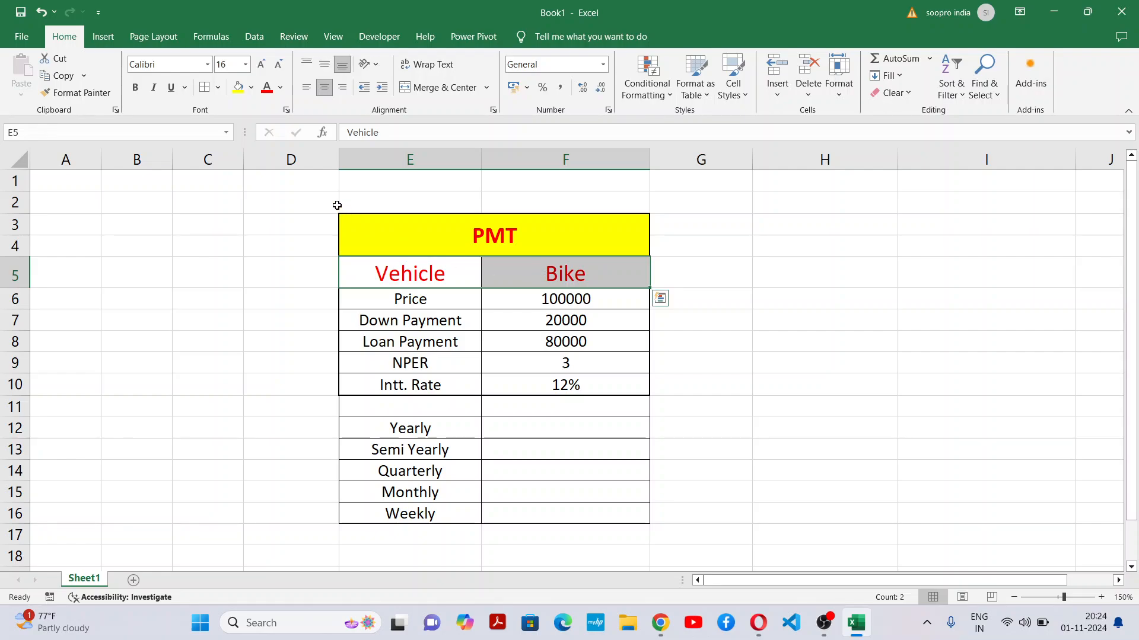
pyautogui.click(136, 87)
pyautogui.click(528, 453)
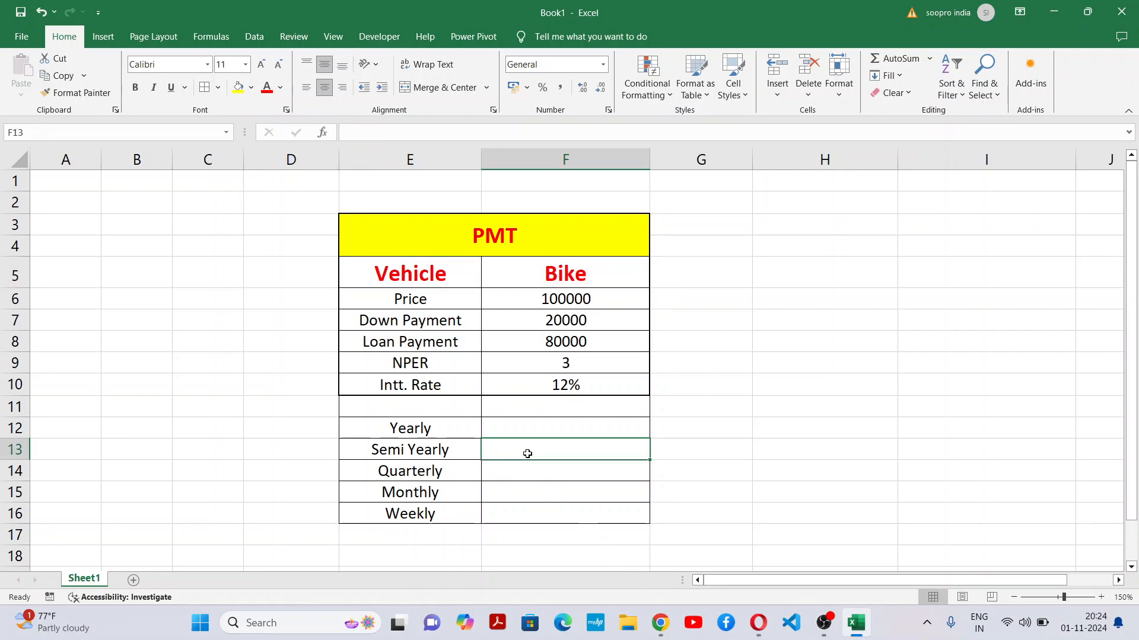
# Step: Start the yearly payment formula in F12 with a negated PMT function, using the interest rate in F10 as the rate argument
pyautogui.click(580, 342)
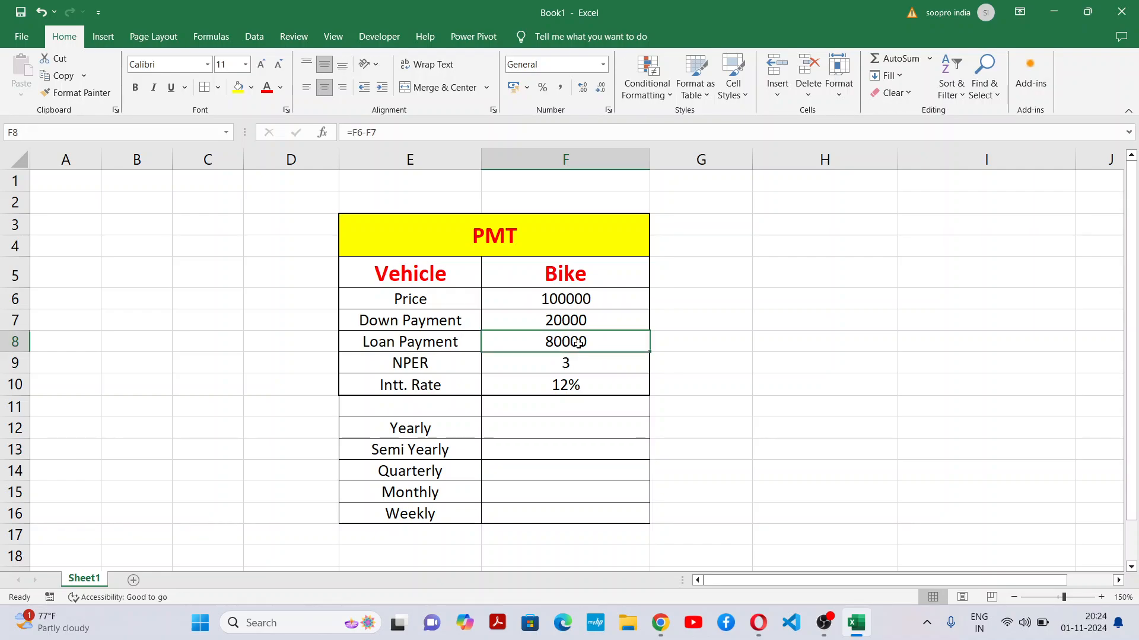
pyautogui.click(506, 427)
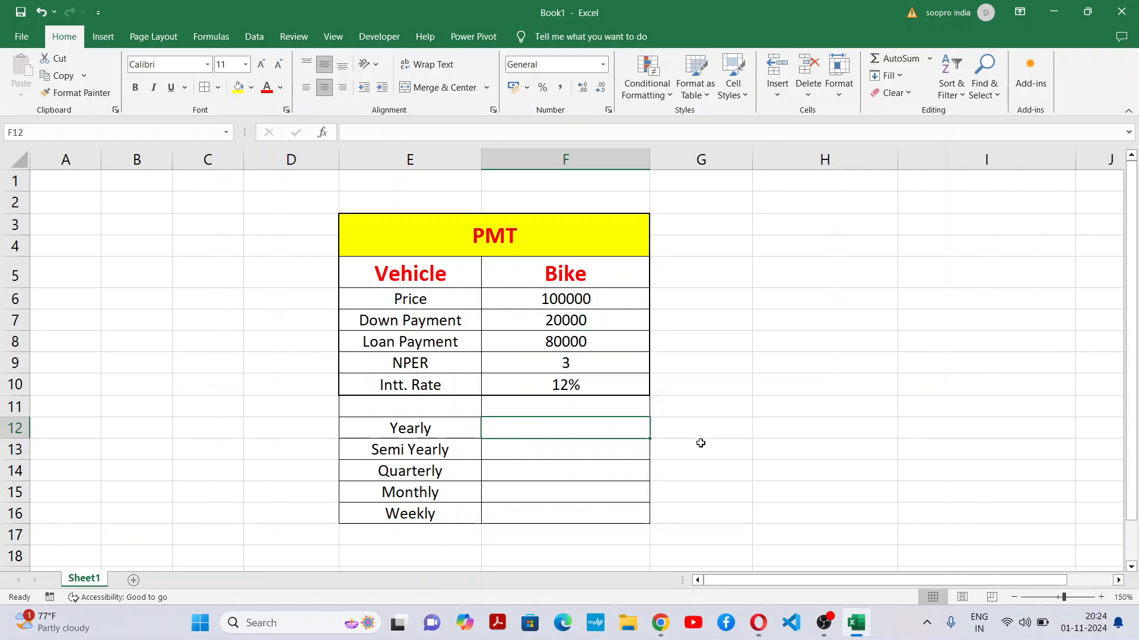
pyautogui.write('=')
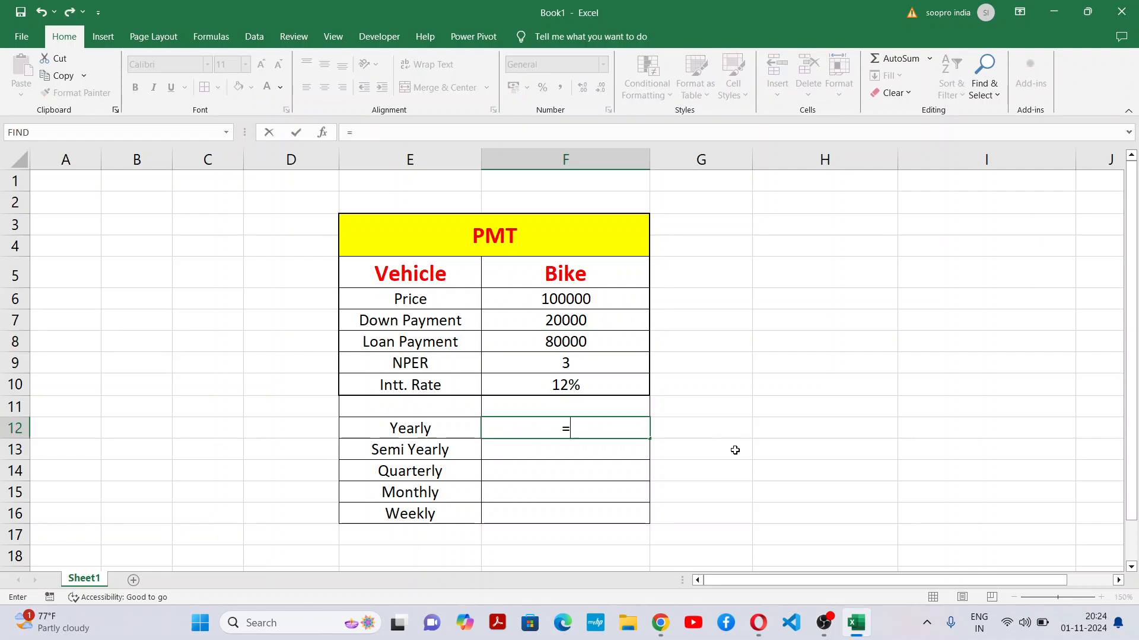
pyautogui.write('-pmt')
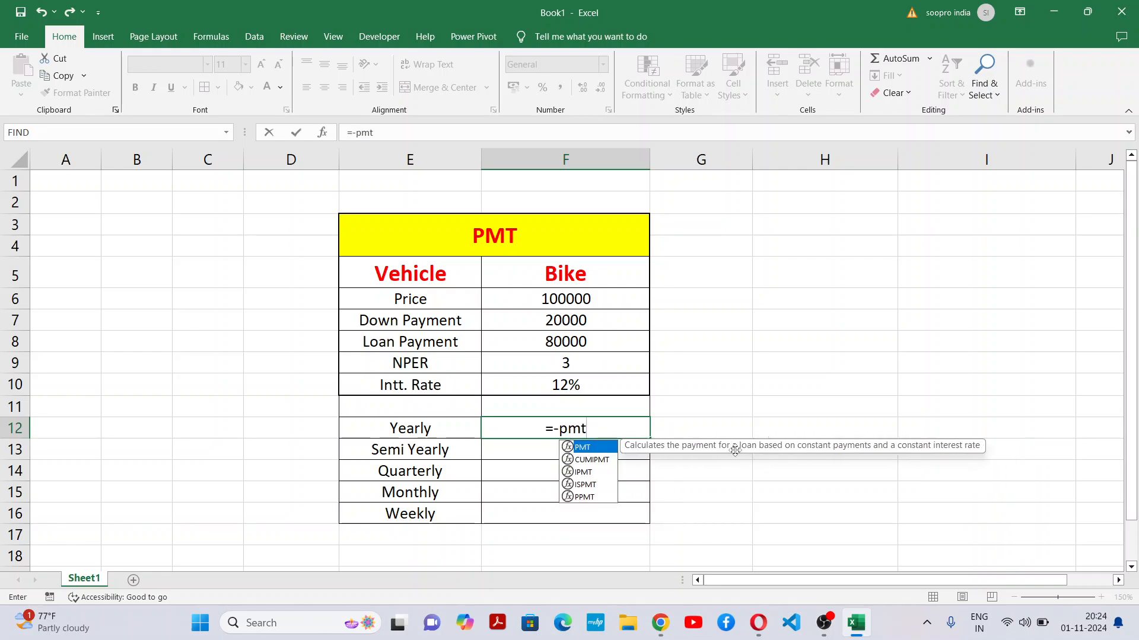
pyautogui.write('(')
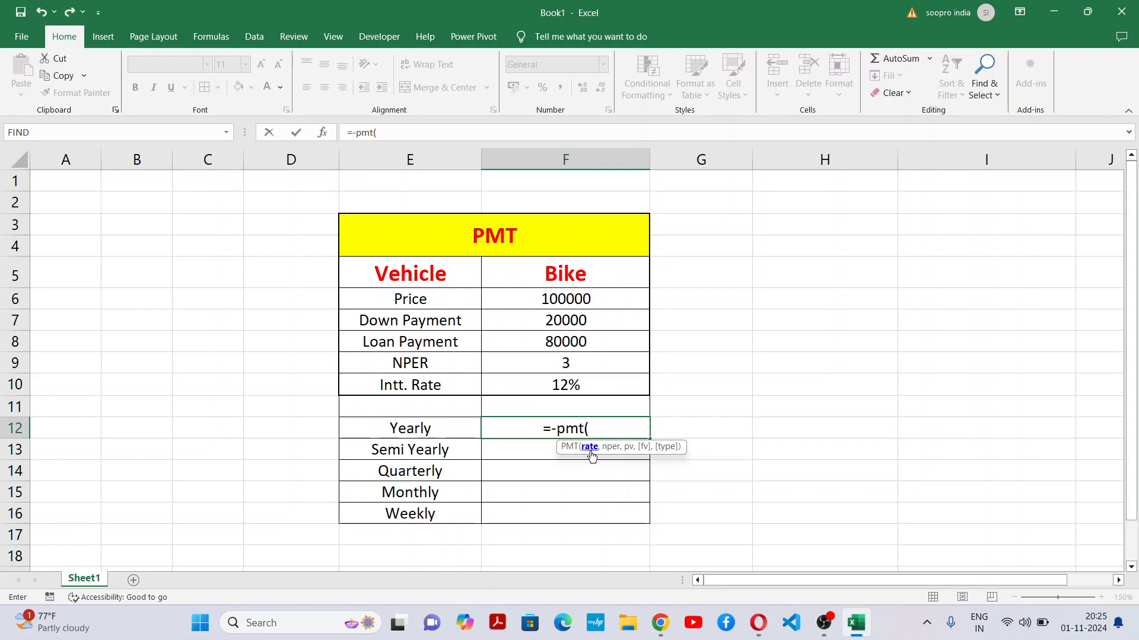
pyautogui.click(584, 383)
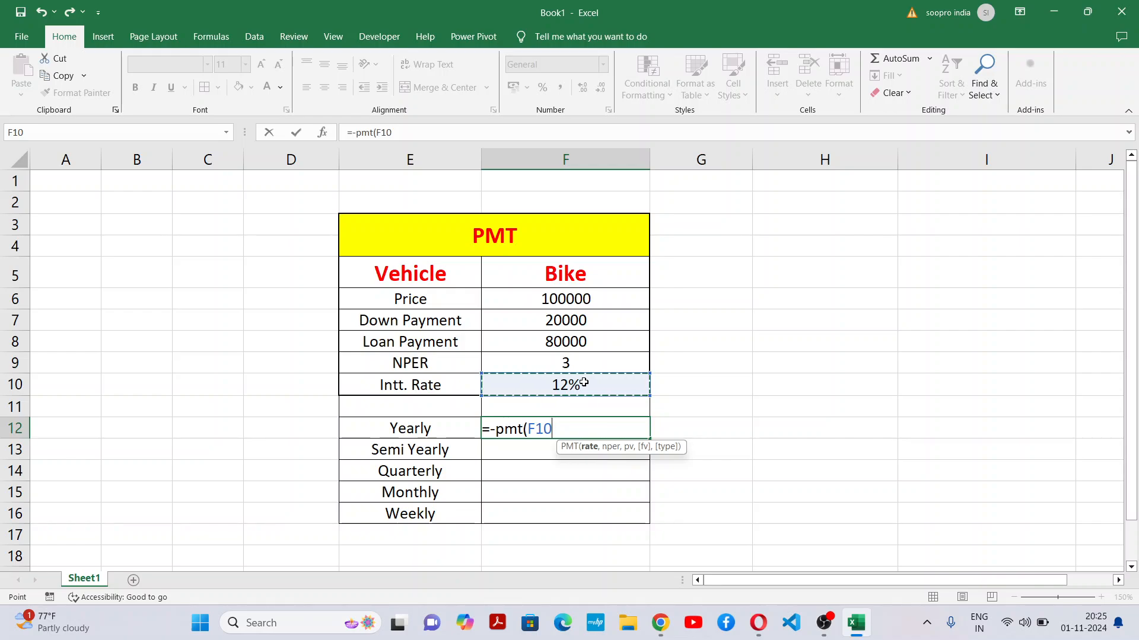
pyautogui.write(',')
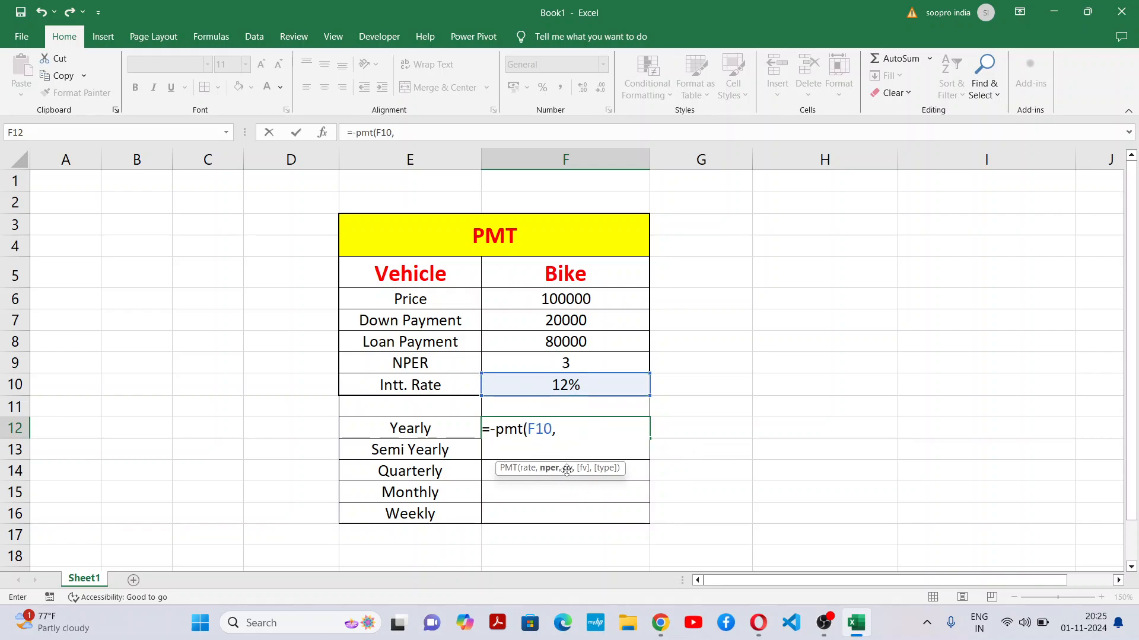
pyautogui.click(577, 343)
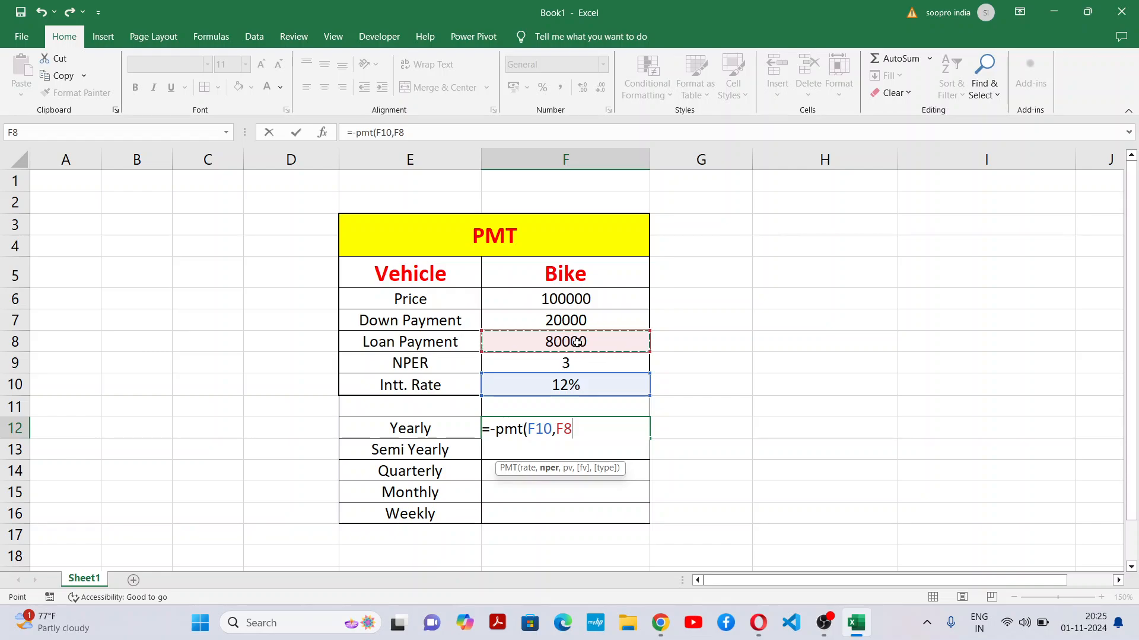
pyautogui.write(',')
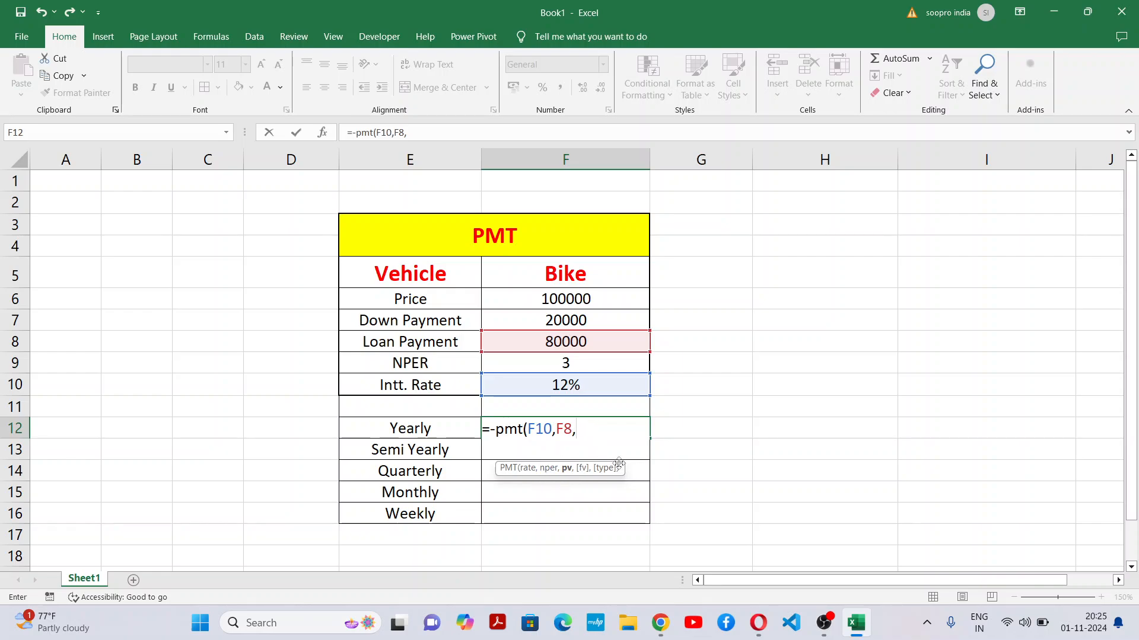
pyautogui.press('BackSpace')
pyautogui.press('BackSpace')
pyautogui.press('BackSpace')
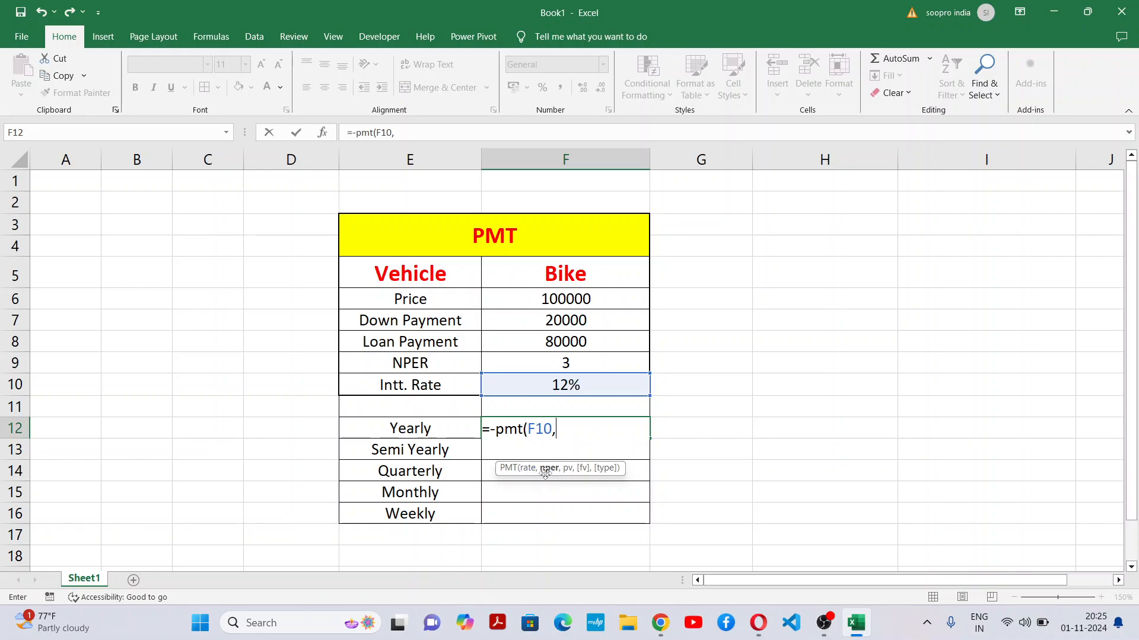
# Step: Complete the F12 formula as =-PMT(F10,F9,F8), with F9 as the number of periods and F8 as the present value
pyautogui.click(576, 361)
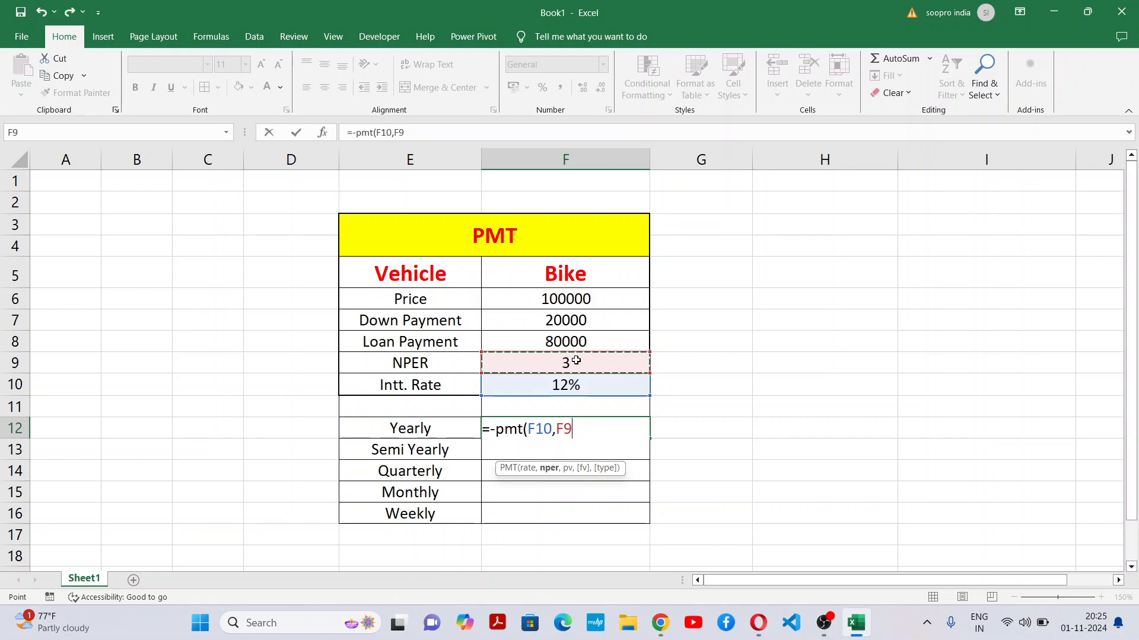
pyautogui.write(',')
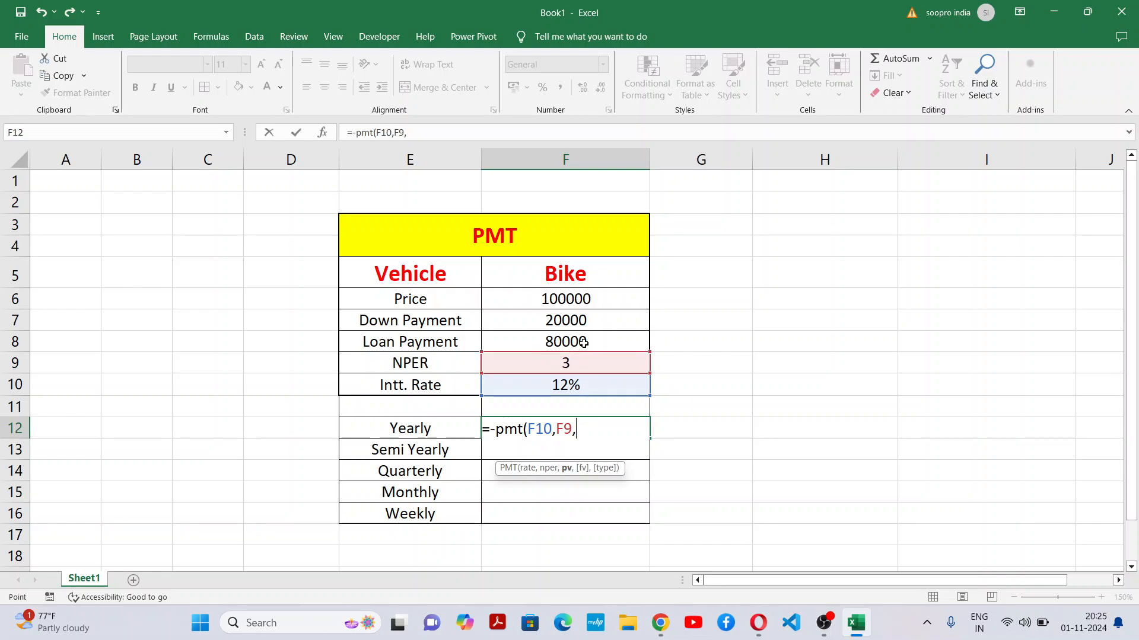
pyautogui.click(583, 350)
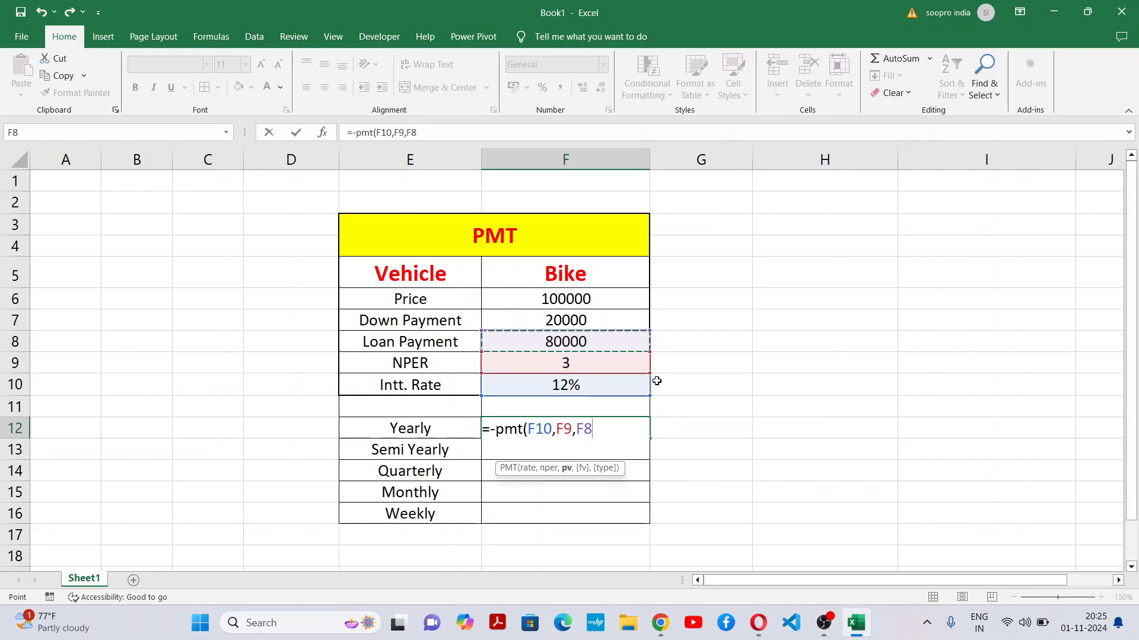
pyautogui.write(')')
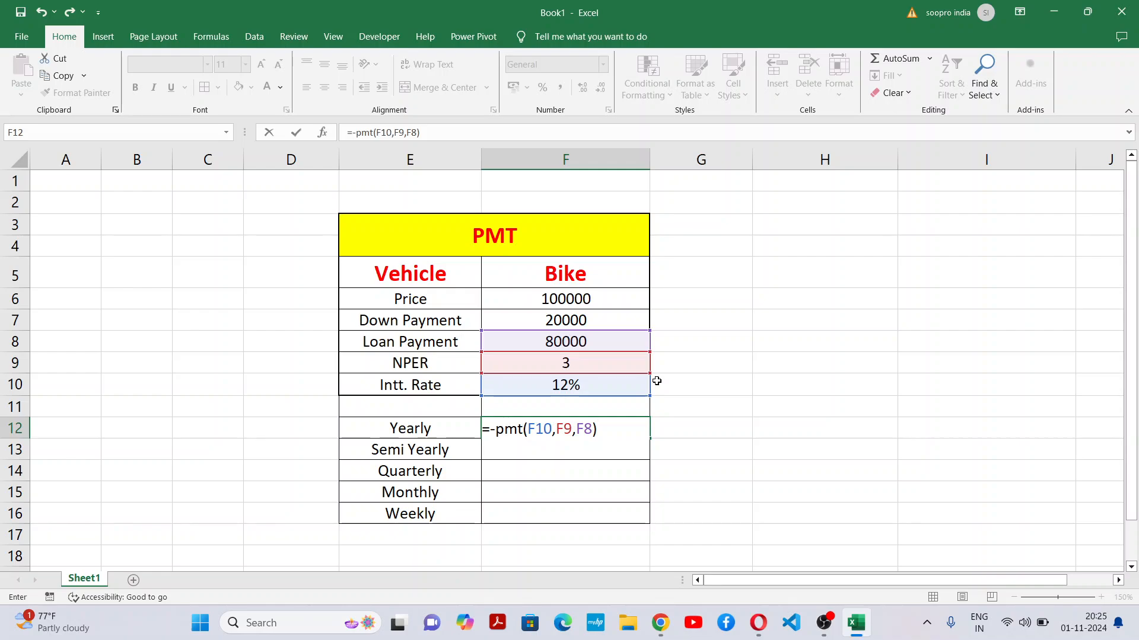
pyautogui.press('Return')
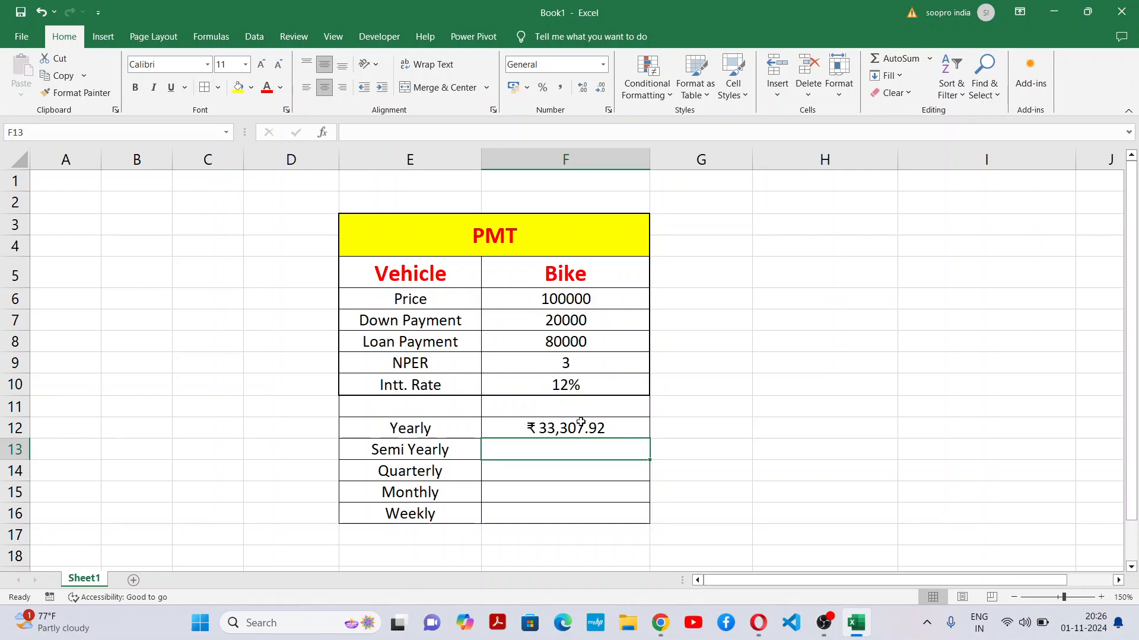
# Step: Apply thick outside borders to the payment frequency block E12:F16
pyautogui.moveTo(442, 427); pyautogui.dragTo(542, 523)
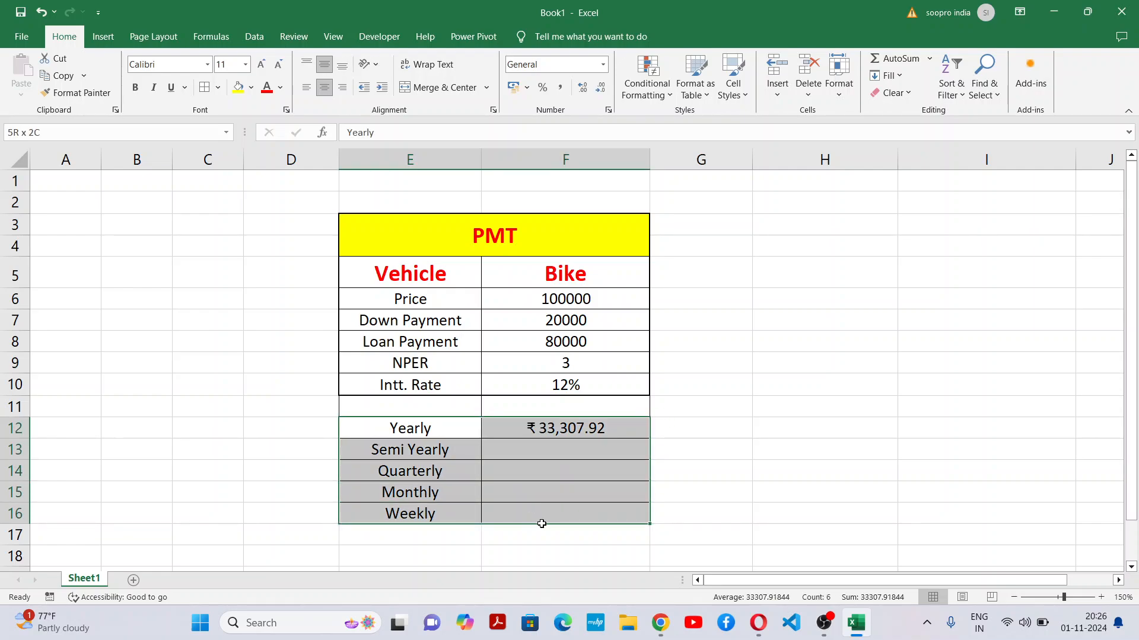
pyautogui.click(218, 88)
pyautogui.click(215, 255)
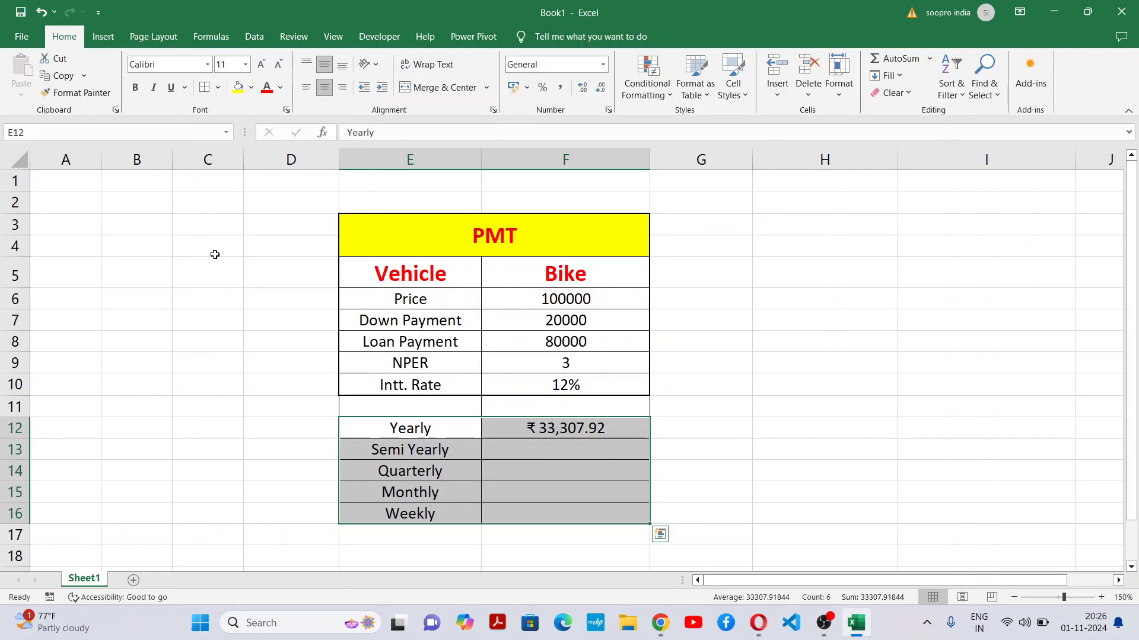
pyautogui.click(593, 513)
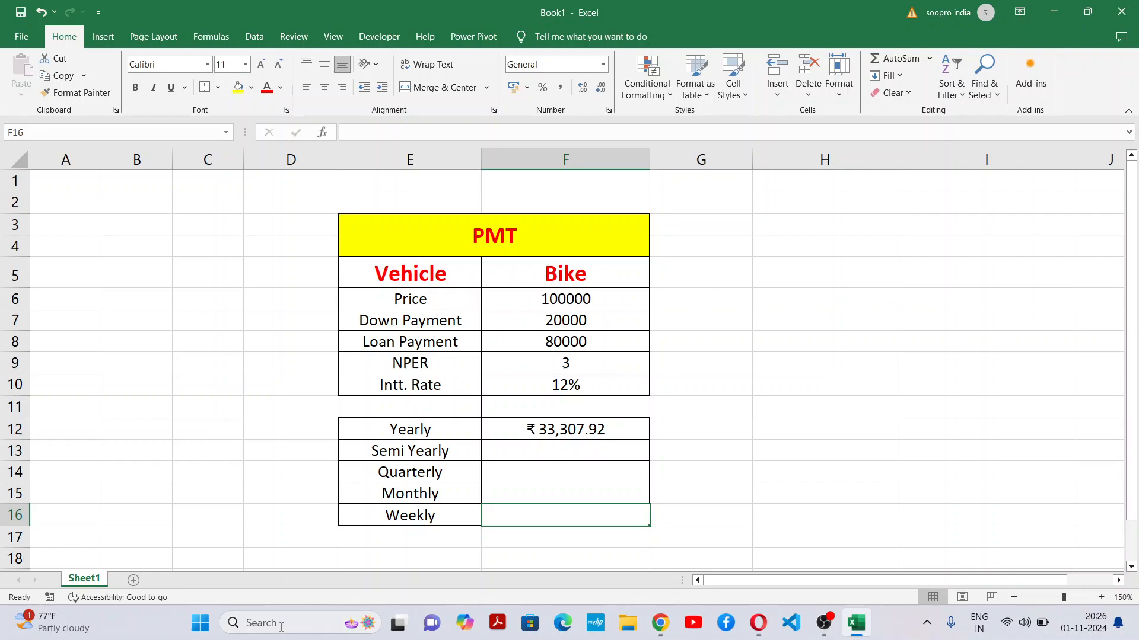
# Step: Try multiplying the yearly payment by 12 in H10 with the formula =F12*12
pyautogui.click(861, 382)
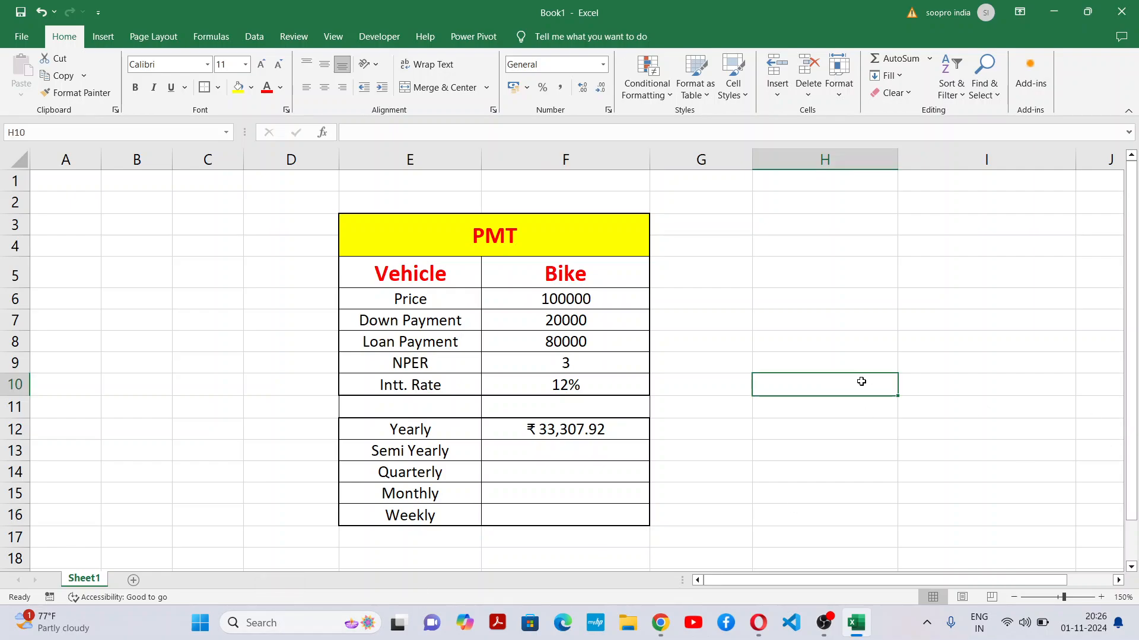
pyautogui.write('=')
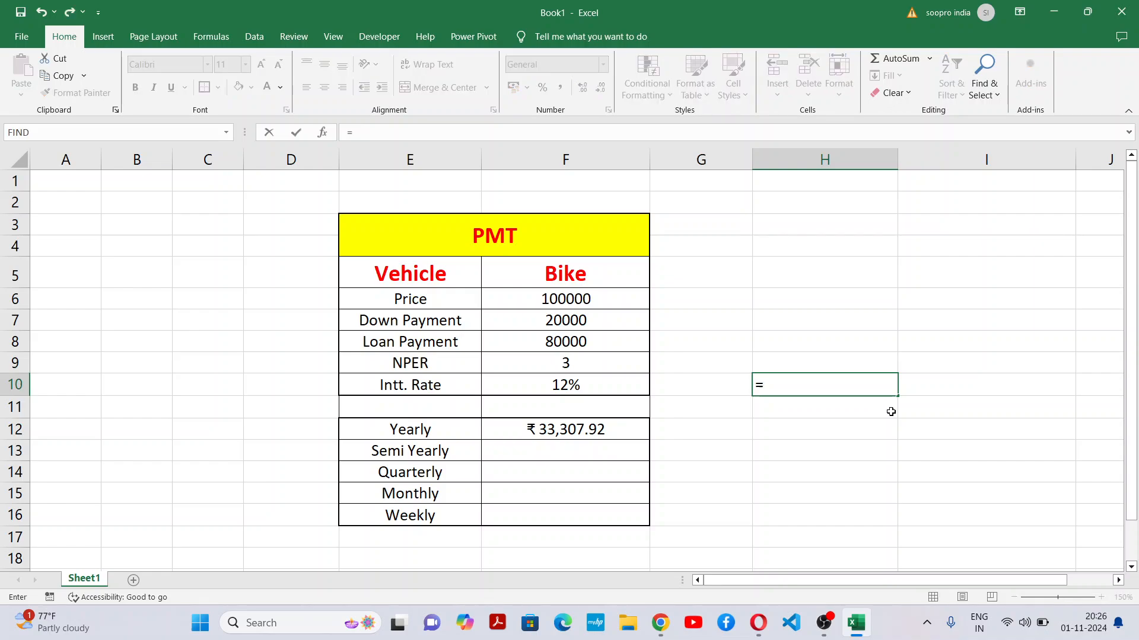
pyautogui.click(587, 425)
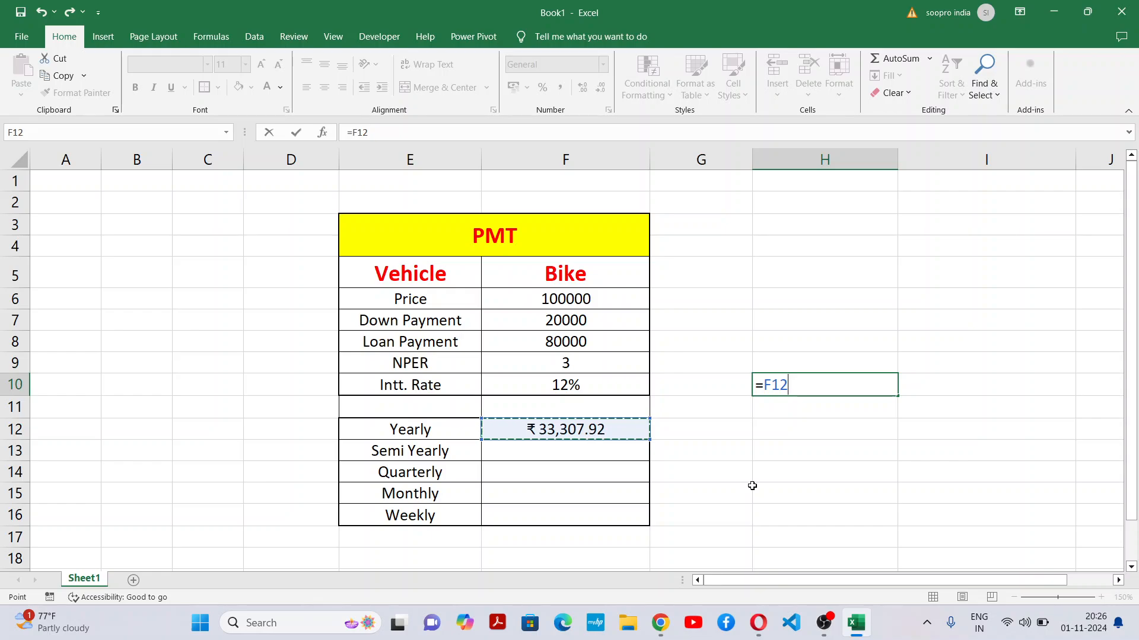
pyautogui.write('*12')
pyautogui.press('Return')
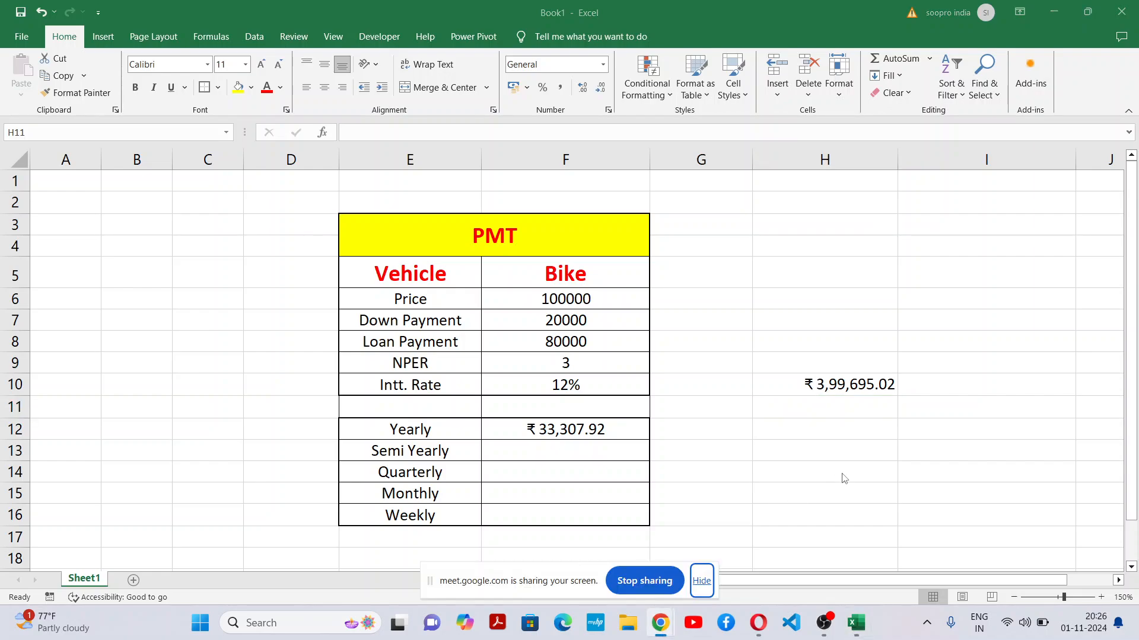
# Step: Switch to the Google Meet call in Chrome, admit the waiting participant, and return to the Excel workbook
pyautogui.hotkey('alt', 'Tab')
pyautogui.hotkey('alt', 'Tab')
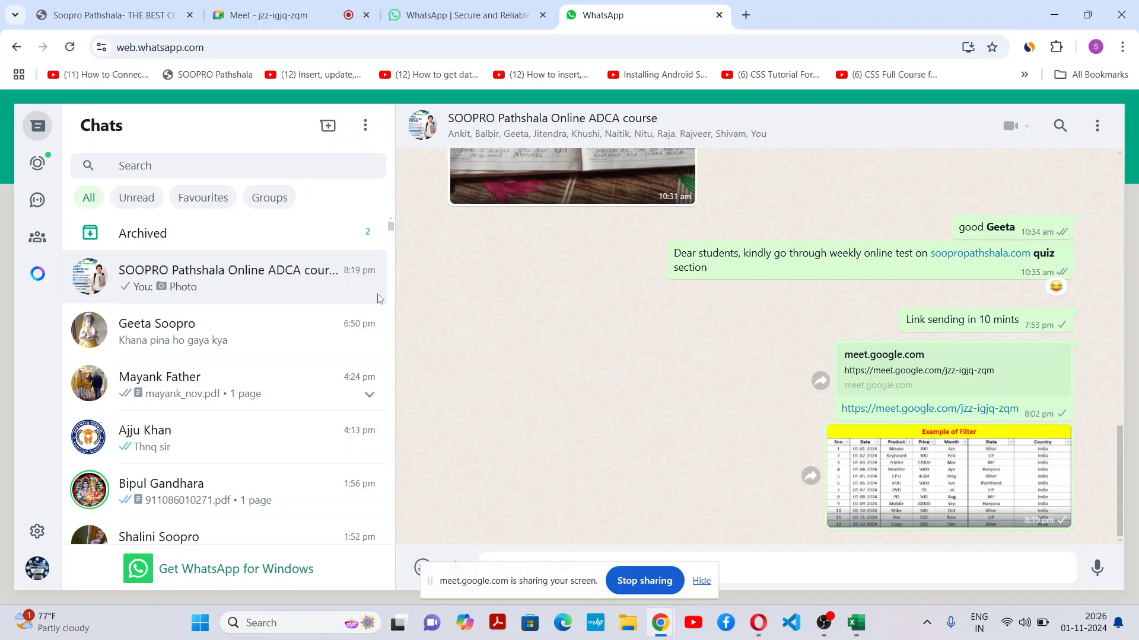
pyautogui.click(268, 15)
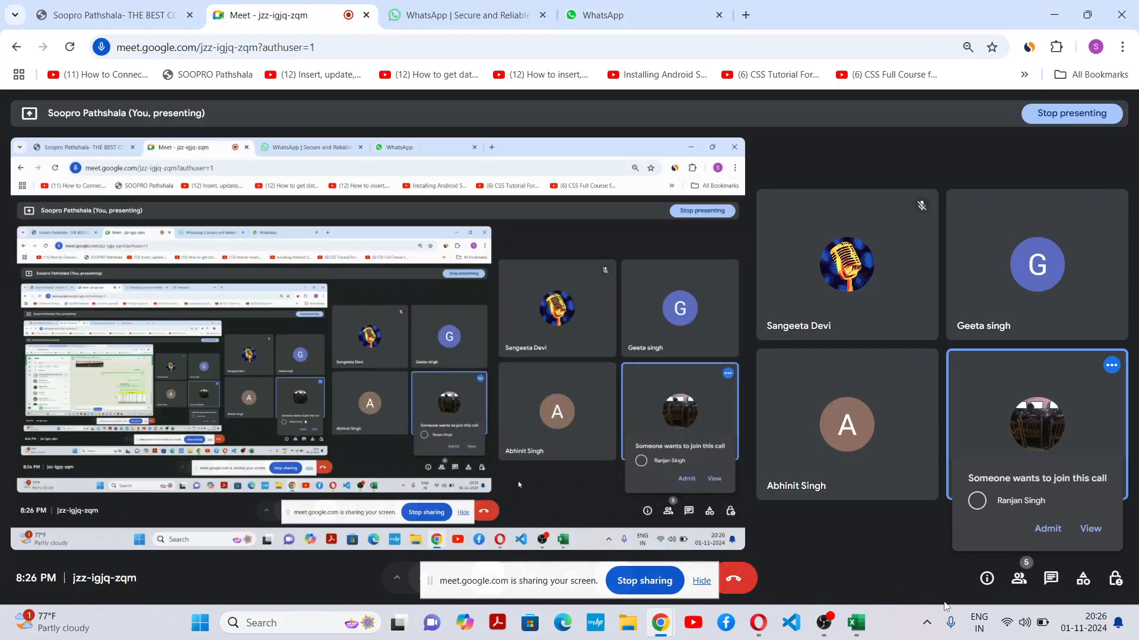
pyautogui.click(1047, 528)
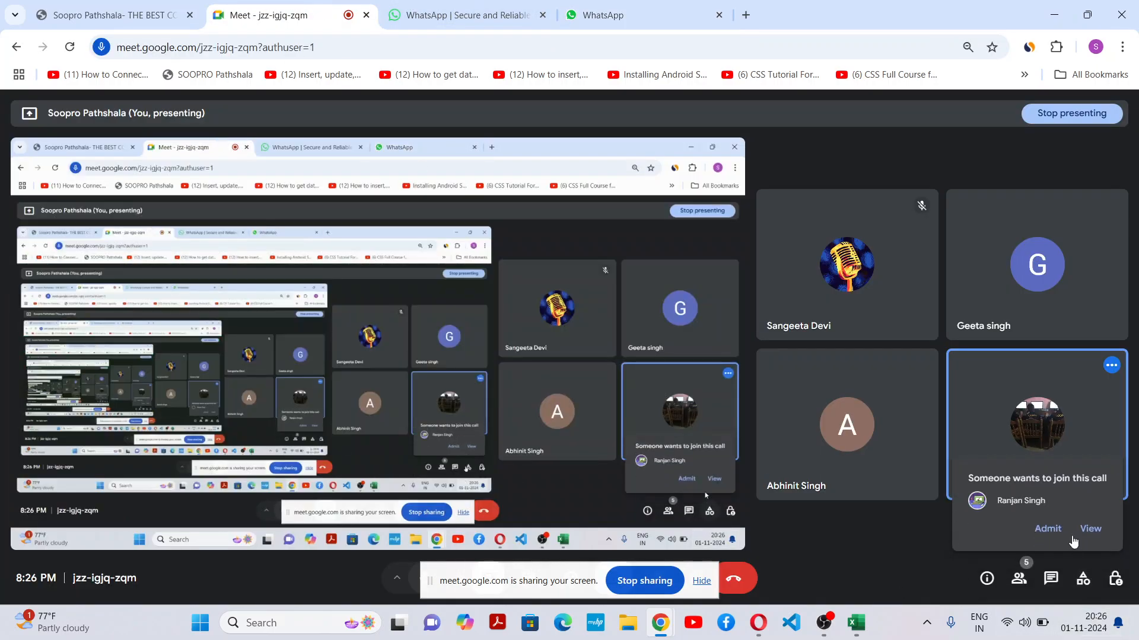
pyautogui.hotkey('alt', 'Tab')
# Step: Clear the trial calculation from cell H10
pyautogui.click(819, 451)
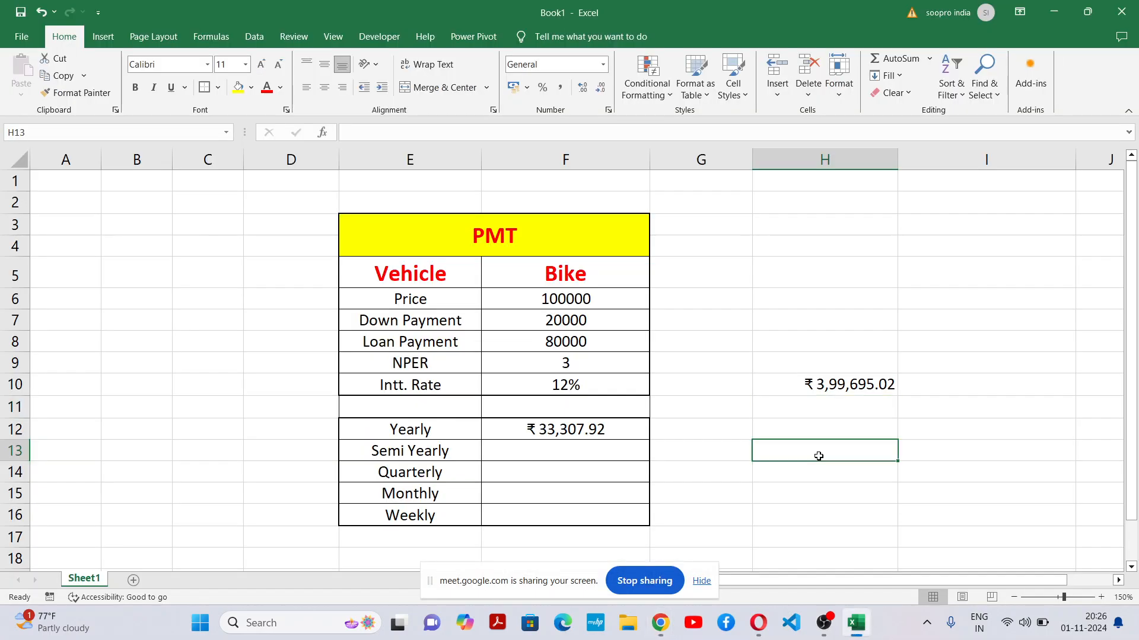
pyautogui.click(863, 378)
pyautogui.press('Delete')
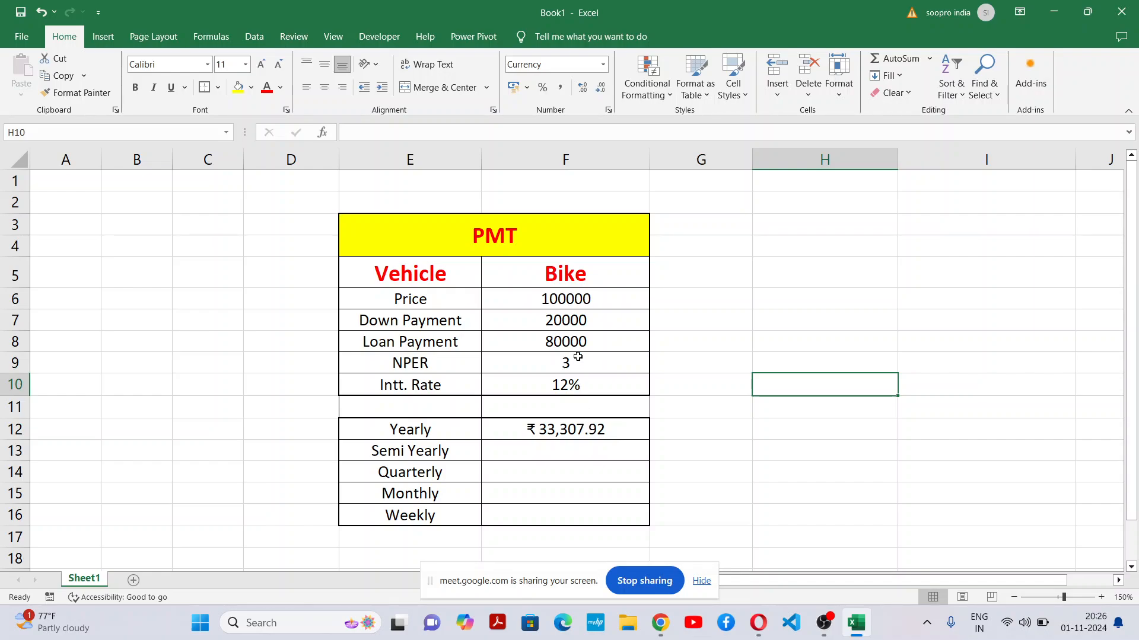
# Step: Calculate the total repaid through yearly payments in H10 with the formula =F12*3
pyautogui.click(540, 432)
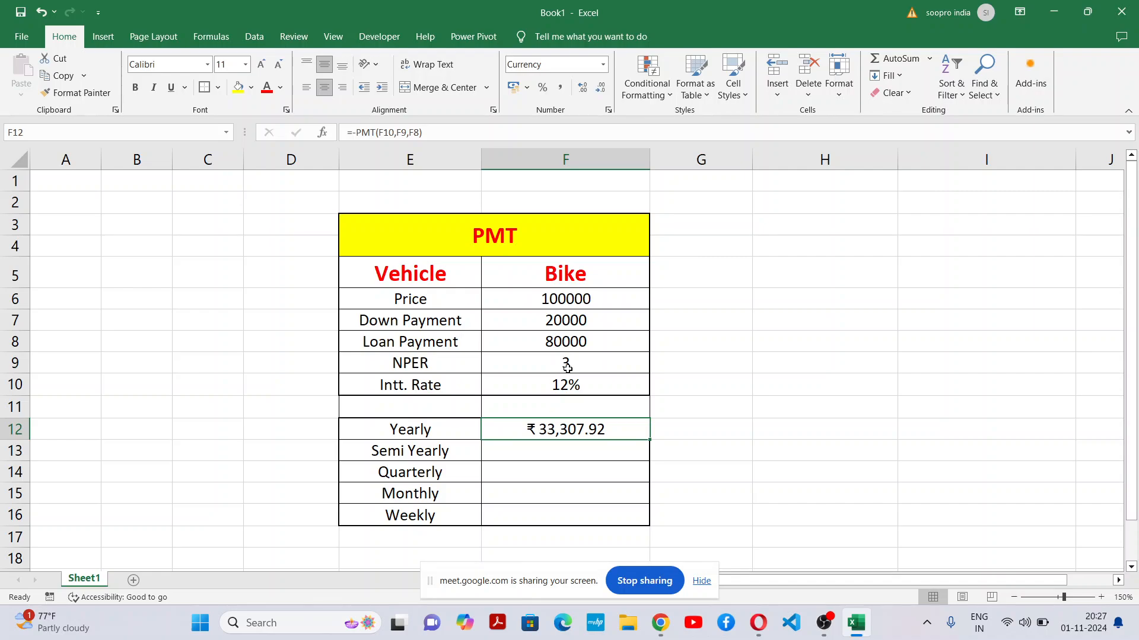
pyautogui.click(839, 391)
pyautogui.write('=')
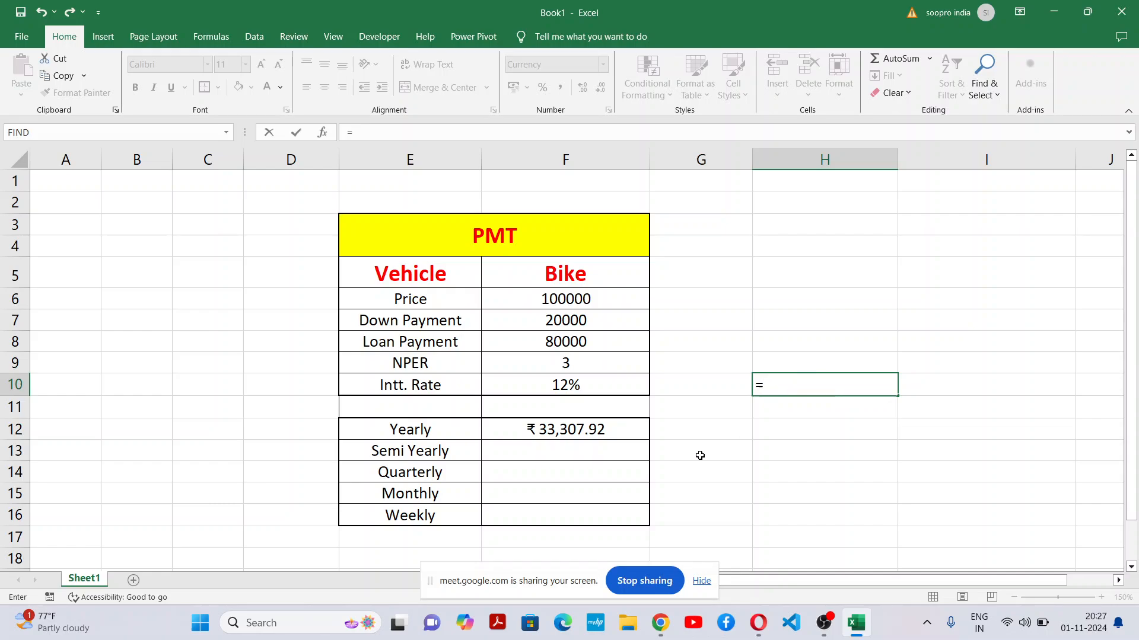
pyautogui.click(575, 426)
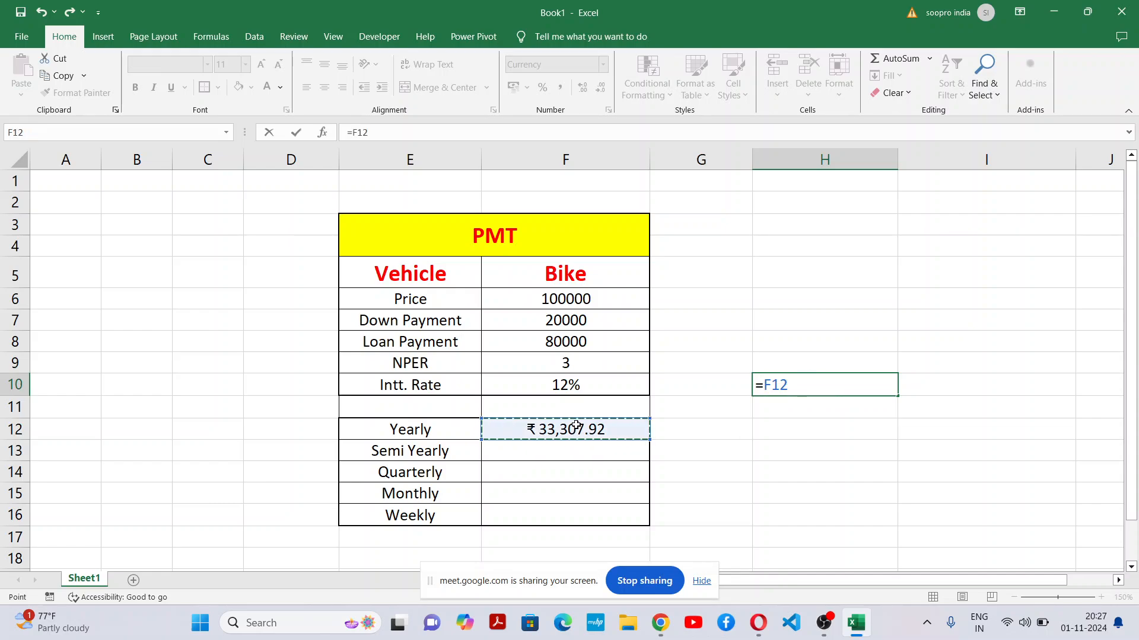
pyautogui.write('*3')
pyautogui.press('Return')
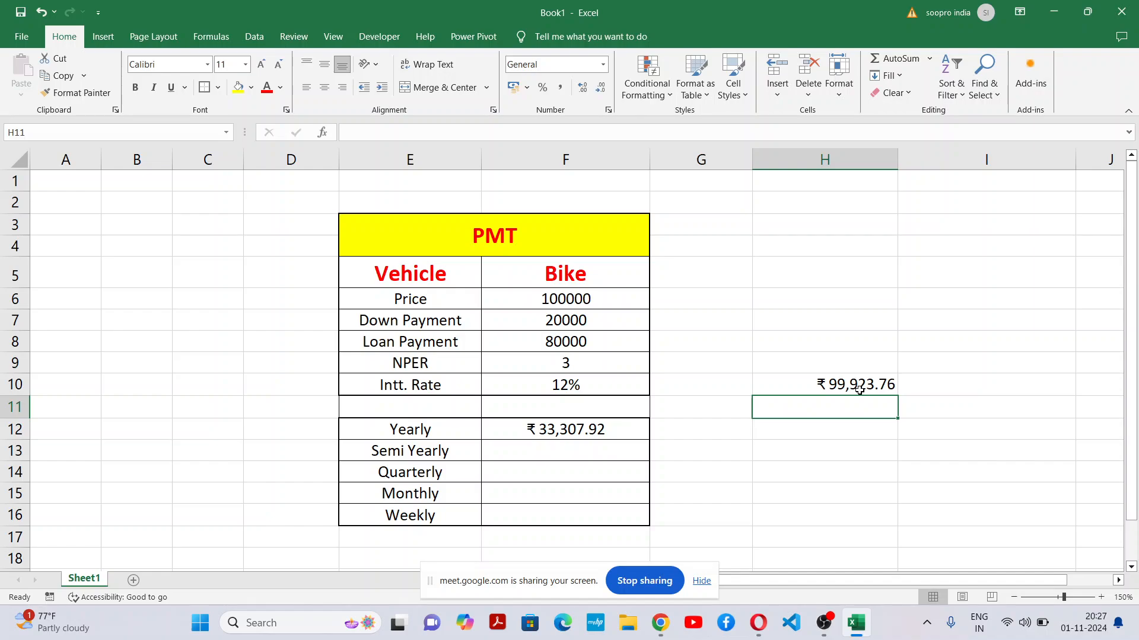
# Step: Compare the total in H10 with the loan payment in F8 and hide the screen-sharing notification bar
pyautogui.click(889, 384)
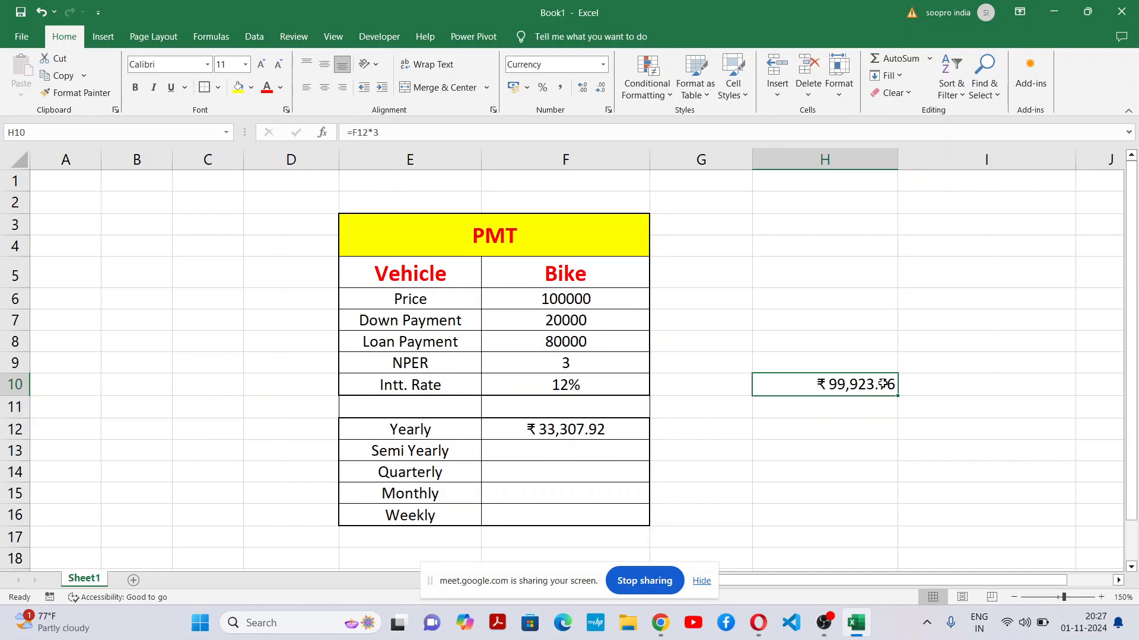
pyautogui.click(573, 342)
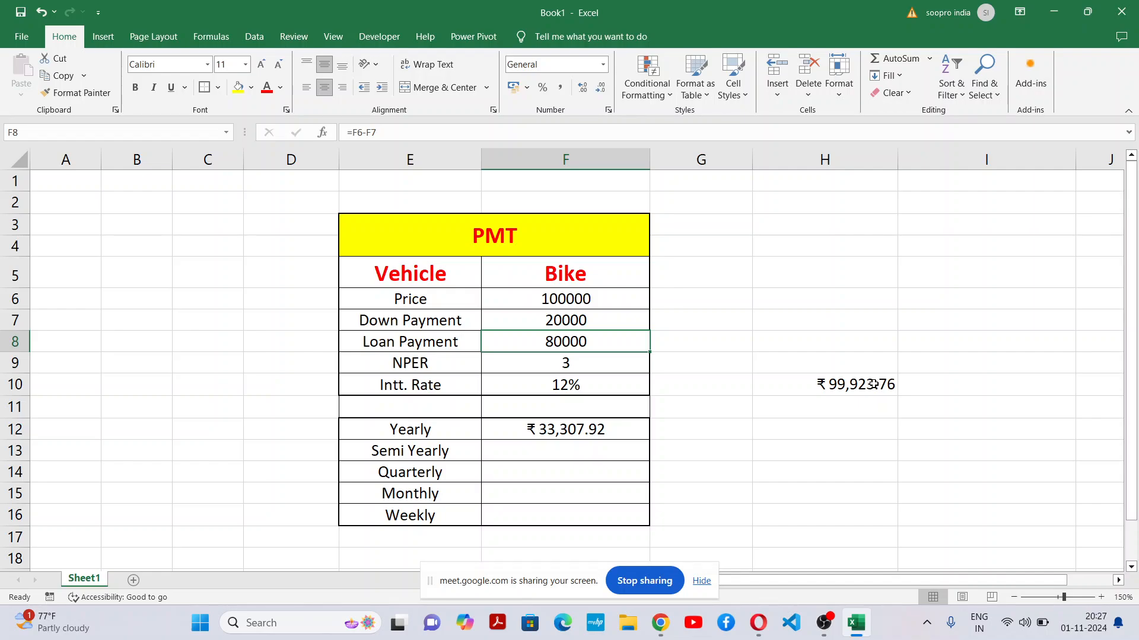
pyautogui.click(704, 581)
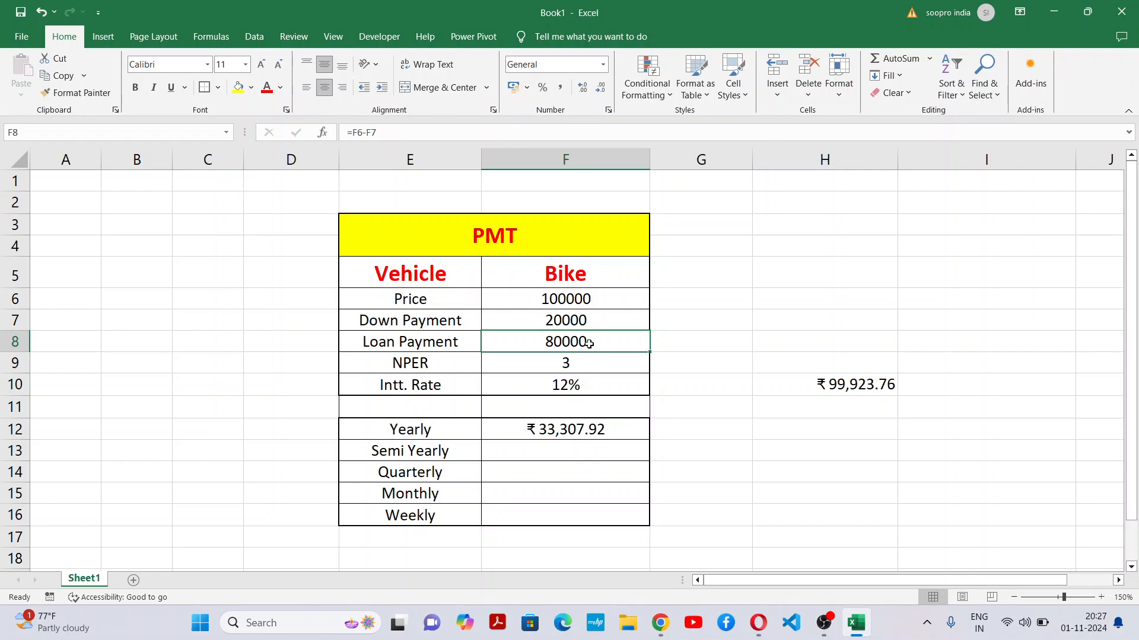
pyautogui.click(859, 384)
pyautogui.click(850, 416)
pyautogui.click(851, 384)
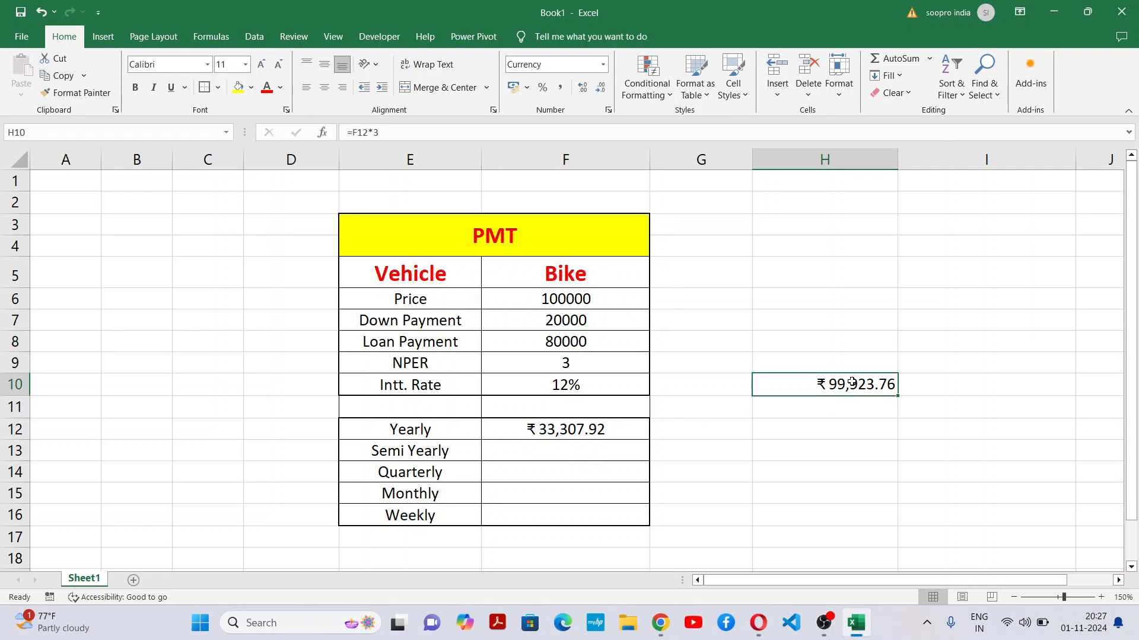
pyautogui.click(827, 422)
pyautogui.click(836, 383)
pyautogui.click(818, 411)
pyautogui.click(820, 382)
pyautogui.click(820, 406)
pyautogui.click(834, 368)
pyautogui.click(832, 385)
pyautogui.click(616, 466)
pyautogui.click(619, 436)
pyautogui.click(620, 457)
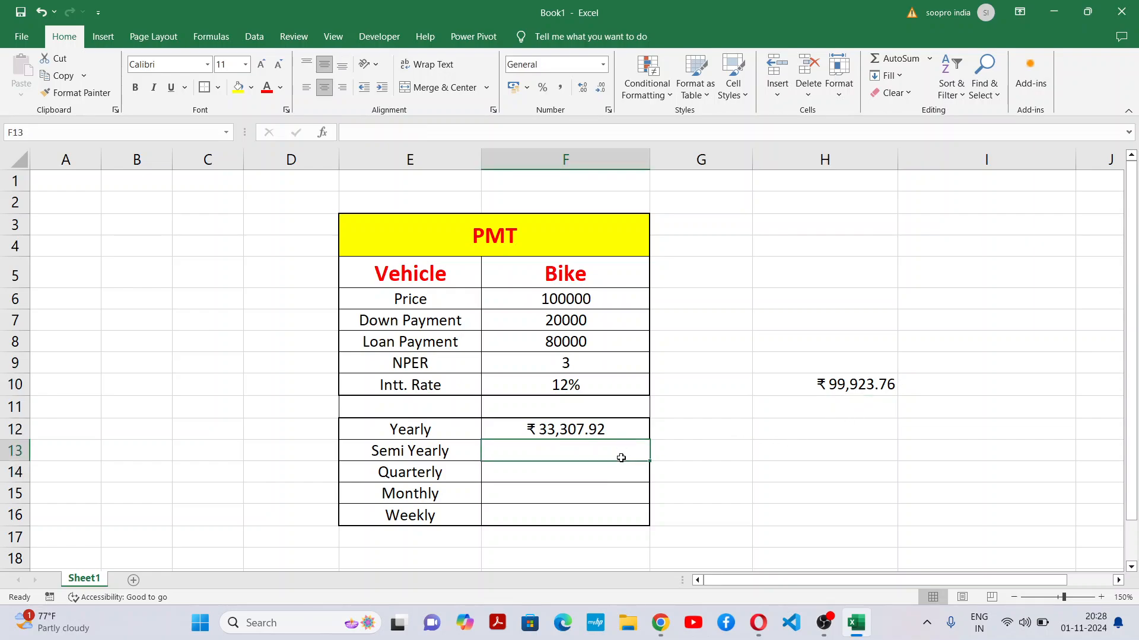
pyautogui.click(622, 436)
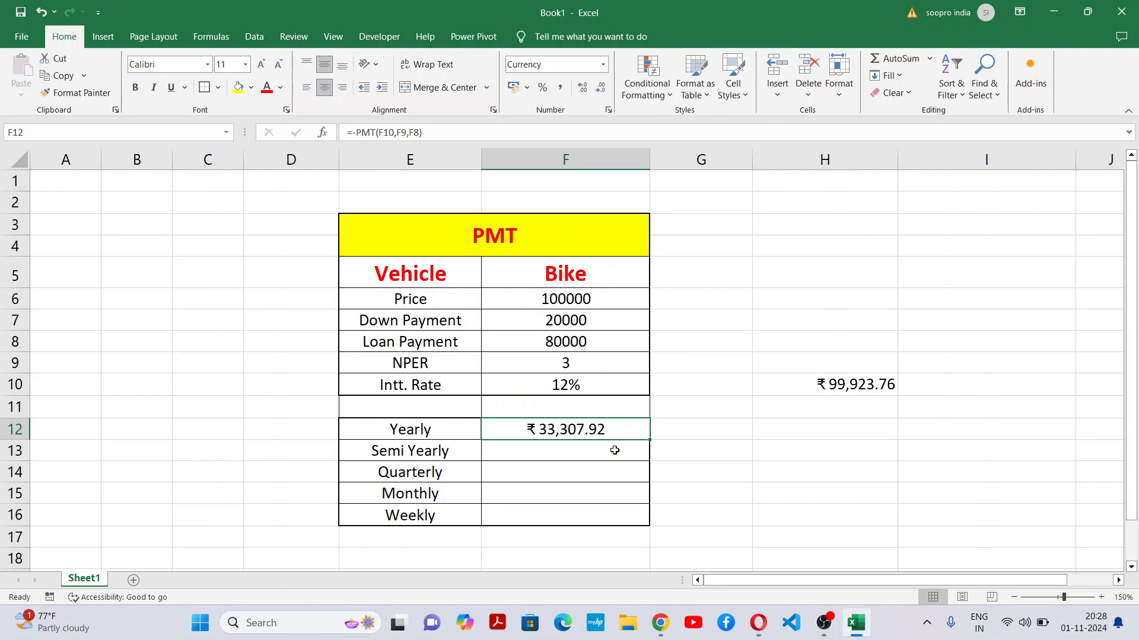
pyautogui.click(615, 448)
pyautogui.click(623, 435)
pyautogui.click(623, 450)
pyautogui.click(623, 433)
pyautogui.click(625, 443)
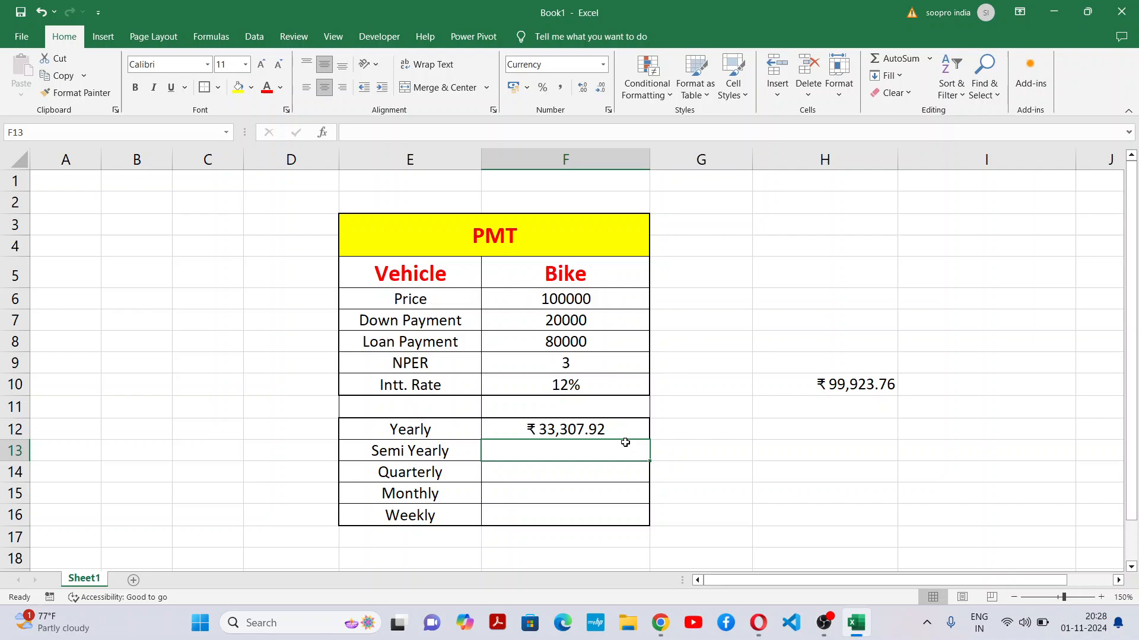
pyautogui.click(704, 438)
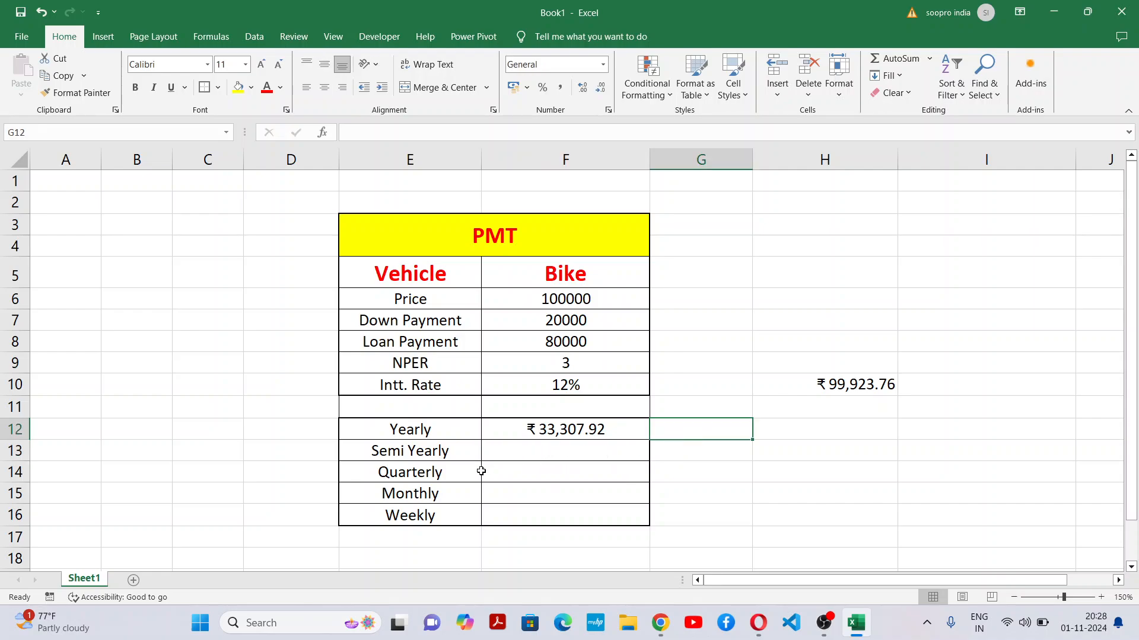
pyautogui.click(554, 450)
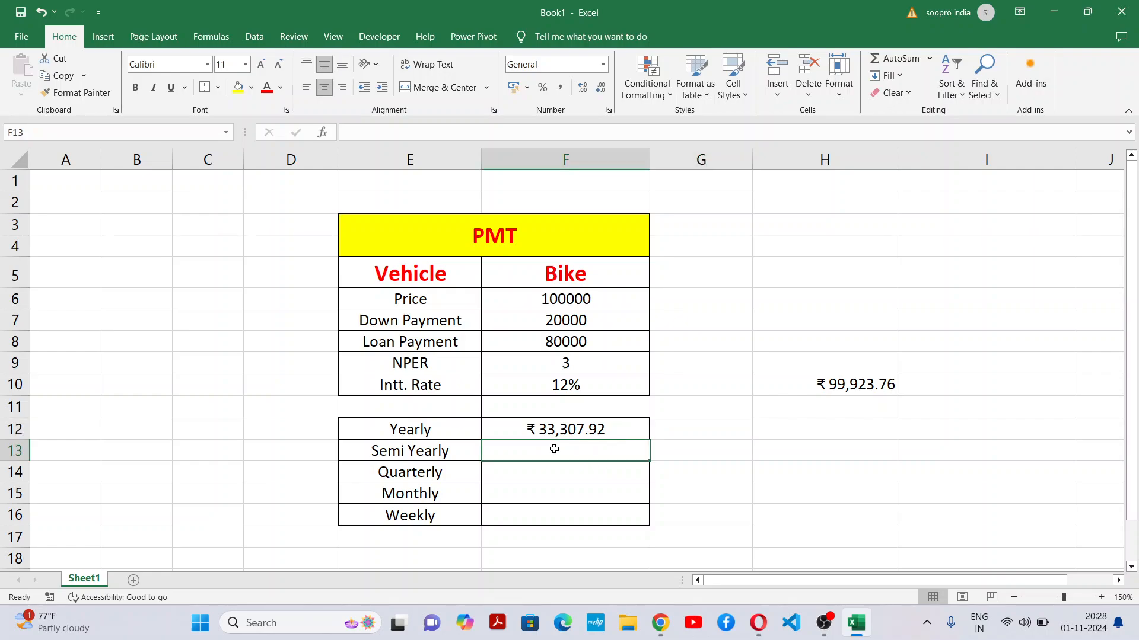
pyautogui.click(881, 388)
pyautogui.click(800, 430)
pyautogui.doubleClick(863, 389)
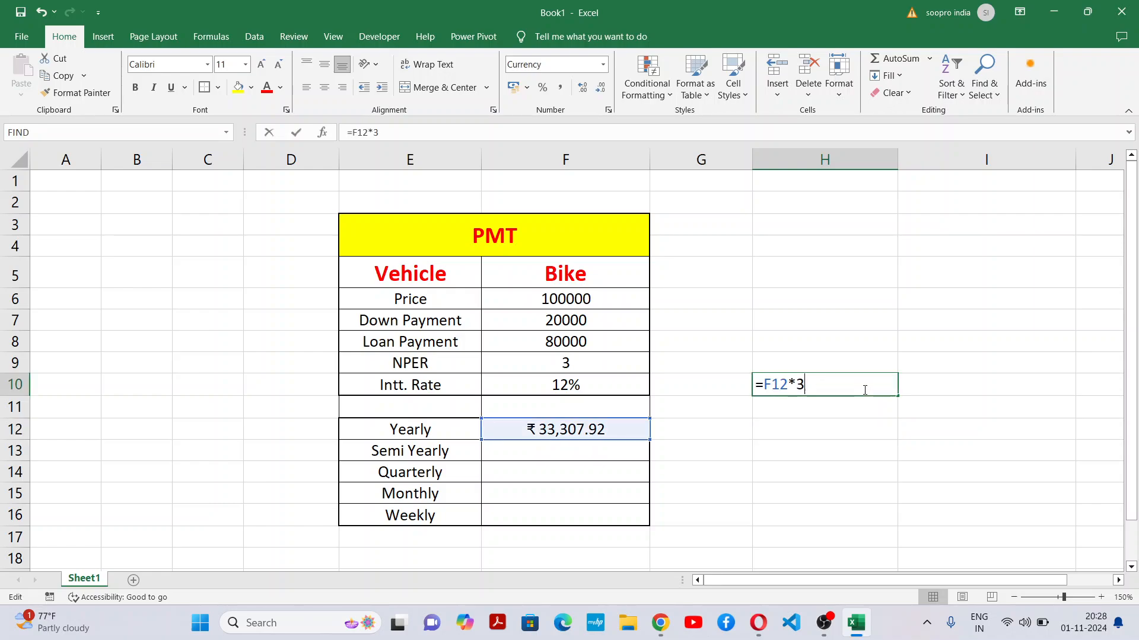
pyautogui.click(836, 435)
pyautogui.moveTo(859, 385); pyautogui.dragTo(859, 409)
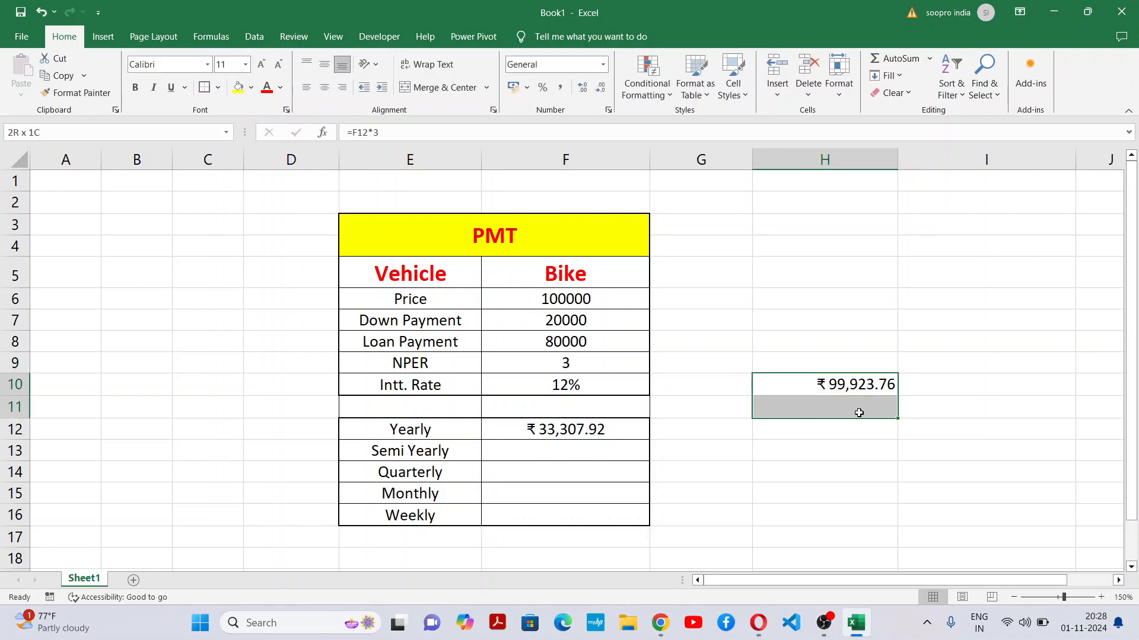
pyautogui.click(971, 403)
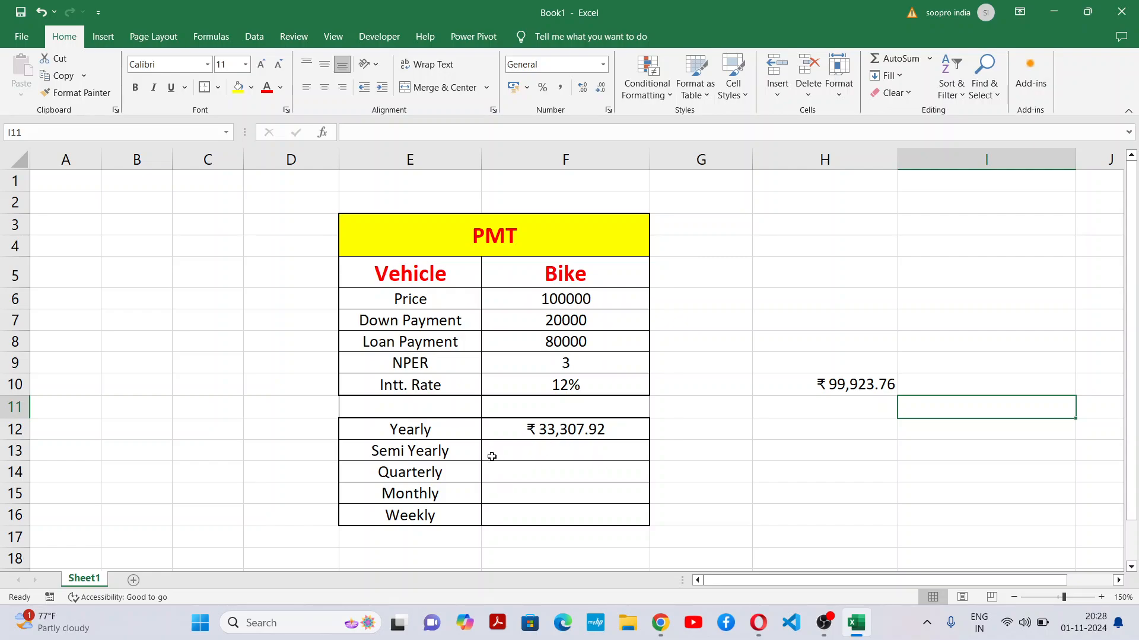
# Step: Begin the semi-yearly payment formula in F13 as a negative PMT with F10/2 as the rate
pyautogui.click(545, 449)
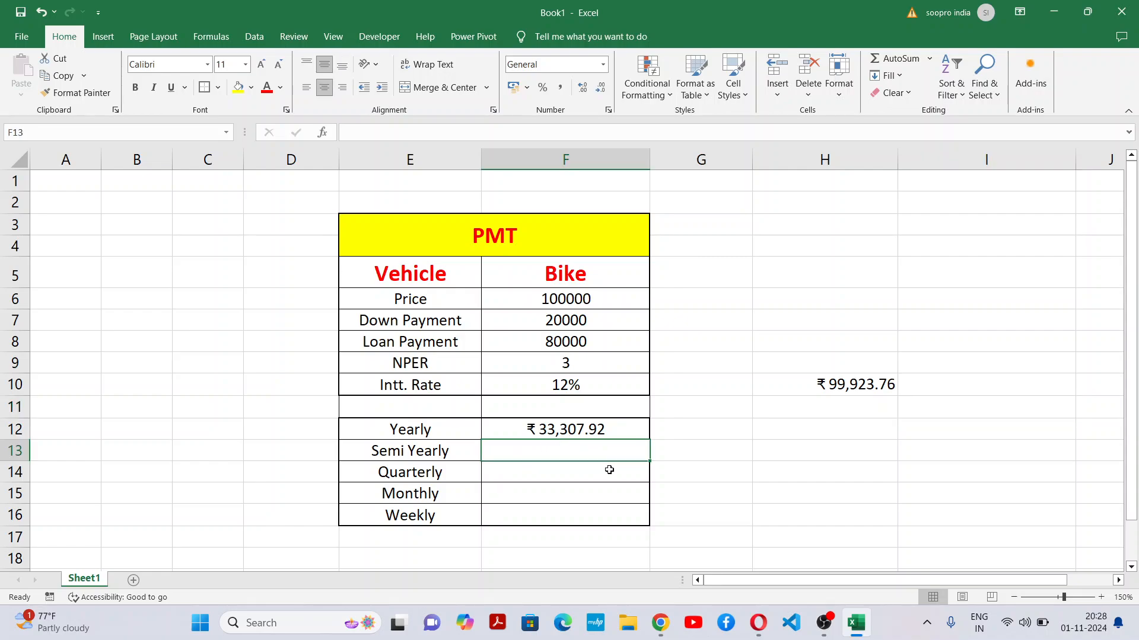
pyautogui.write('=')
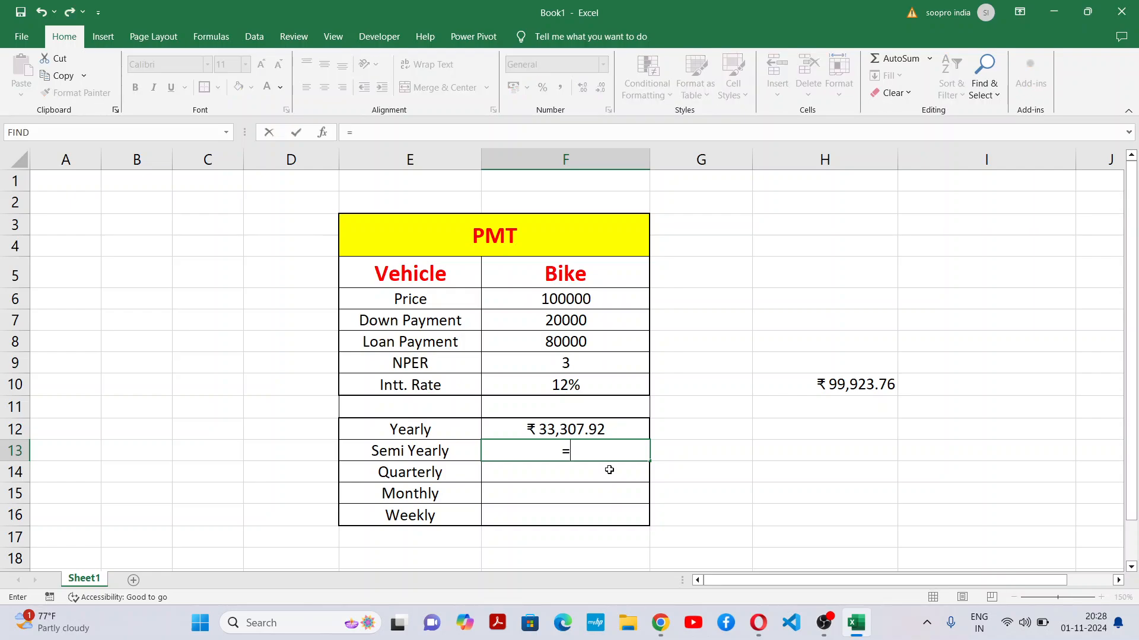
pyautogui.write('-pmt')
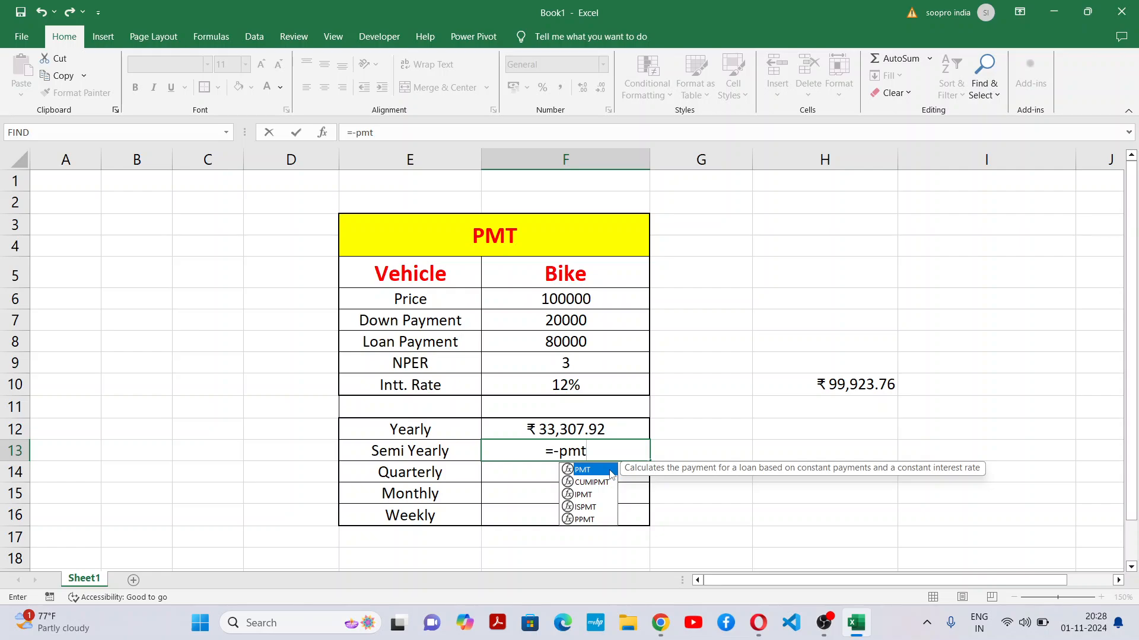
pyautogui.write('(')
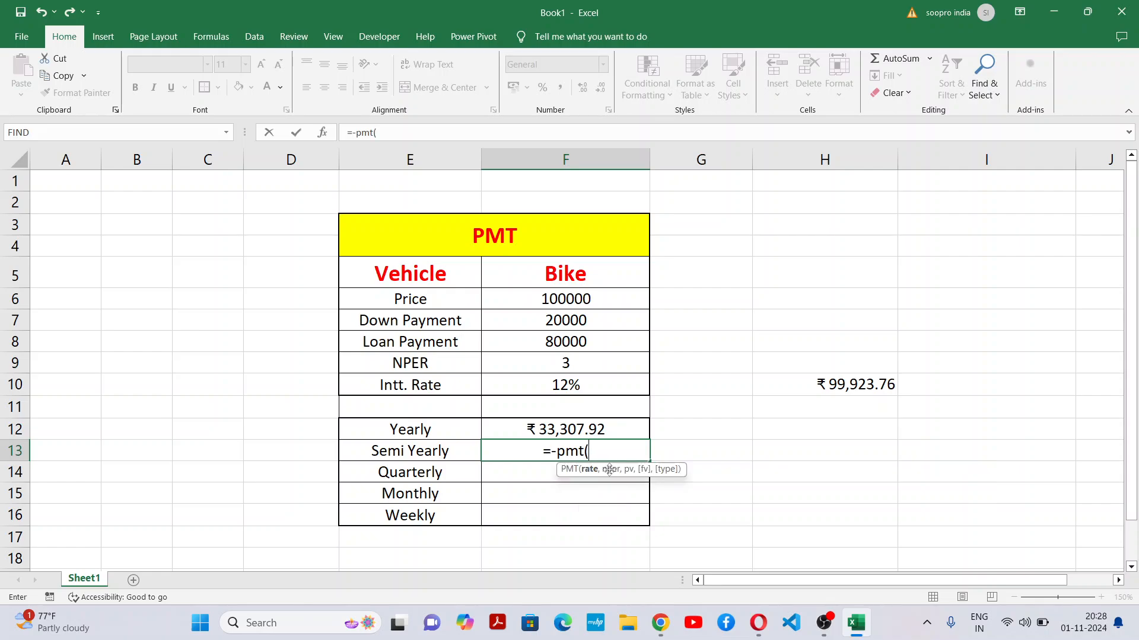
pyautogui.click(623, 382)
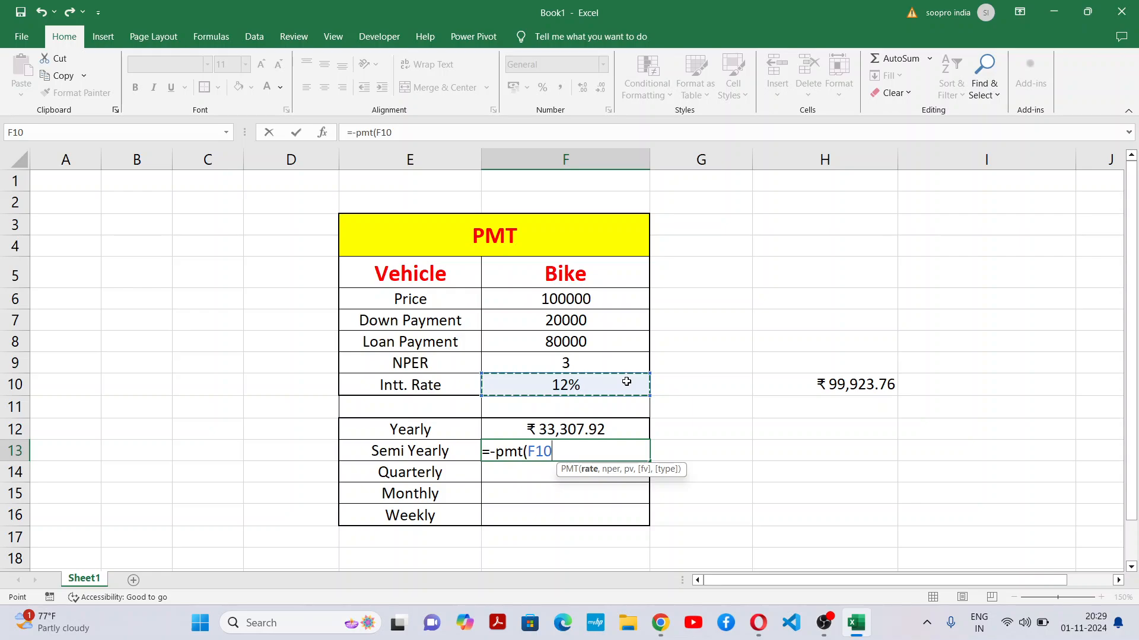
pyautogui.write('/')
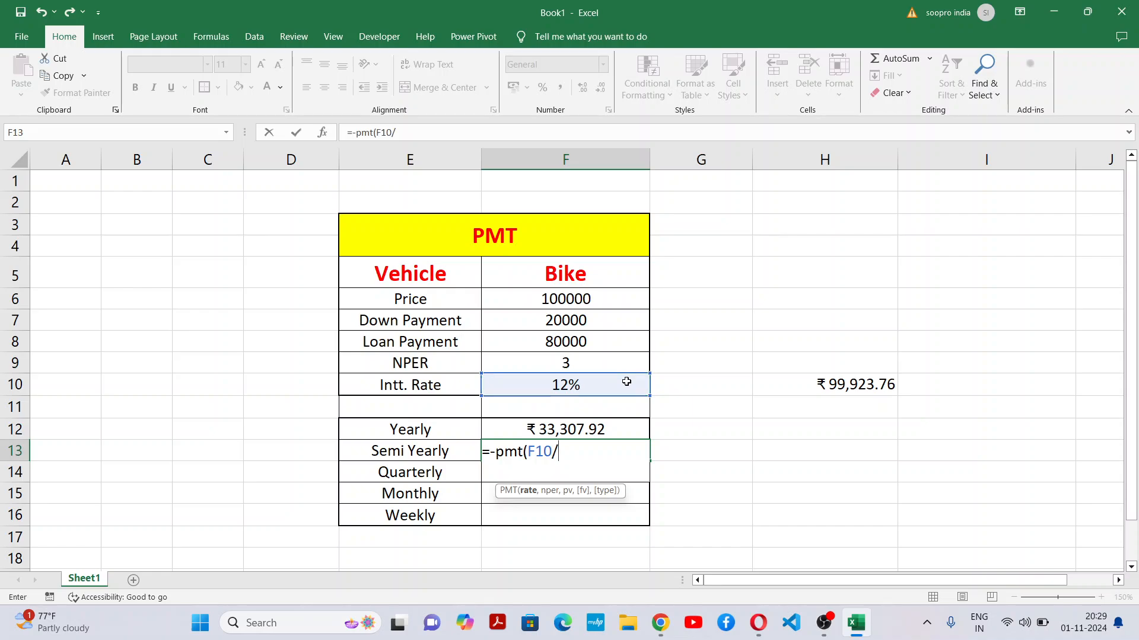
pyautogui.write('2')
pyautogui.write(',')
pyautogui.click(579, 366)
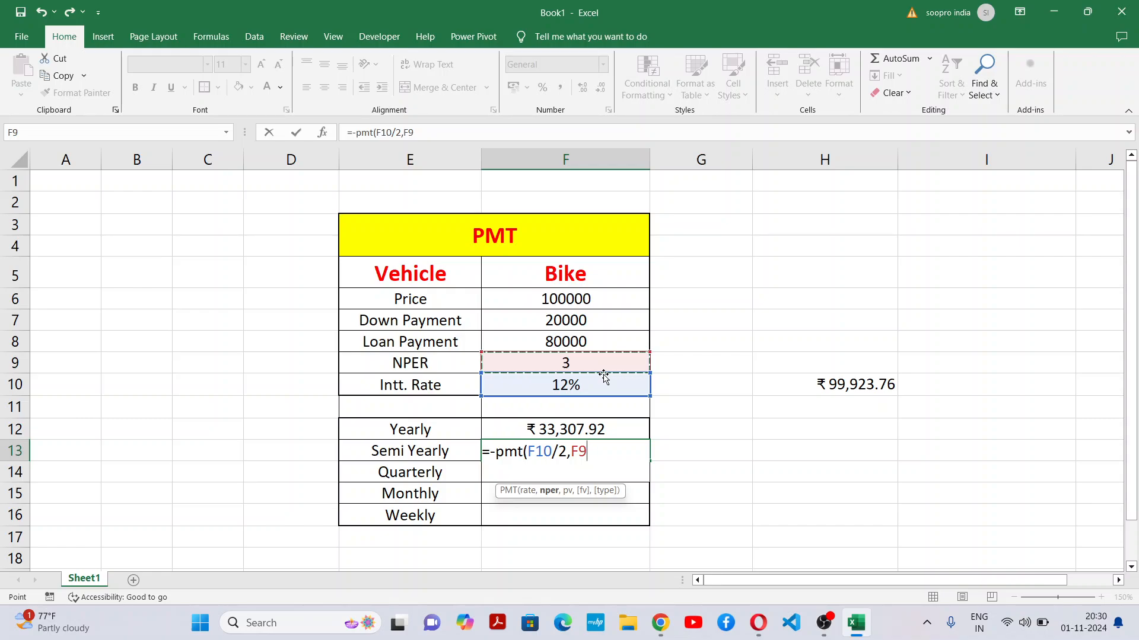
pyautogui.click(872, 384)
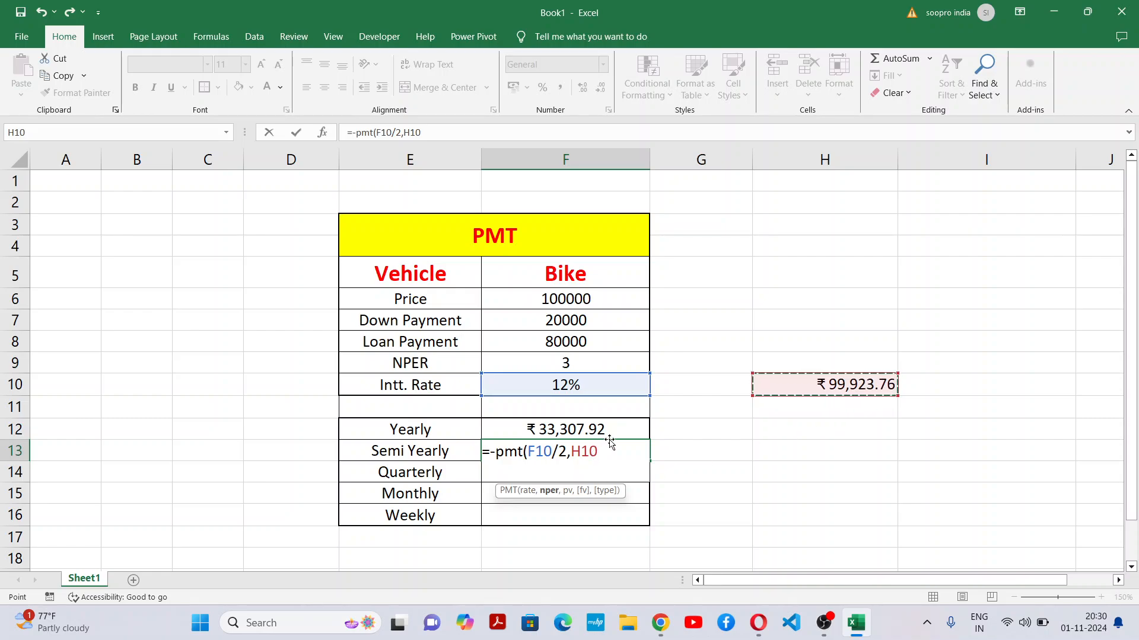
pyautogui.press('BackSpace')
pyautogui.press('BackSpace')
pyautogui.press('BackSpace')
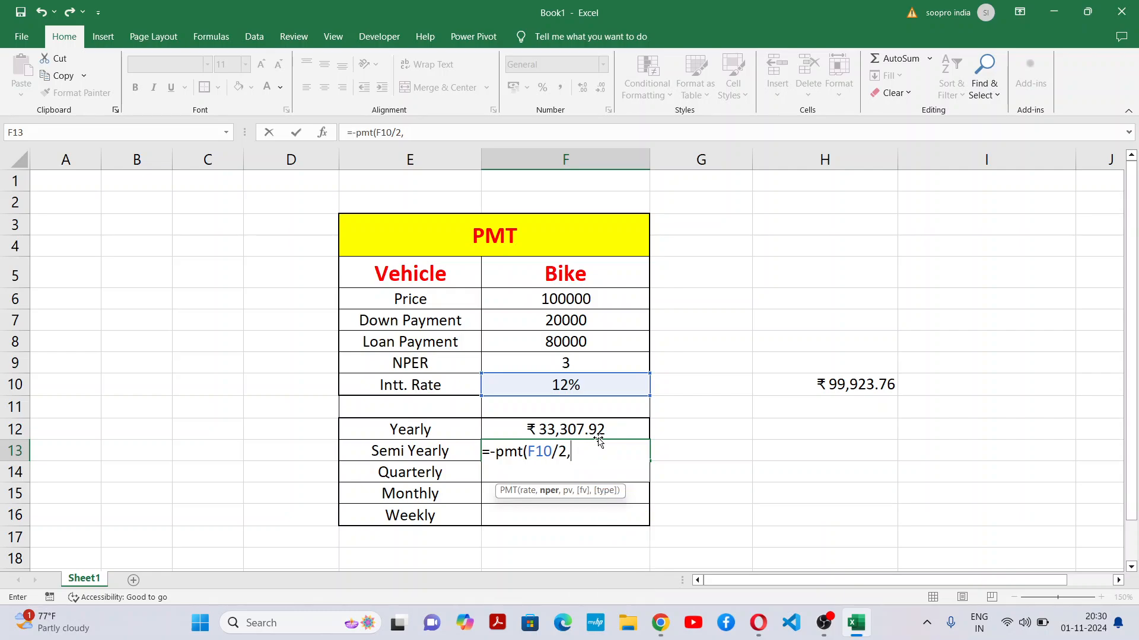
# Step: Complete the semi-yearly PMT formula in F13 with F9*2 as the number of periods and F8 as the present value
pyautogui.click(594, 360)
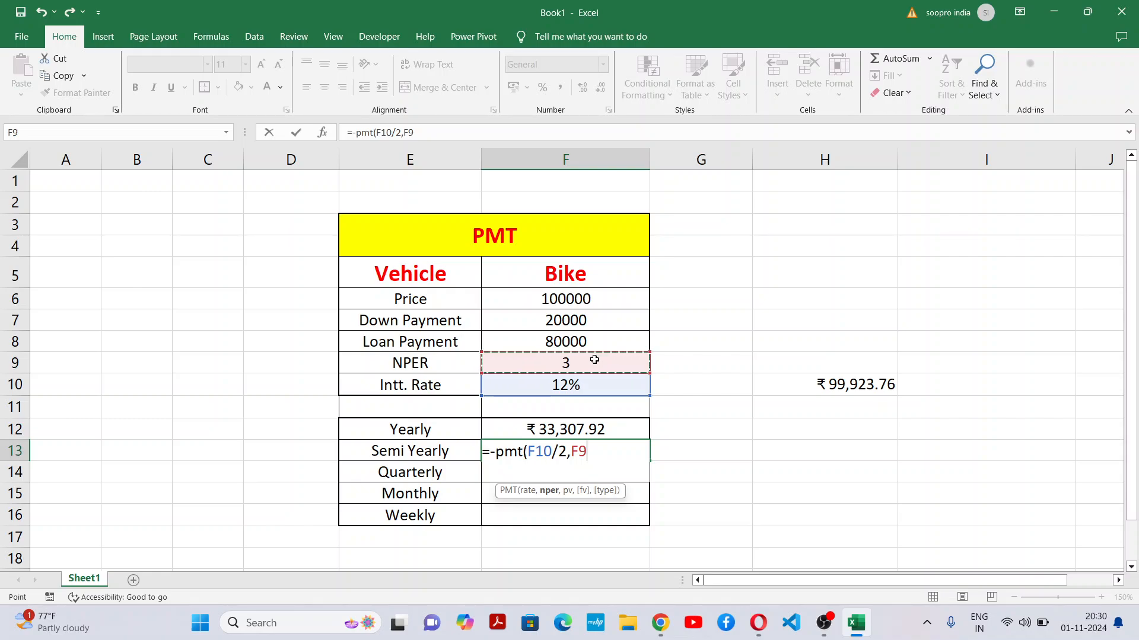
pyautogui.write('*2')
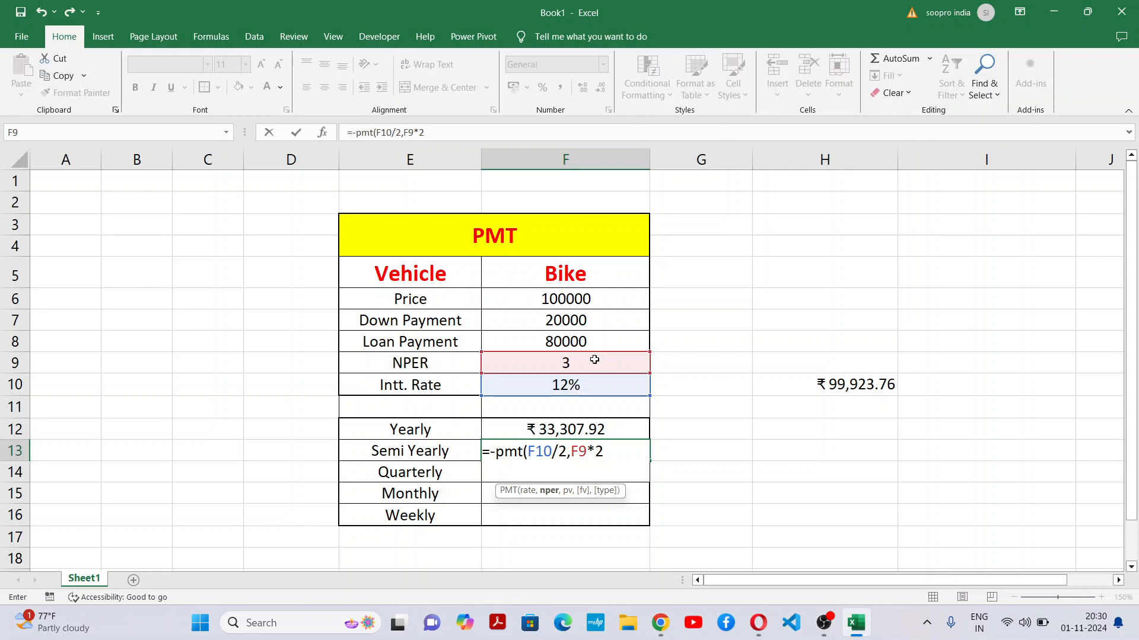
pyautogui.write(',')
pyautogui.click(585, 342)
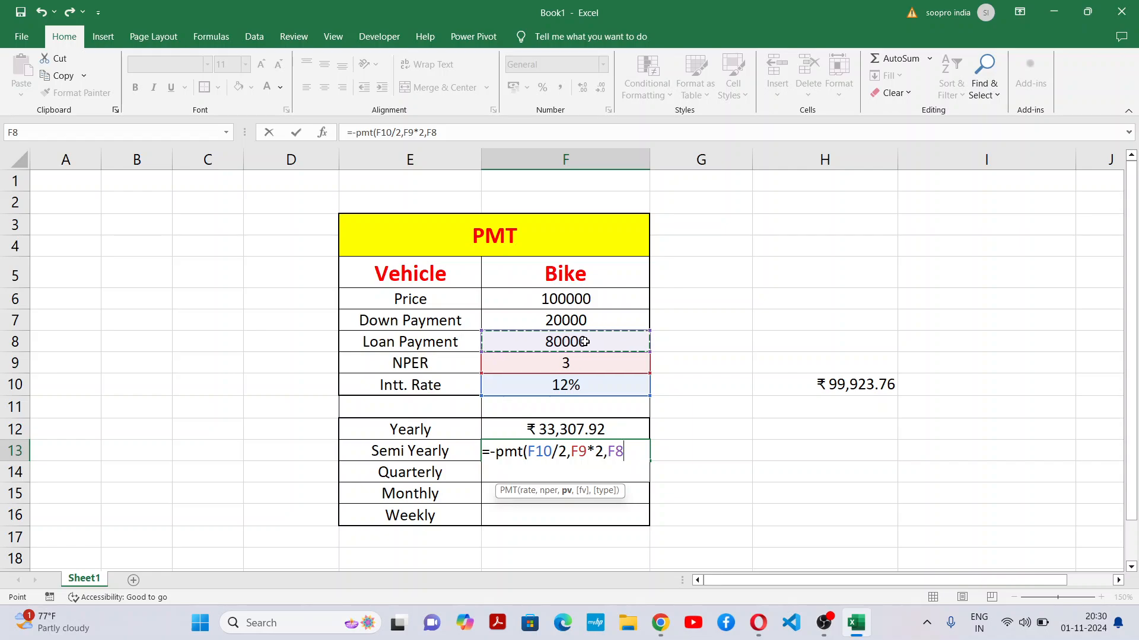
pyautogui.write(')')
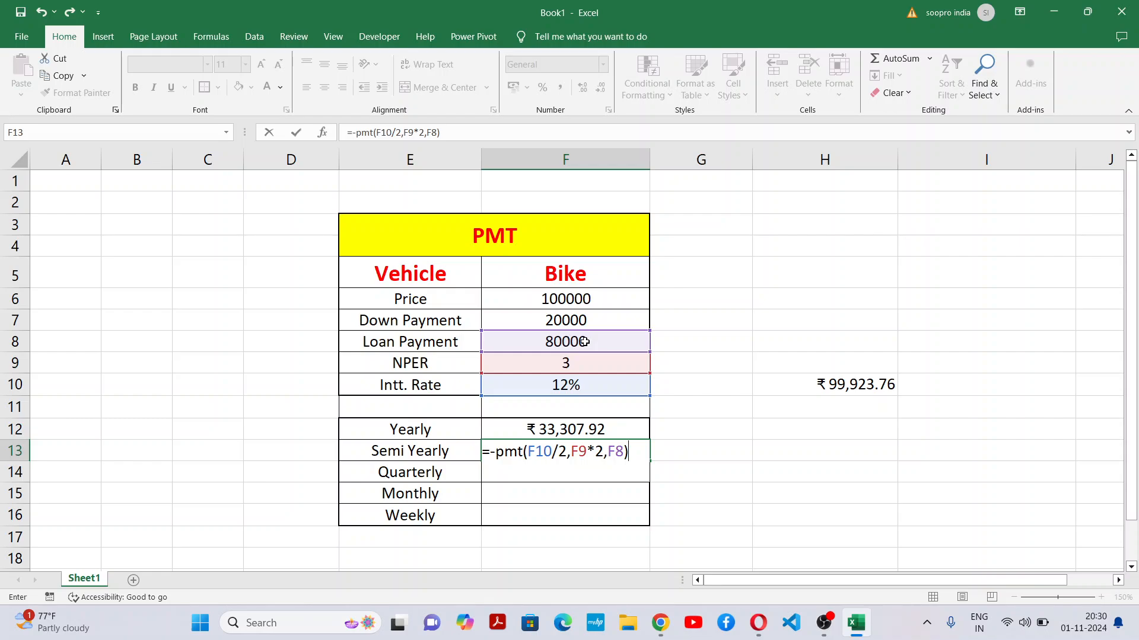
pyautogui.press('Return')
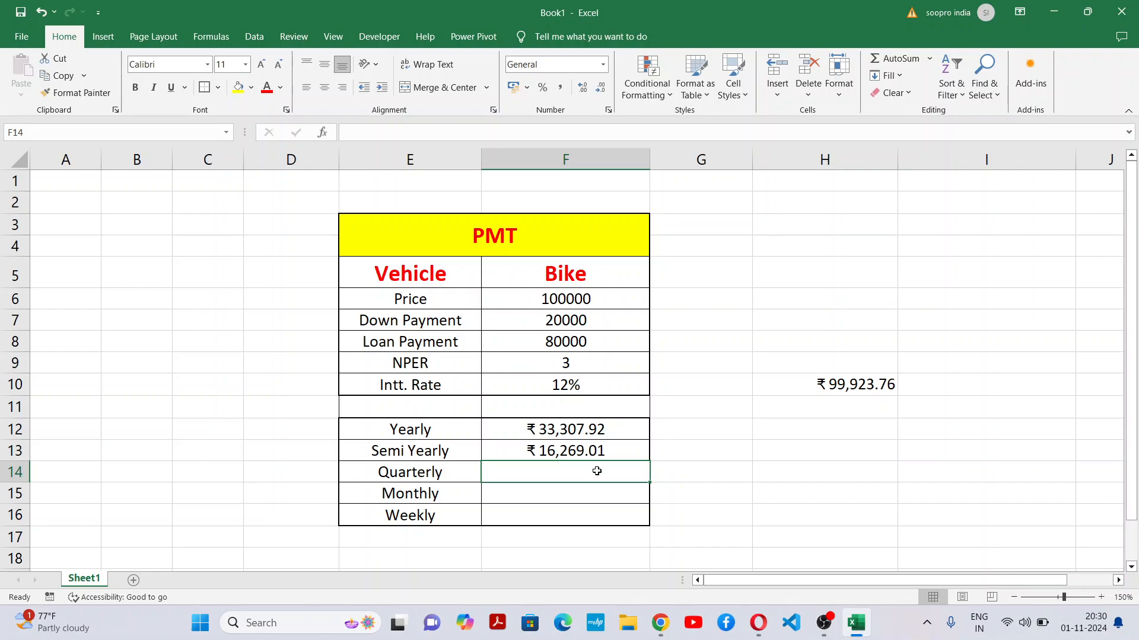
pyautogui.click(599, 451)
pyautogui.click(818, 452)
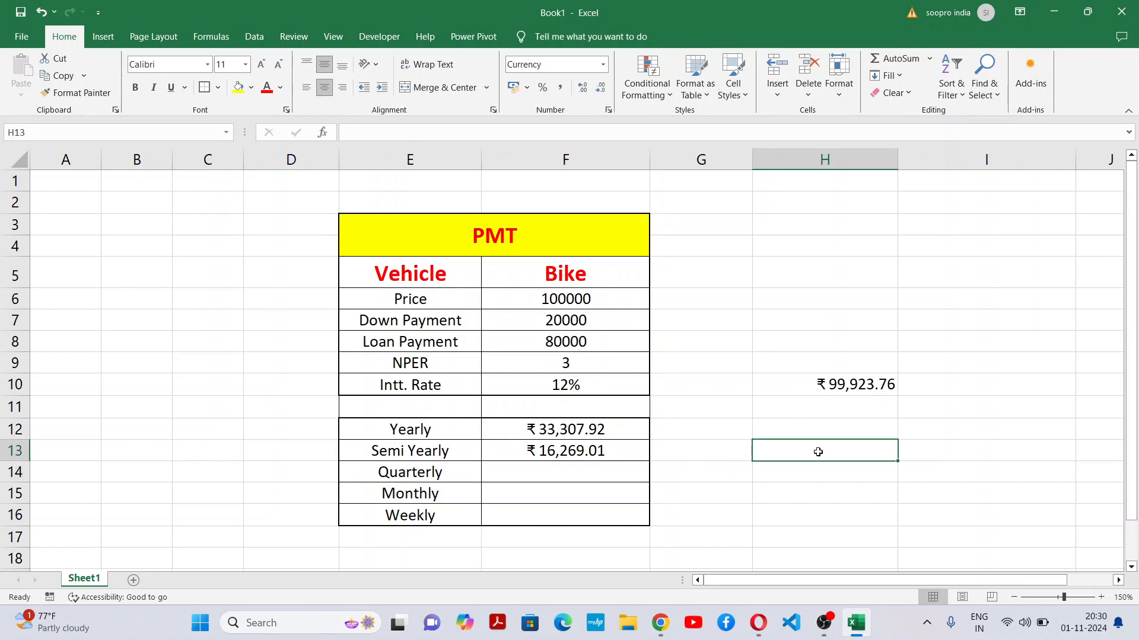
pyautogui.write('=')
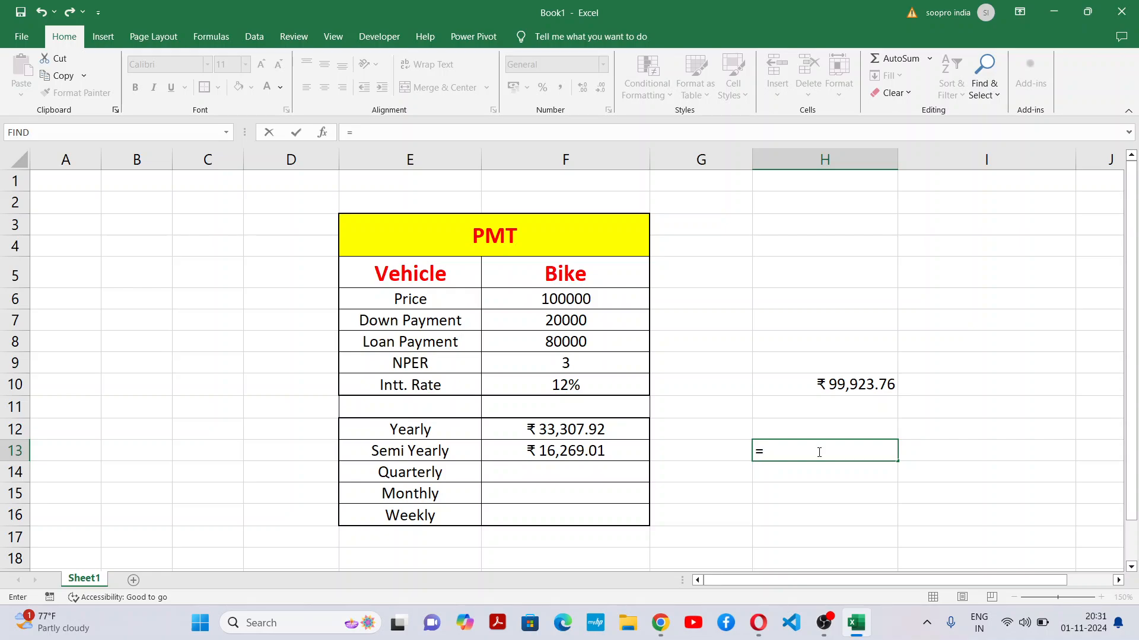
pyautogui.click(856, 389)
pyautogui.press('Escape')
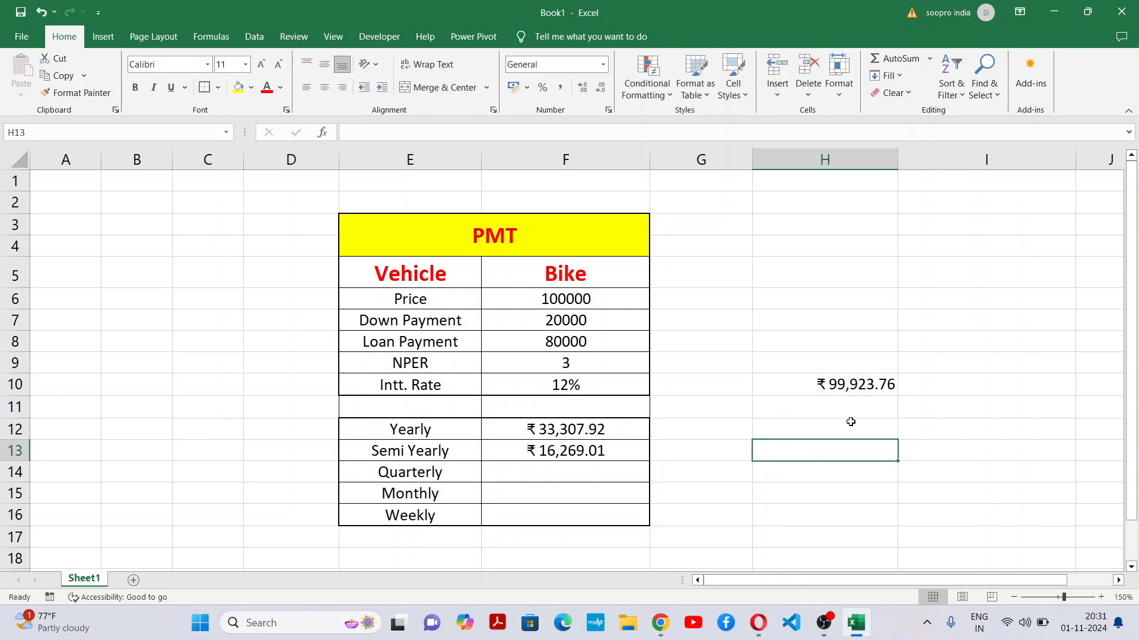
# Step: Calculate the total repaid through semi-yearly payments in H11 with the formula =F13*6
pyautogui.click(851, 405)
pyautogui.write('=')
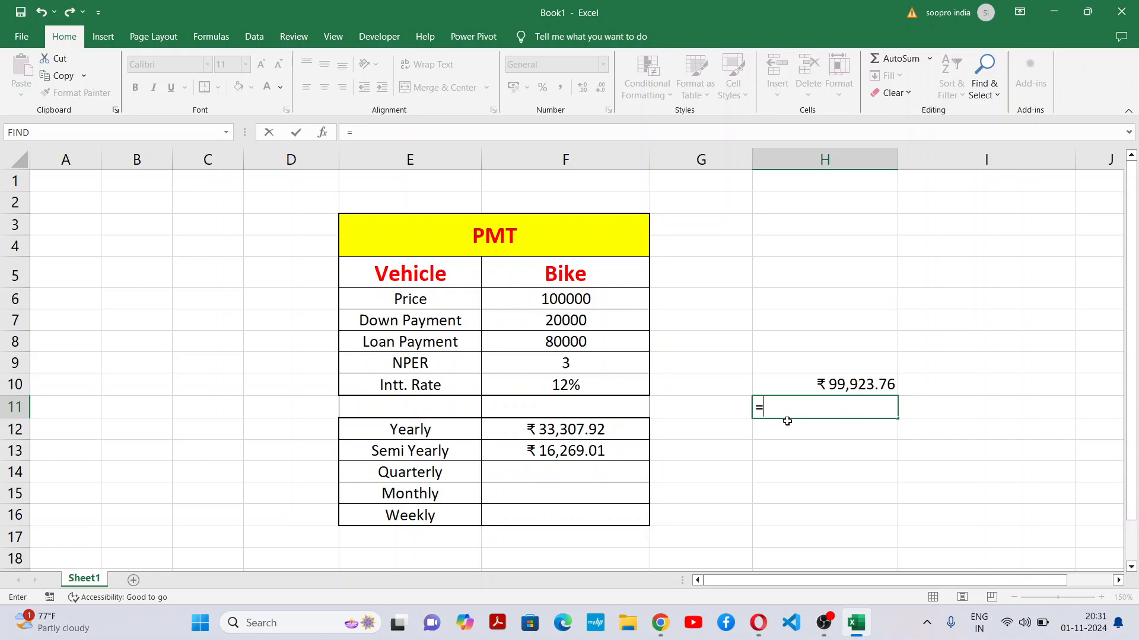
pyautogui.click(560, 452)
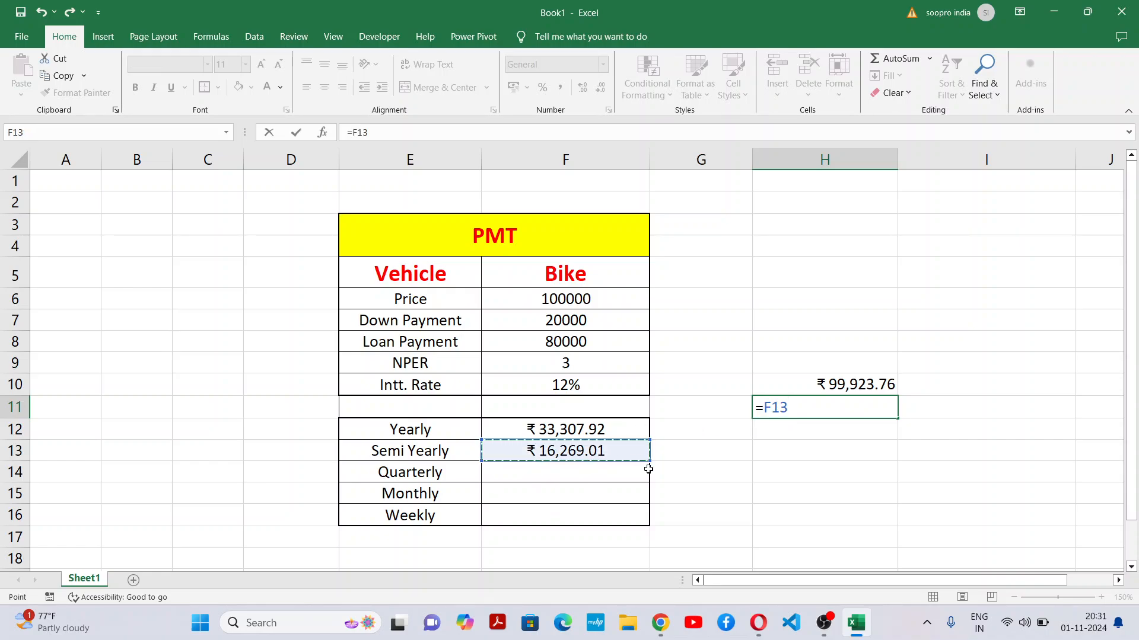
pyautogui.write('*6')
pyautogui.press('Return')
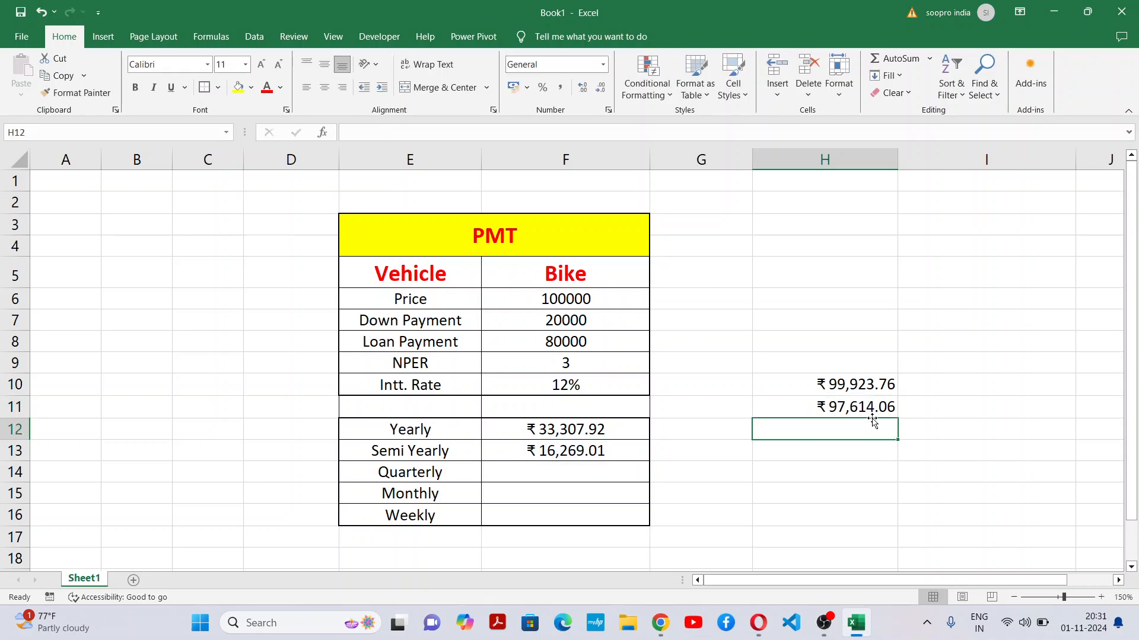
# Step: Review the semi-yearly total formula in H11 and the arguments of the semi-yearly PMT formula in F13
pyautogui.click(866, 491)
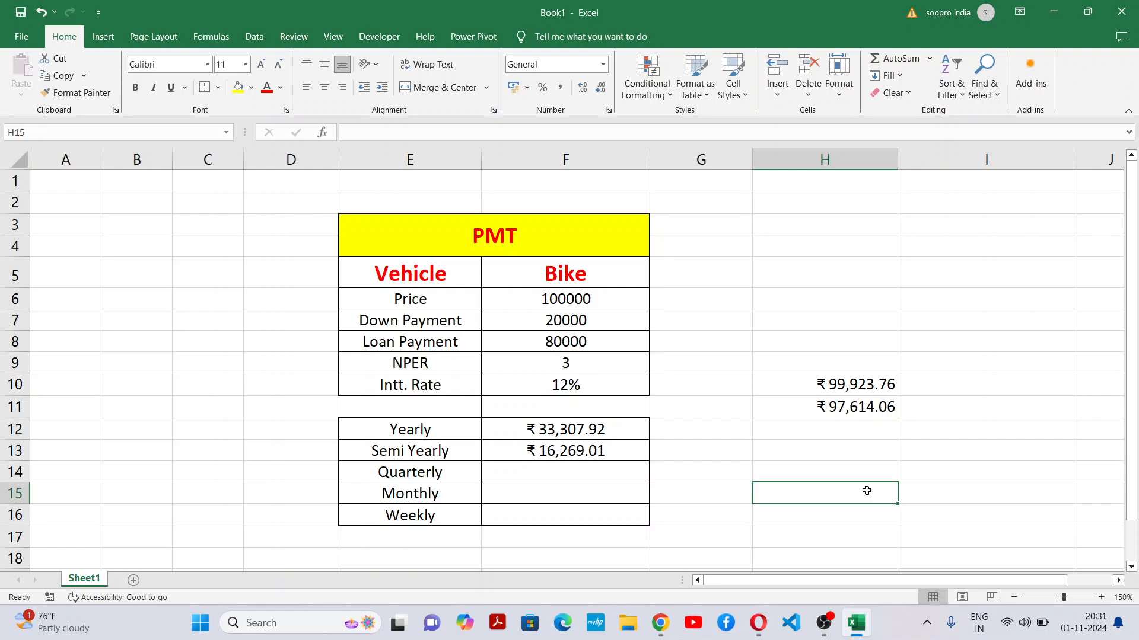
pyautogui.click(866, 403)
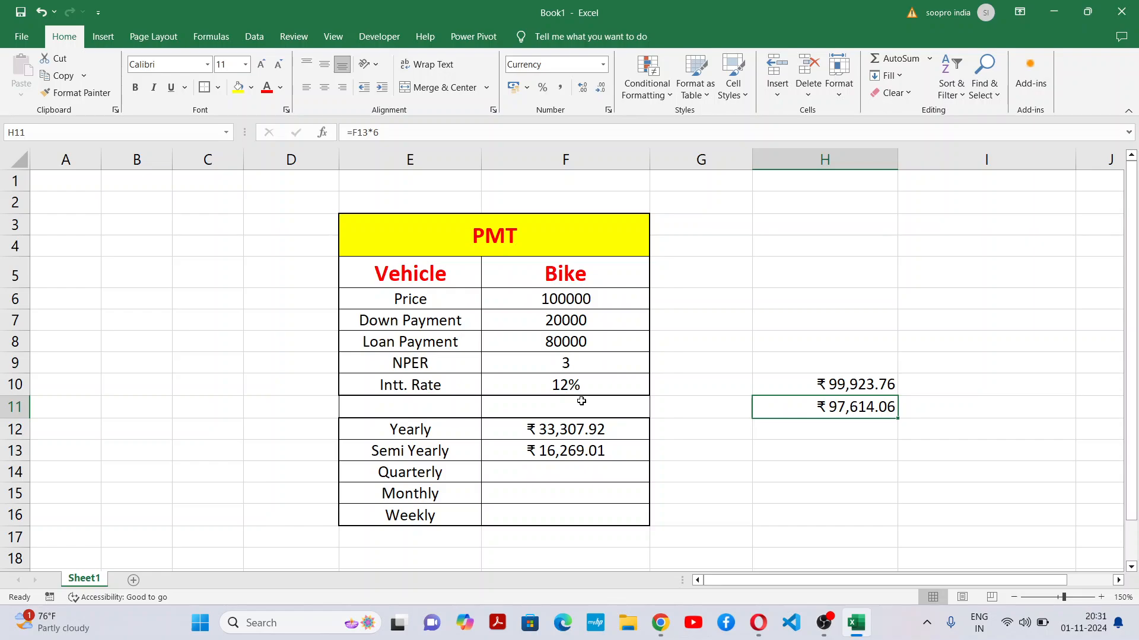
pyautogui.click(585, 452)
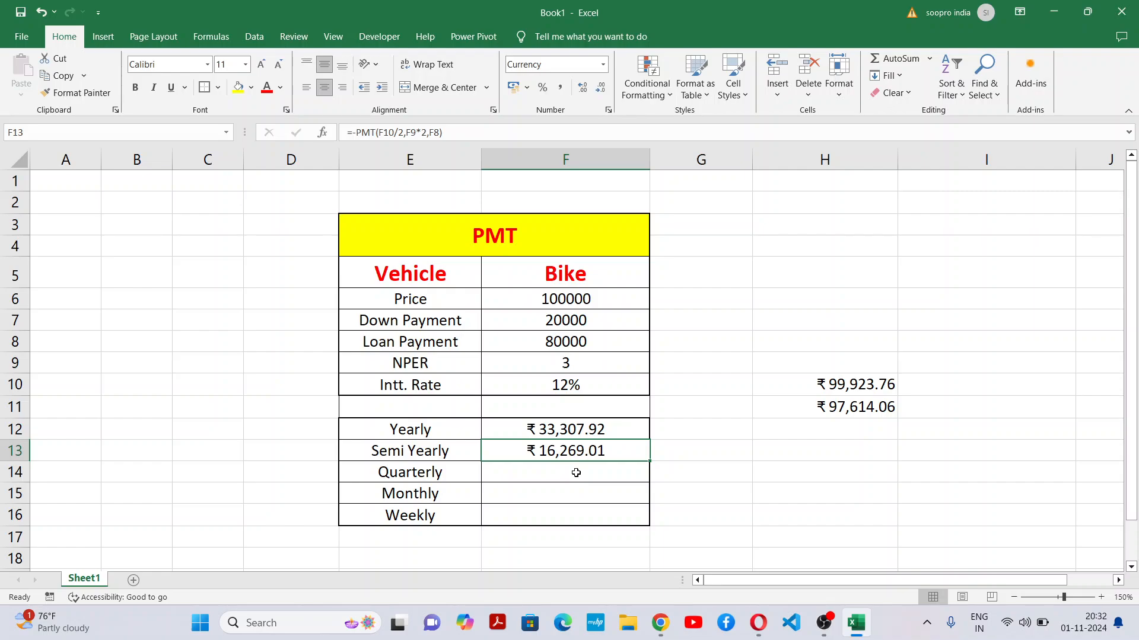
pyautogui.doubleClick(623, 452)
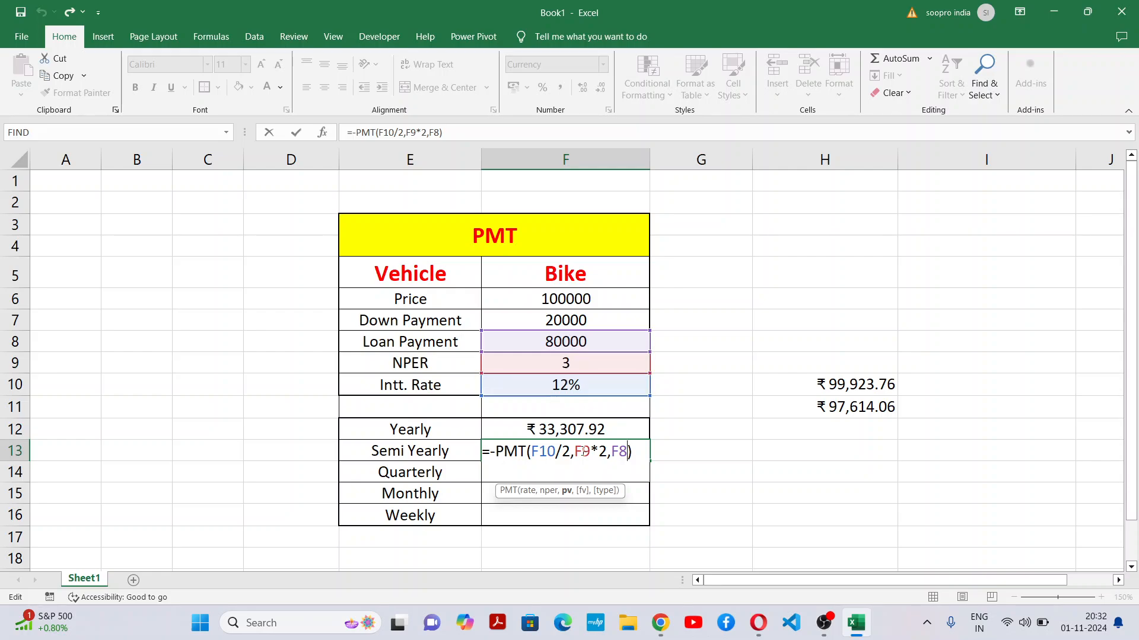
pyautogui.hotkey('ctrl', 'Return')
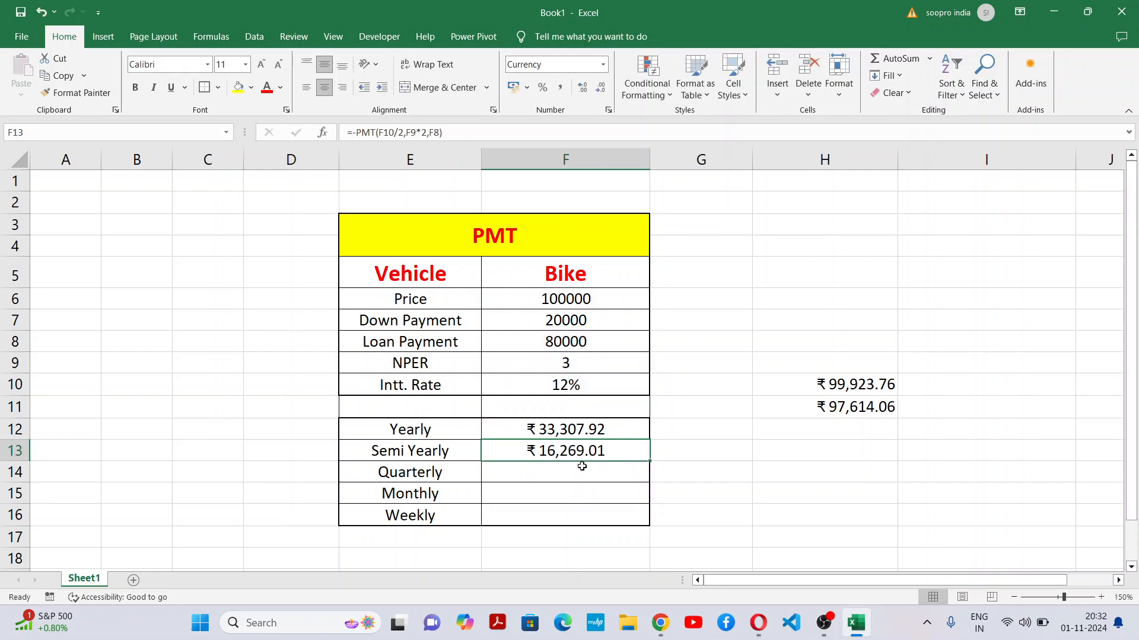
# Step: Calculate the quarterly payment in F14 with the formula =-PMT(F10/4,F9*4,F8)
pyautogui.click(582, 469)
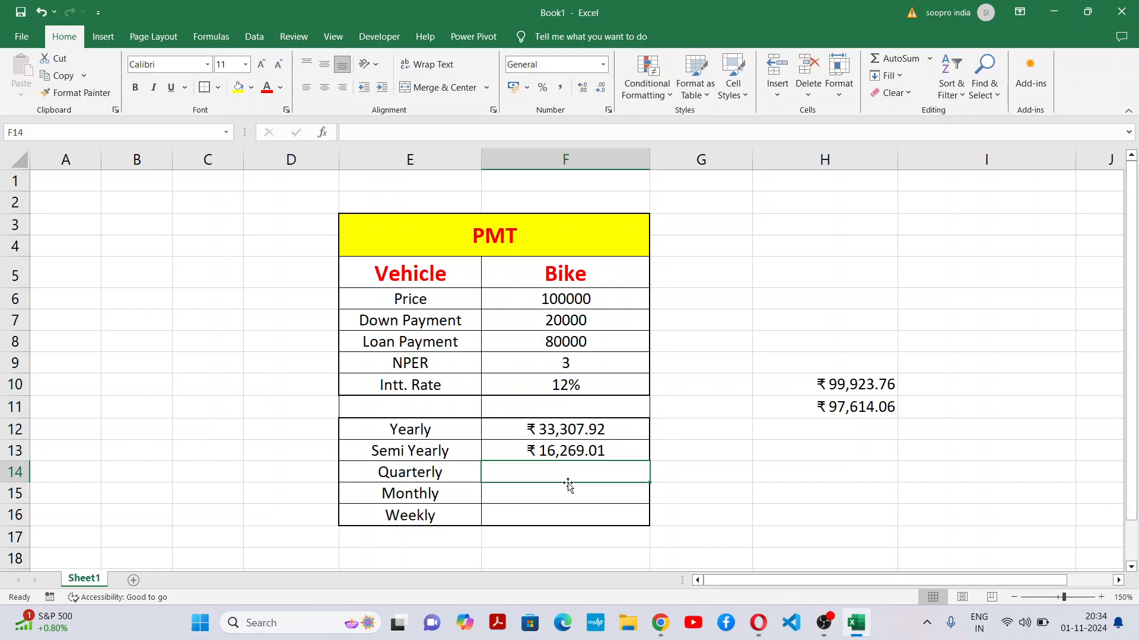
pyautogui.write('=')
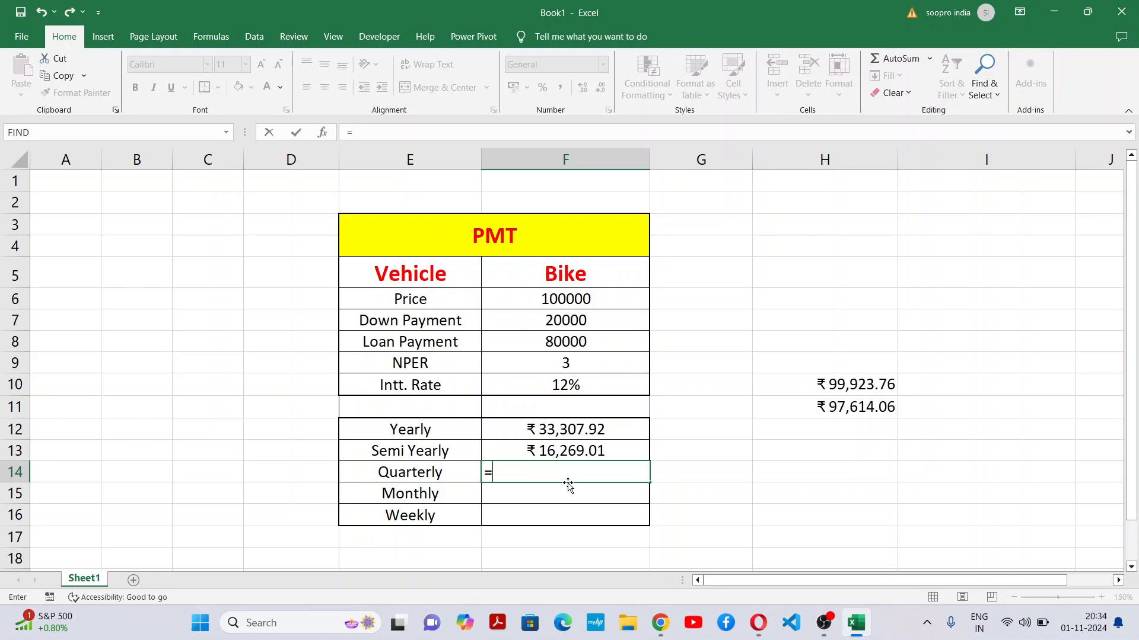
pyautogui.write('-pmt')
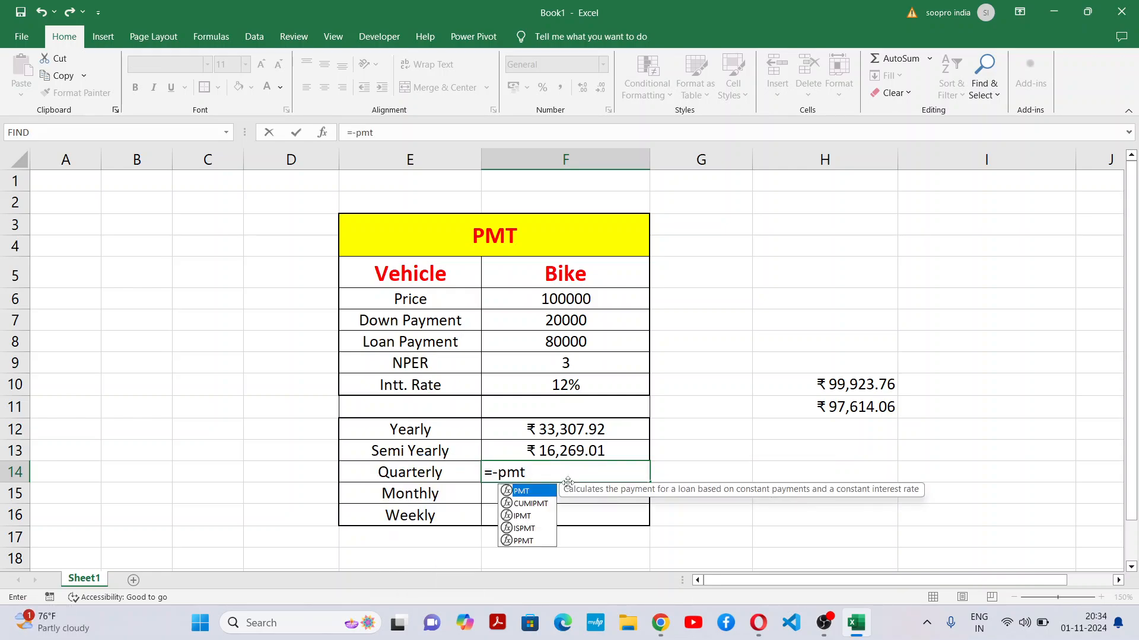
pyautogui.write('(')
pyautogui.click(623, 380)
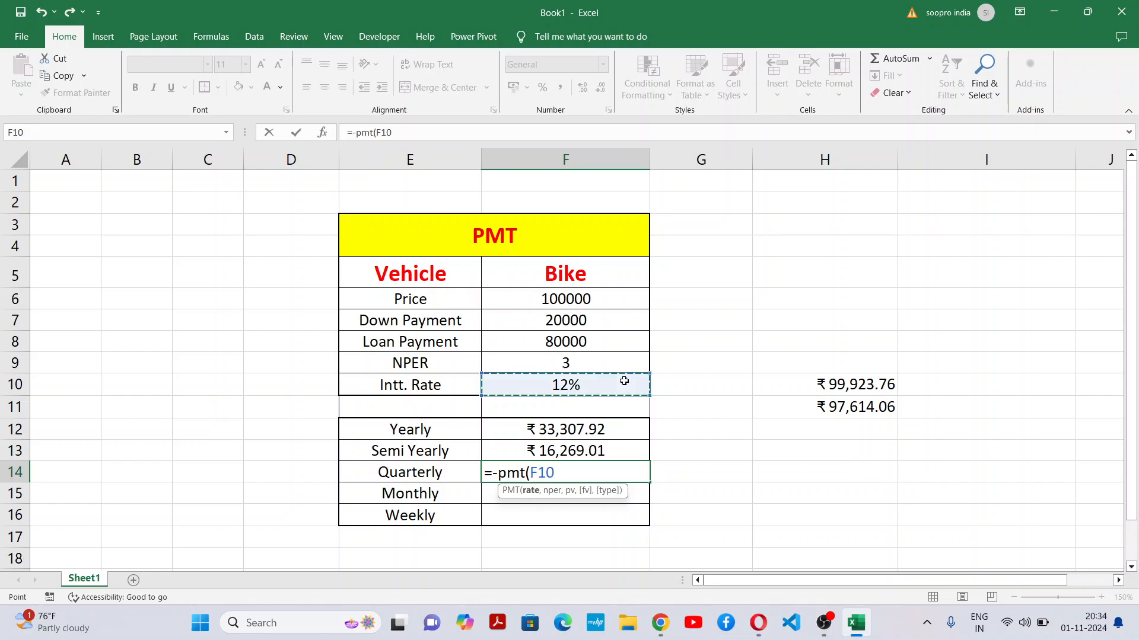
pyautogui.write('/4,')
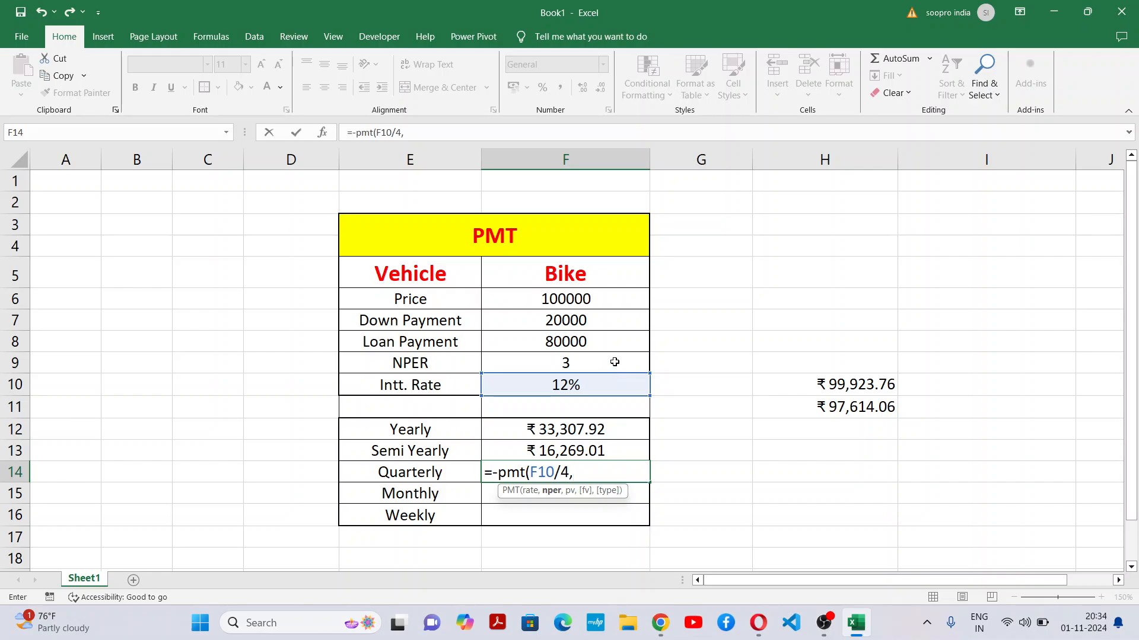
pyautogui.click(614, 362)
pyautogui.write('*4')
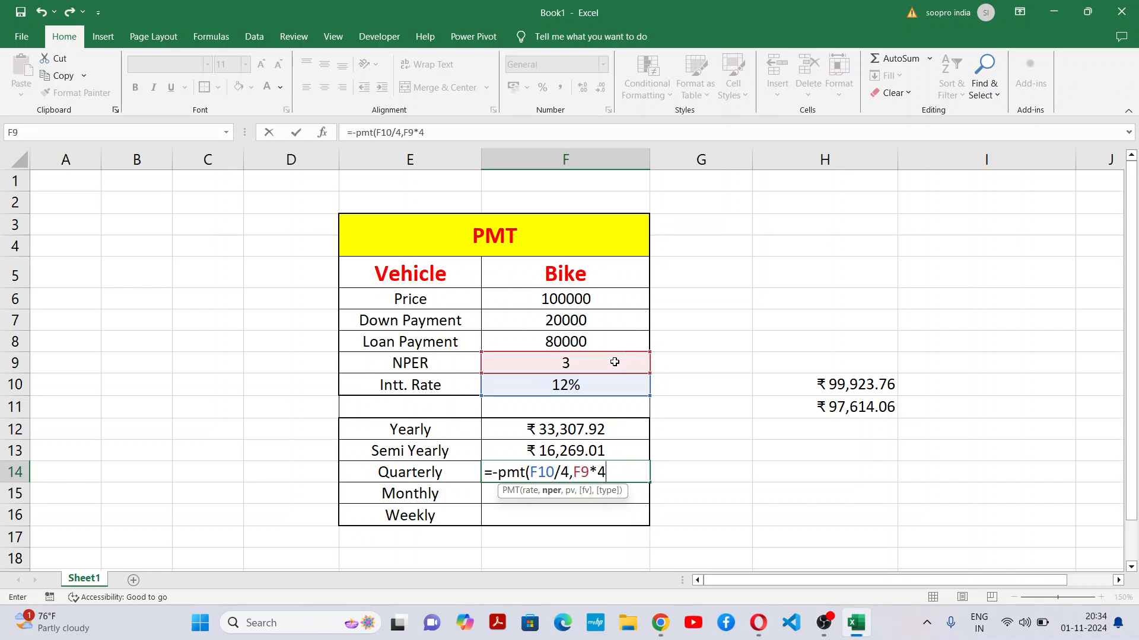
pyautogui.write(',')
pyautogui.click(601, 337)
pyautogui.write(')')
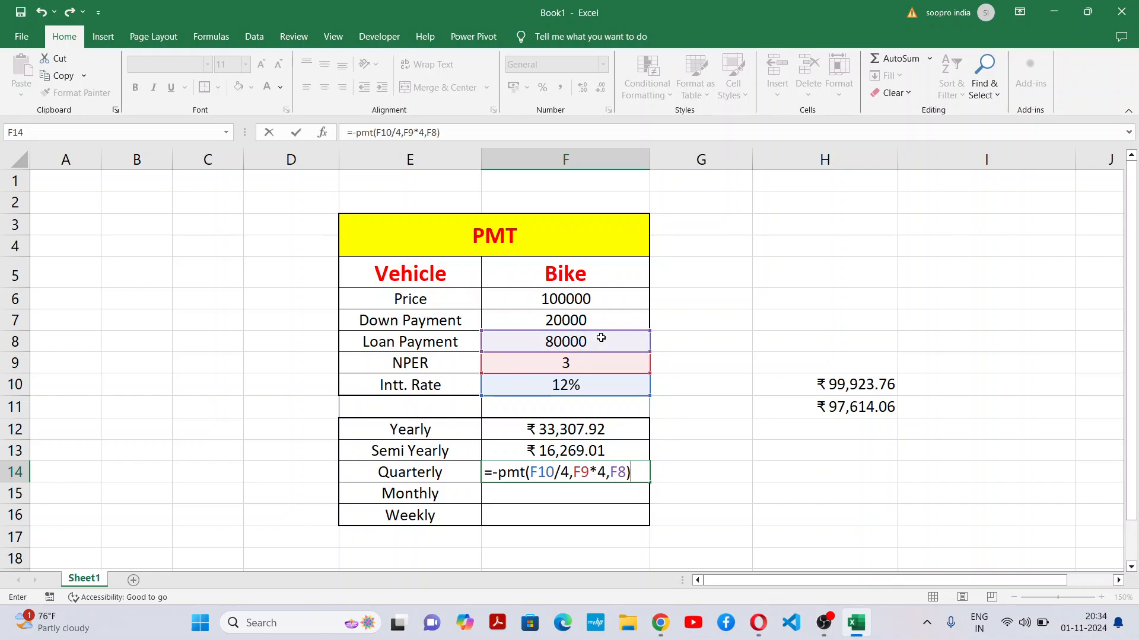
pyautogui.press('Return')
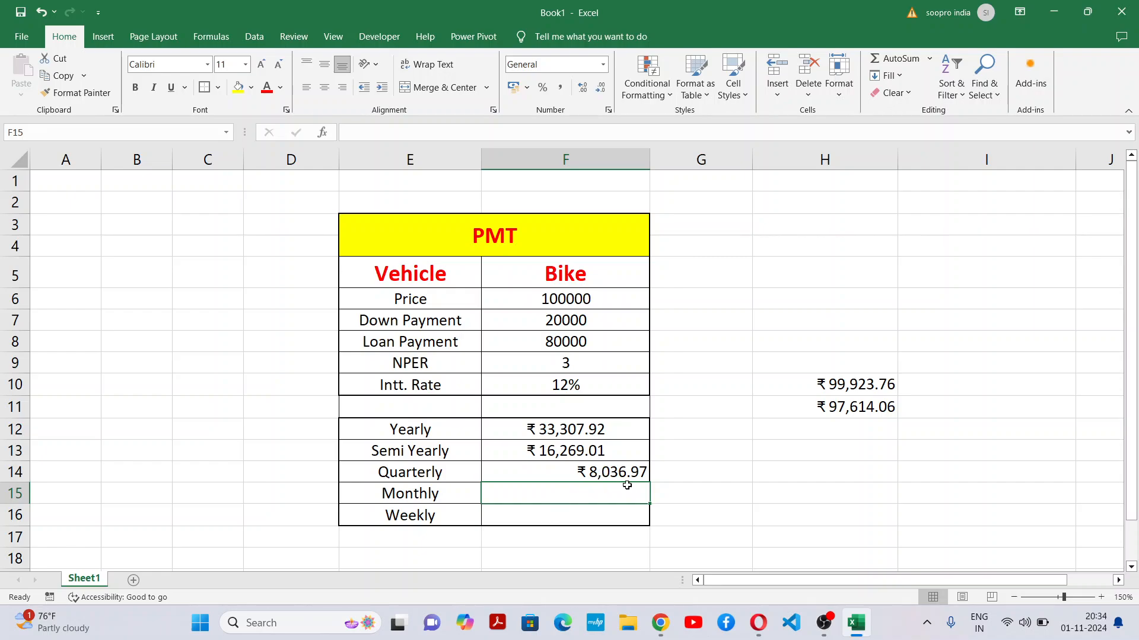
# Step: Center the yearly, semi-yearly and quarterly payment amounts in F12:F14 horizontally
pyautogui.moveTo(610, 427); pyautogui.dragTo(612, 465)
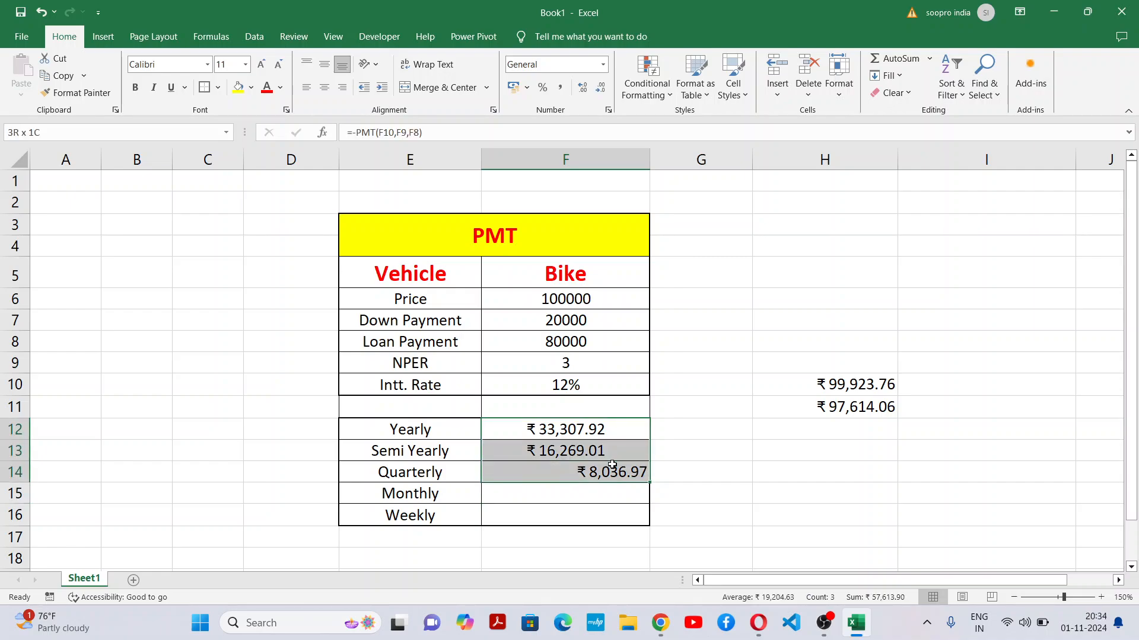
pyautogui.click(328, 90)
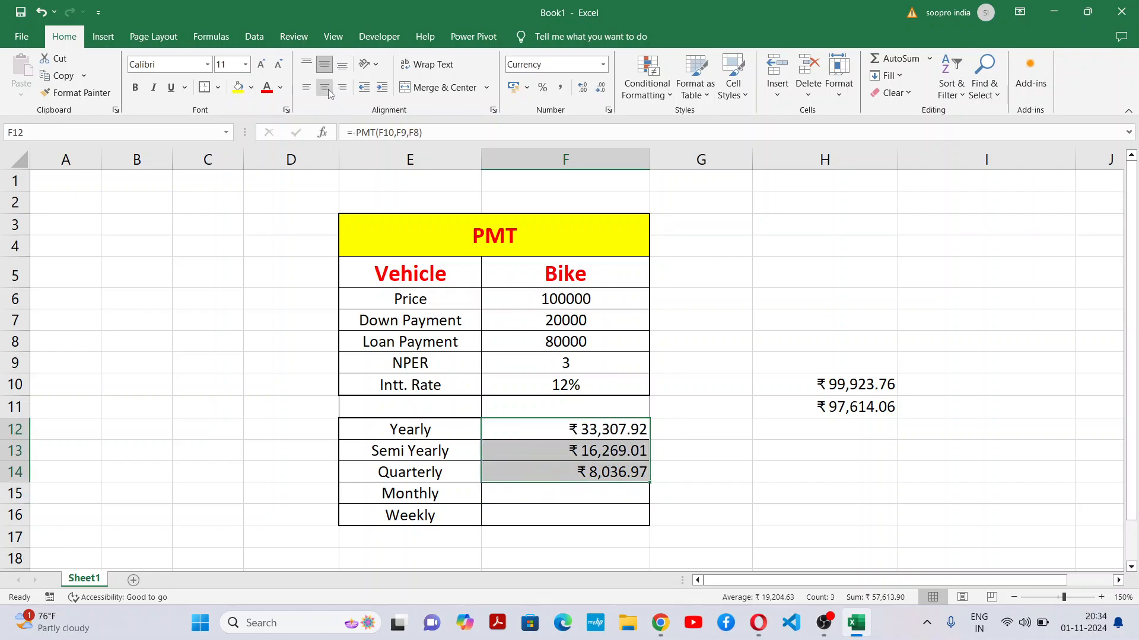
pyautogui.click(325, 88)
pyautogui.click(640, 494)
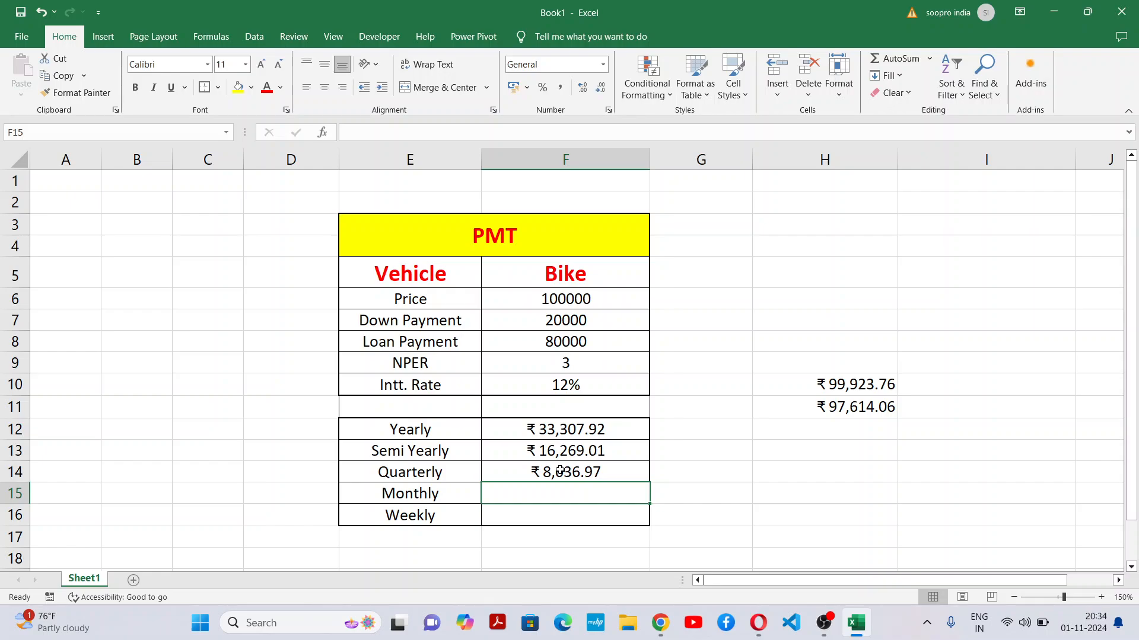
# Step: Calculate the total repaid through quarterly payments in H12 with the formula =F14*12
pyautogui.click(859, 425)
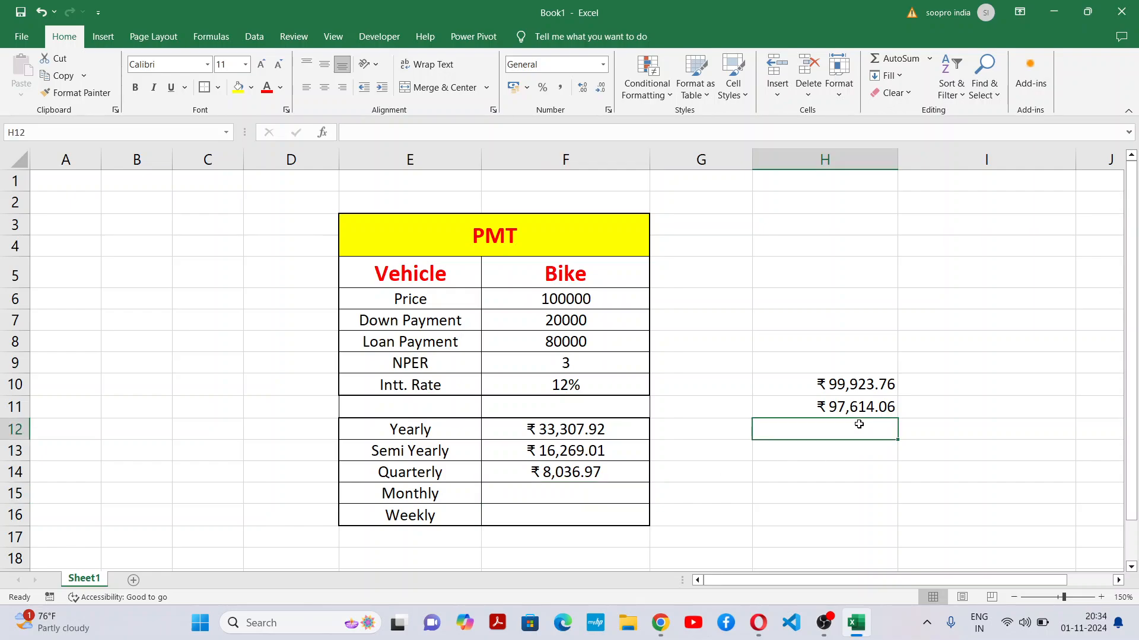
pyautogui.write('=')
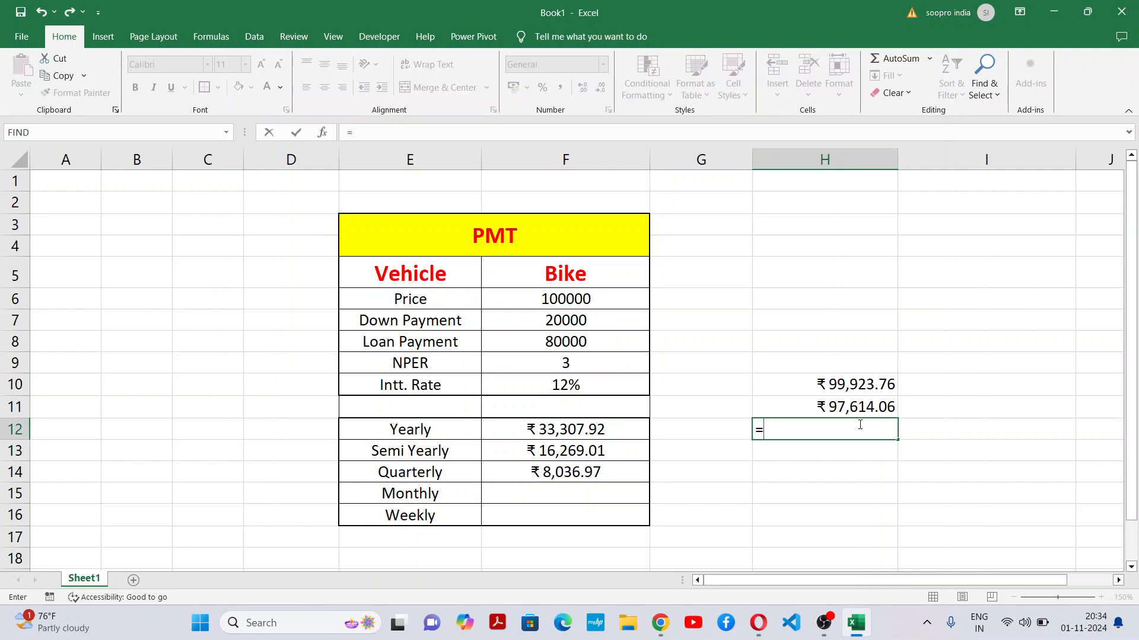
pyautogui.click(560, 473)
pyautogui.write('*12')
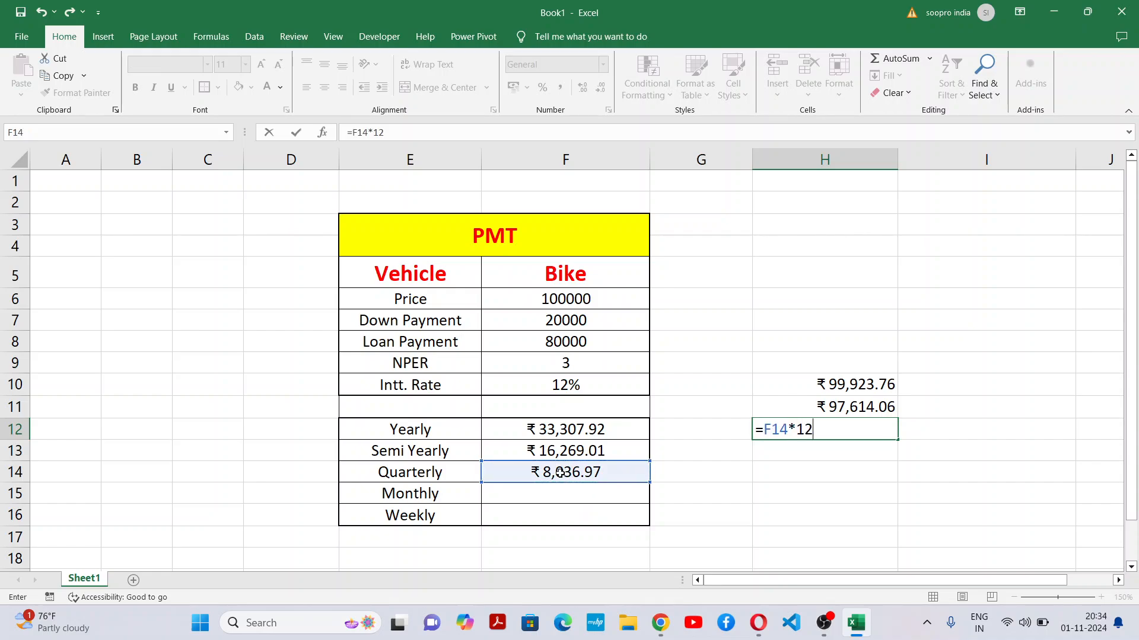
pyautogui.press('Return')
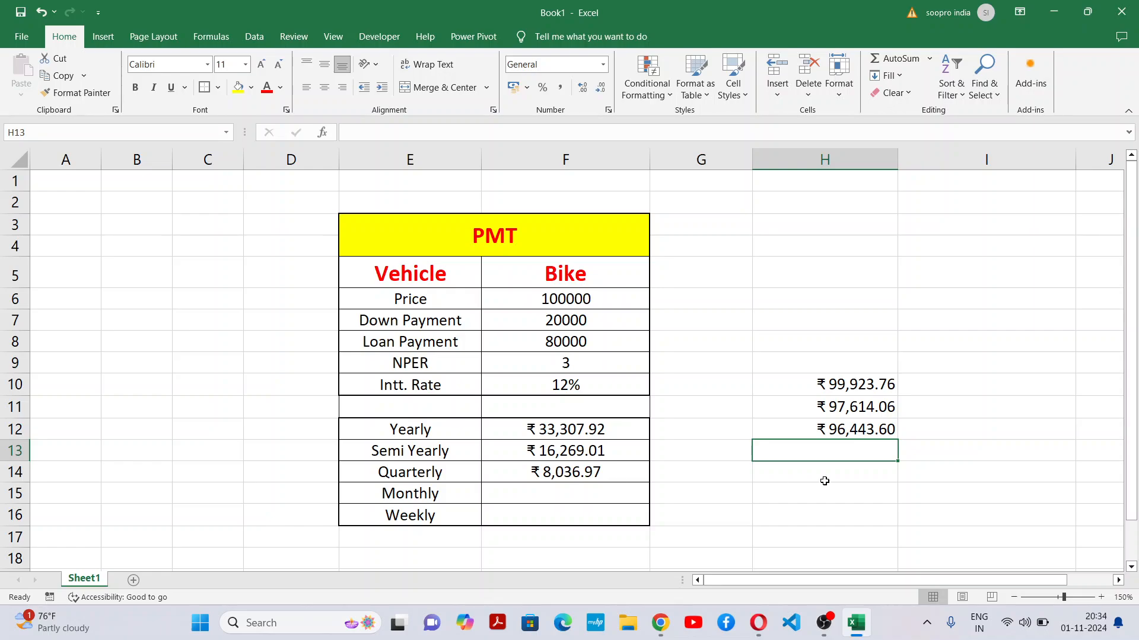
# Step: Review the semi-yearly total formula in H11 and the quarterly PMT formula in F14
pyautogui.doubleClick(849, 404)
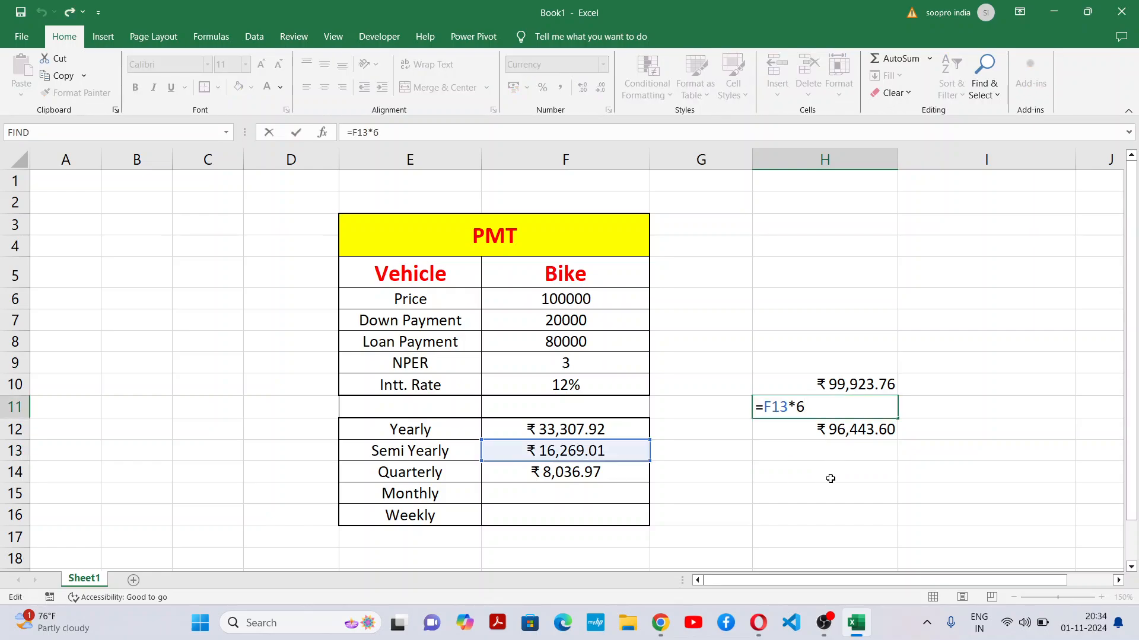
pyautogui.click(830, 475)
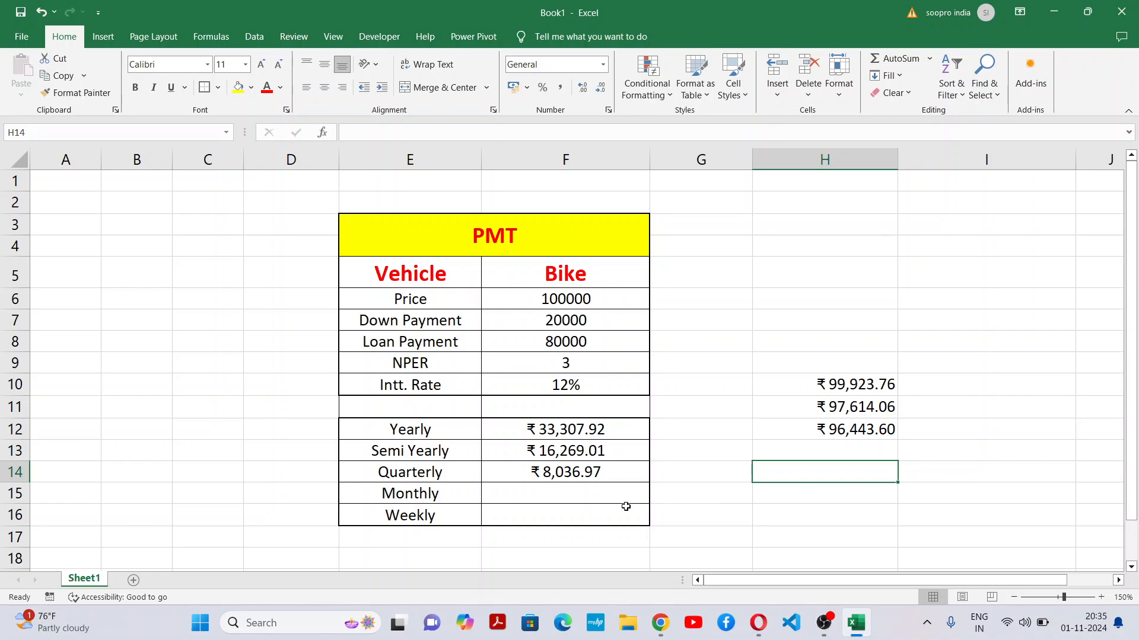
pyautogui.click(595, 472)
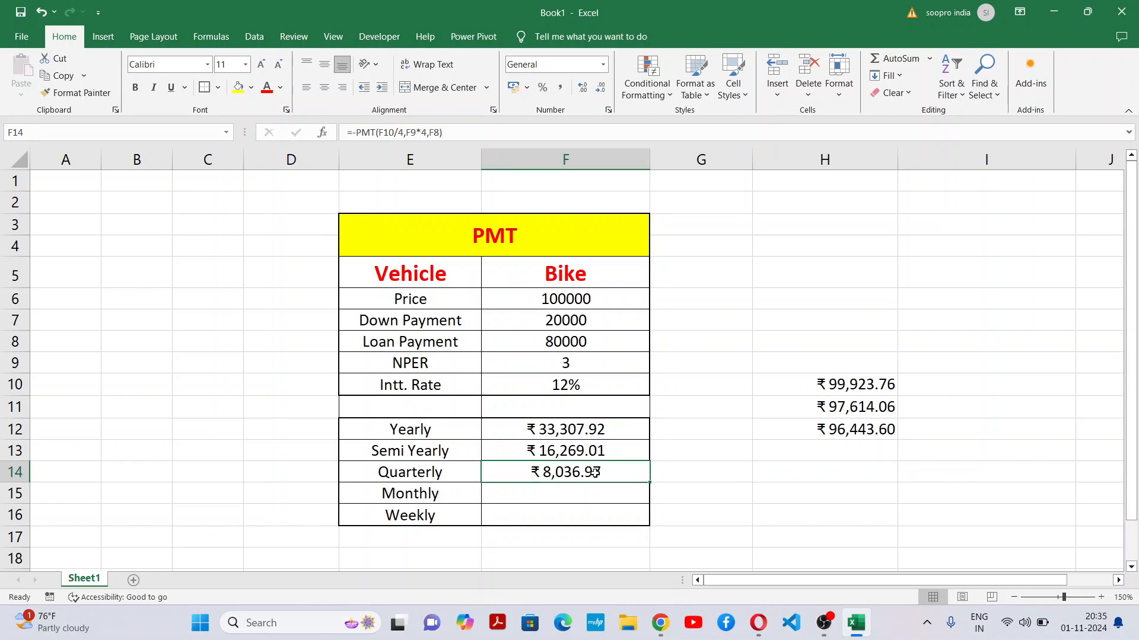
pyautogui.doubleClick(595, 472)
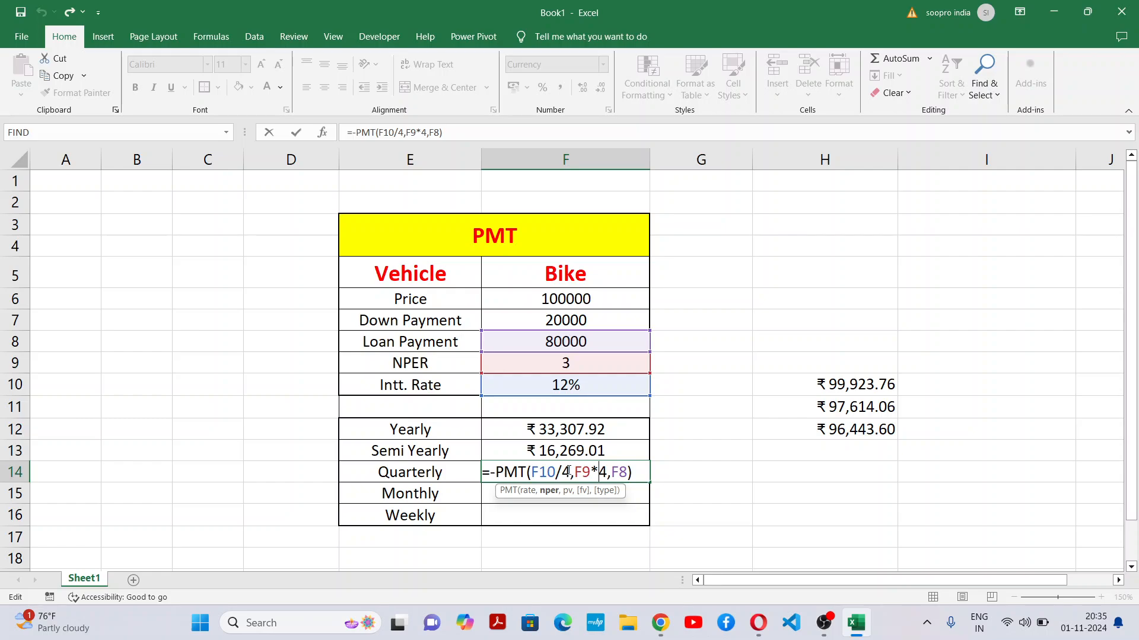
pyautogui.hotkey('ctrl', 'Return')
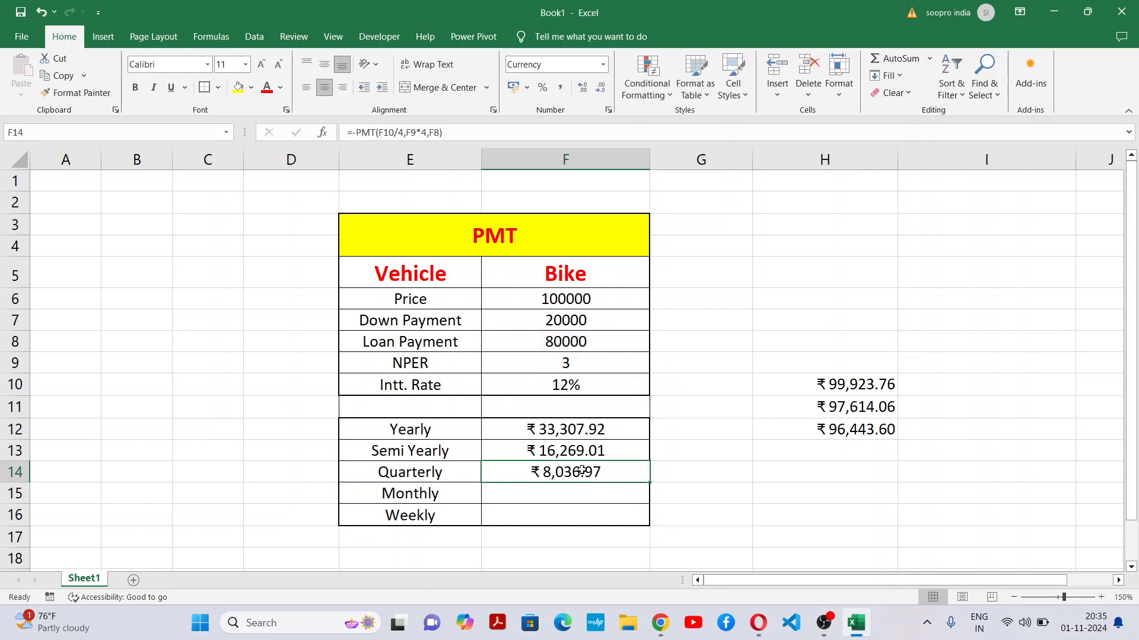
# Step: Calculate the monthly payment in F15 with the formula =-PMT(F10/12,F9*12,F8)
pyautogui.click(548, 495)
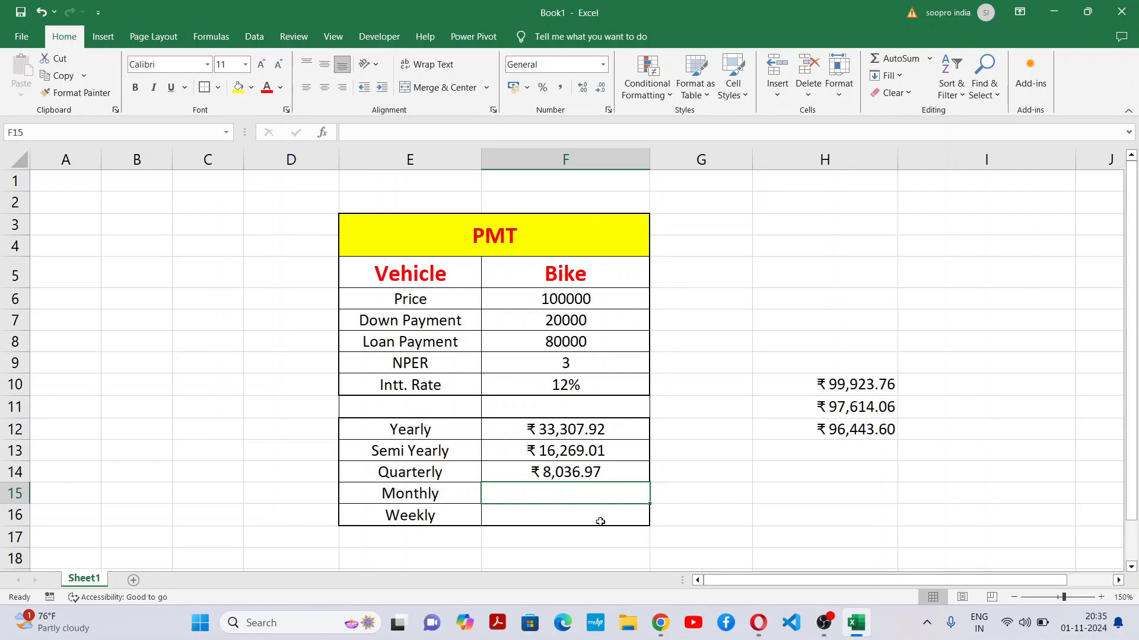
pyautogui.write('=')
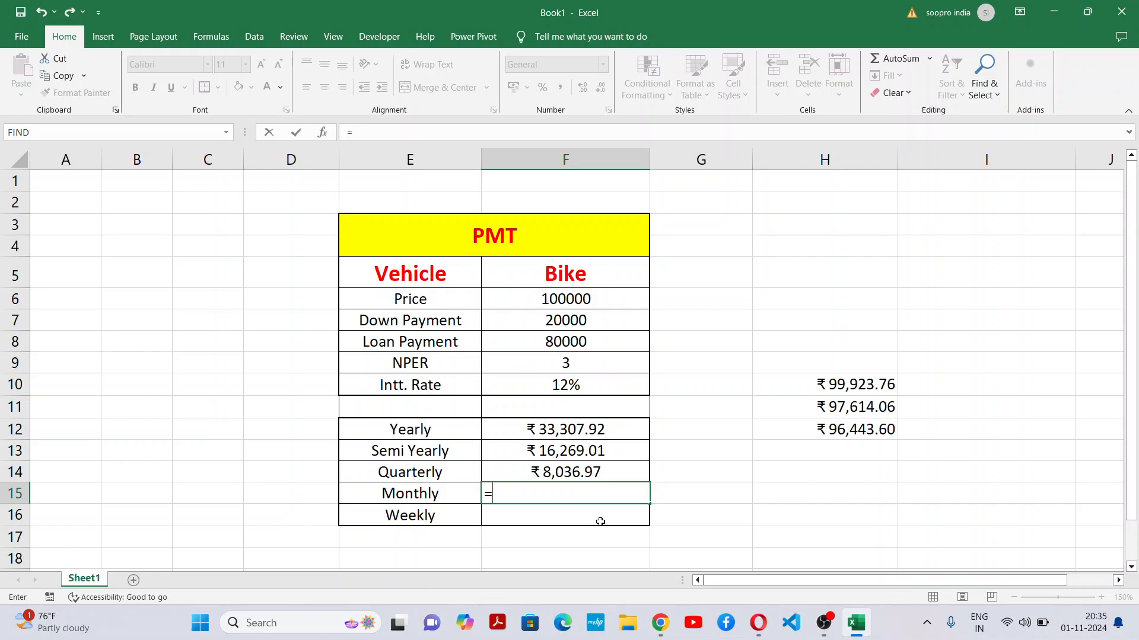
pyautogui.write('-pmt(')
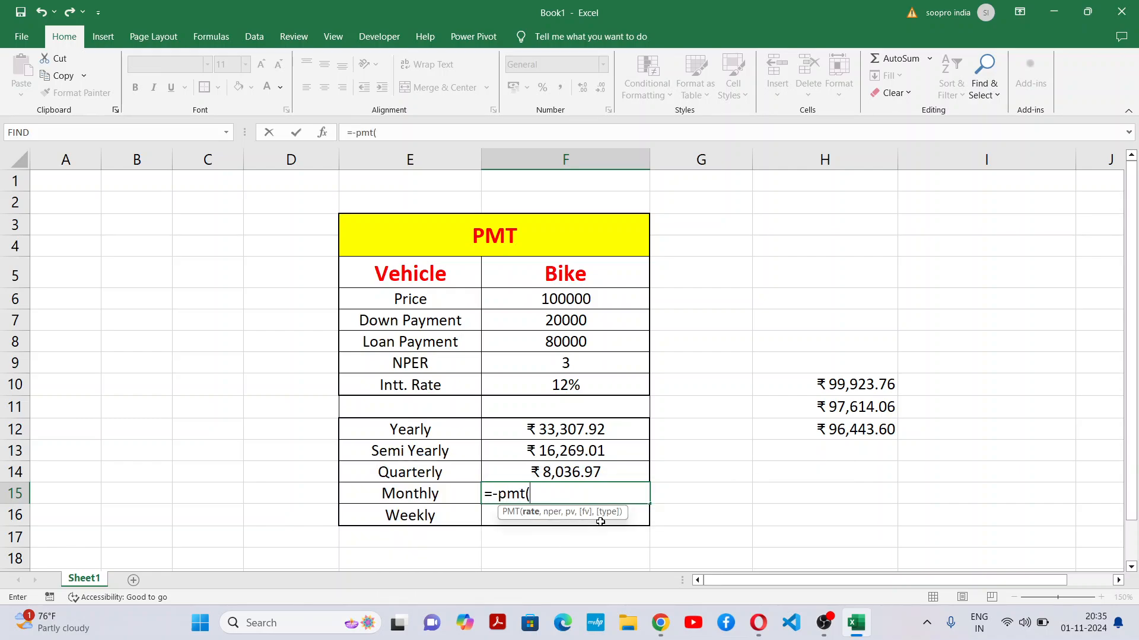
pyautogui.click(622, 382)
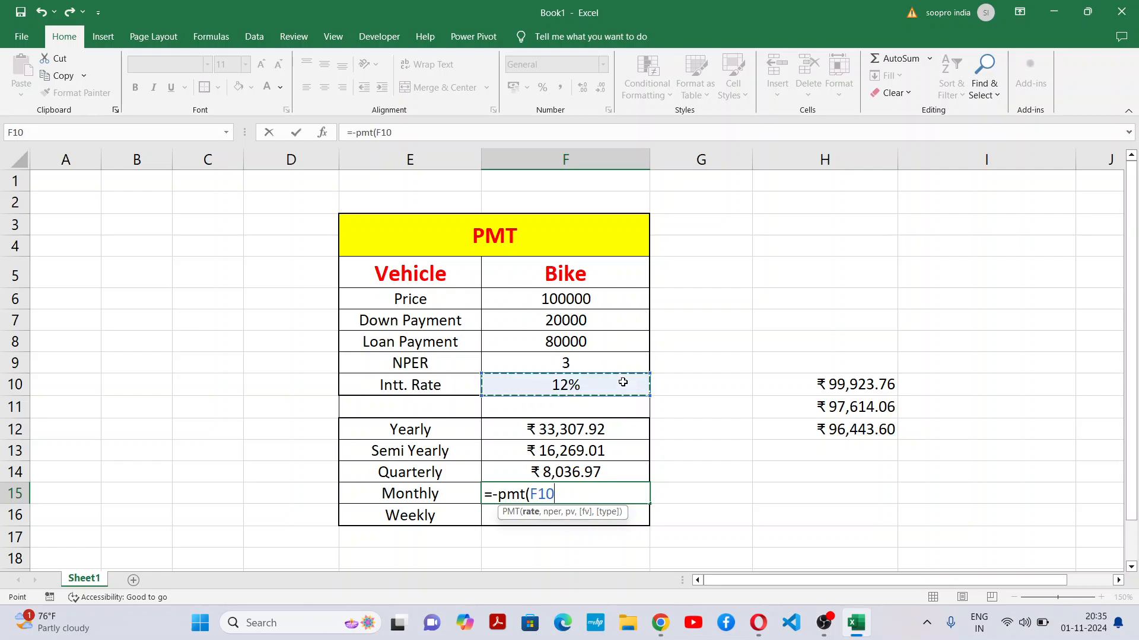
pyautogui.write('/')
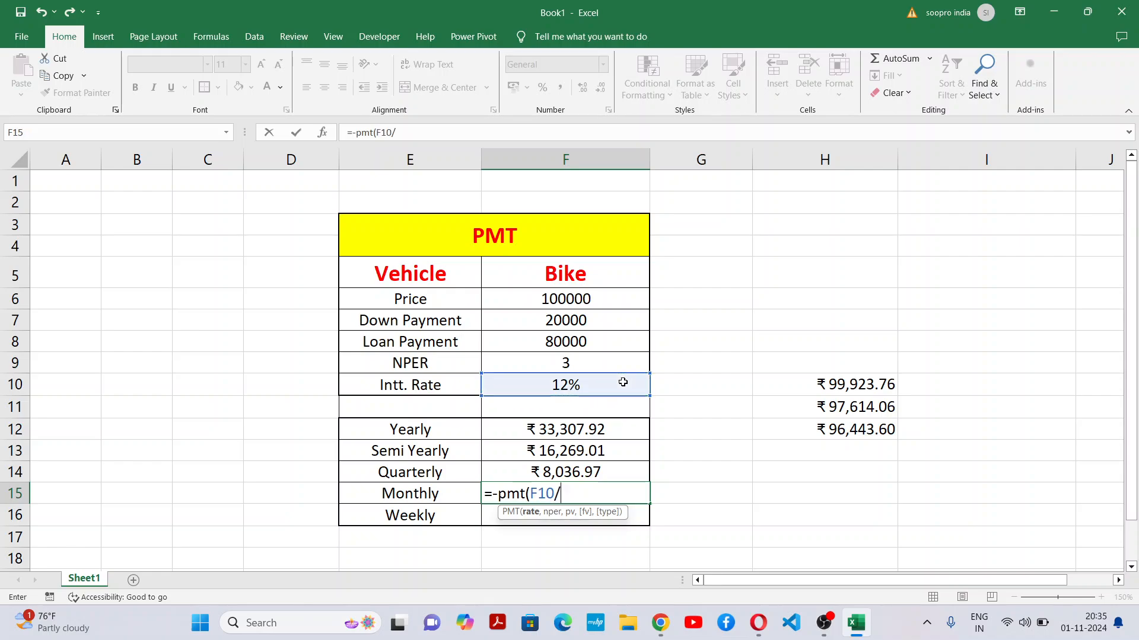
pyautogui.write('12,')
pyautogui.click(619, 357)
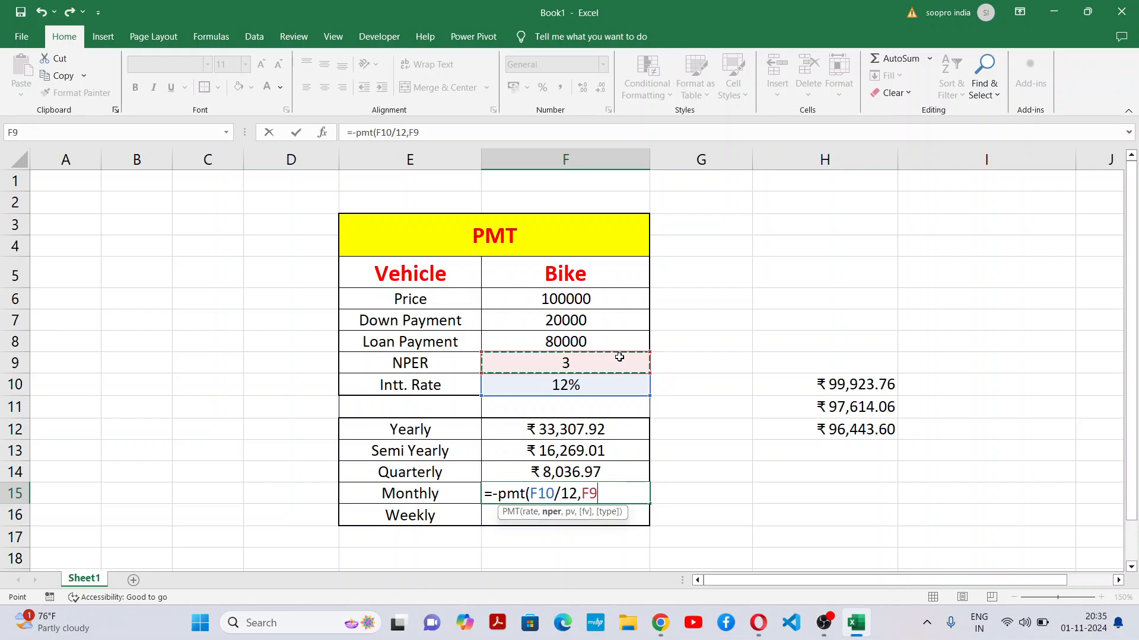
pyautogui.write('*12')
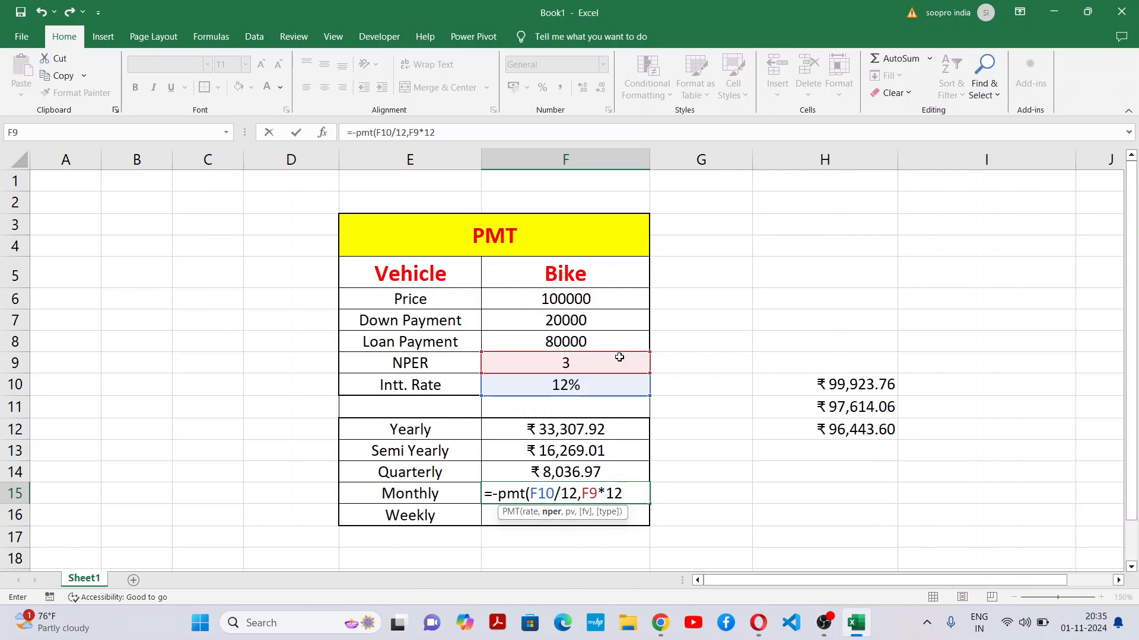
pyautogui.write(',')
pyautogui.click(607, 342)
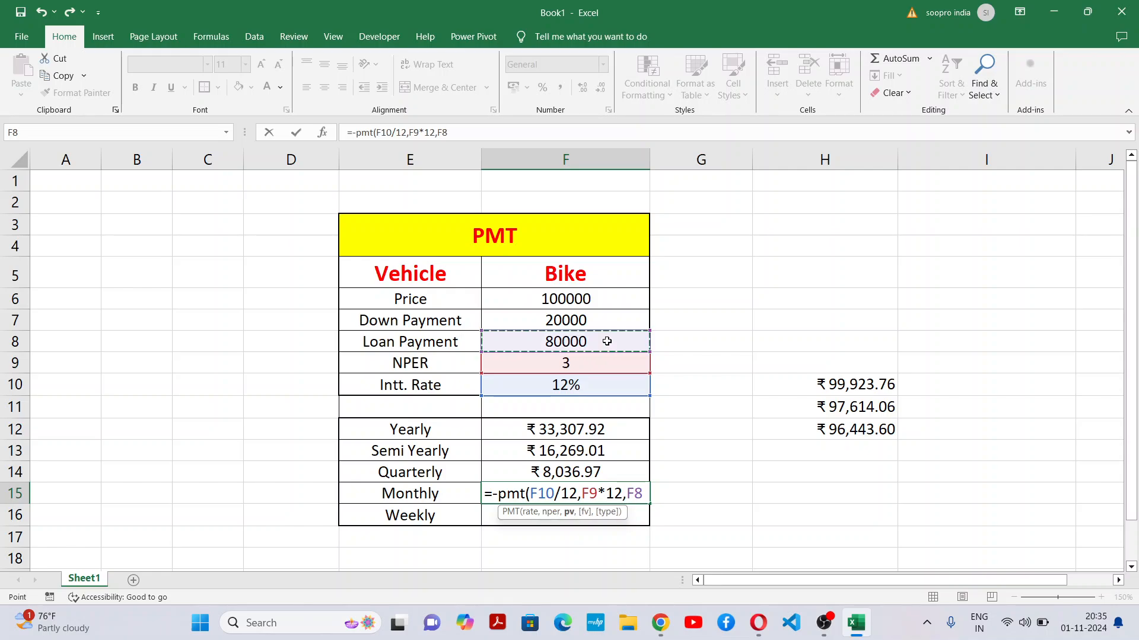
pyautogui.write(')')
pyautogui.press('Return')
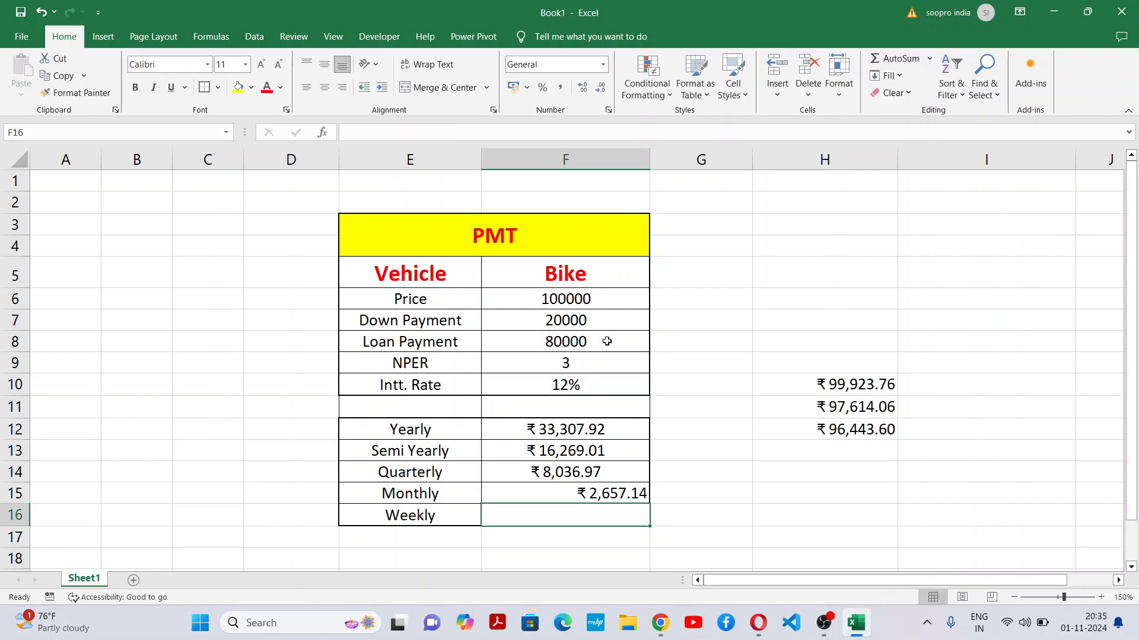
# Step: Center the monthly and weekly payment cells F15:F16 horizontally
pyautogui.moveTo(574, 491); pyautogui.dragTo(569, 514)
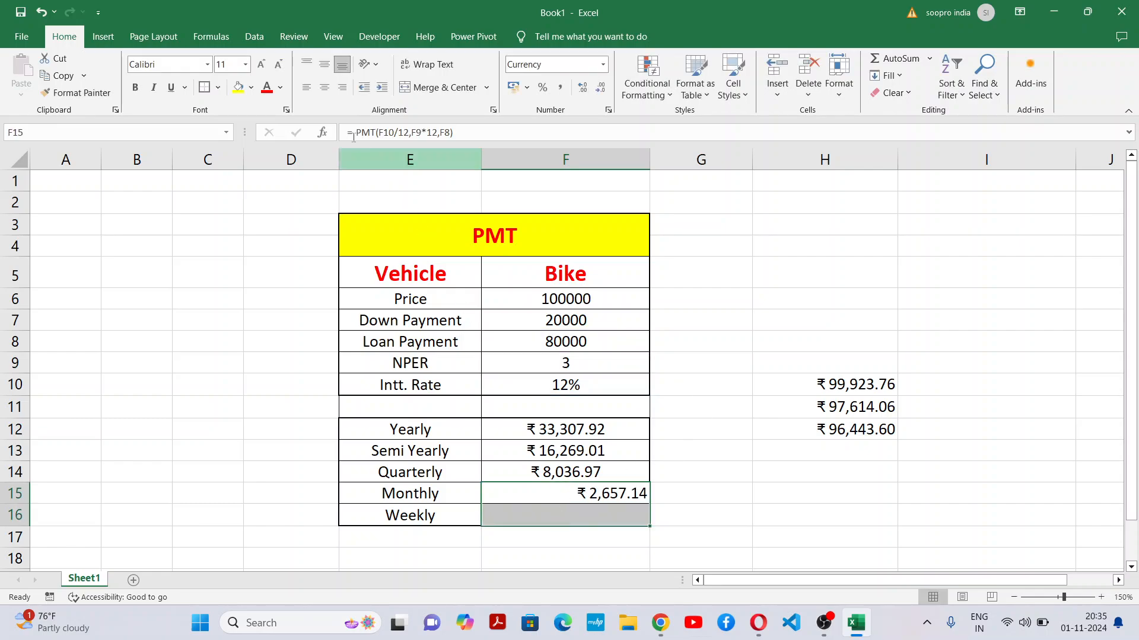
pyautogui.click(324, 87)
pyautogui.click(592, 519)
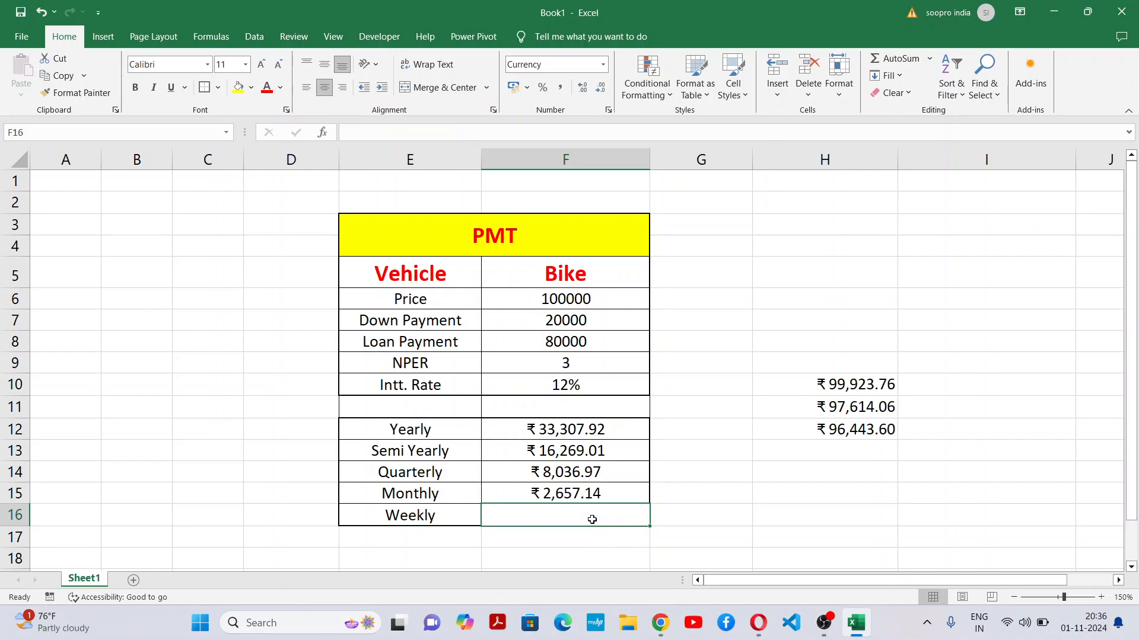
# Step: Calculate the total repaid through monthly payments in H13 with the formula =F15*36 and compare it with the yearly total in H10
pyautogui.click(889, 452)
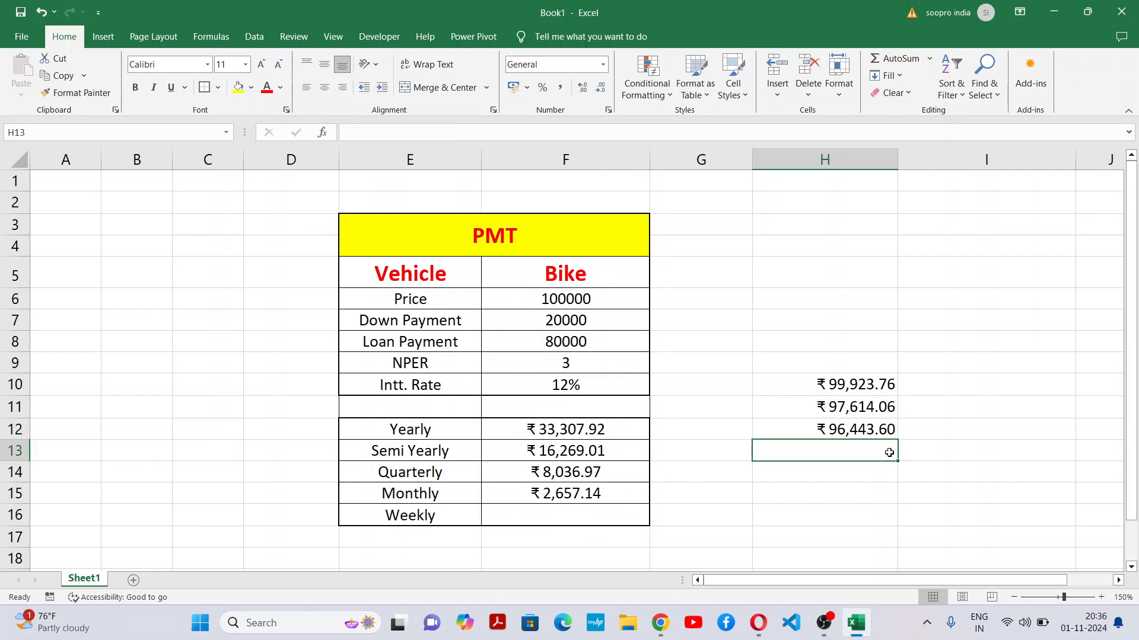
pyautogui.write('=')
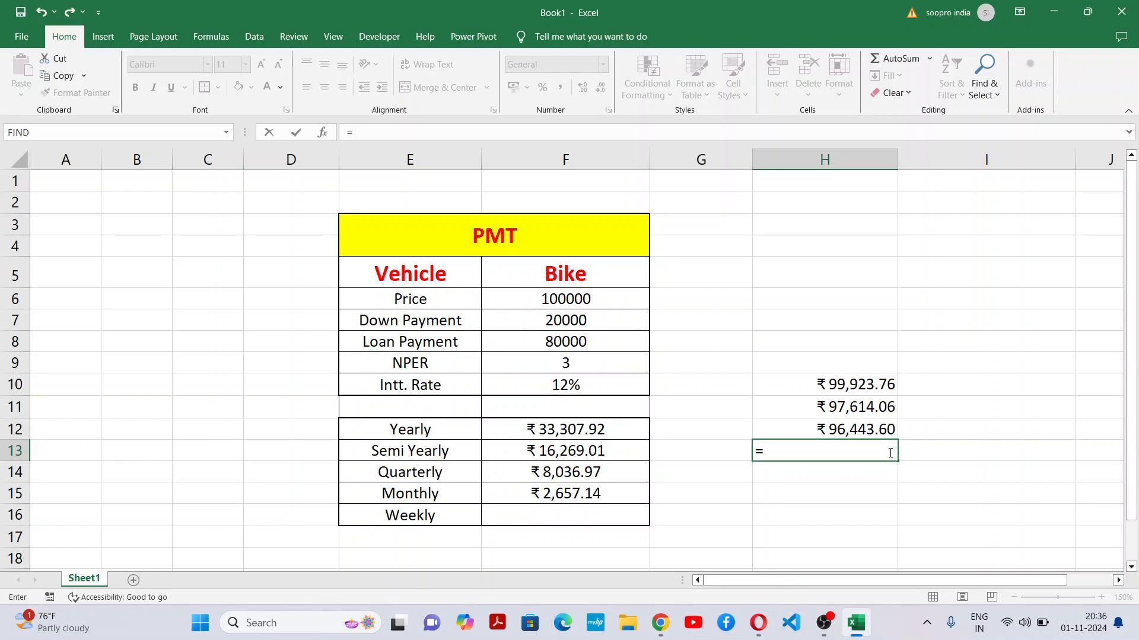
pyautogui.click(608, 491)
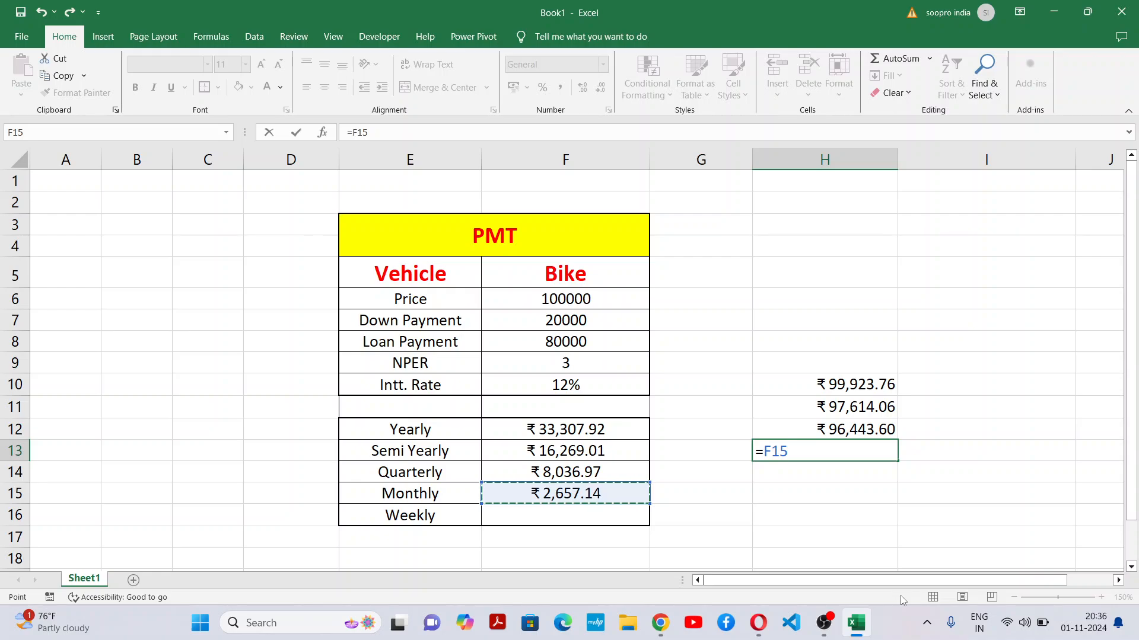
pyautogui.write('*36')
pyautogui.press('Return')
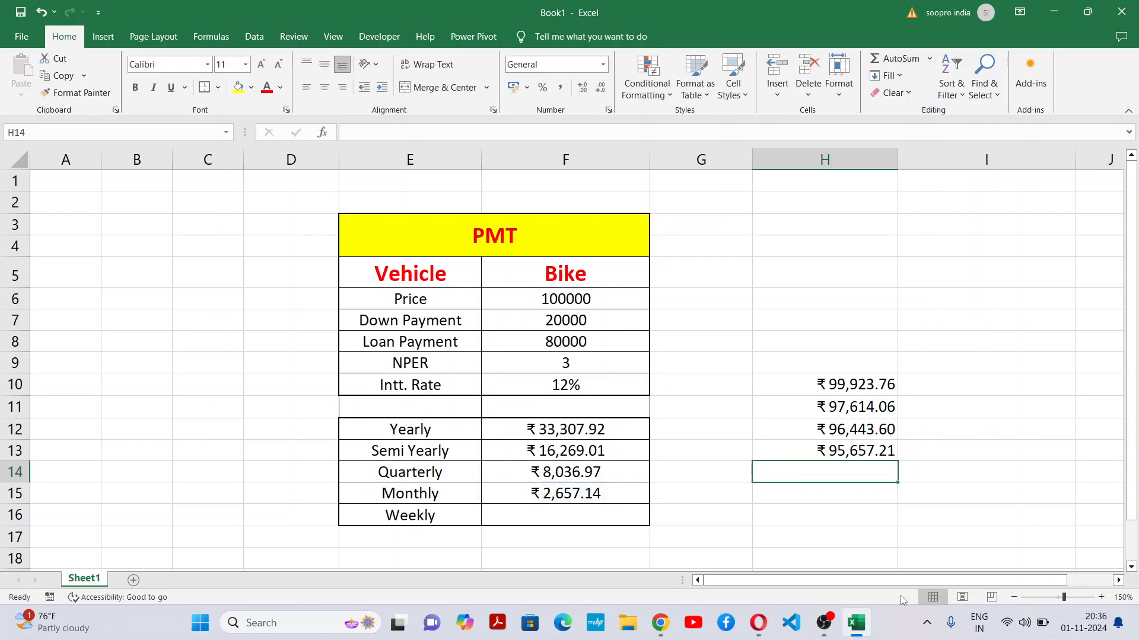
pyautogui.click(870, 451)
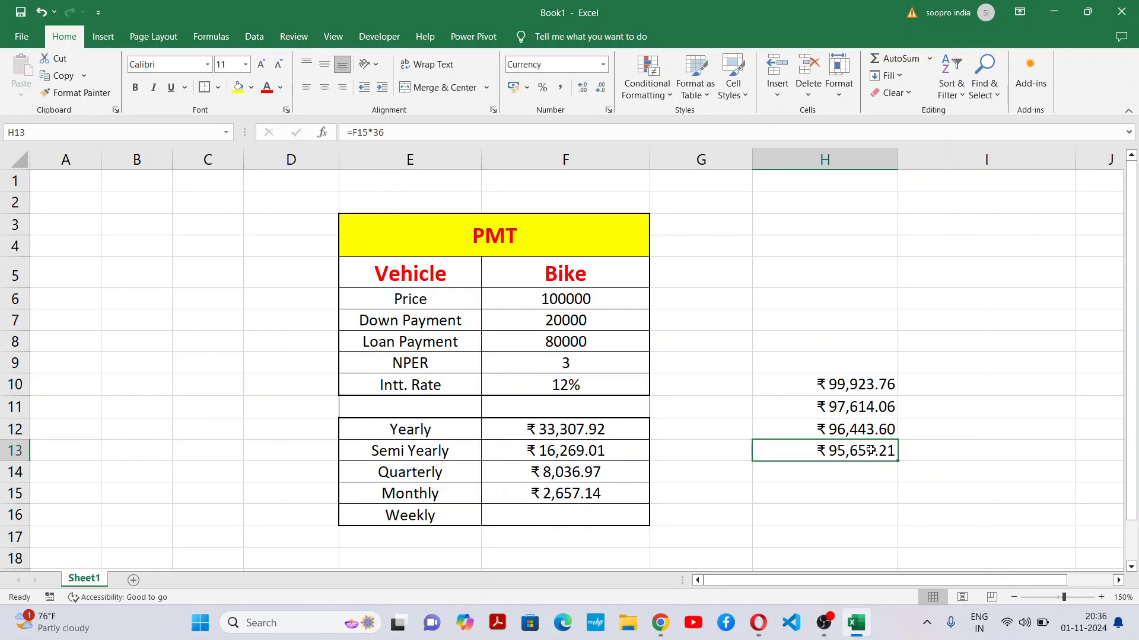
pyautogui.click(854, 384)
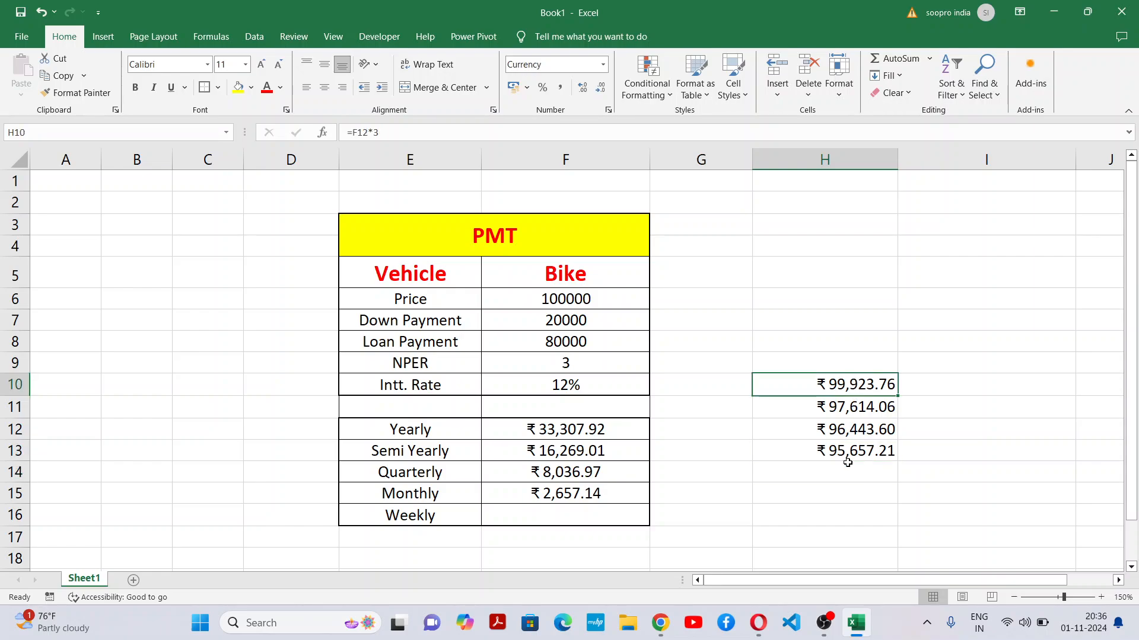
pyautogui.click(848, 451)
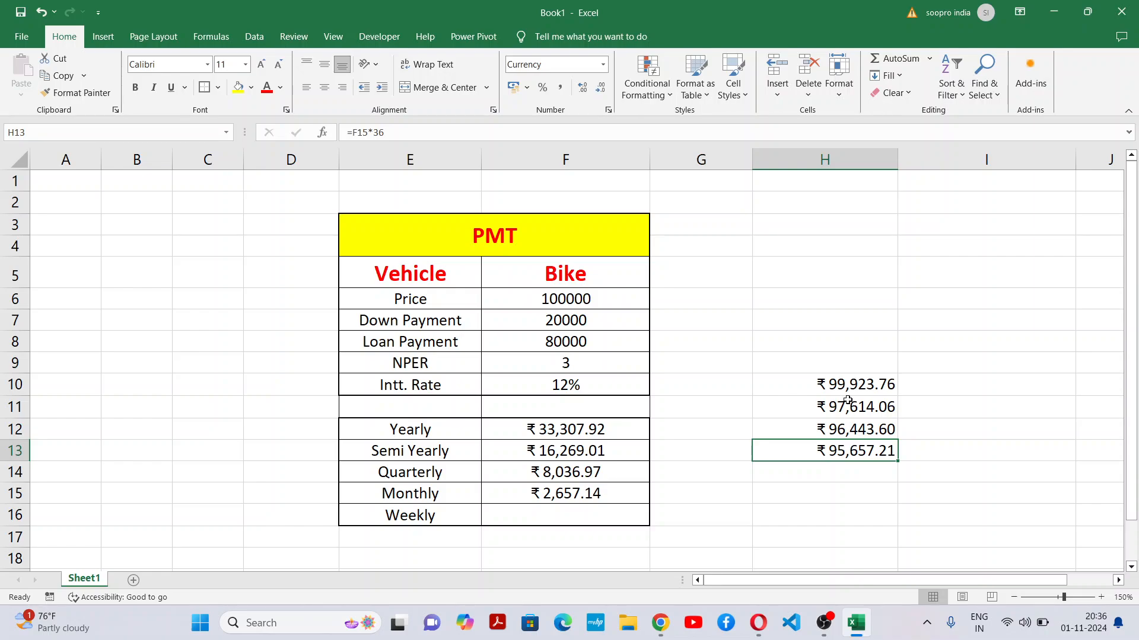
# Step: Enter the bold heading "Total Amount" in H9 above the repaid totals
pyautogui.click(850, 367)
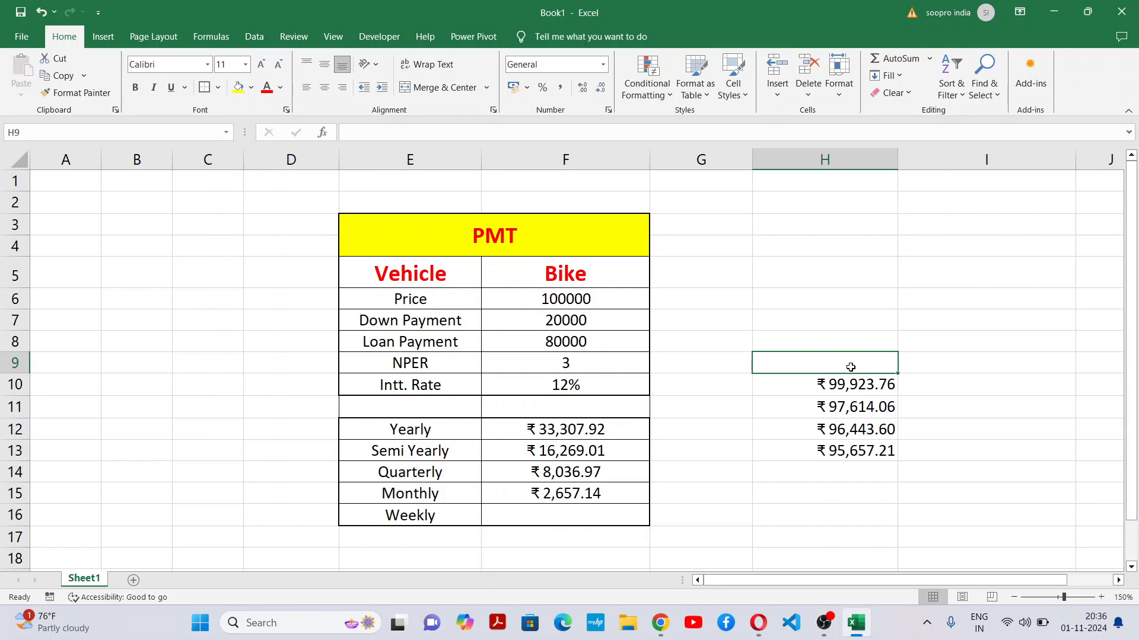
pyautogui.hotkey('ctrl', 'b')
pyautogui.write('total ')
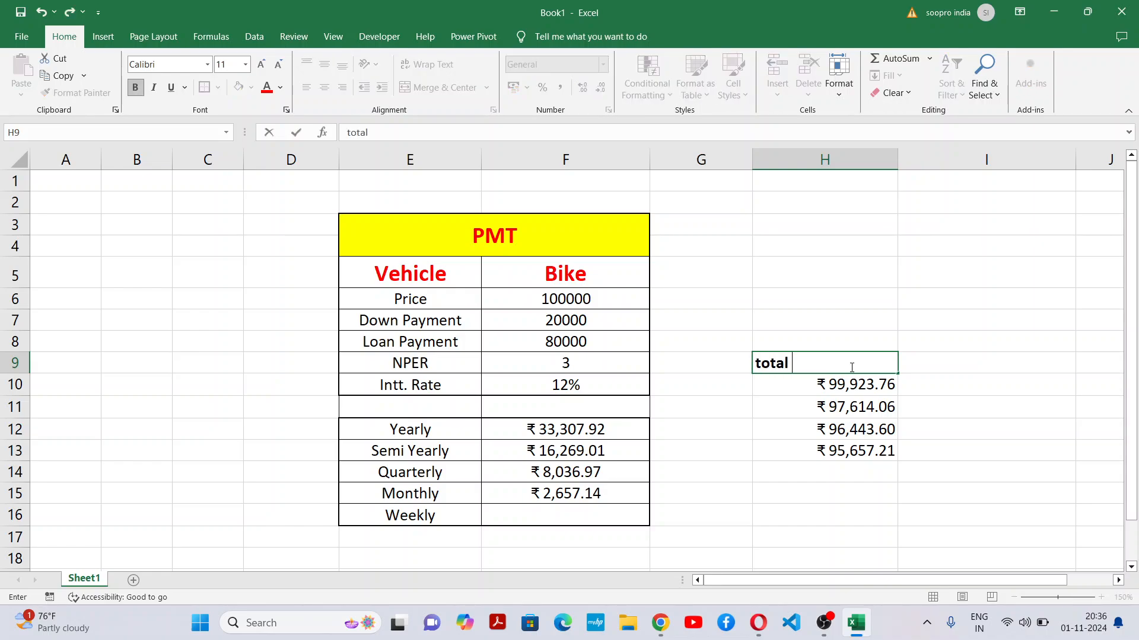
pyautogui.write('Amount')
pyautogui.click(757, 362)
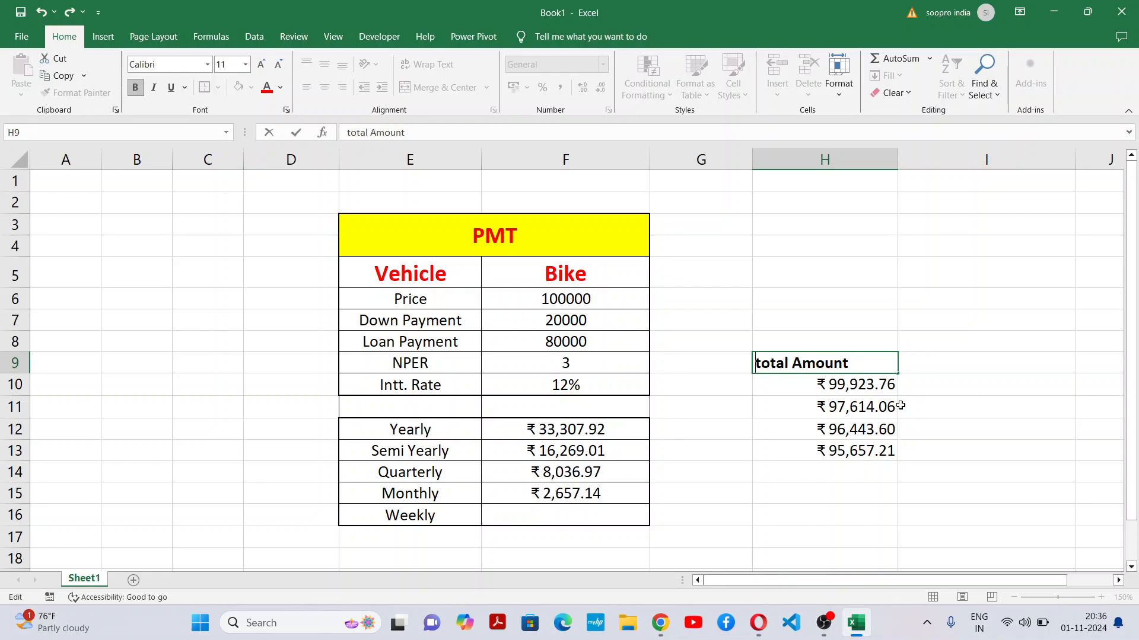
pyautogui.press('Delete')
pyautogui.write('T')
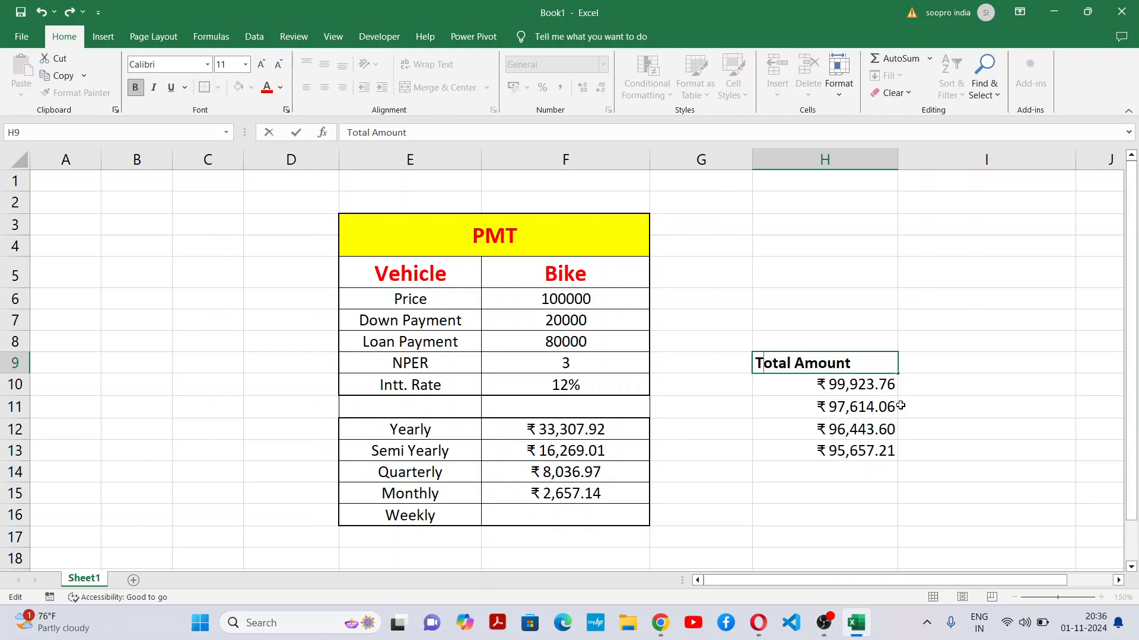
# Step: Enter the heading "Interest" in I9 beside the Total Amount heading
pyautogui.click(1039, 359)
pyautogui.write('Iner')
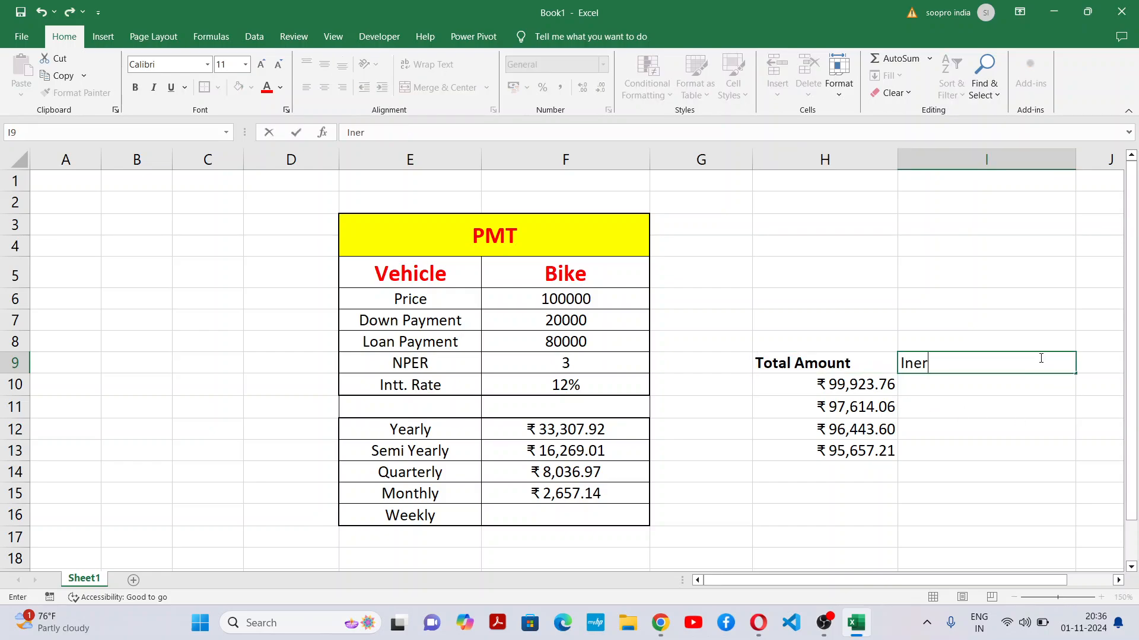
pyautogui.press('BackSpace')
pyautogui.press('BackSpace')
pyautogui.write('terest')
pyautogui.click(986, 429)
# Step: Apply all borders to H9:I14 and center its contents horizontally and vertically
pyautogui.moveTo(986, 362); pyautogui.dragTo(808, 471)
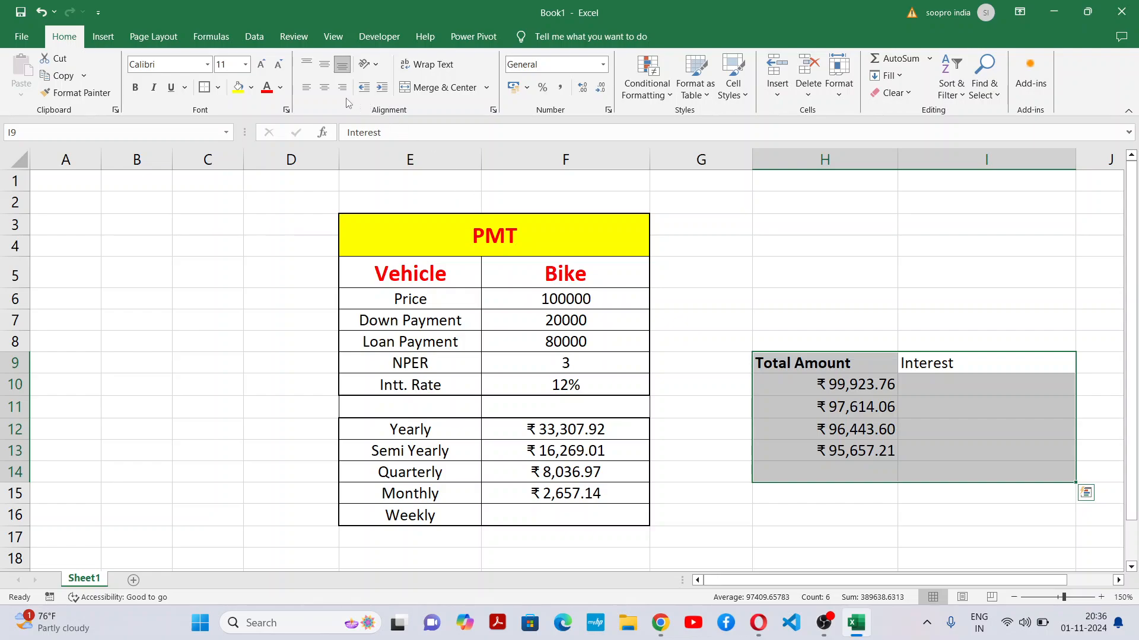
pyautogui.click(218, 87)
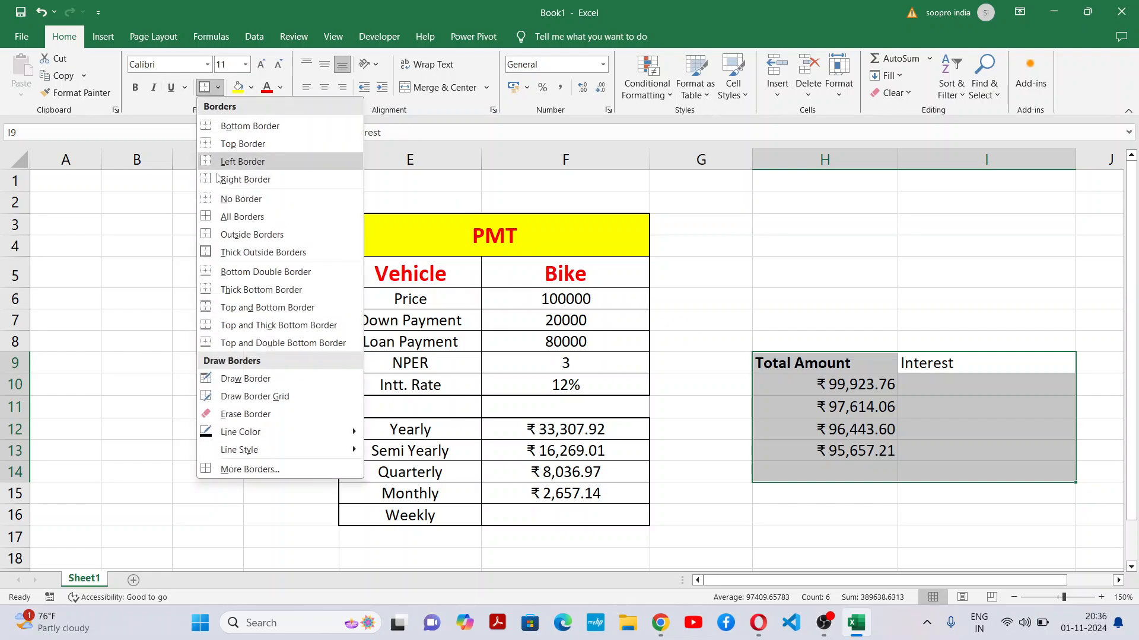
pyautogui.click(217, 225)
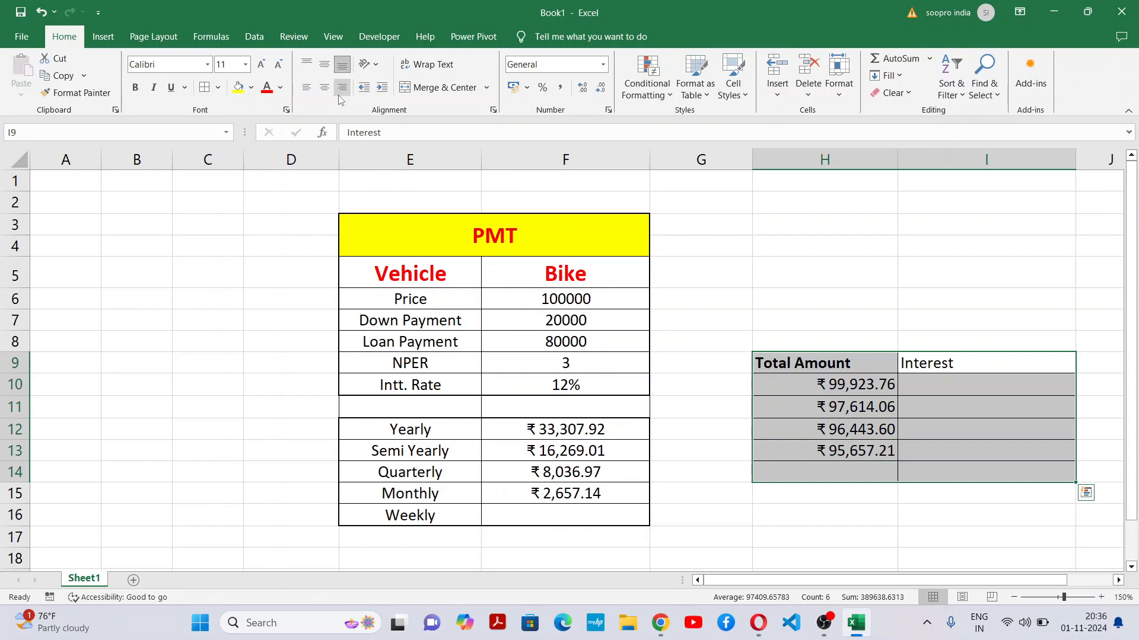
pyautogui.click(328, 87)
pyautogui.click(324, 64)
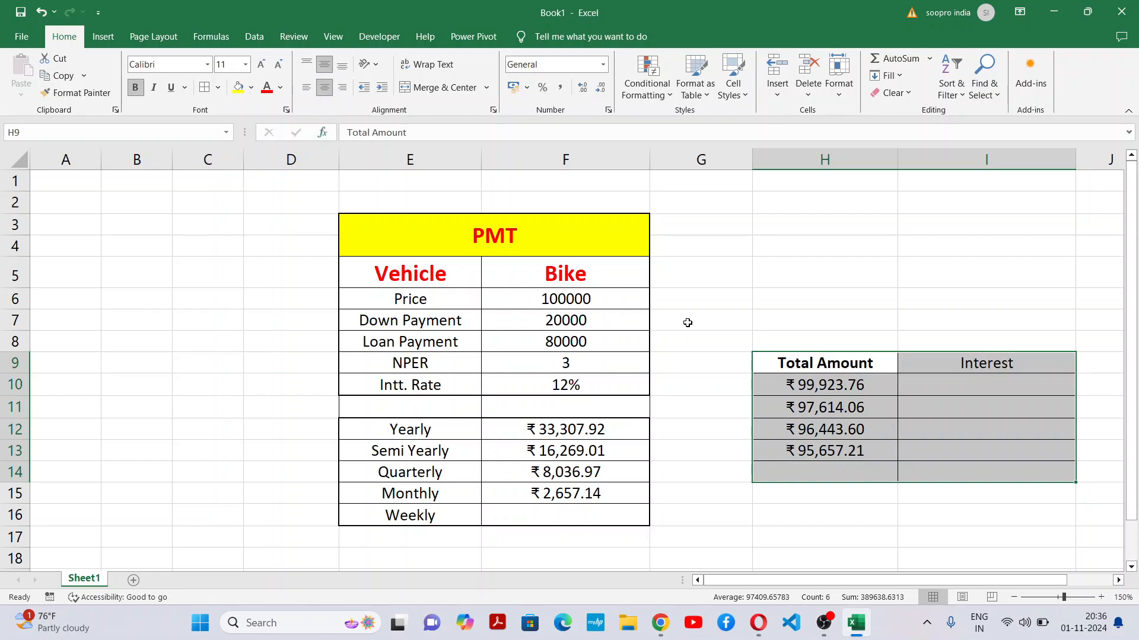
pyautogui.click(1053, 418)
# Step: Make the headings in H9:I9 bold and add a thick outside border around H9:I14
pyautogui.moveTo(1037, 364); pyautogui.dragTo(861, 369)
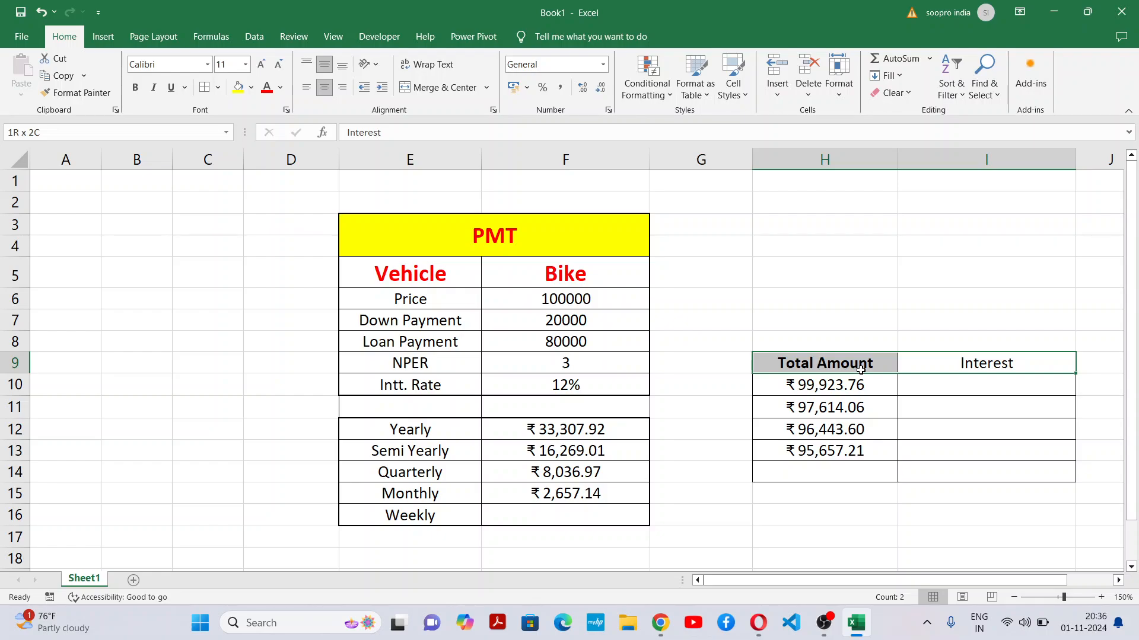
pyautogui.click(135, 87)
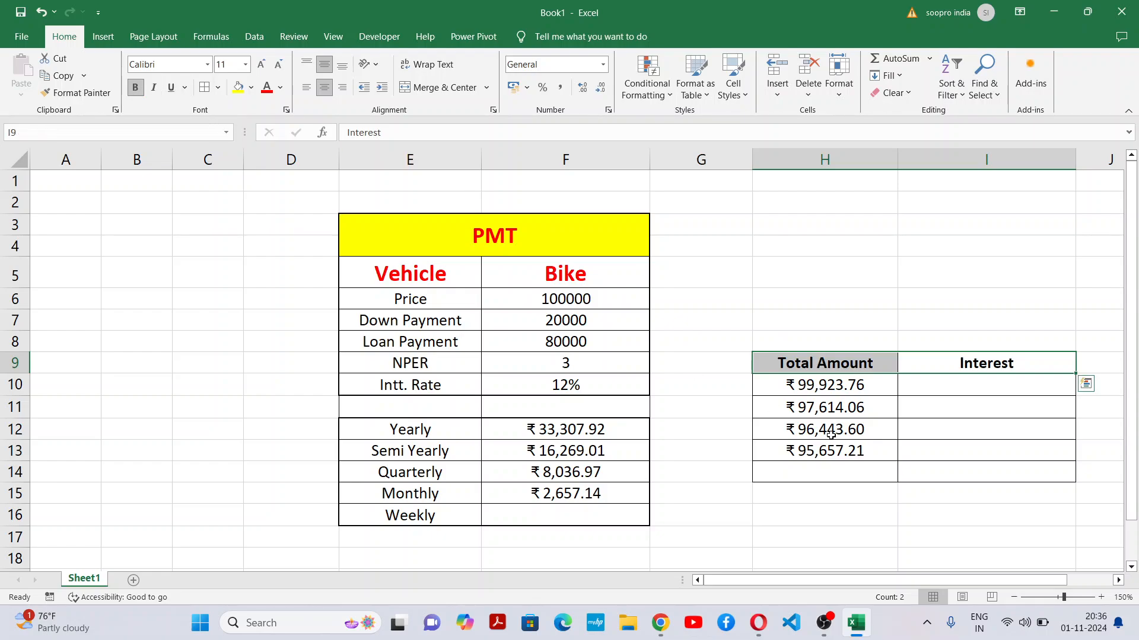
pyautogui.moveTo(932, 363); pyautogui.dragTo(805, 472)
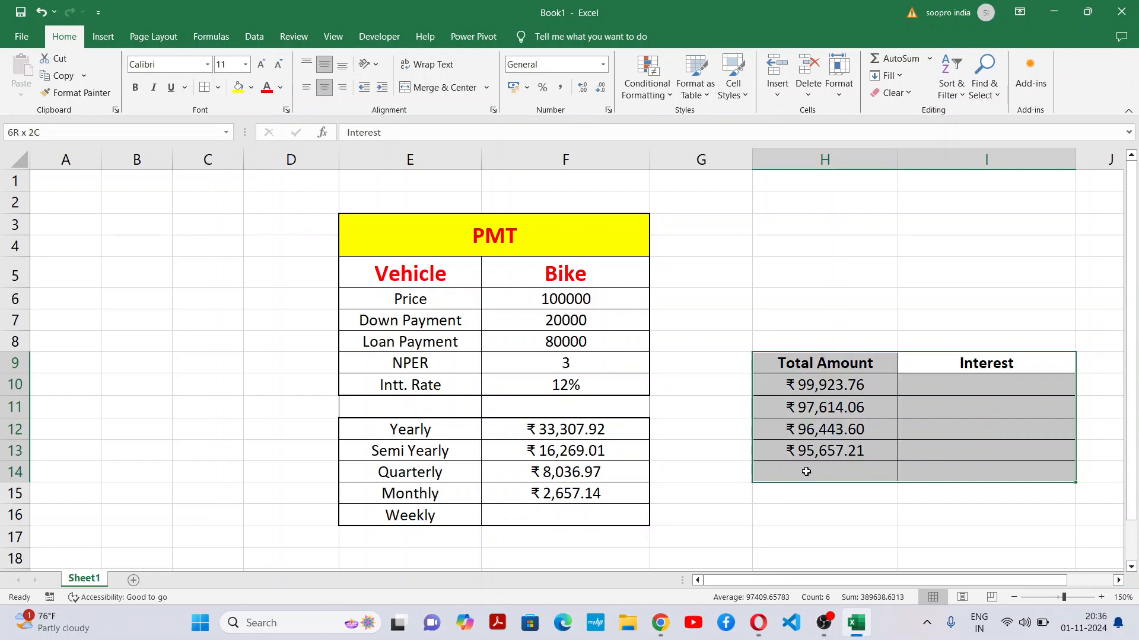
pyautogui.click(218, 87)
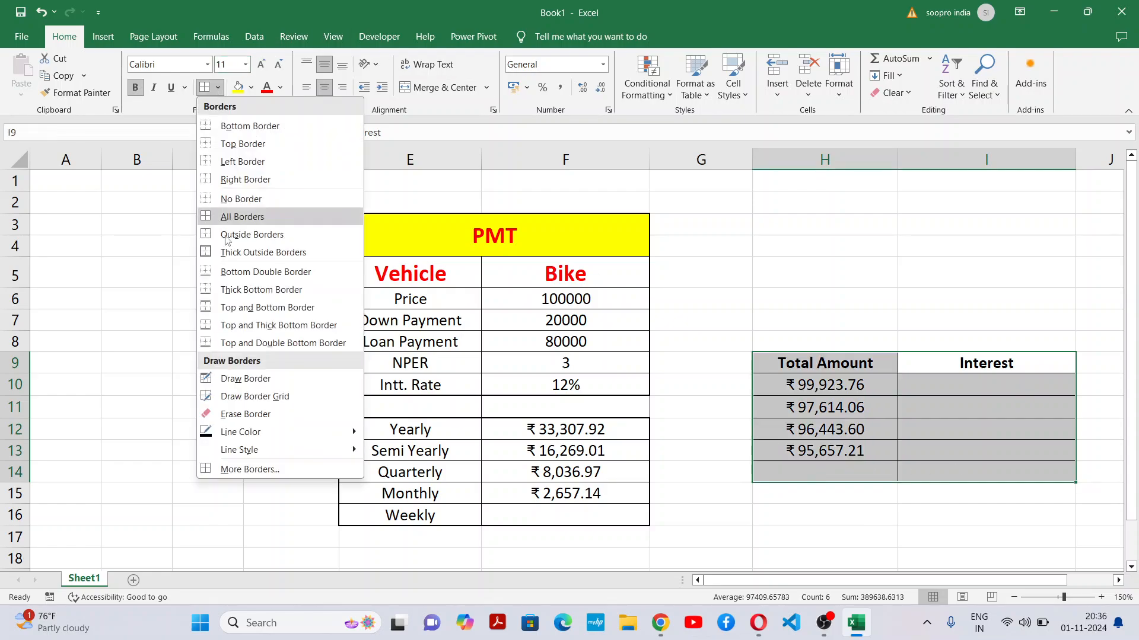
pyautogui.click(225, 252)
# Step: Calculate the yearly interest in I10 as the total amount in H10 minus the loan payment in F8
pyautogui.click(1002, 452)
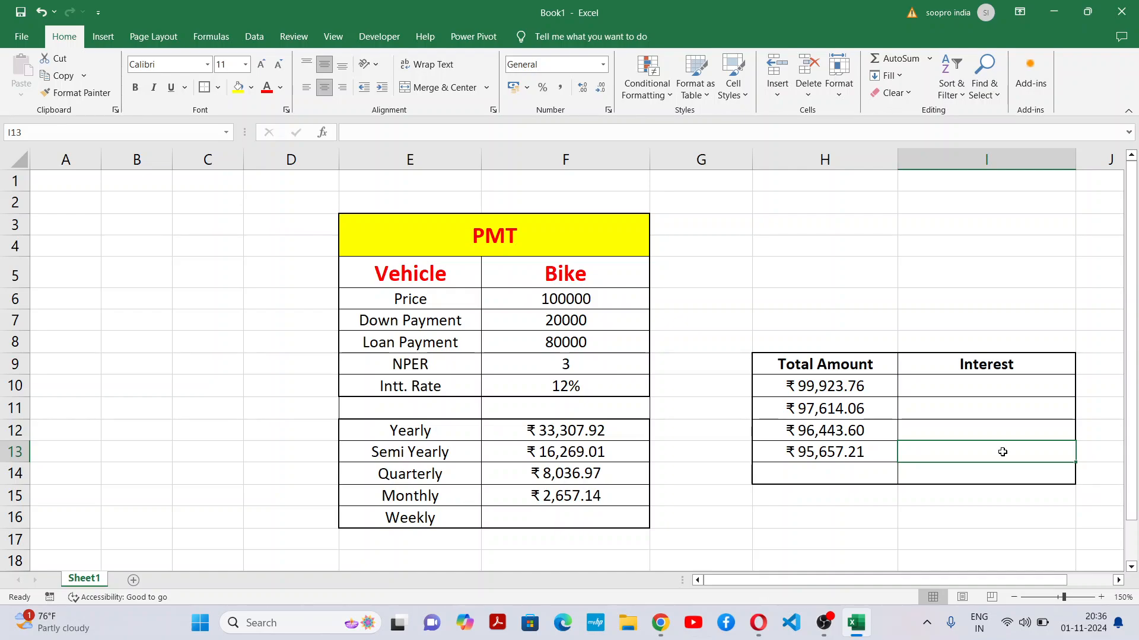
pyautogui.click(993, 384)
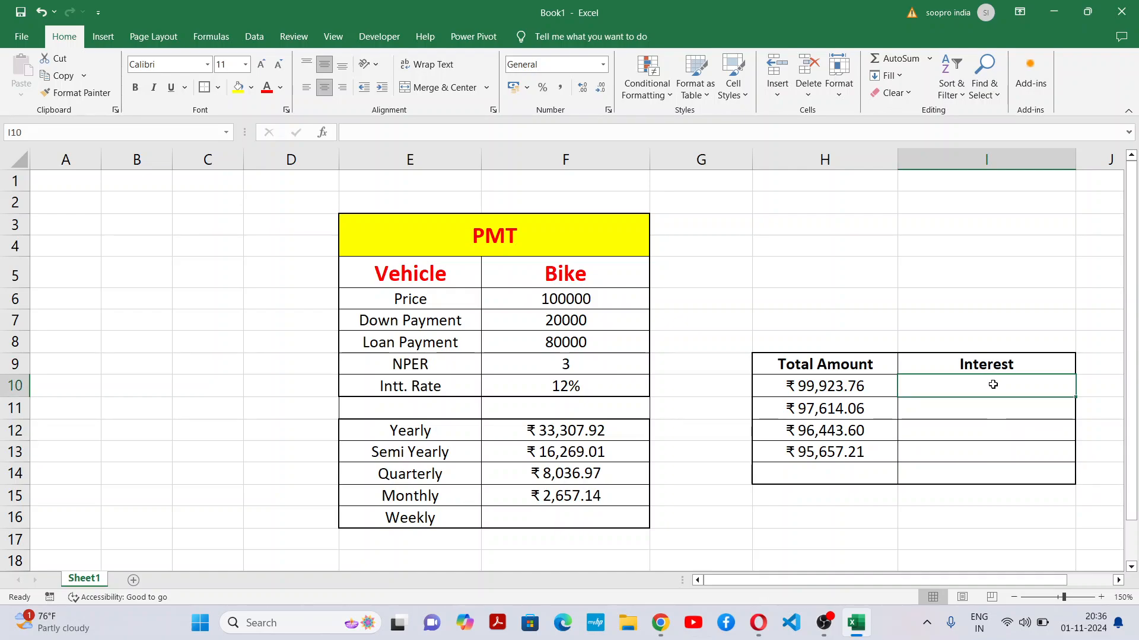
pyautogui.write('=')
pyautogui.click(860, 387)
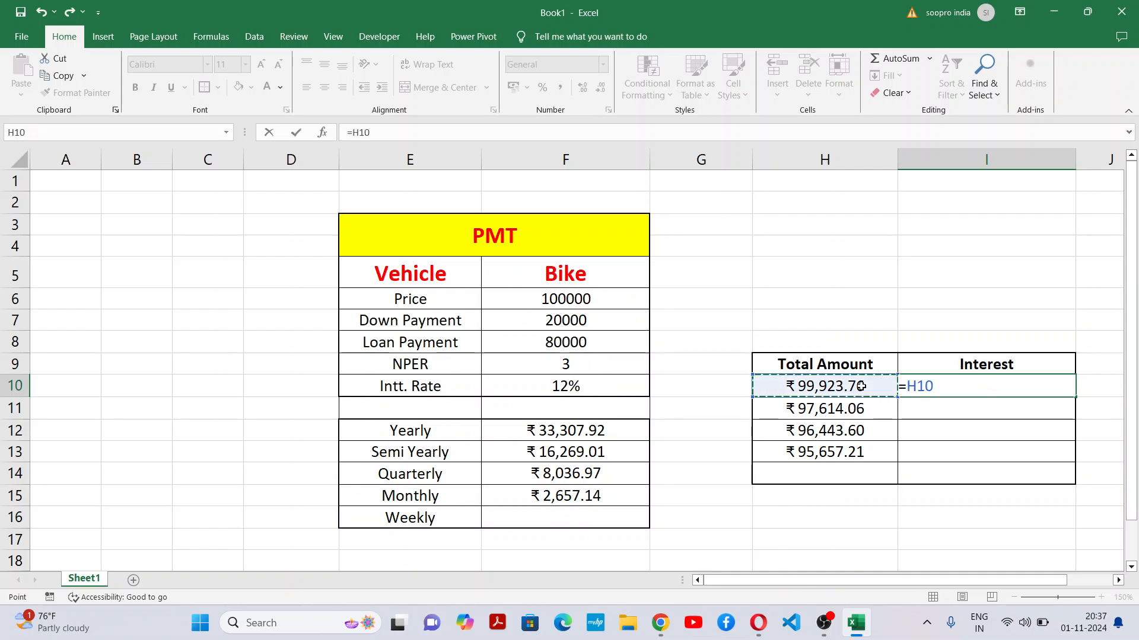
pyautogui.write('-')
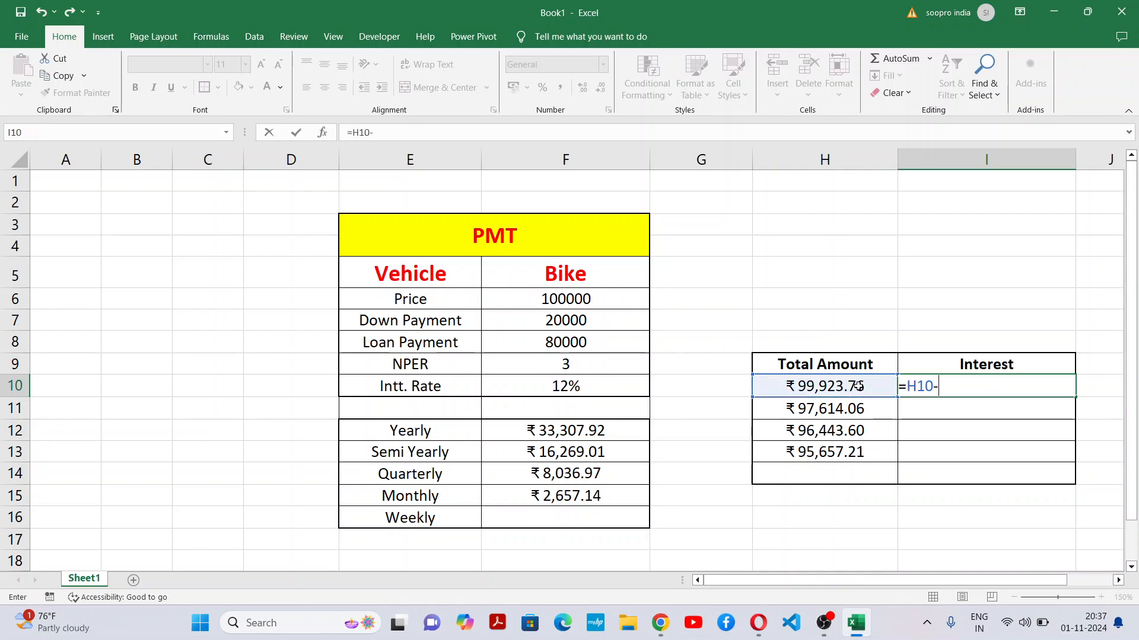
pyautogui.click(580, 343)
pyautogui.press('Return')
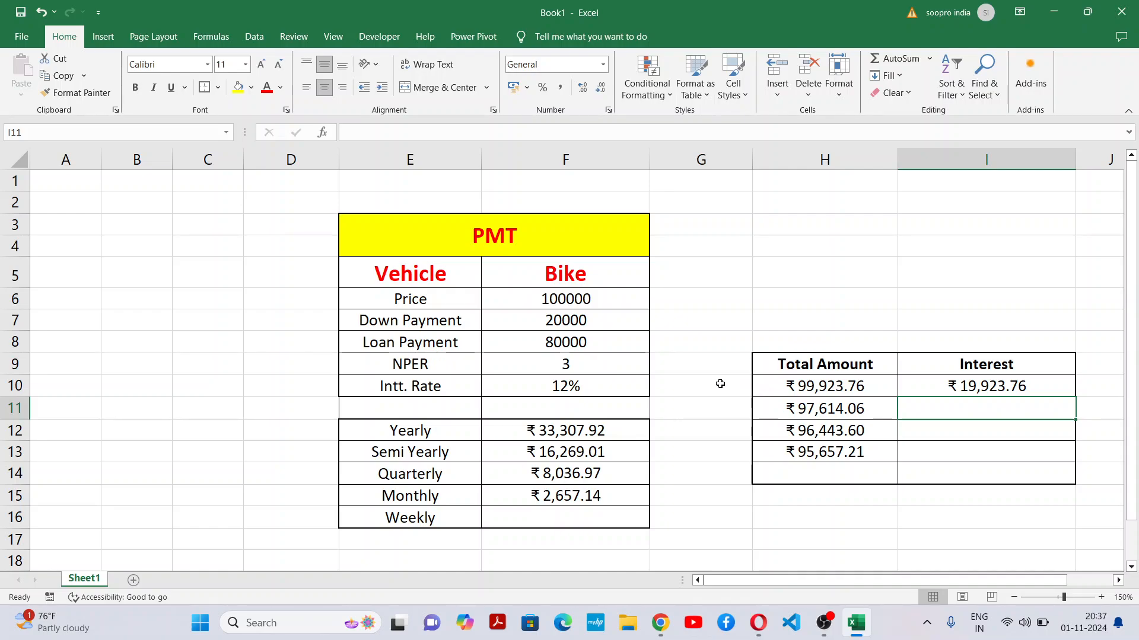
# Step: Delete the empty column C and insert a blank column G just before the Total Amount column
pyautogui.click(824, 159)
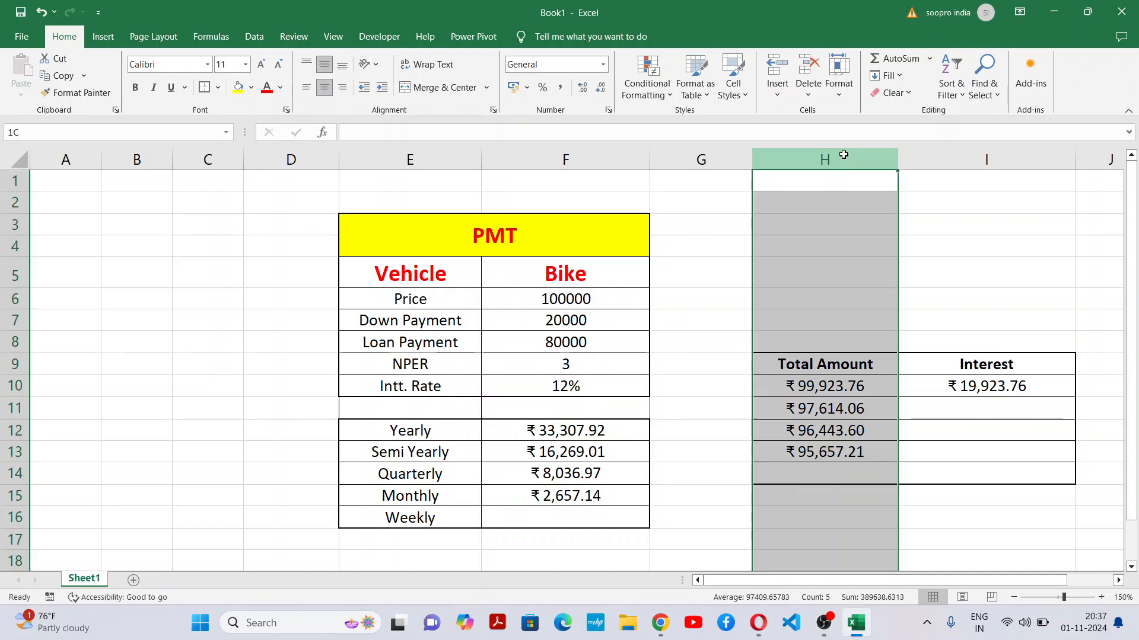
pyautogui.click(236, 162)
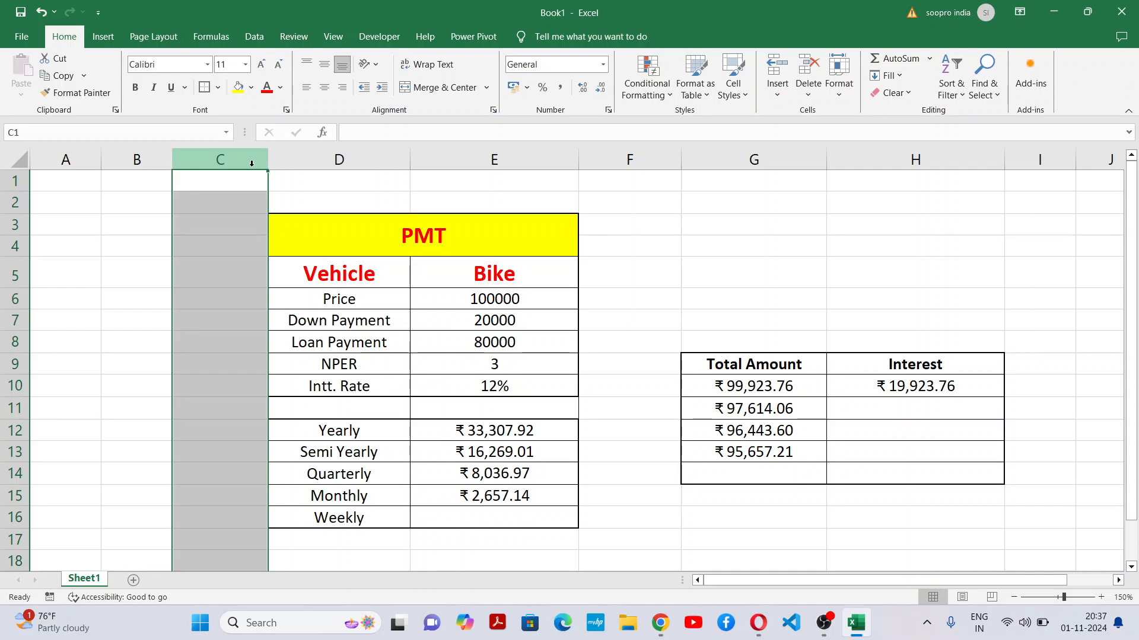
pyautogui.click(722, 158)
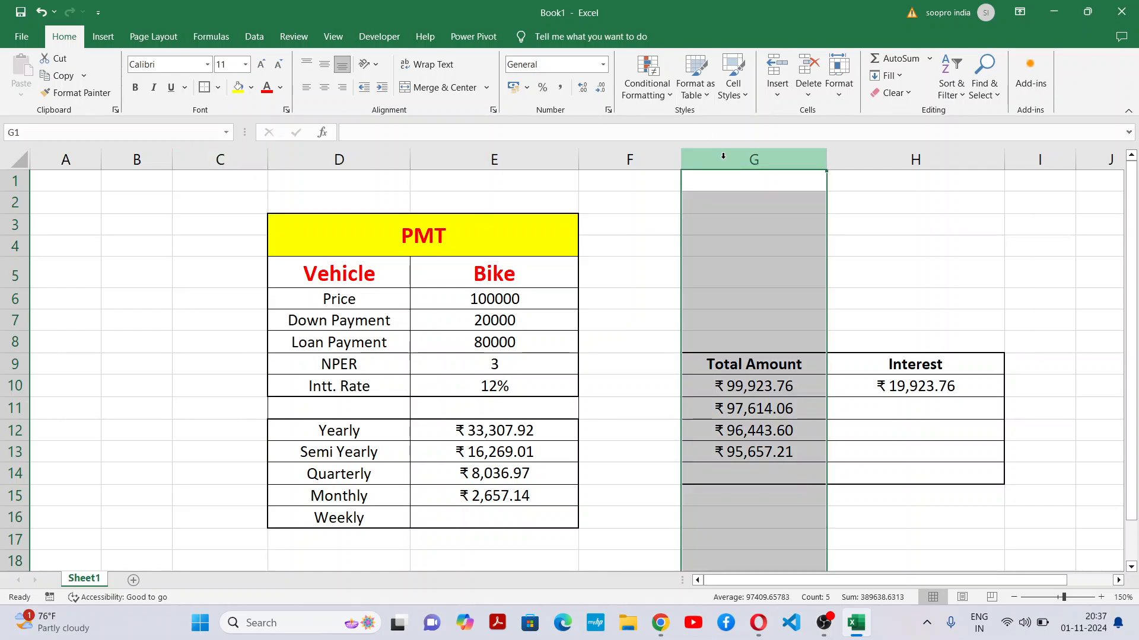
pyautogui.hotkey('ctrl', 'shift', '+')
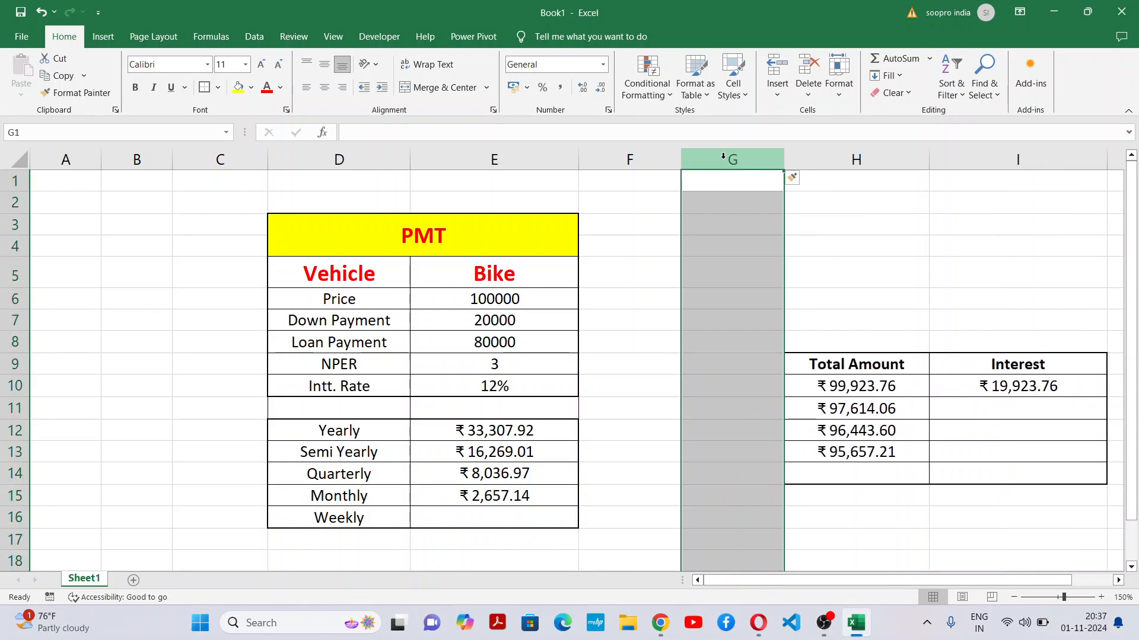
# Step: Apply all borders to the blank cells G9:G14 beside the Total Amount column
pyautogui.click(746, 344)
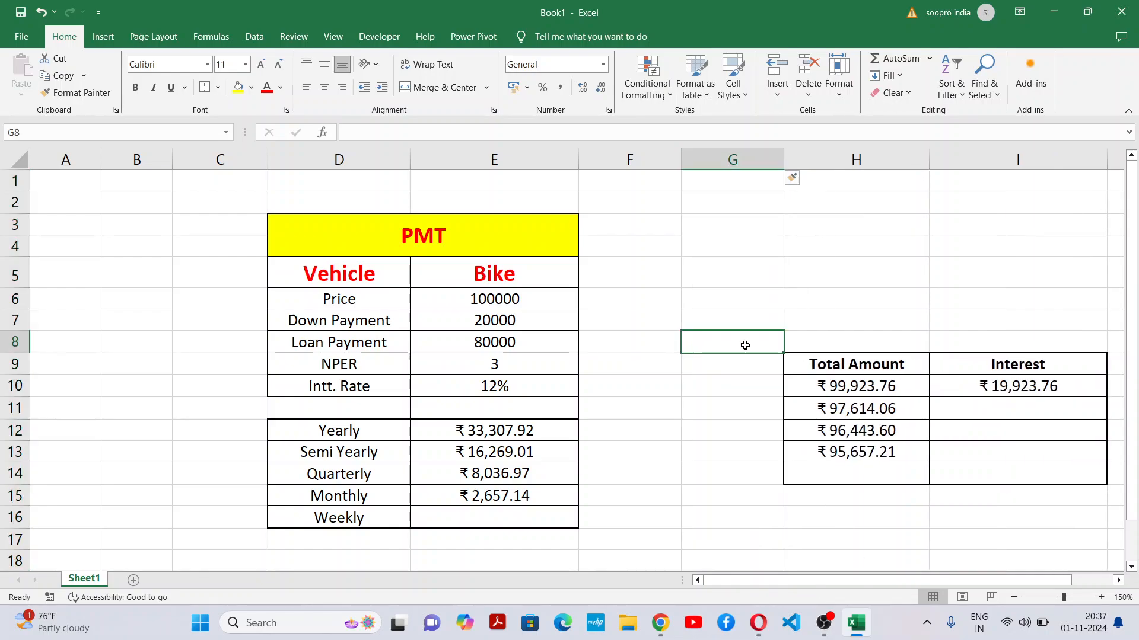
pyautogui.click(731, 369)
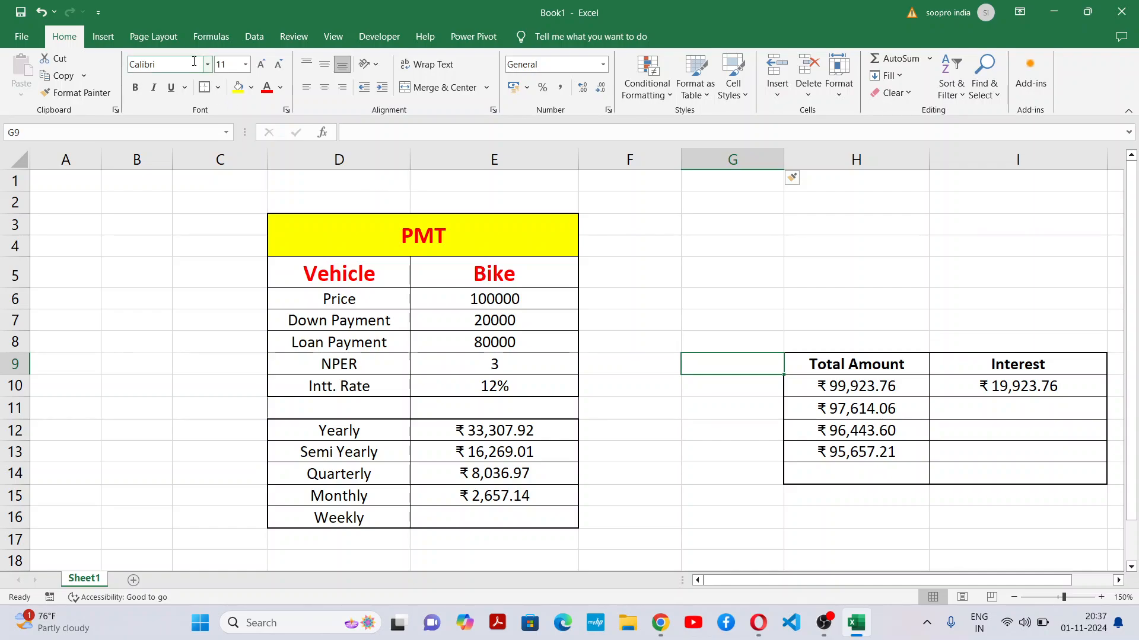
pyautogui.click(218, 88)
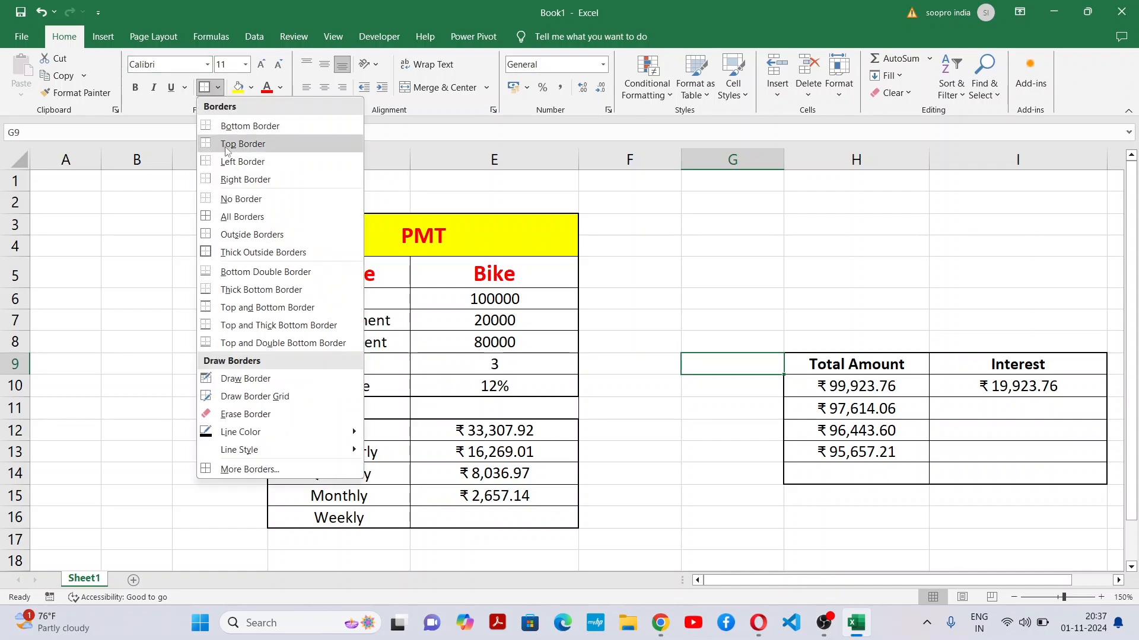
pyautogui.click(737, 259)
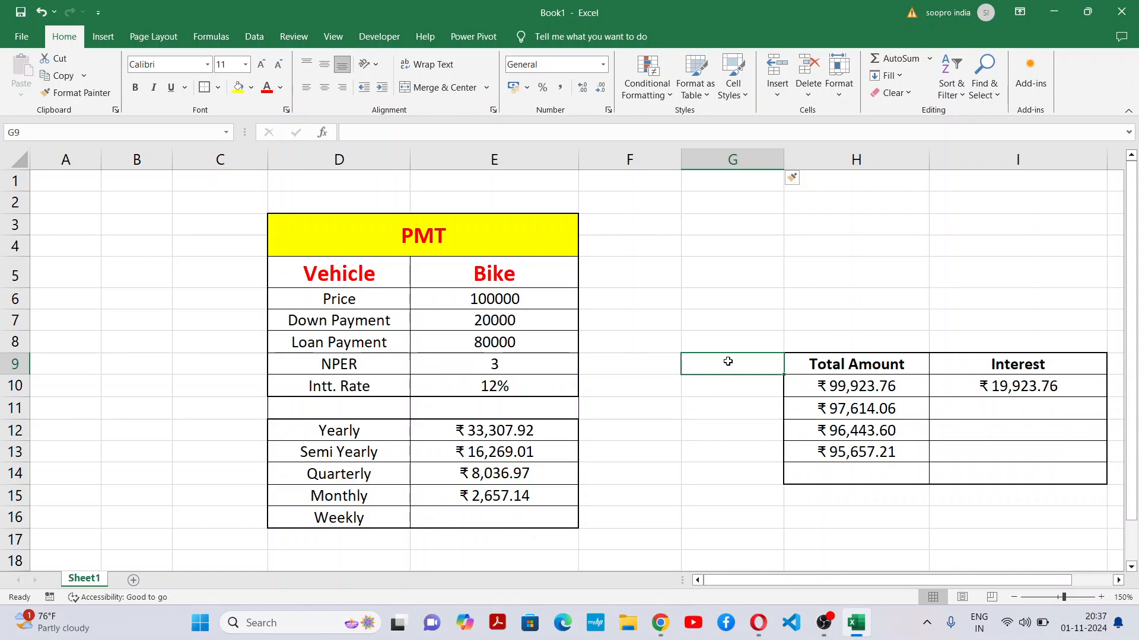
pyautogui.moveTo(732, 364); pyautogui.dragTo(735, 482)
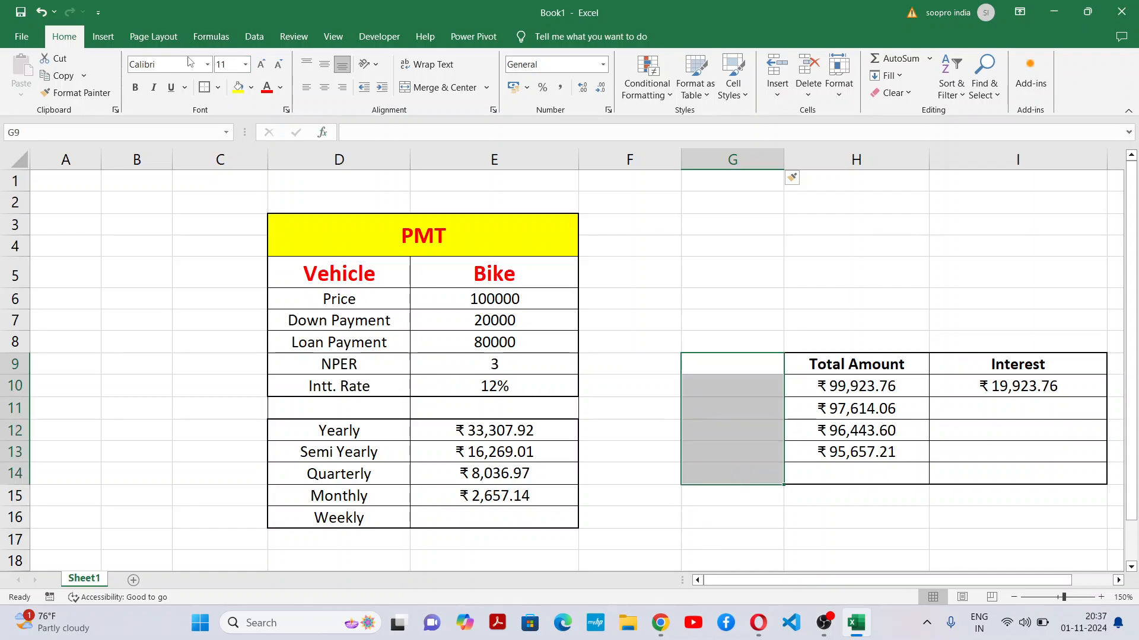
pyautogui.click(218, 87)
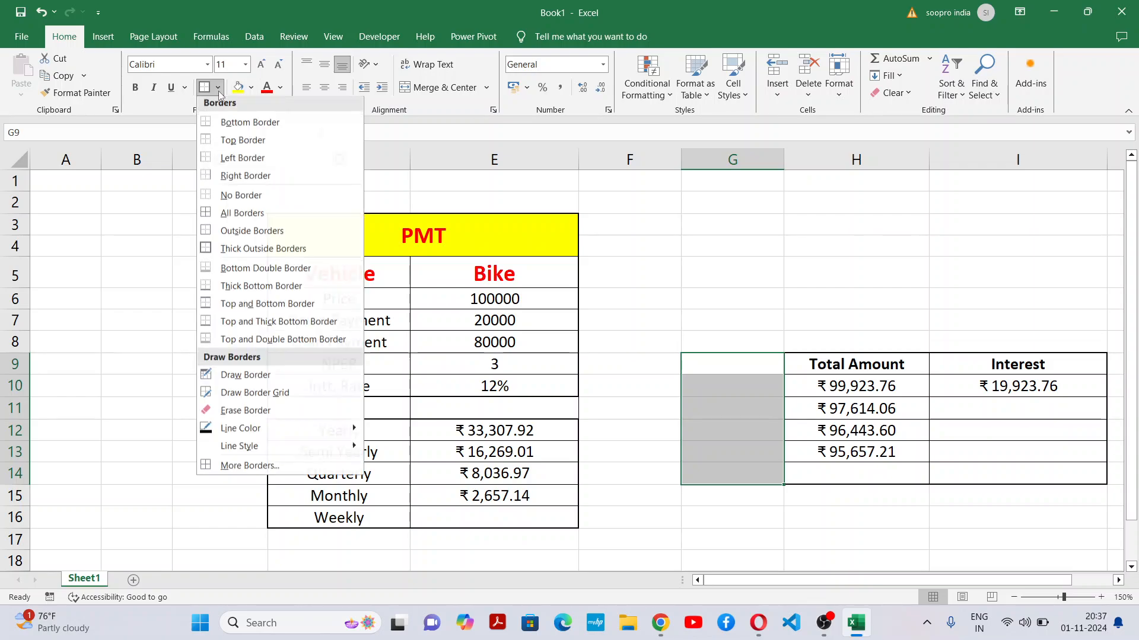
pyautogui.click(225, 217)
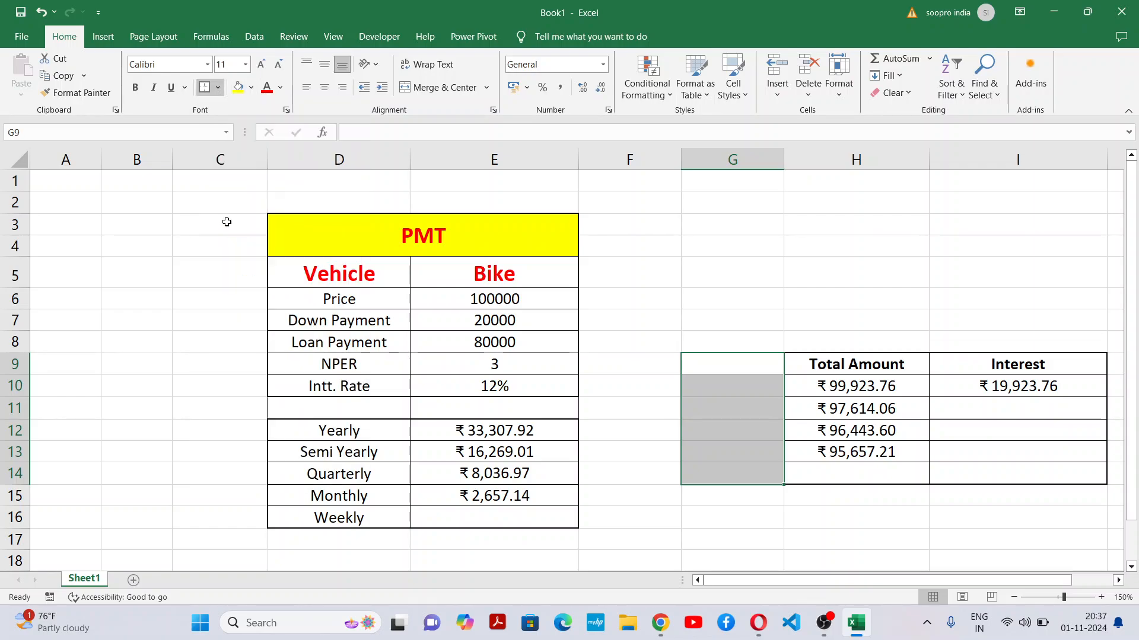
pyautogui.click(769, 295)
# Step: Add a thick outside border around the whole comparison table G9:I14
pyautogui.click(769, 361)
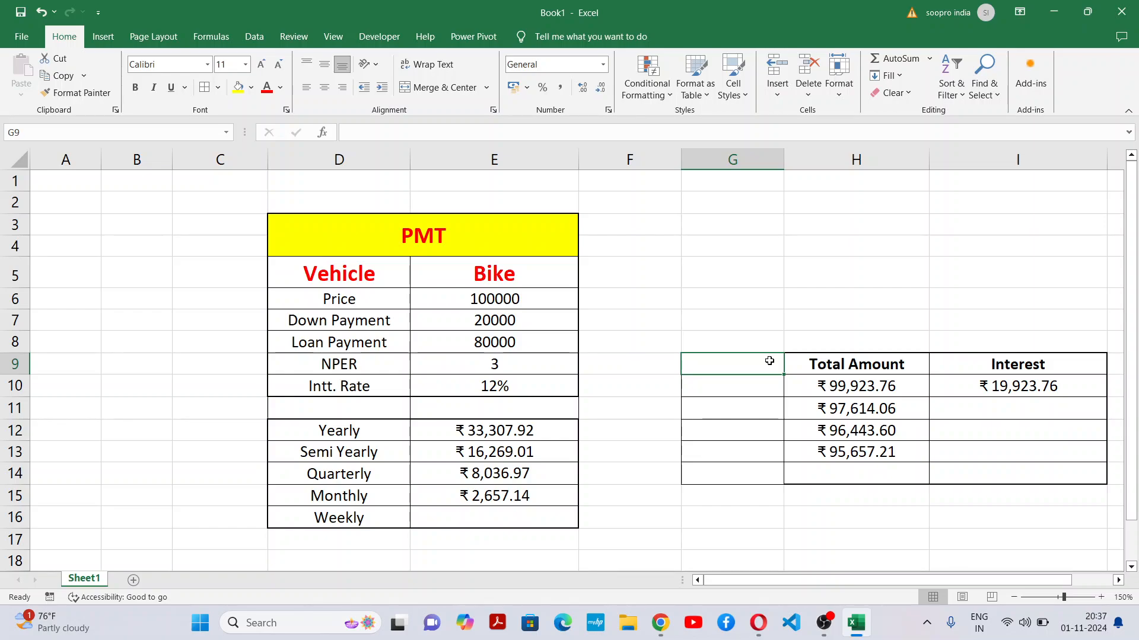
pyautogui.moveTo(769, 361); pyautogui.dragTo(1068, 466)
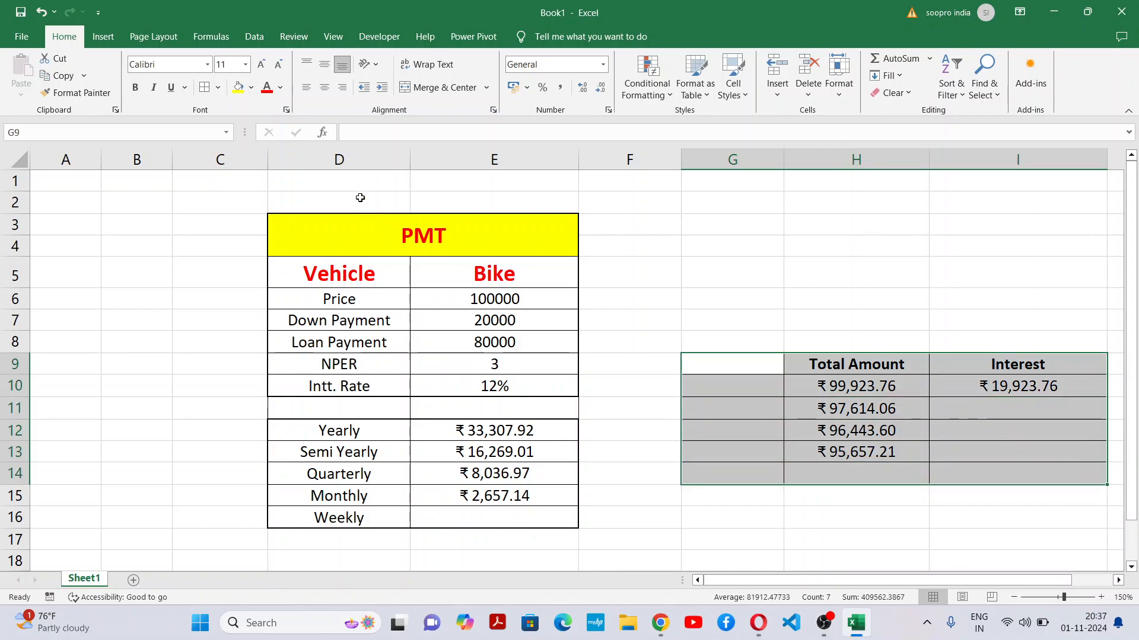
pyautogui.click(218, 87)
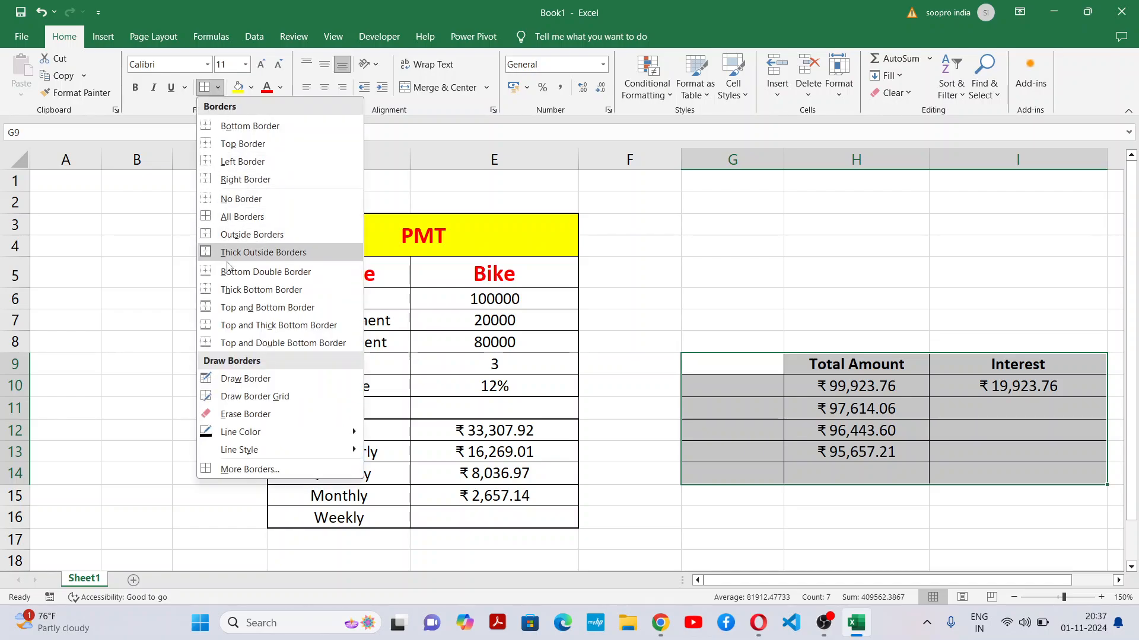
pyautogui.click(289, 253)
pyautogui.click(851, 296)
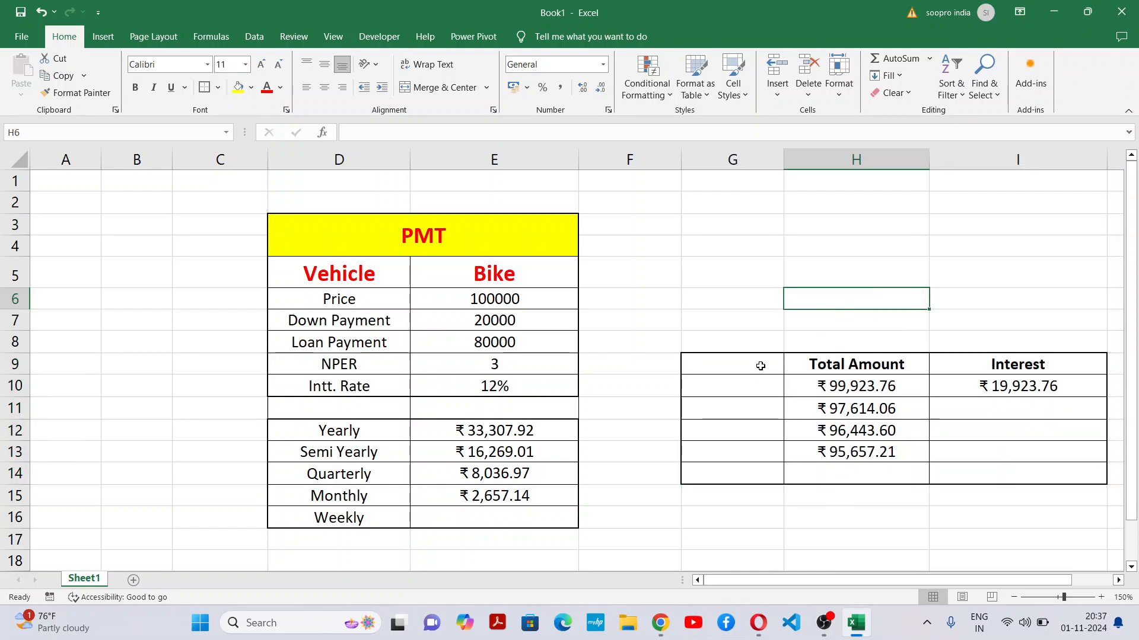
# Step: Enter the heading "No of EMI" in G9 beside the Total Amount heading
pyautogui.click(762, 368)
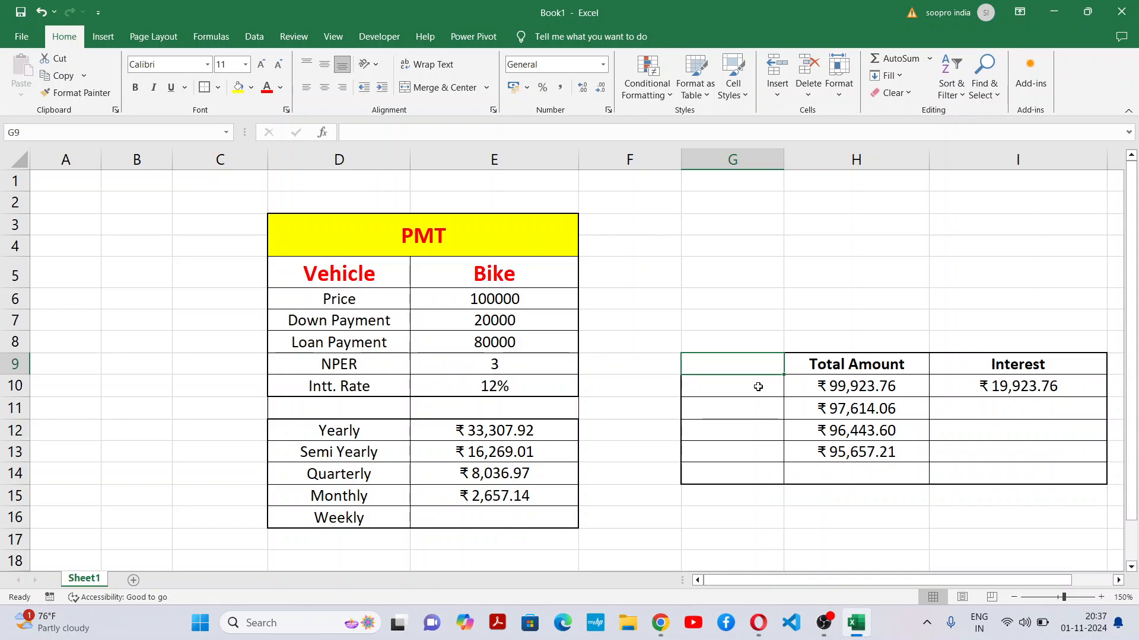
pyautogui.write('No')
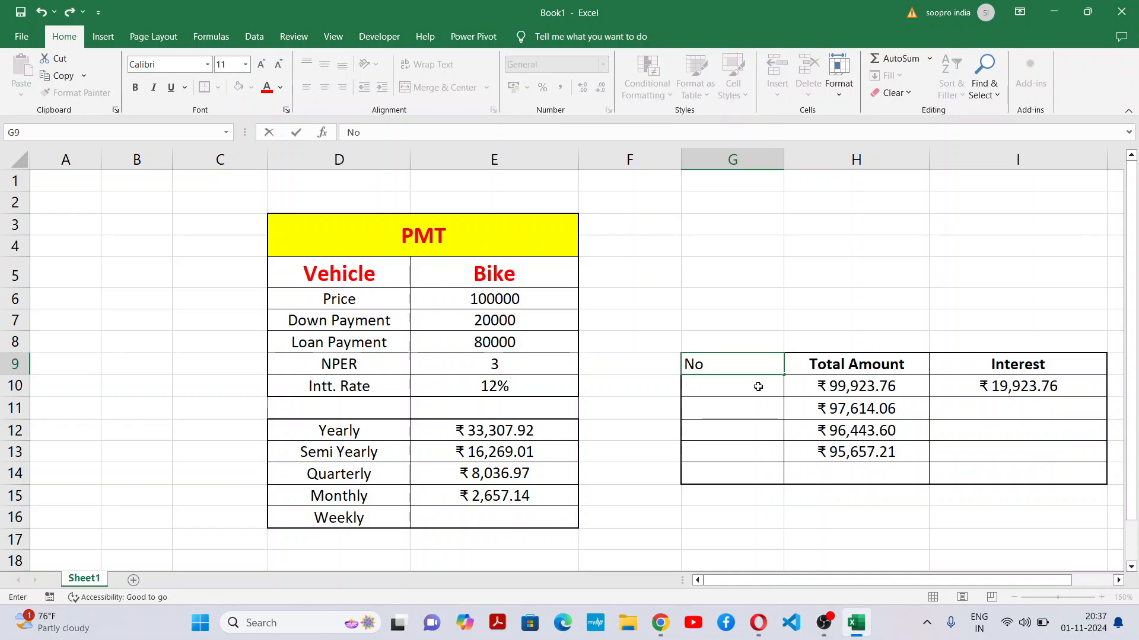
pyautogui.write('. of')
pyautogui.press('BackSpace')
pyautogui.press('BackSpace')
pyautogui.press('BackSpace')
pyautogui.press('BackSpace')
pyautogui.press('BackSpace')
pyautogui.write('o of EM')
pyautogui.press('Return')
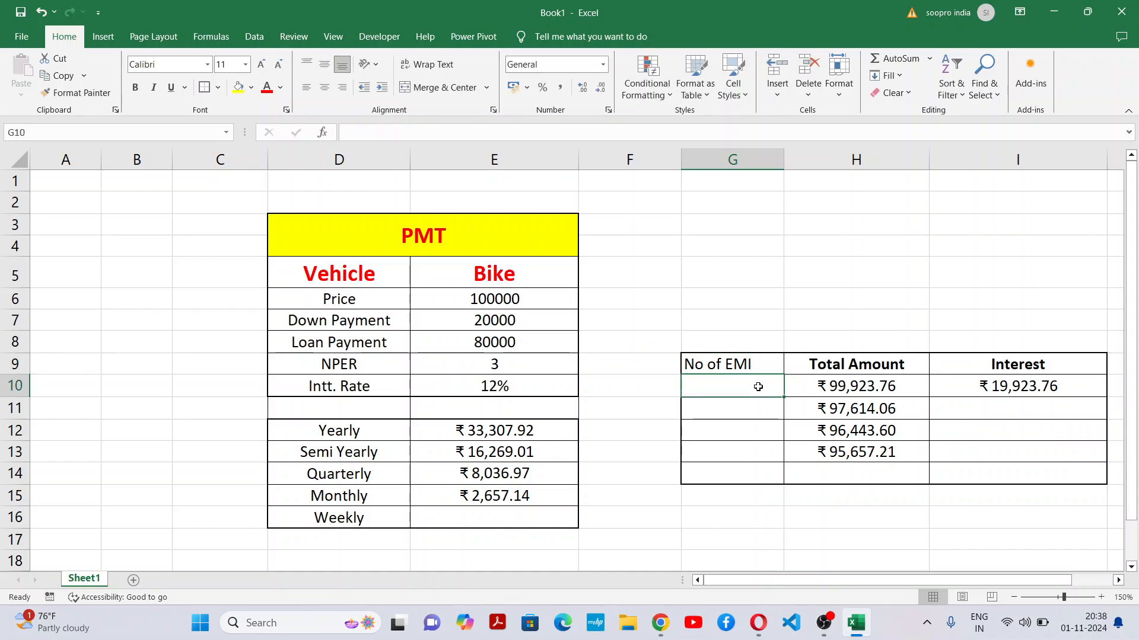
# Step: Enter the EMI counts 3, 6, 12 and 36 in G10:G13 for yearly through monthly payments
pyautogui.write('3')
pyautogui.press('Return')
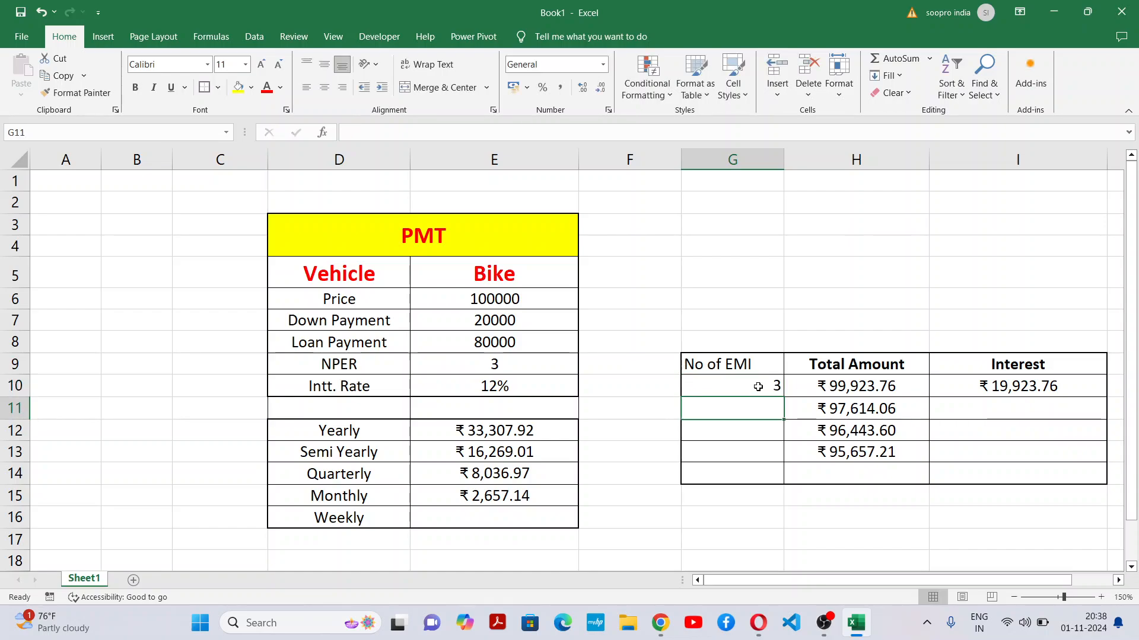
pyautogui.write('6')
pyautogui.press('Return')
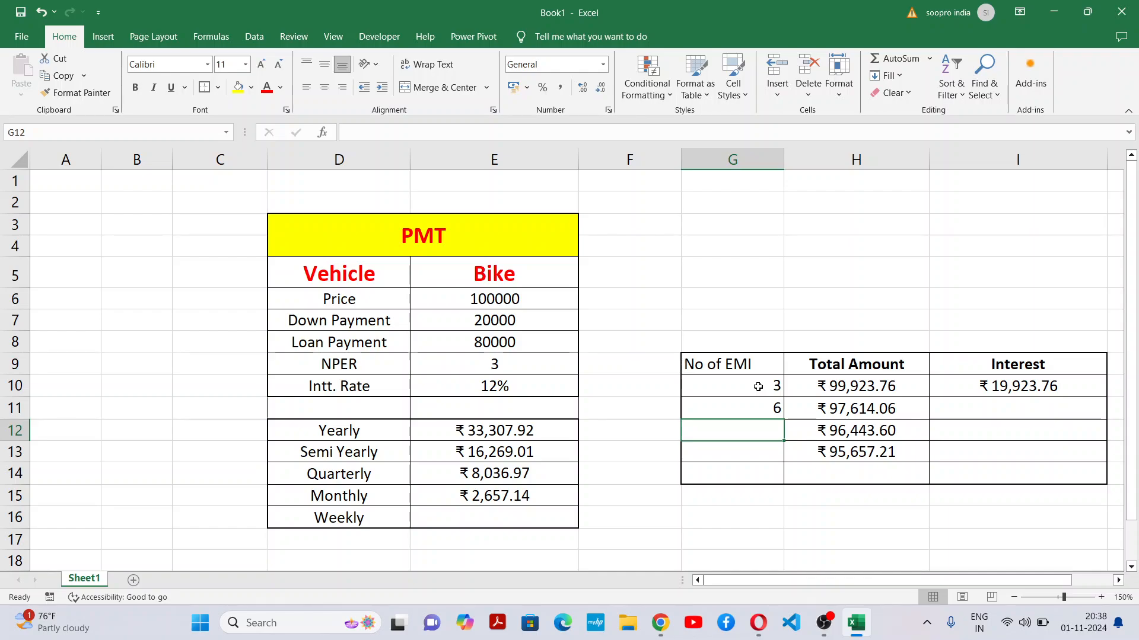
pyautogui.write('4')
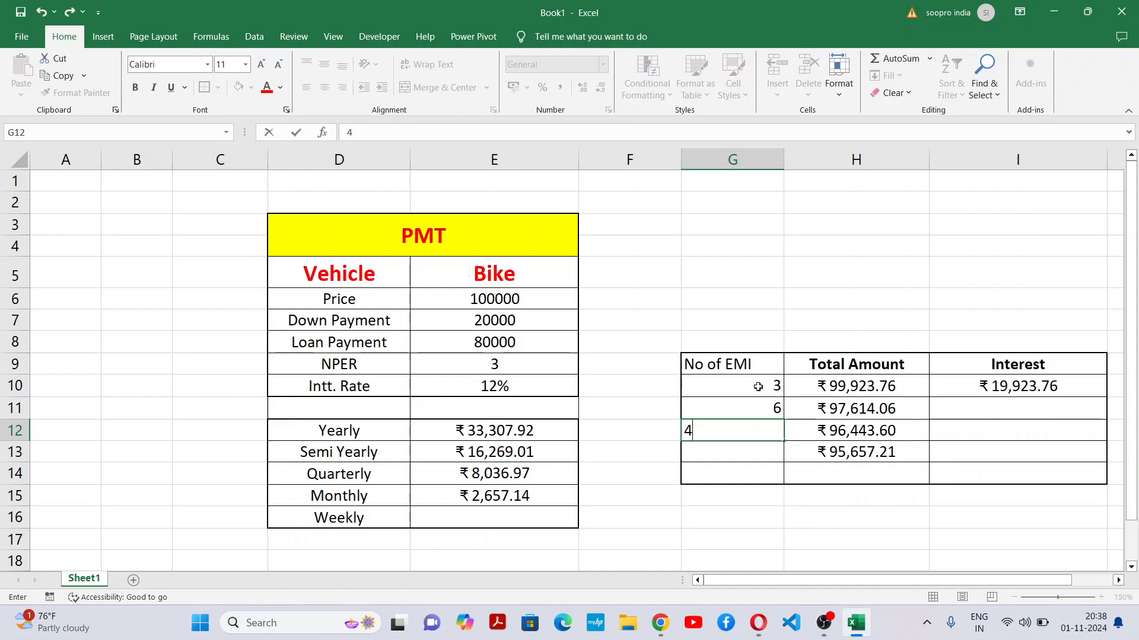
pyautogui.press('BackSpace')
pyautogui.write('12')
pyautogui.press('Return')
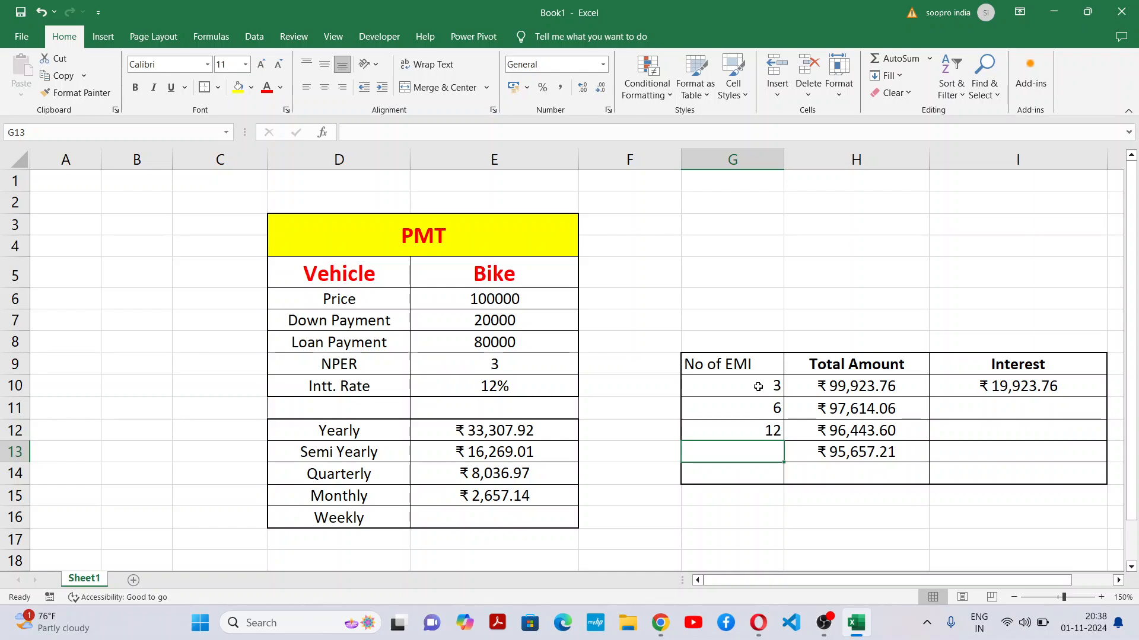
pyautogui.write('4')
pyautogui.press('BackSpace')
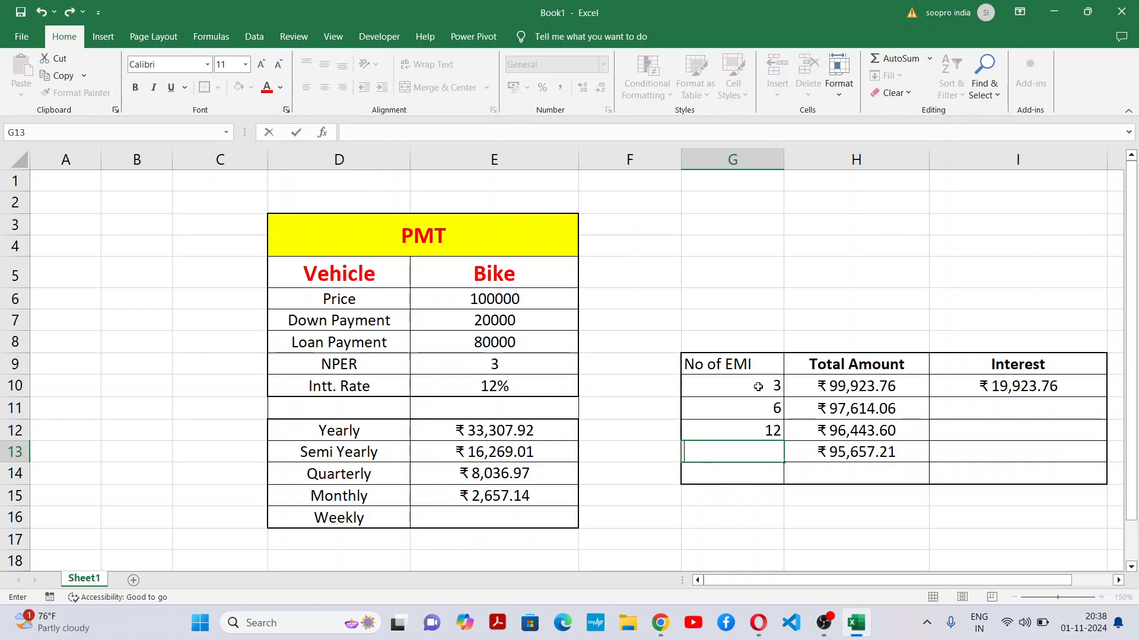
pyautogui.write('36')
pyautogui.press('Return')
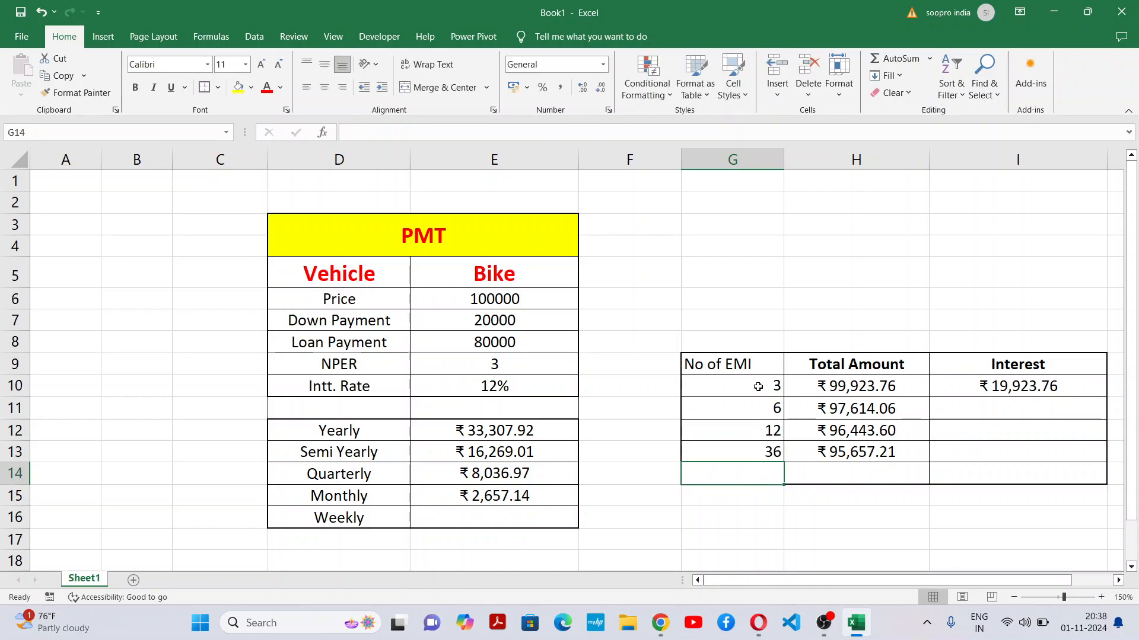
pyautogui.press('Up')
pyautogui.press('Up')
pyautogui.press('Up')
pyautogui.press('Up')
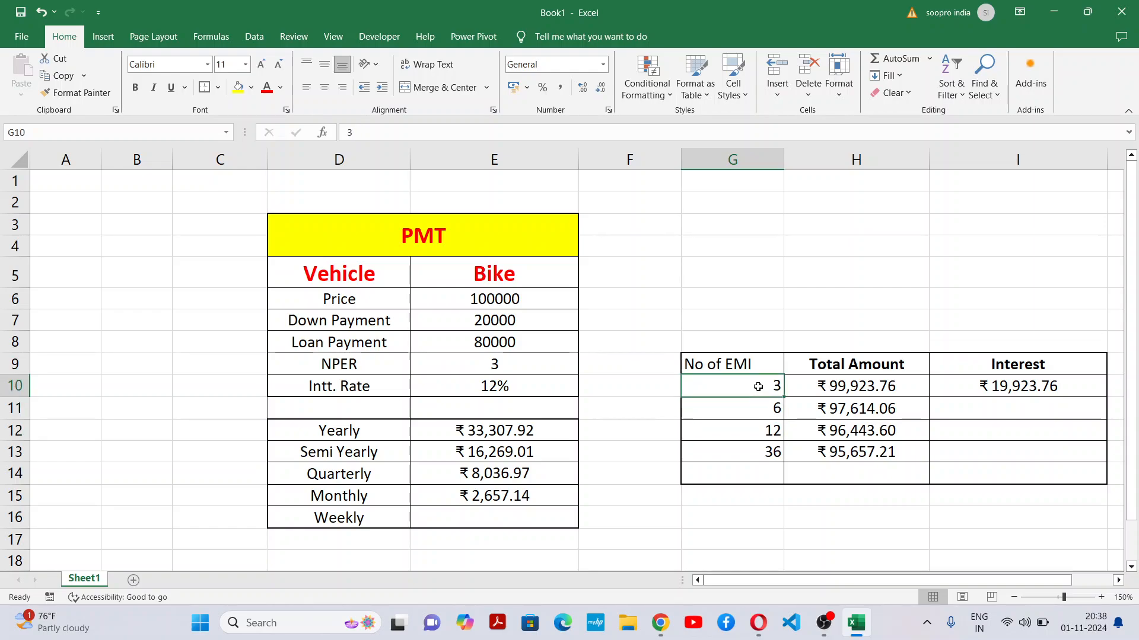
pyautogui.press('Down')
pyautogui.press('Down')
pyautogui.press('Down')
pyautogui.press('Down')
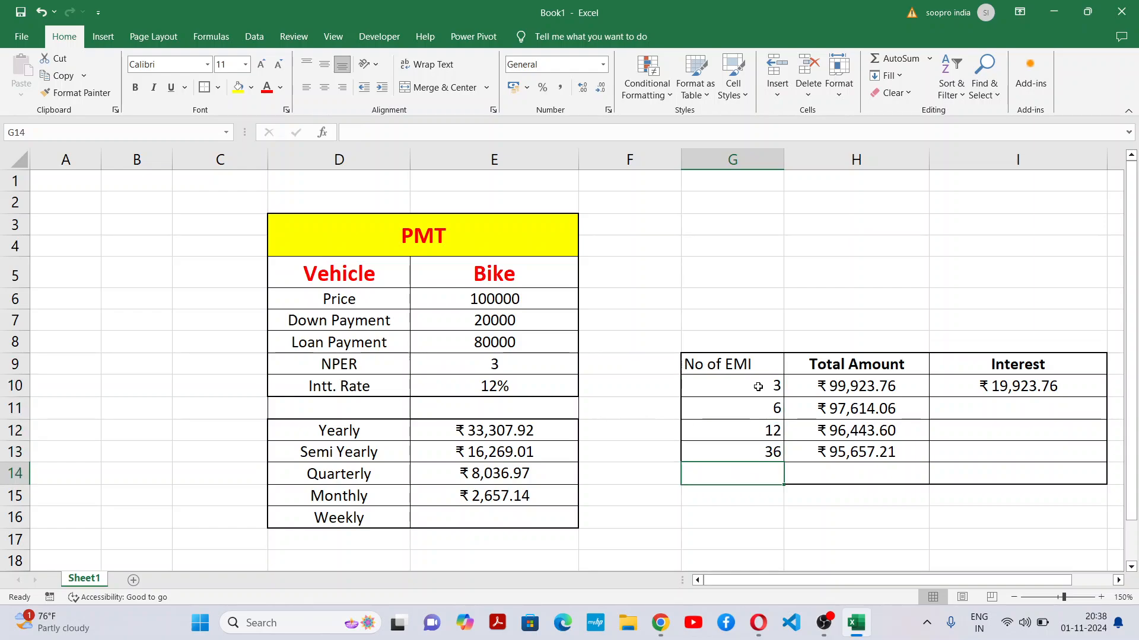
# Step: Center the contents of G10:I13 in the comparison table
pyautogui.moveTo(759, 386); pyautogui.dragTo(935, 437)
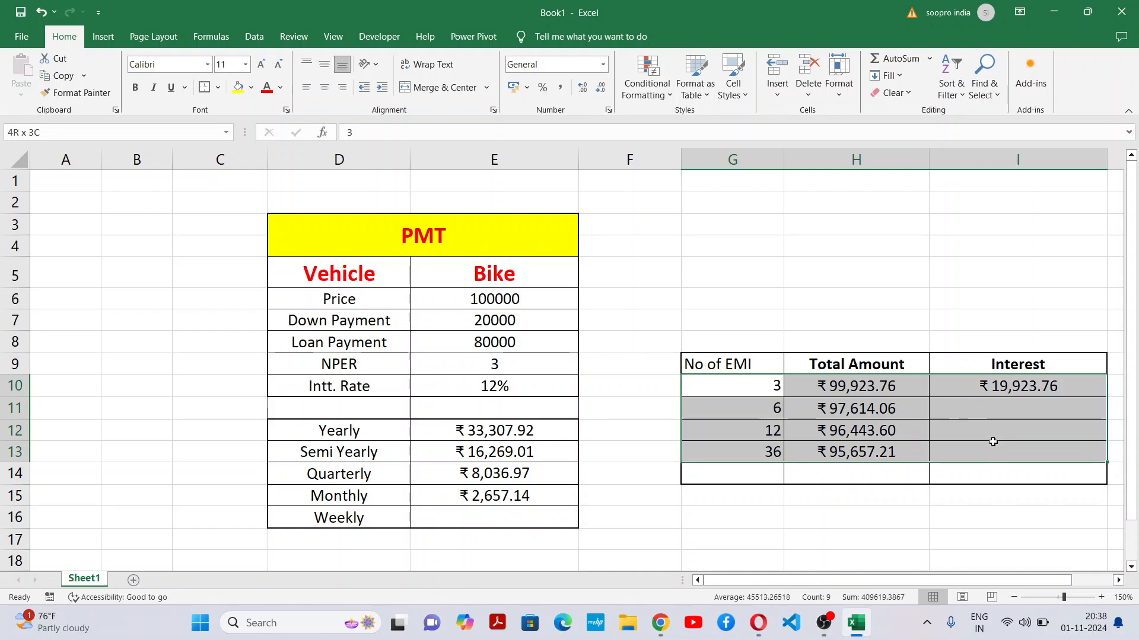
pyautogui.click(324, 87)
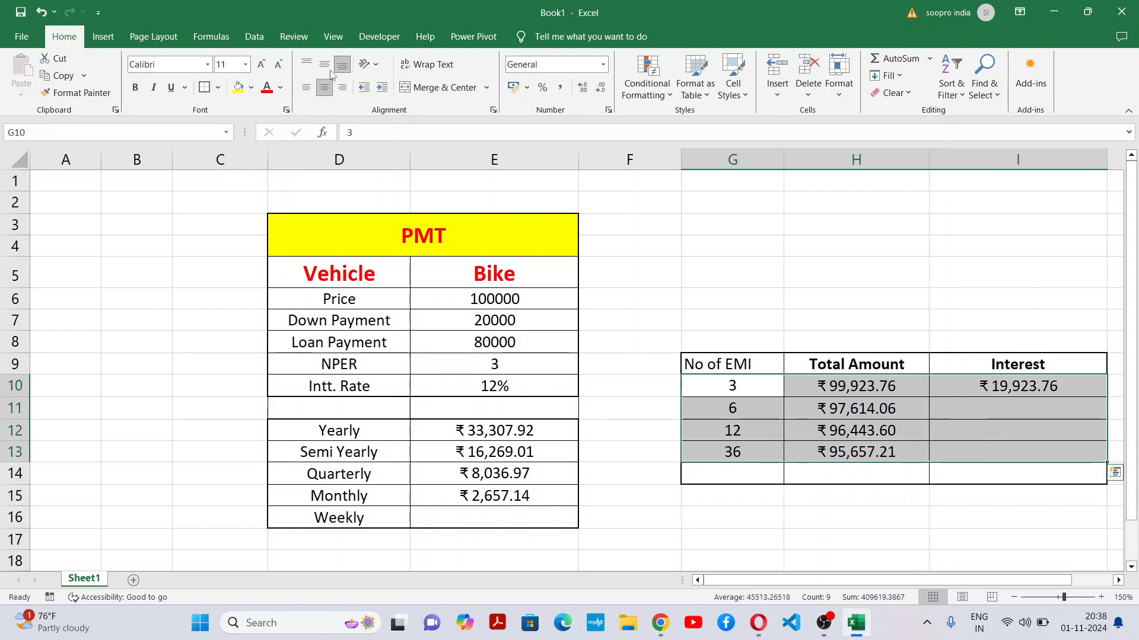
pyautogui.click(857, 475)
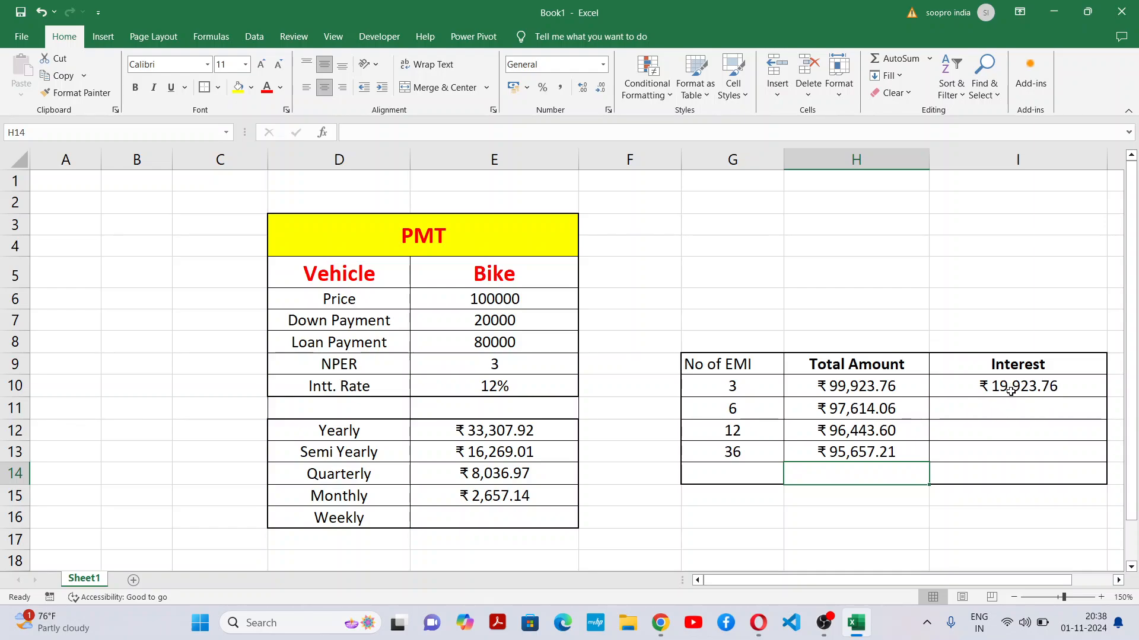
# Step: Calculate the weekly payment in E16 with =-PMT(E10/52,E9*52,E8)
pyautogui.doubleClick(492, 514)
pyautogui.write('=')
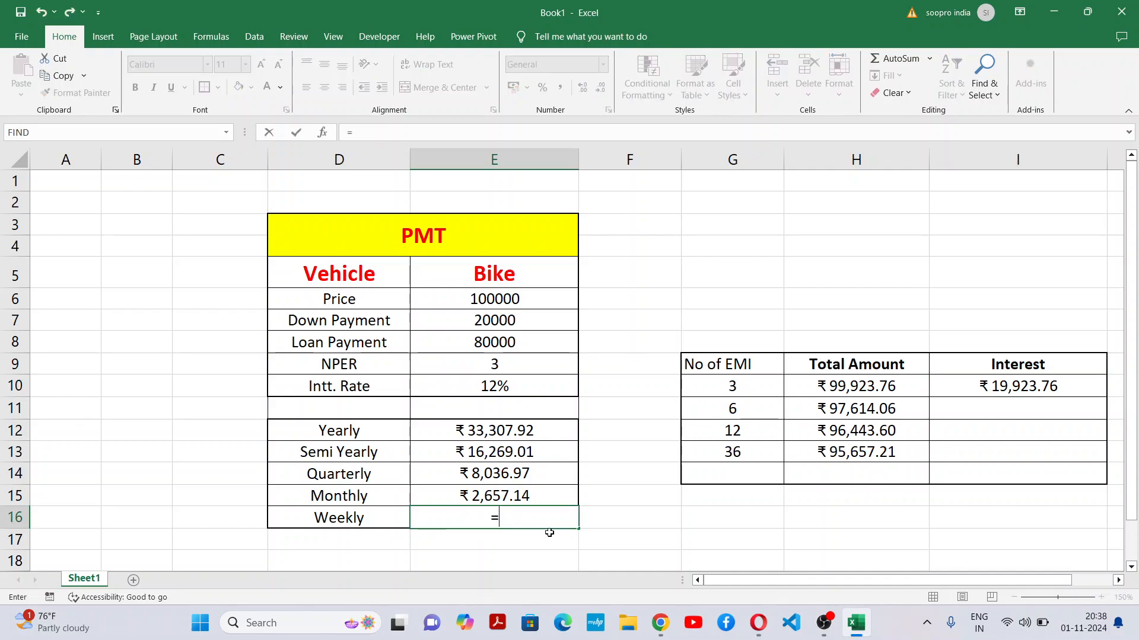
pyautogui.write('-p')
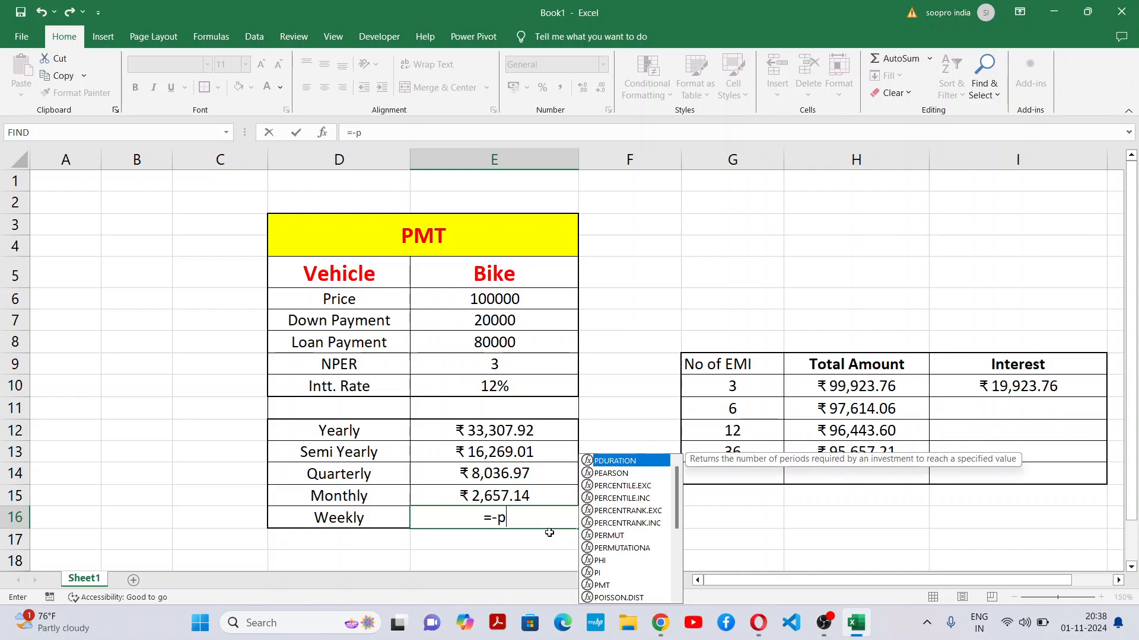
pyautogui.write('mt(')
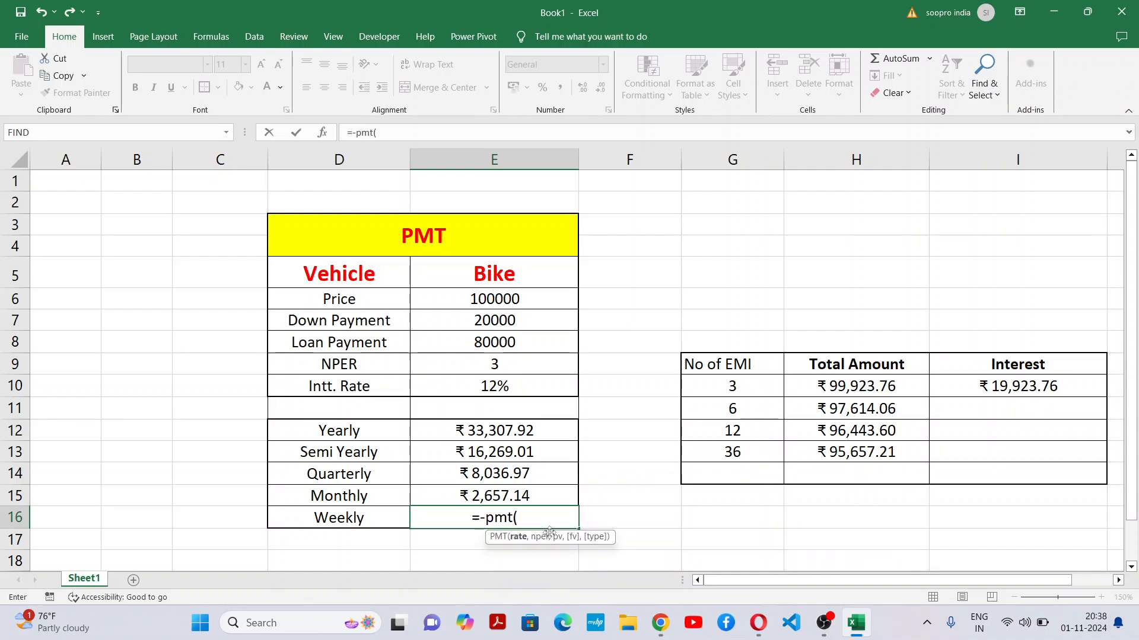
pyautogui.click(485, 387)
pyautogui.write('/5')
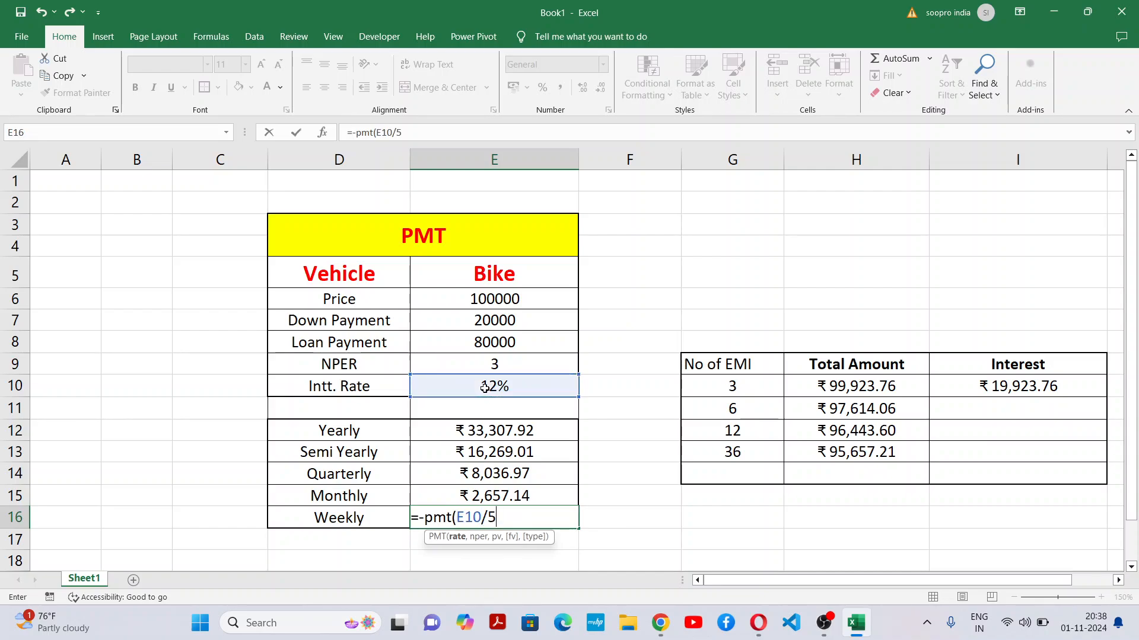
pyautogui.write('2,')
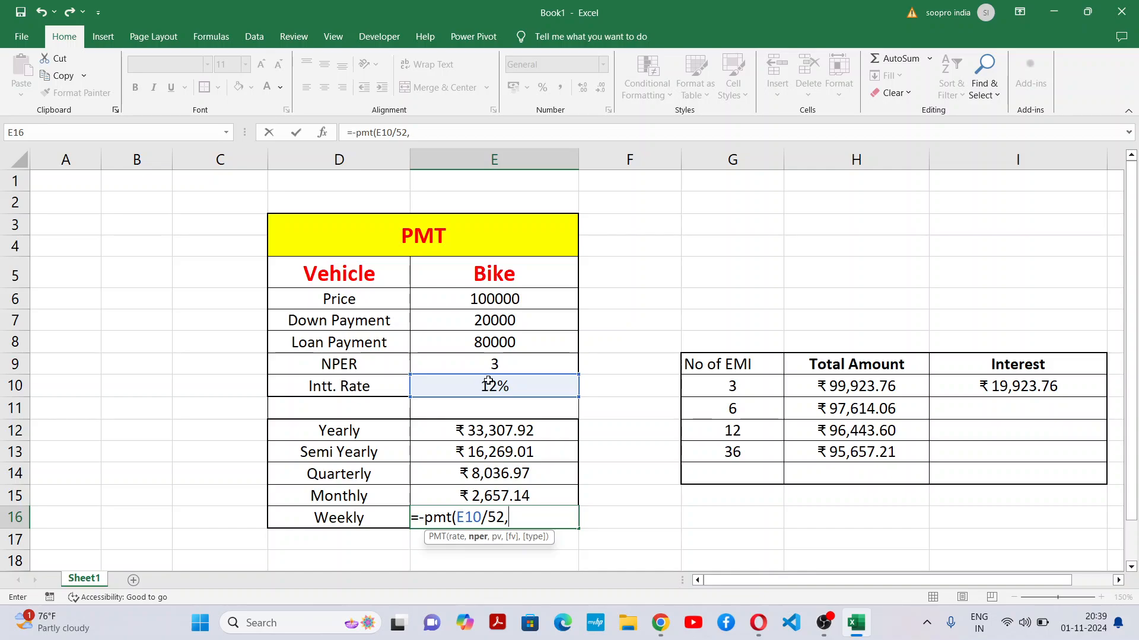
pyautogui.click(493, 367)
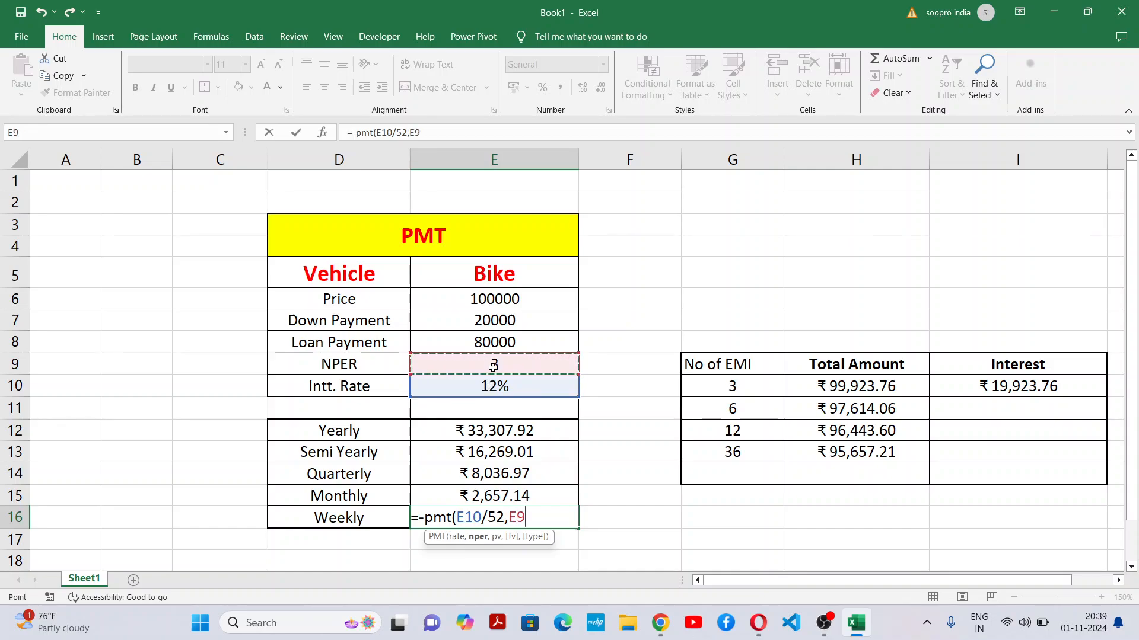
pyautogui.write('*52,')
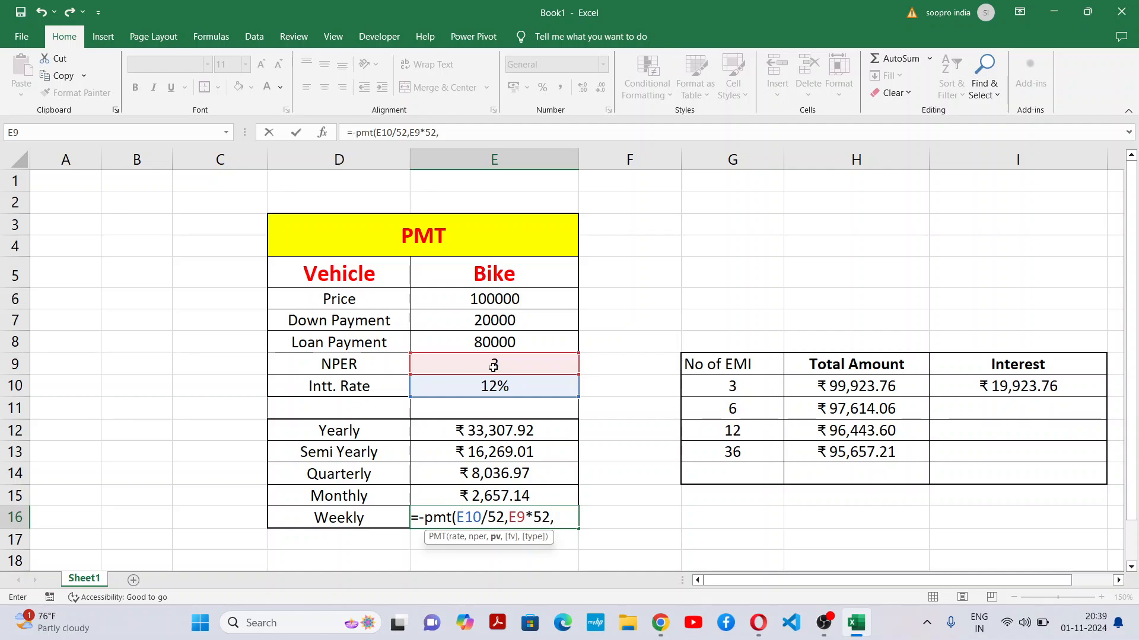
pyautogui.click(530, 342)
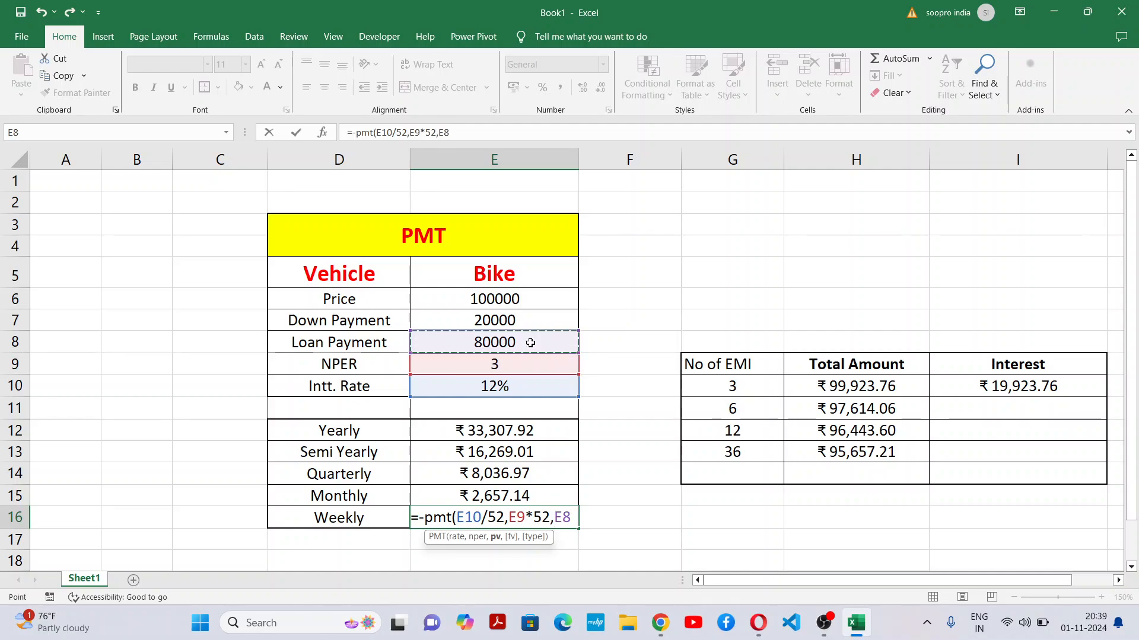
pyautogui.press('Return')
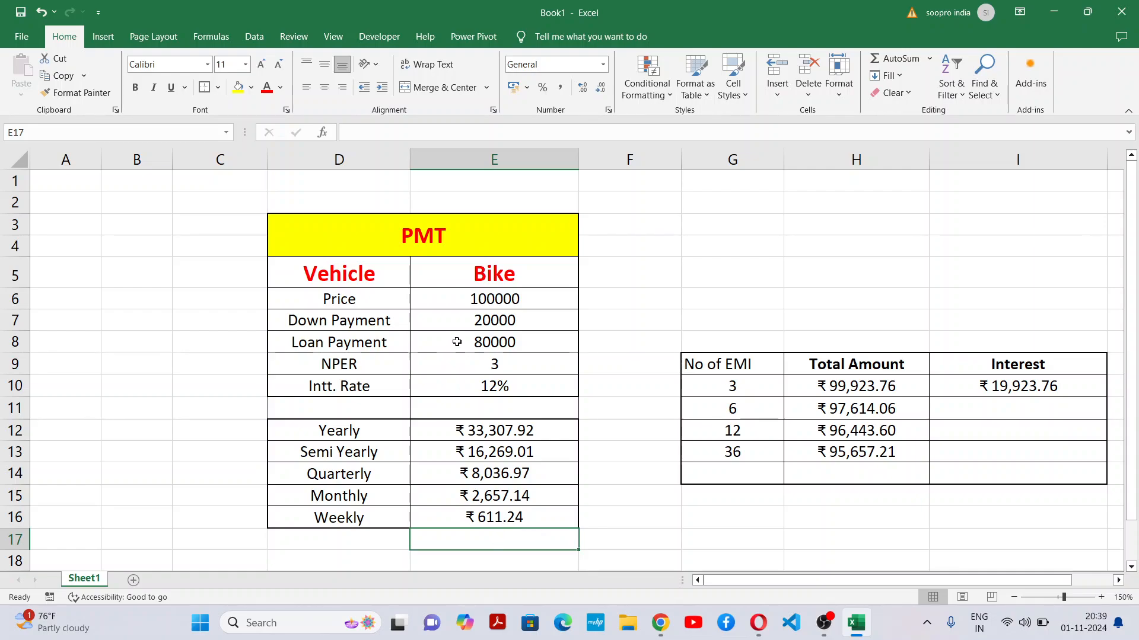
pyautogui.click(525, 521)
pyautogui.doubleClick(631, 523)
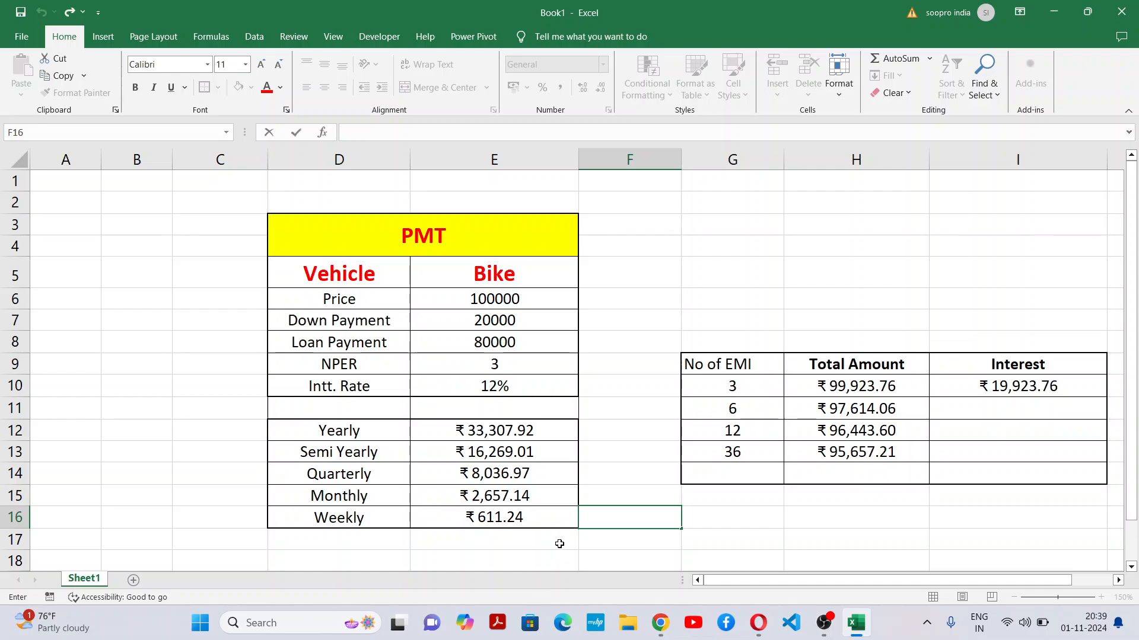
pyautogui.click(559, 543)
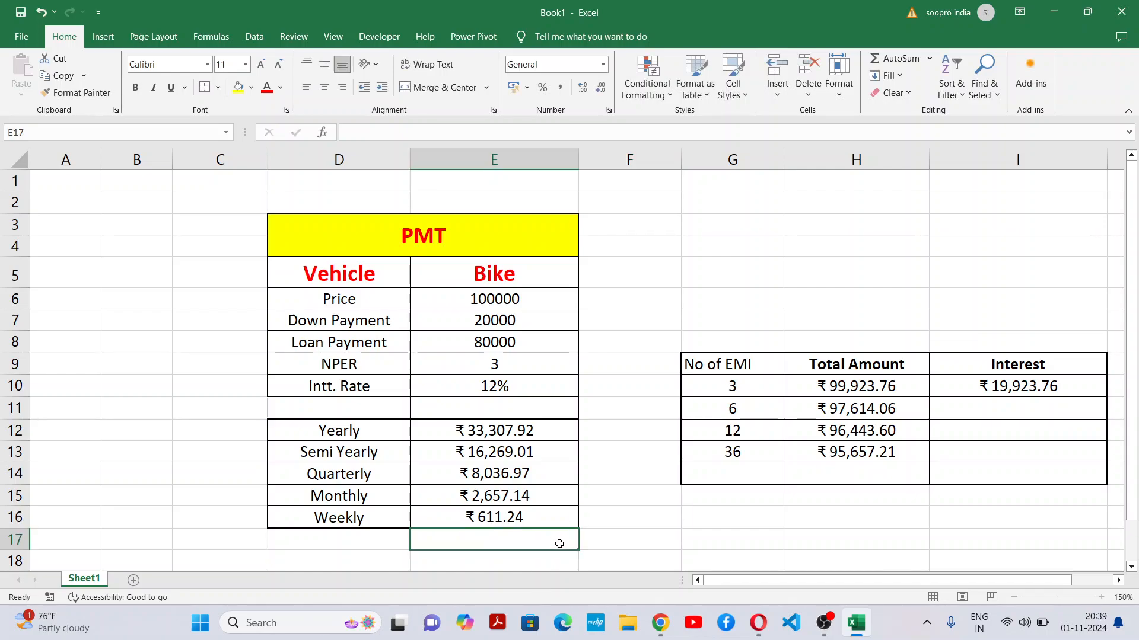
pyautogui.click(595, 527)
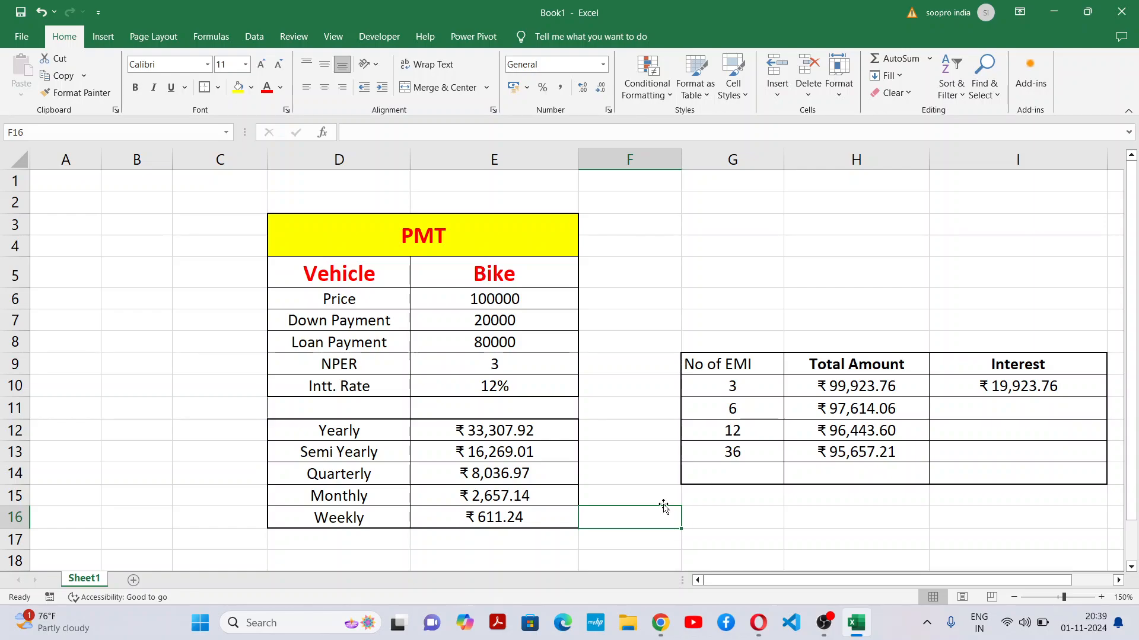
pyautogui.click(711, 513)
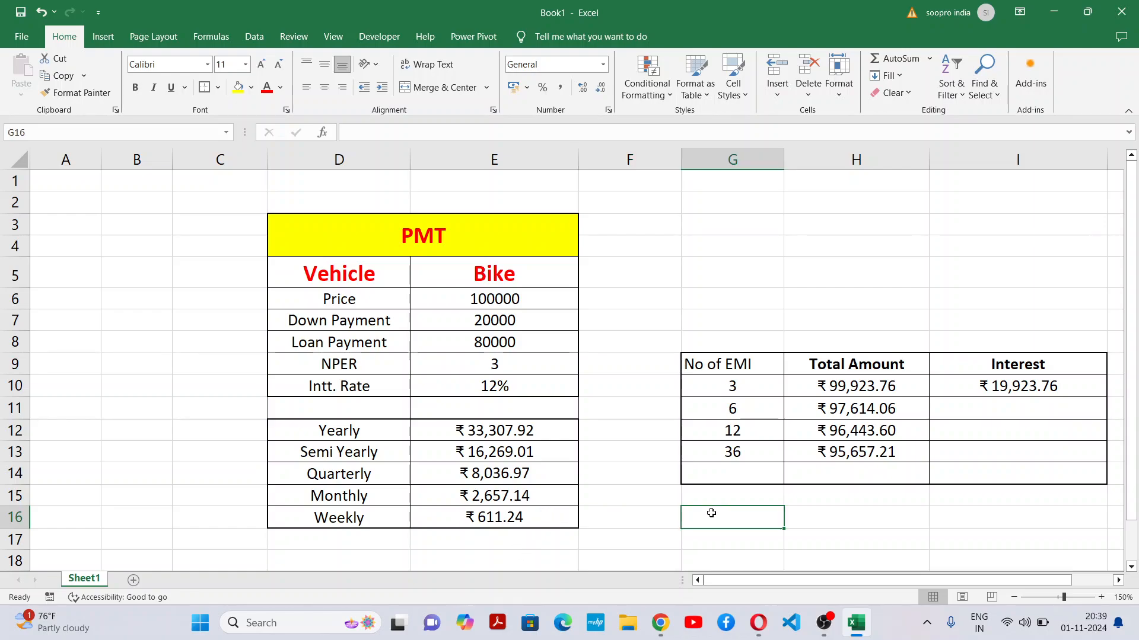
pyautogui.click(732, 480)
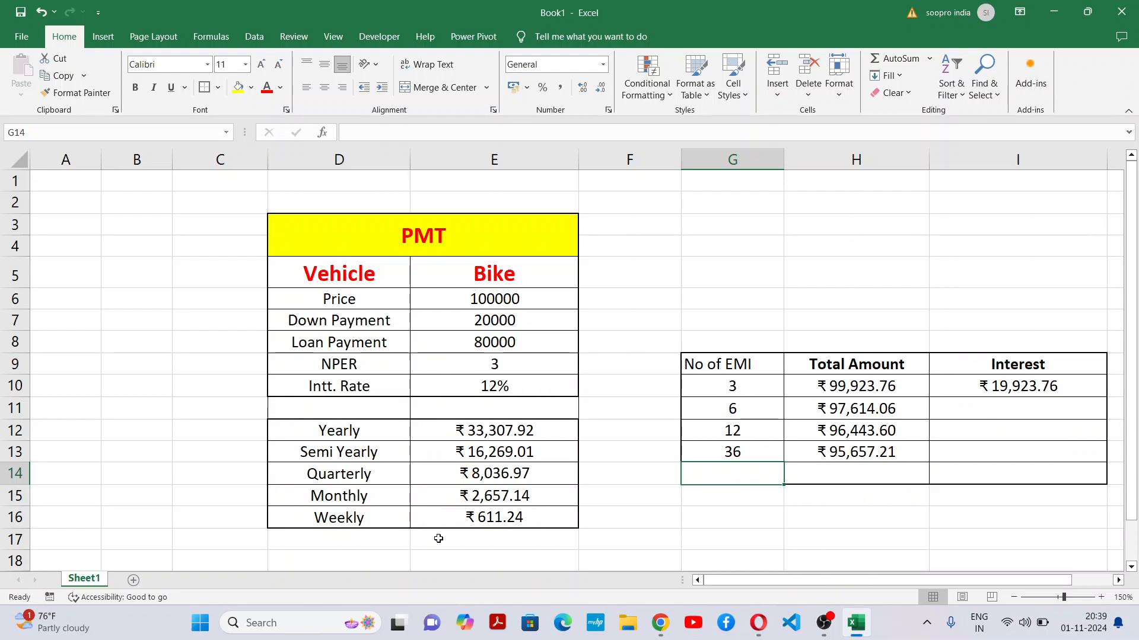
# Step: Calculate the total amount repaid through weekly payments in H14 with =E16*52*3
pyautogui.click(856, 474)
pyautogui.write('=')
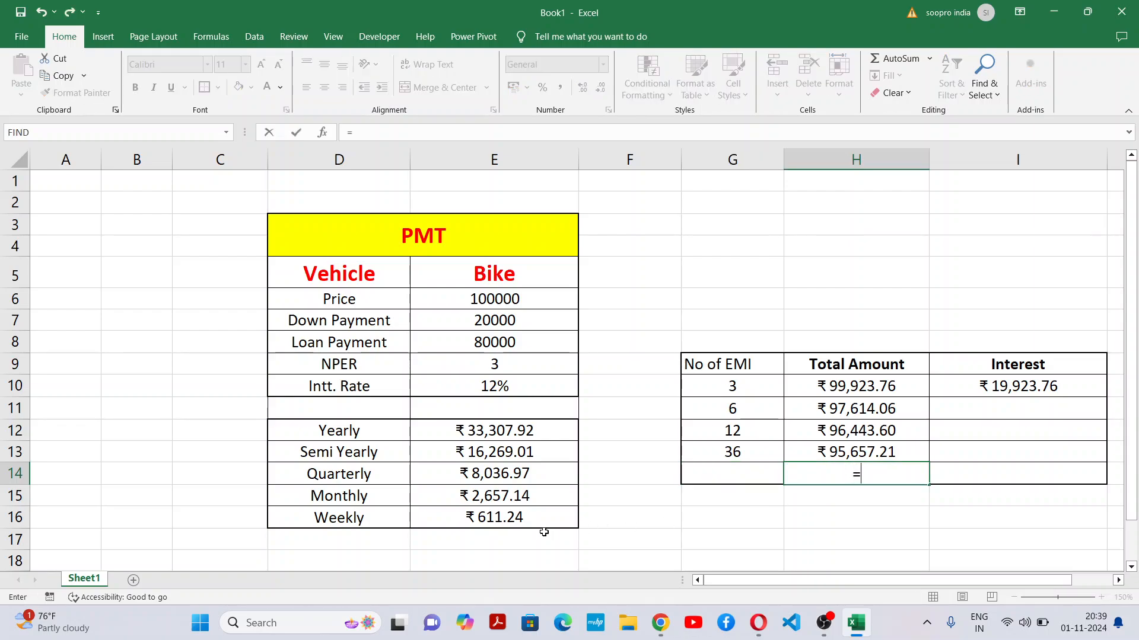
pyautogui.click(543, 519)
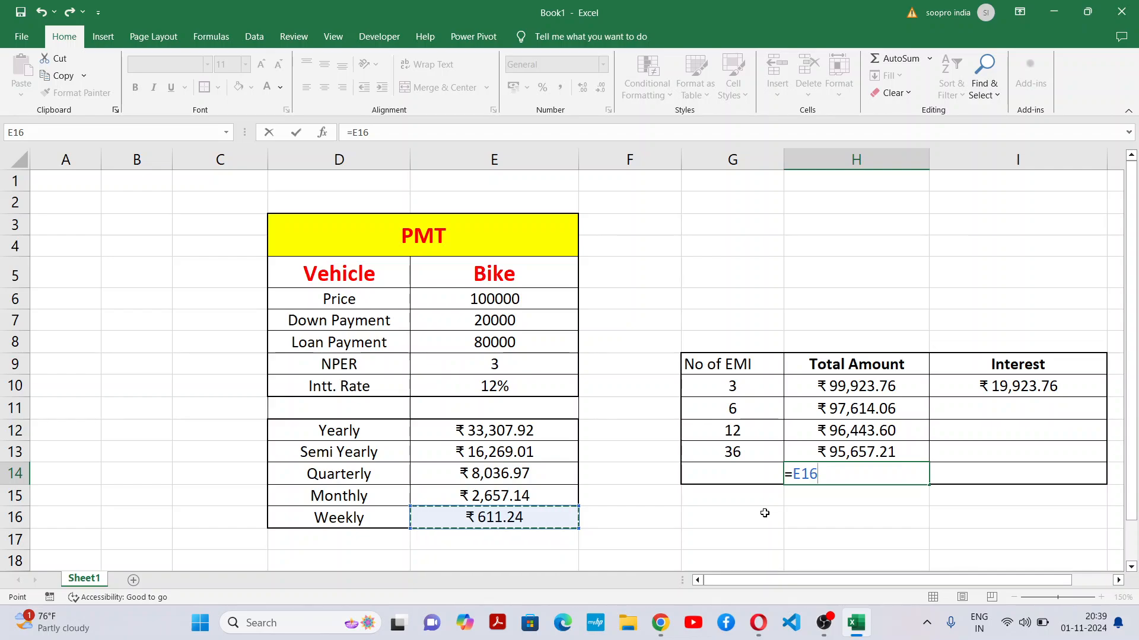
pyautogui.write('*52')
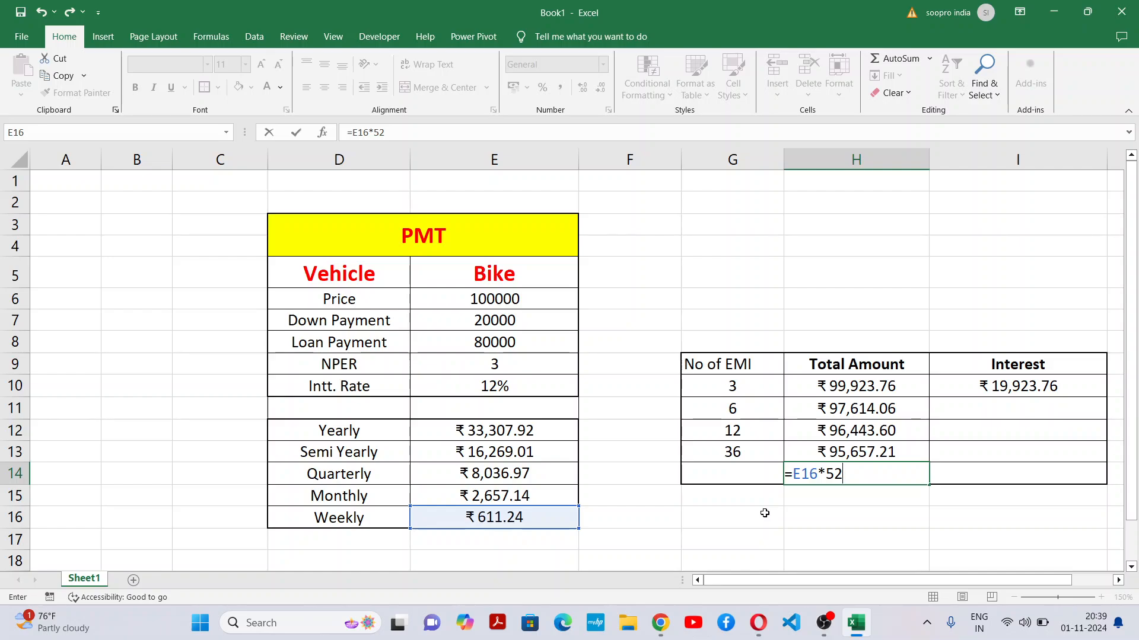
pyautogui.write('*3')
pyautogui.press('Return')
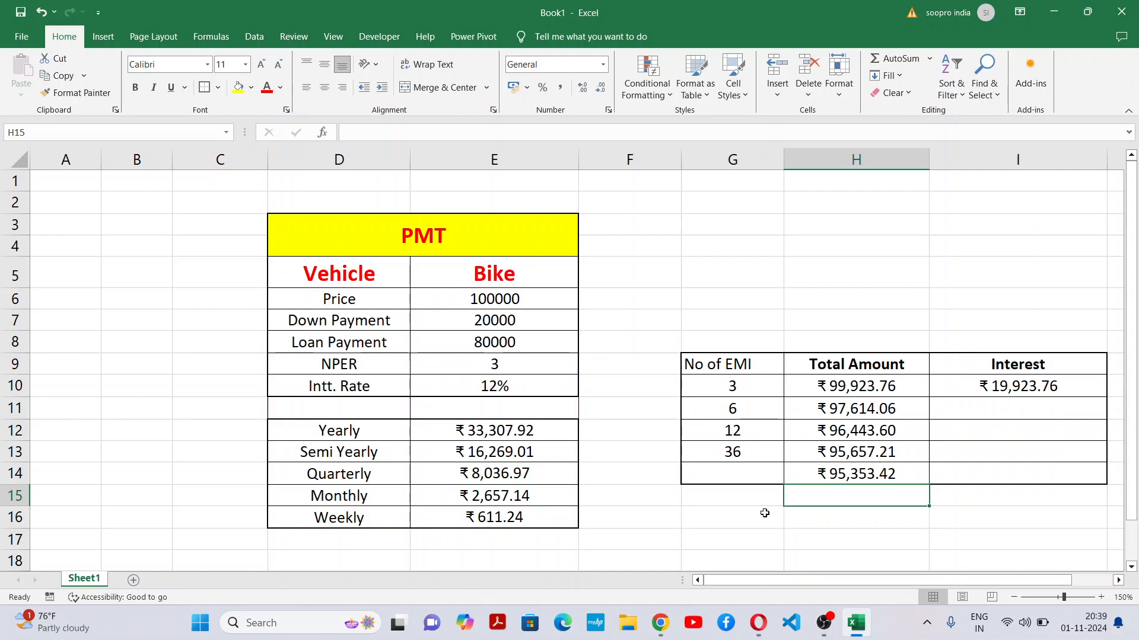
pyautogui.click(852, 472)
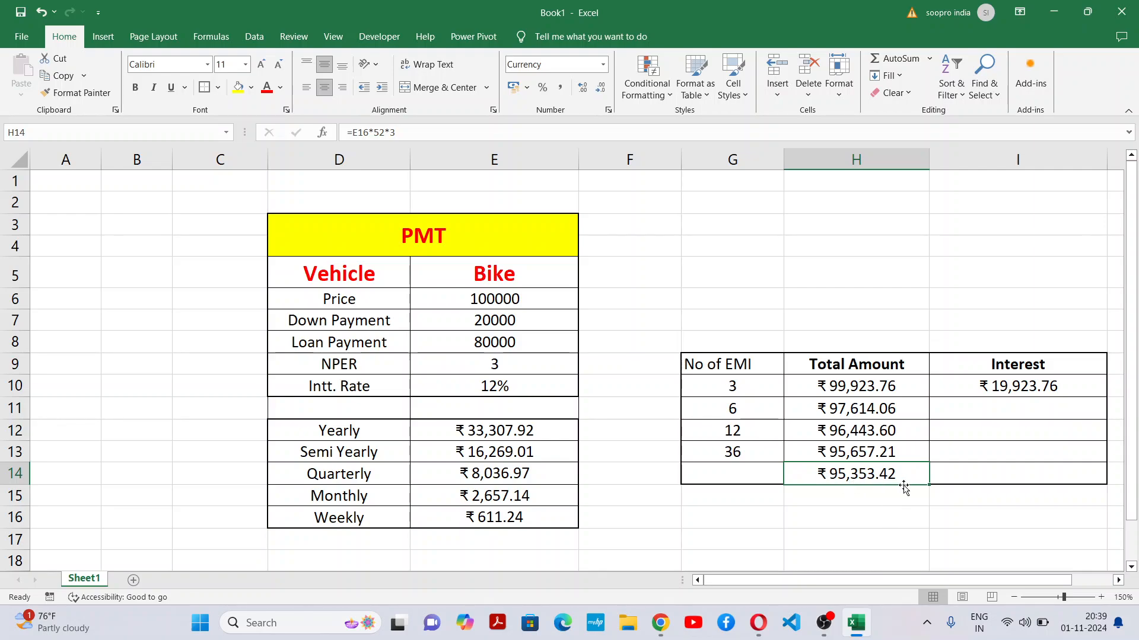
# Step: Enter the weekly EMI count in G14 as =52*3 and center it in the cell
pyautogui.click(759, 478)
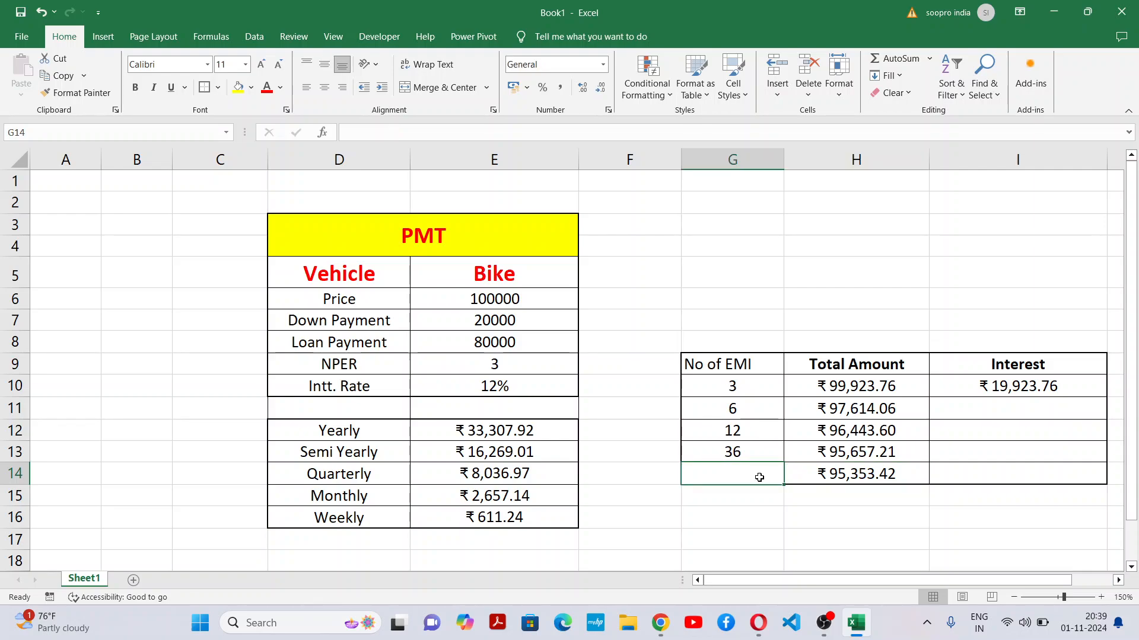
pyautogui.write('=')
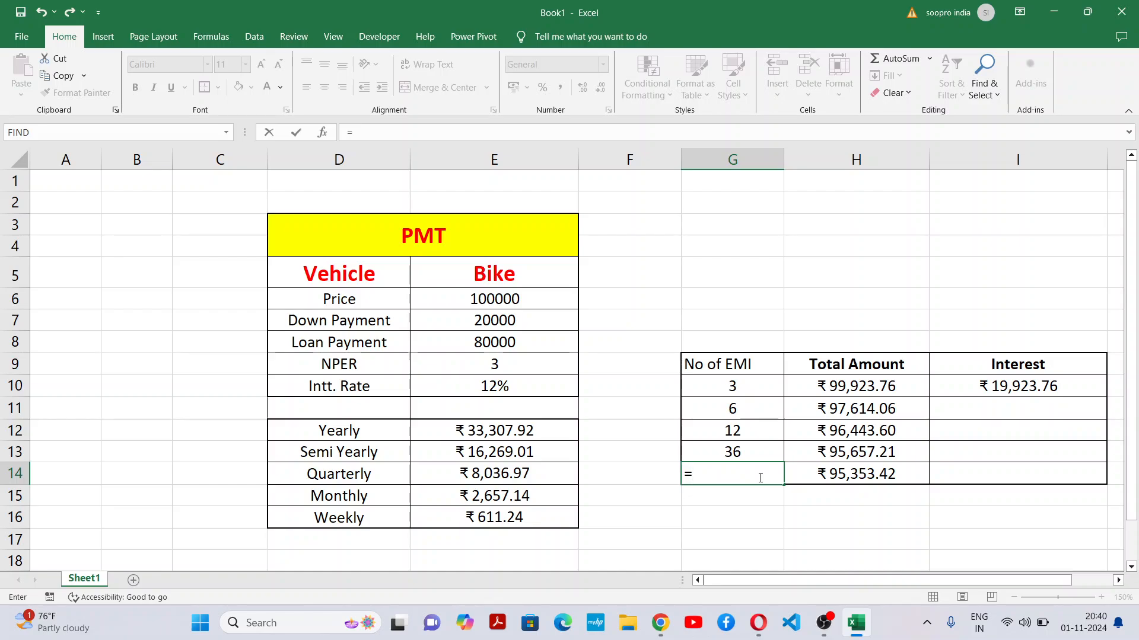
pyautogui.write('52*3')
pyautogui.press('Return')
pyautogui.click(759, 478)
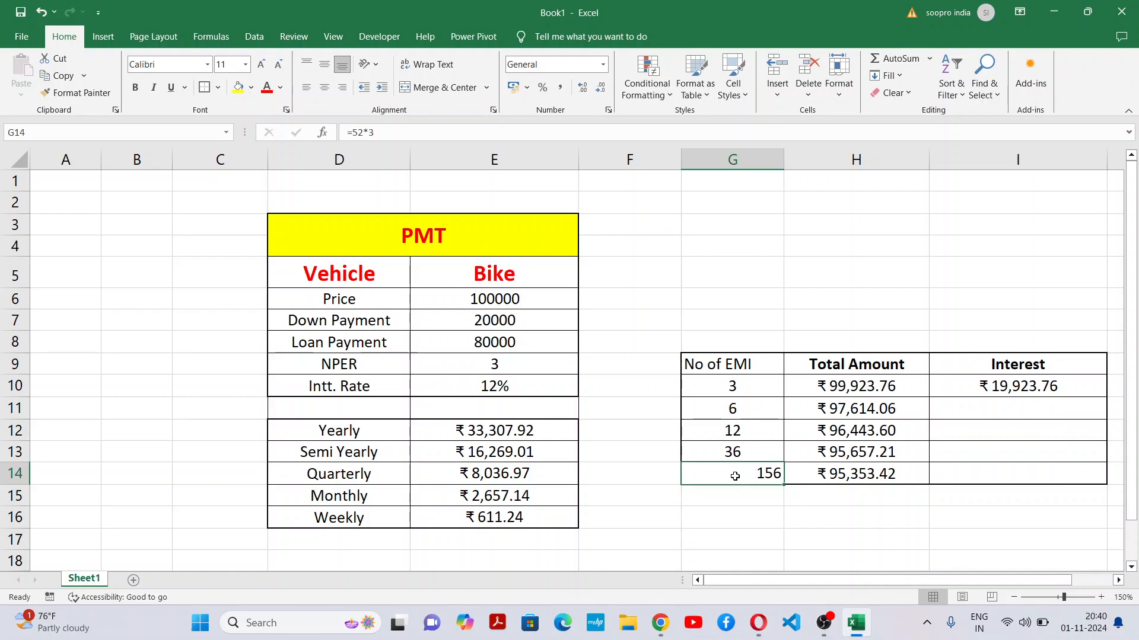
pyautogui.click(324, 88)
pyautogui.press('Return')
pyautogui.click(728, 468)
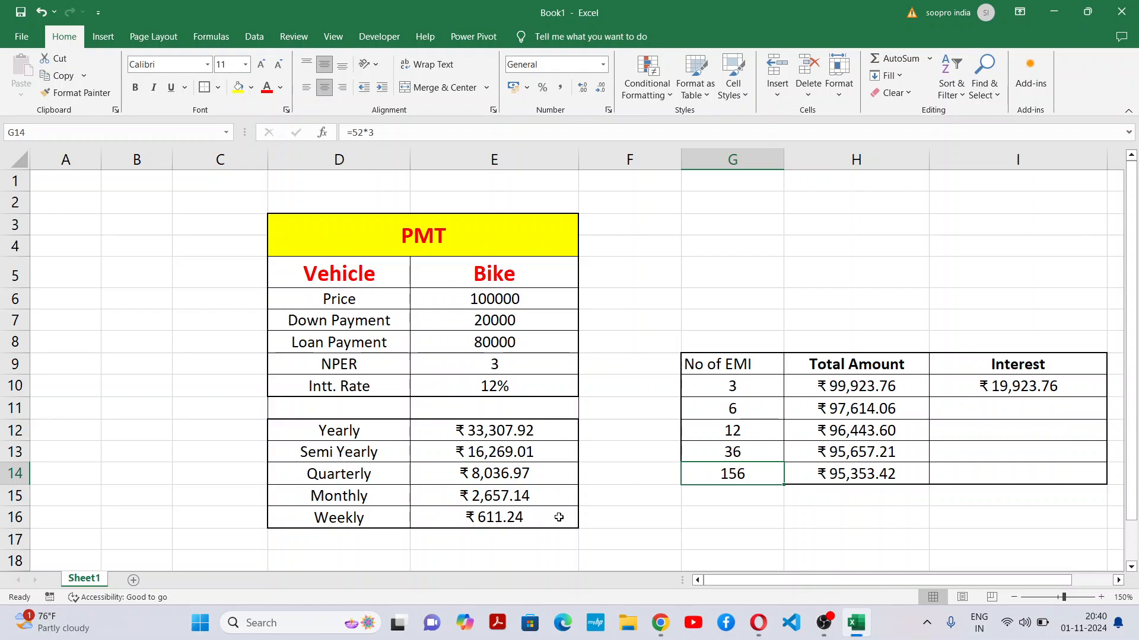
# Step: Calculate one year's worth of weekly payments in the spare cell H3 with =52*E16
pyautogui.click(529, 367)
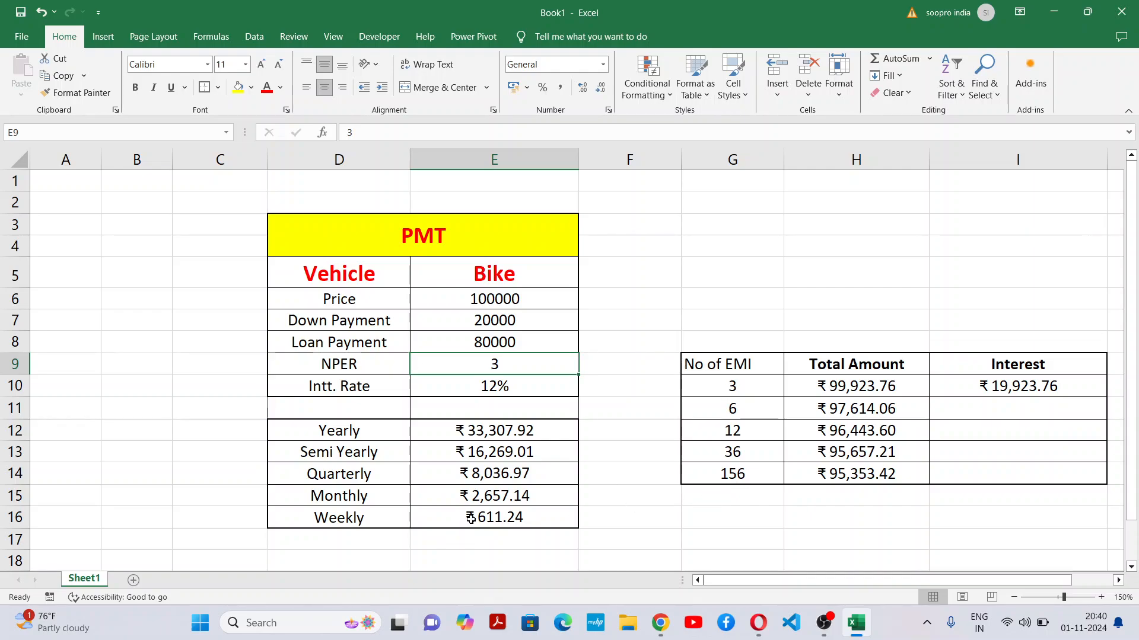
pyautogui.click(874, 226)
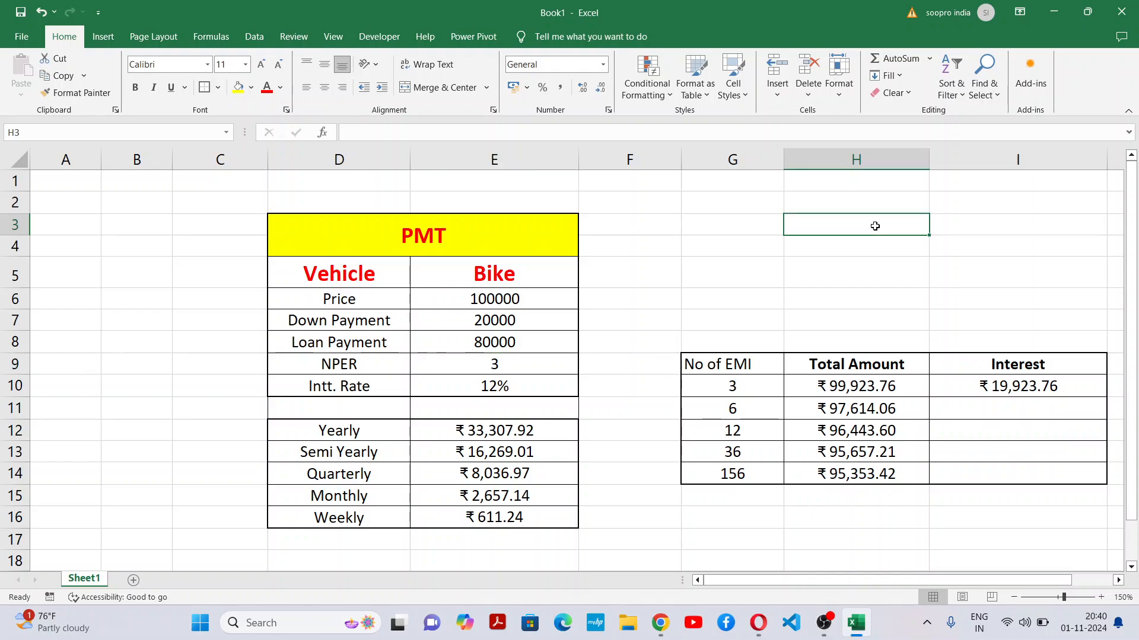
pyautogui.write('=52')
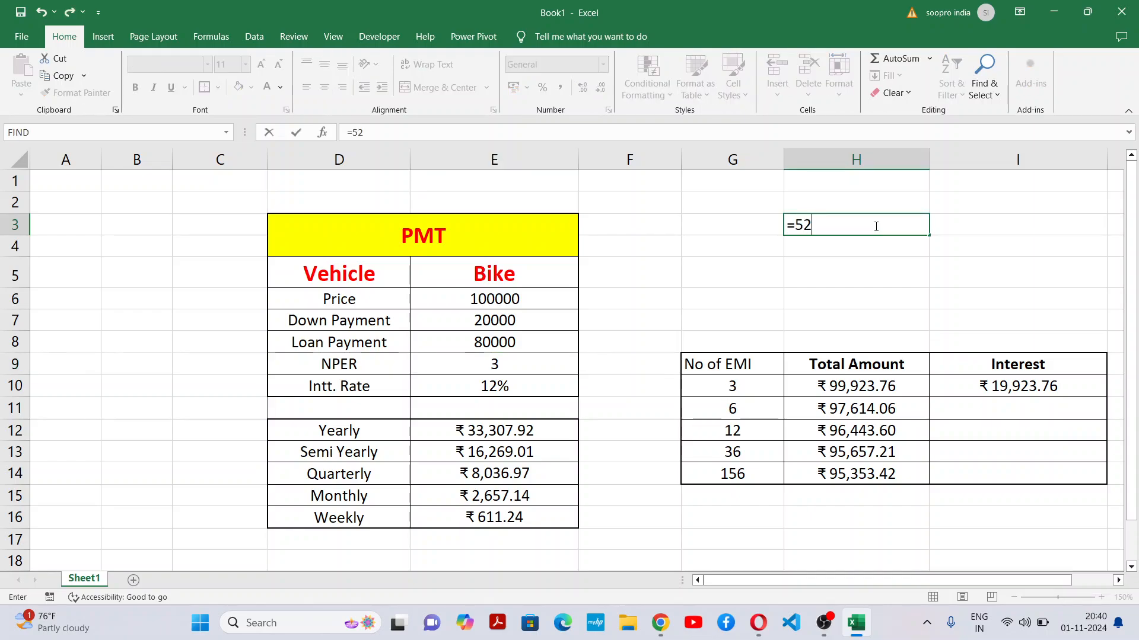
pyautogui.write('*')
pyautogui.click(549, 509)
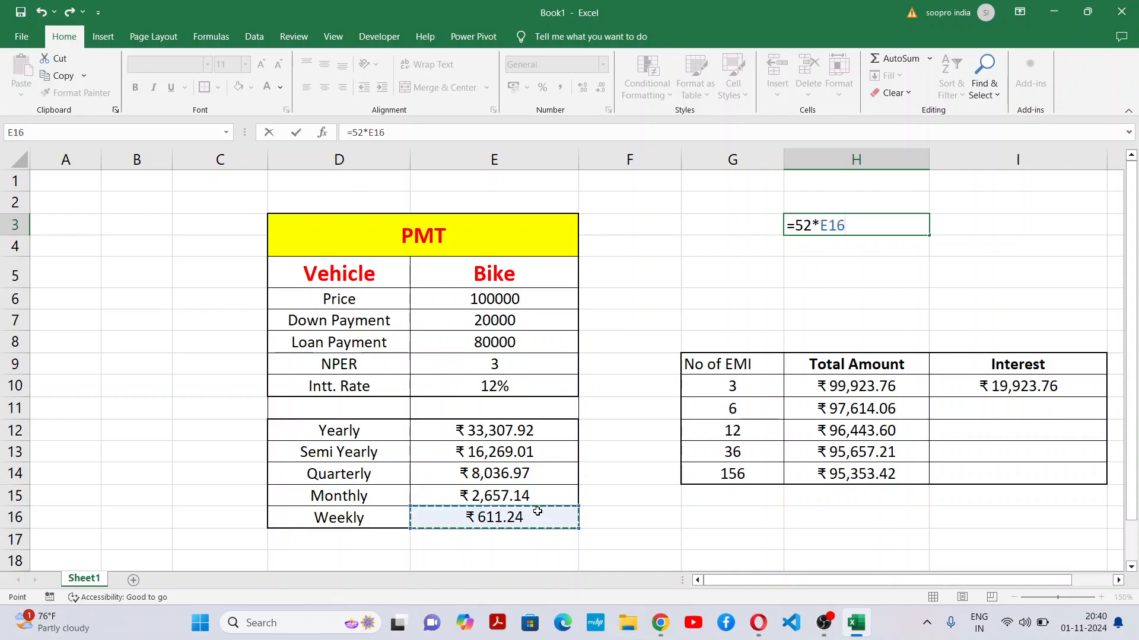
pyautogui.press('Return')
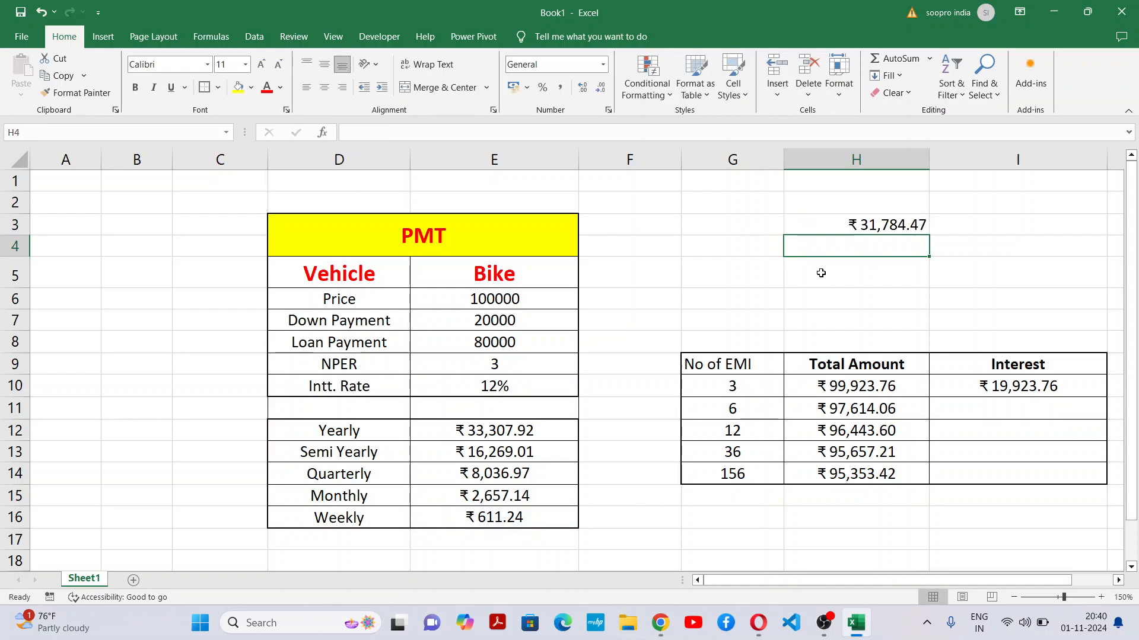
pyautogui.click(911, 225)
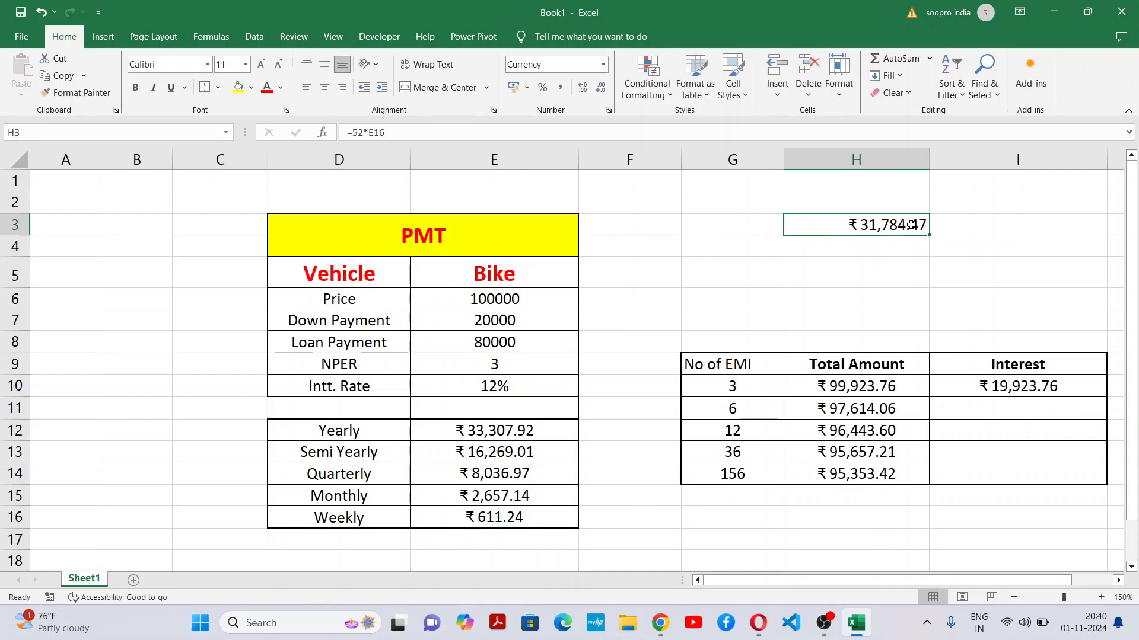
pyautogui.click(540, 342)
# Step: Clear the scratch calculation from H3
pyautogui.click(876, 225)
pyautogui.press('Delete')
pyautogui.click(884, 282)
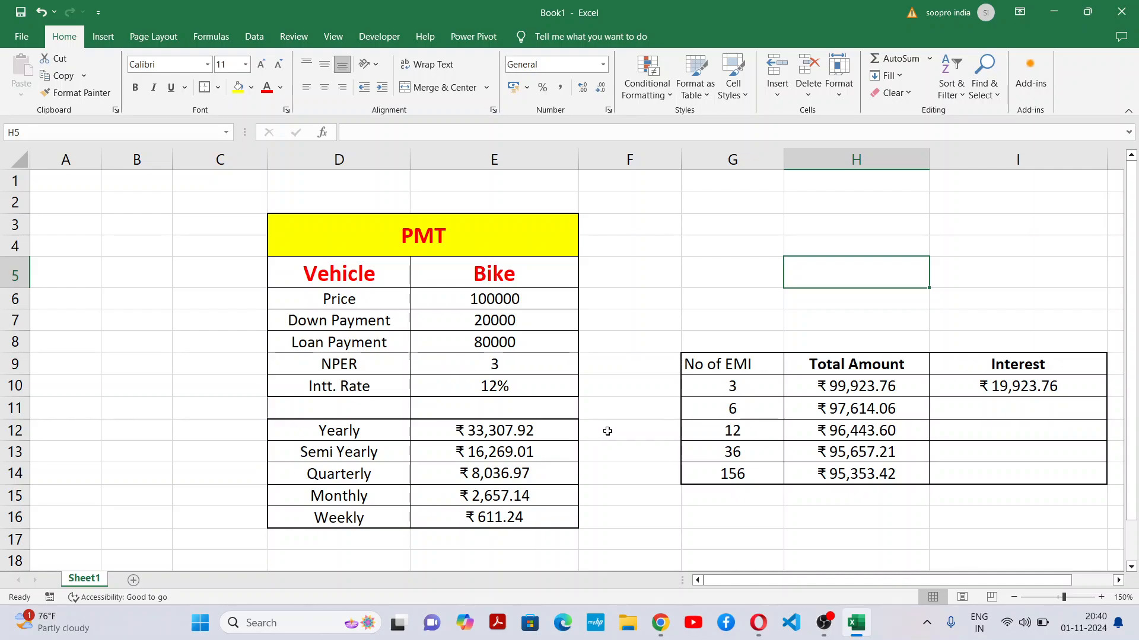
# Step: Calculate the semi-yearly interest in I11 by subtracting the loan payment from the total amount with =H11-E8
pyautogui.click(1008, 412)
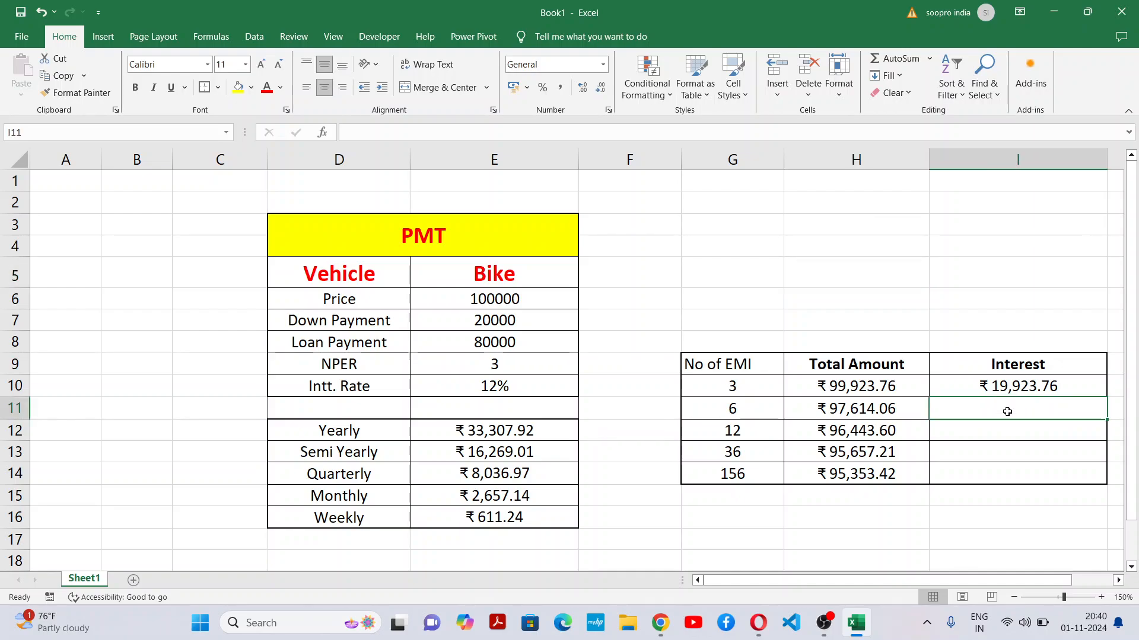
pyautogui.write('=')
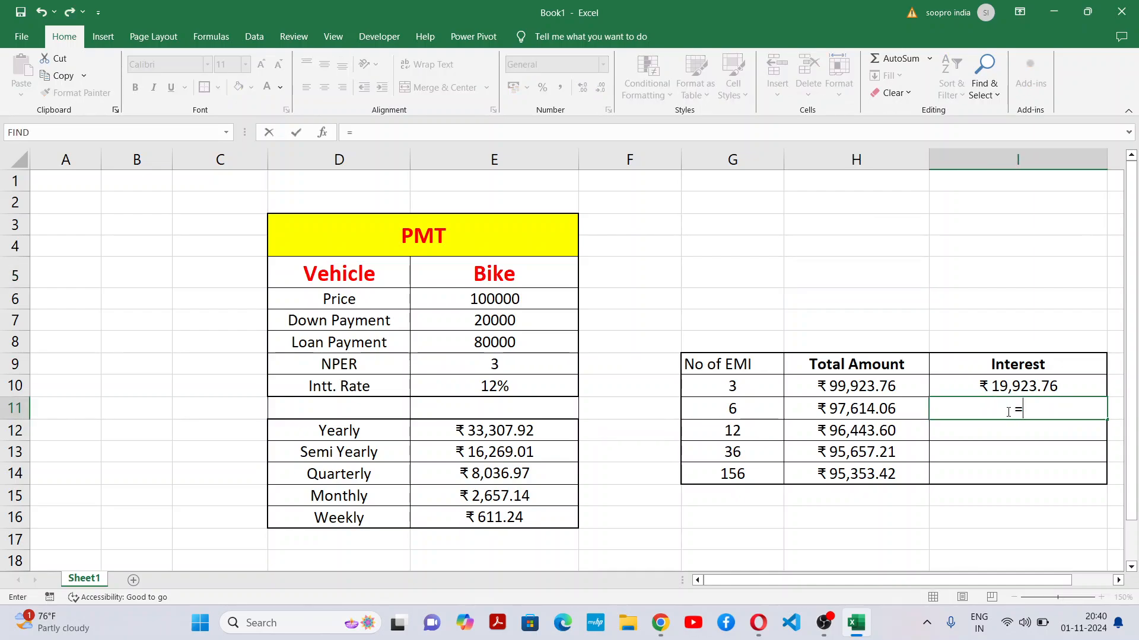
pyautogui.click(865, 409)
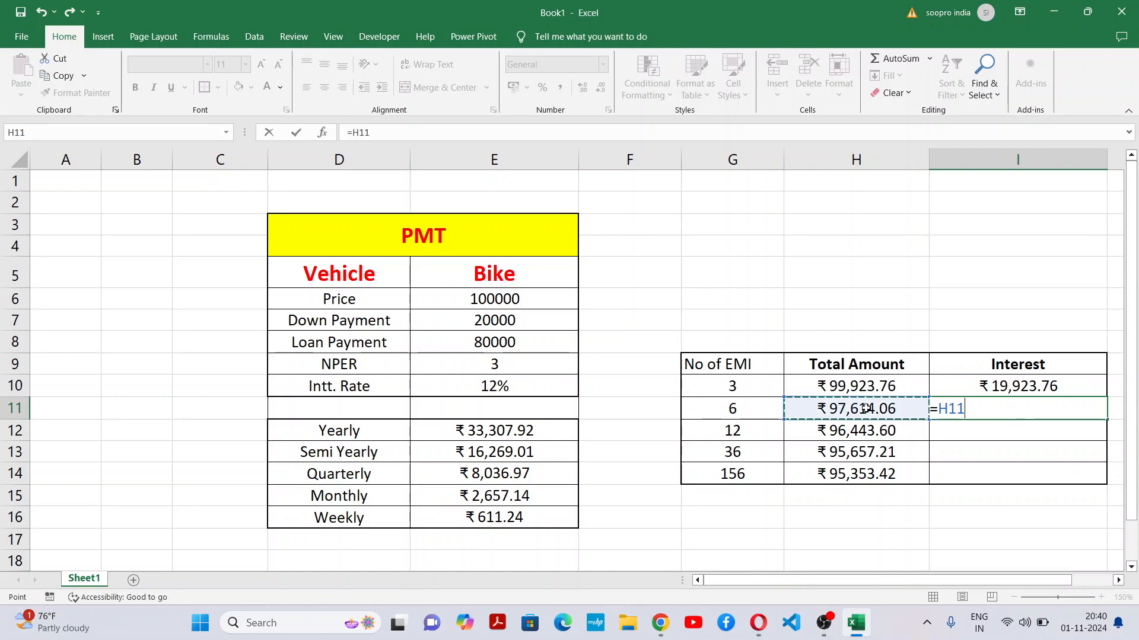
pyautogui.write('-')
pyautogui.click(475, 343)
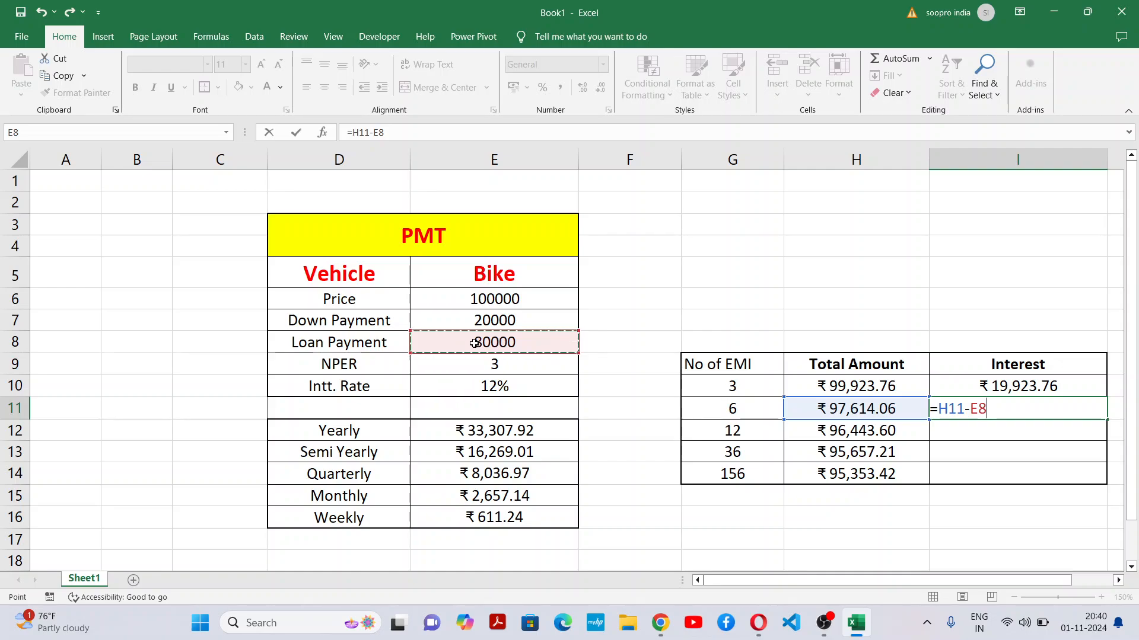
pyautogui.press('Return')
# Step: Calculate the quarterly interest in I12 by subtracting the loan payment from the total amount with =H12-E8
pyautogui.write('=')
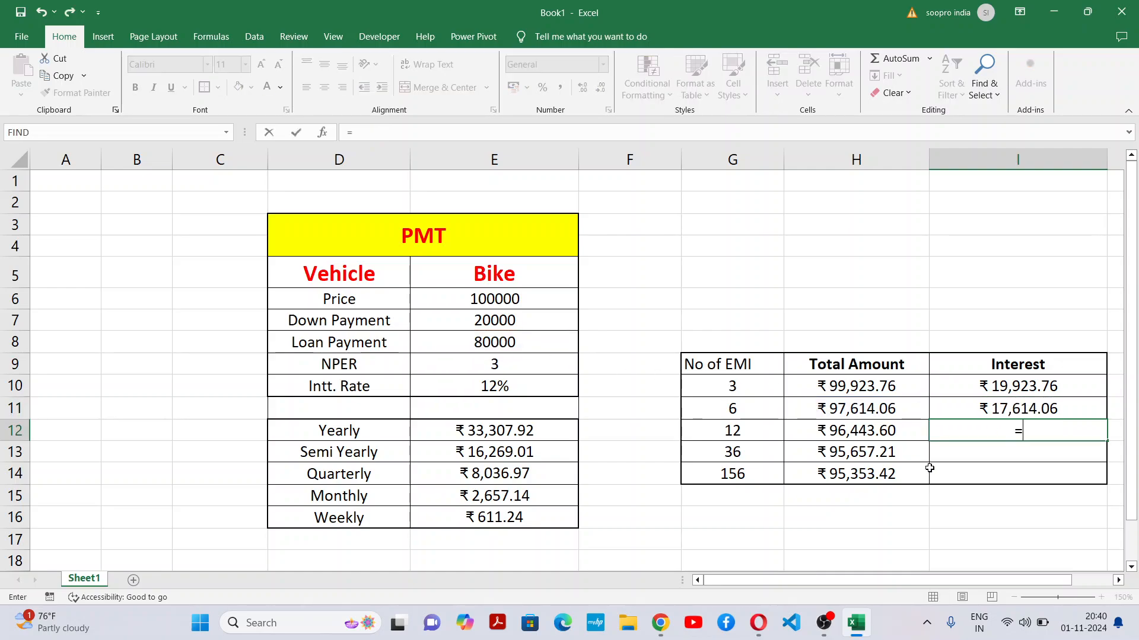
pyautogui.click(869, 427)
pyautogui.write('-')
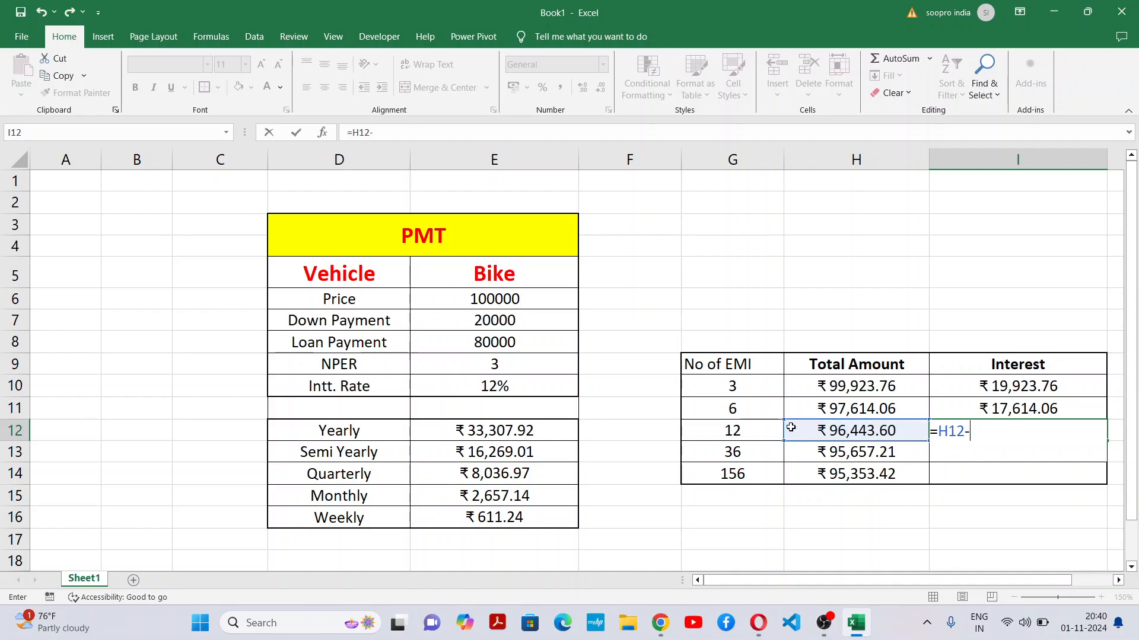
pyautogui.click(481, 342)
pyautogui.press('Return')
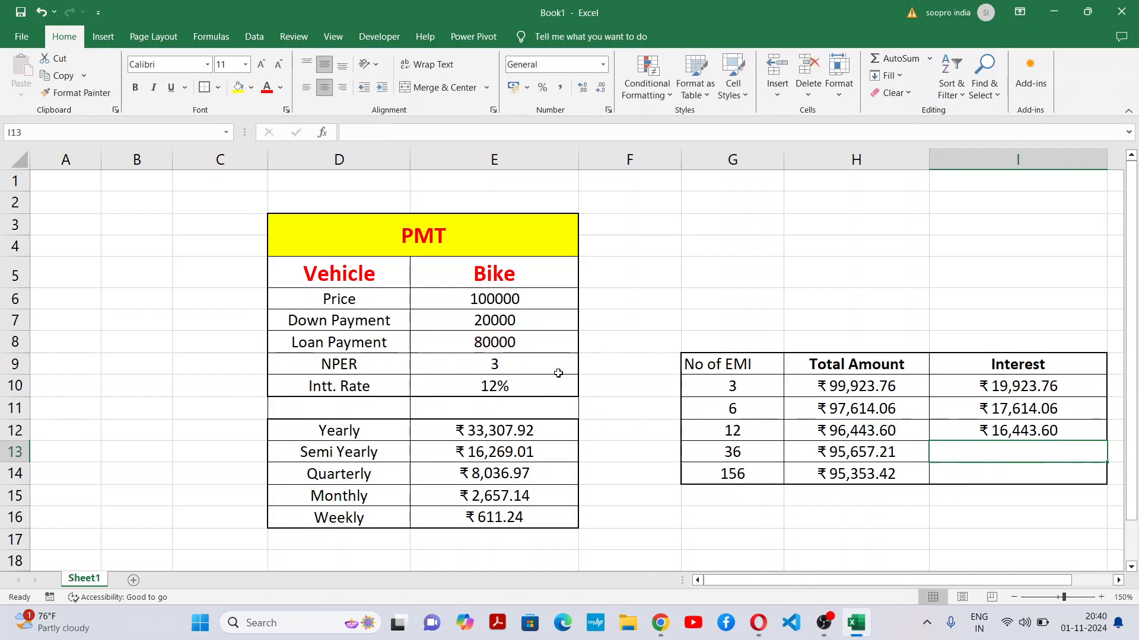
# Step: Calculate the monthly interest in I13 by subtracting the loan payment from the total amount with =H13-E8
pyautogui.write('=')
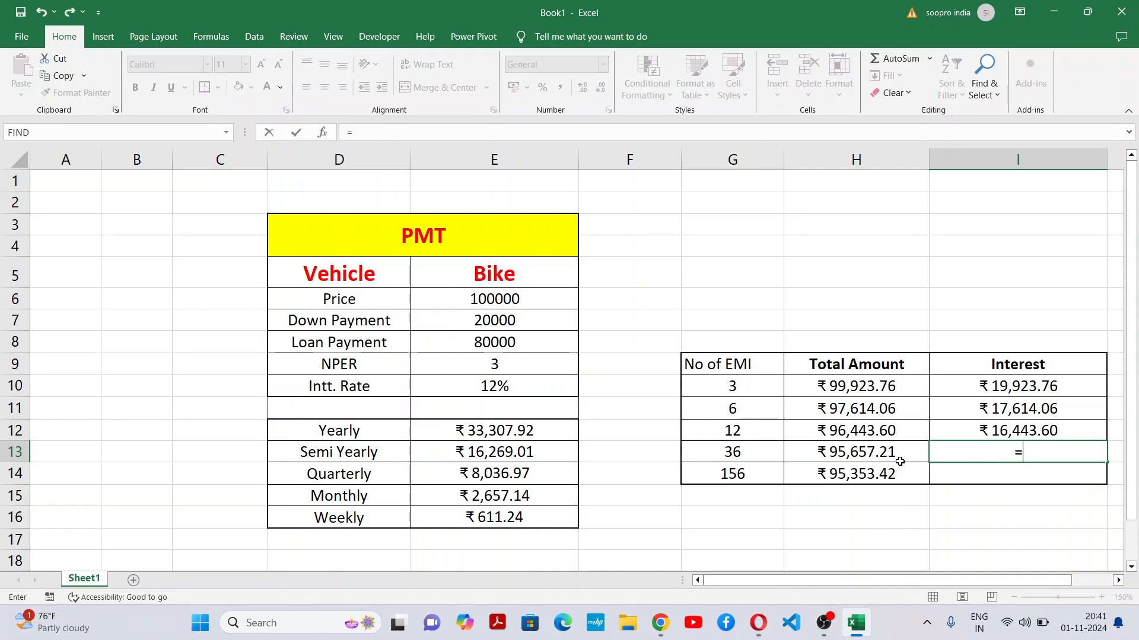
pyautogui.click(854, 458)
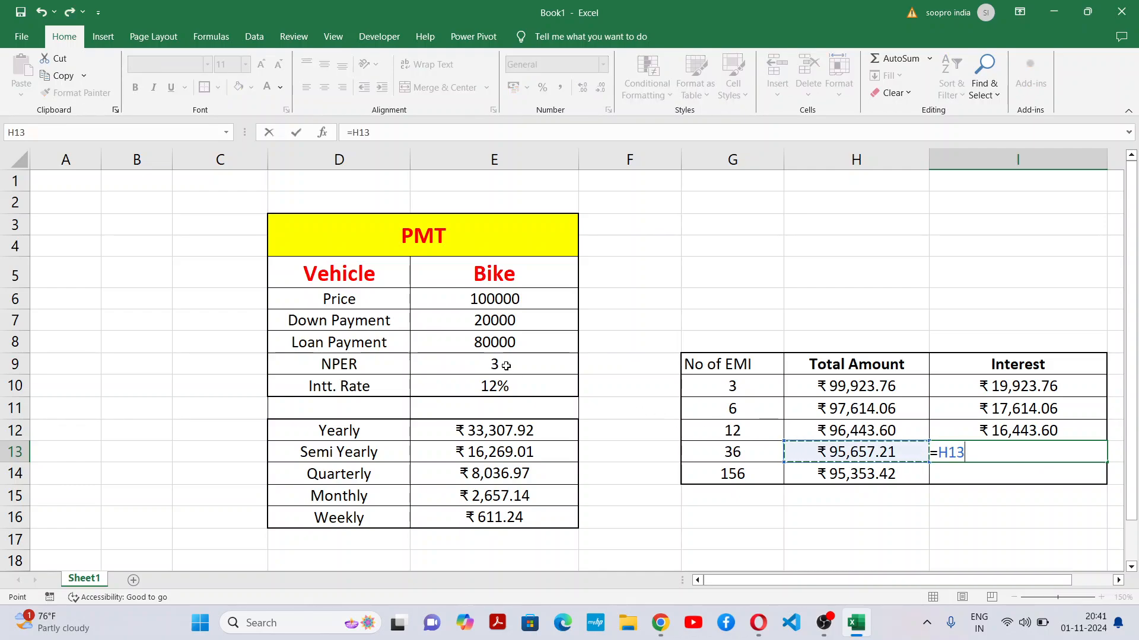
pyautogui.write('-')
pyautogui.click(509, 341)
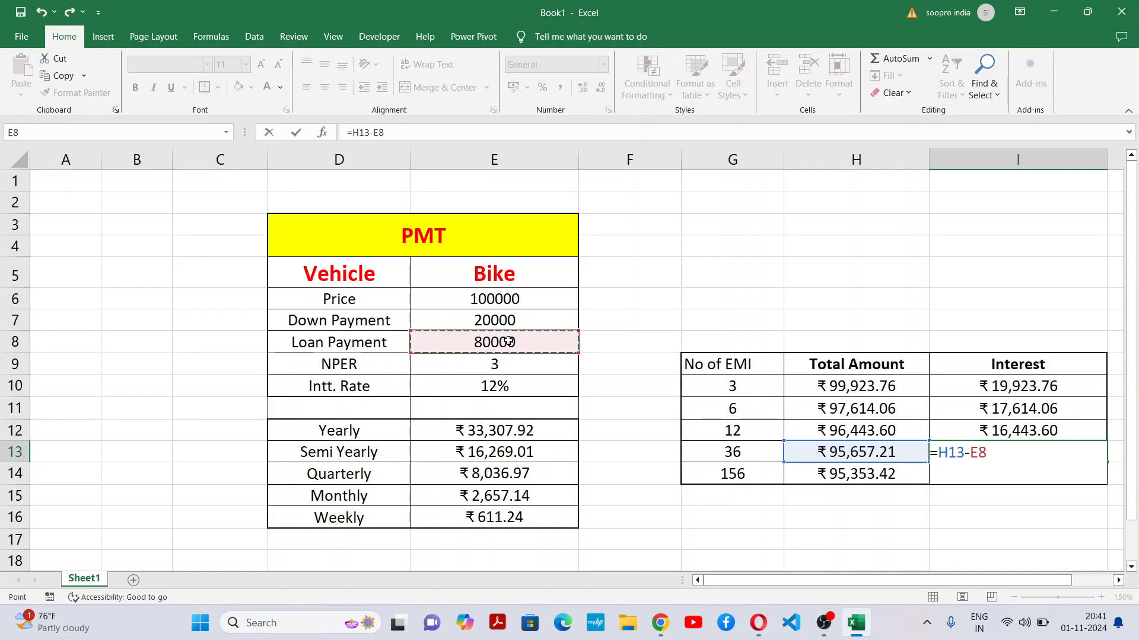
pyautogui.press('Return')
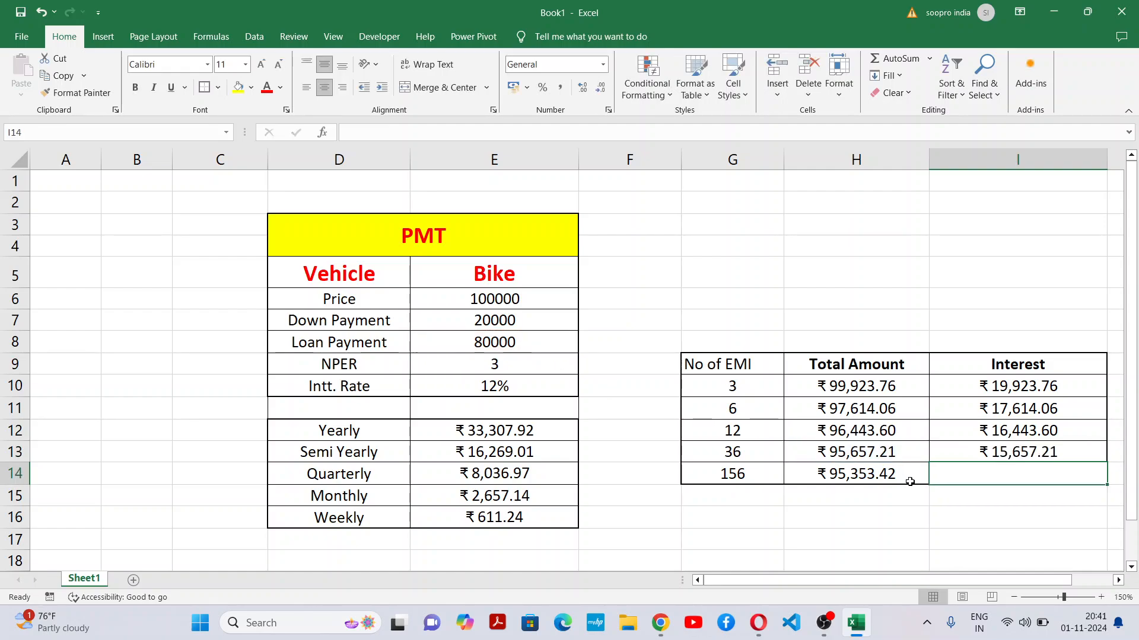
# Step: Calculate the weekly interest in I14 by subtracting the loan payment from the total amount with =H14-E8
pyautogui.click(961, 518)
pyautogui.click(970, 482)
pyautogui.write('=')
pyautogui.click(844, 482)
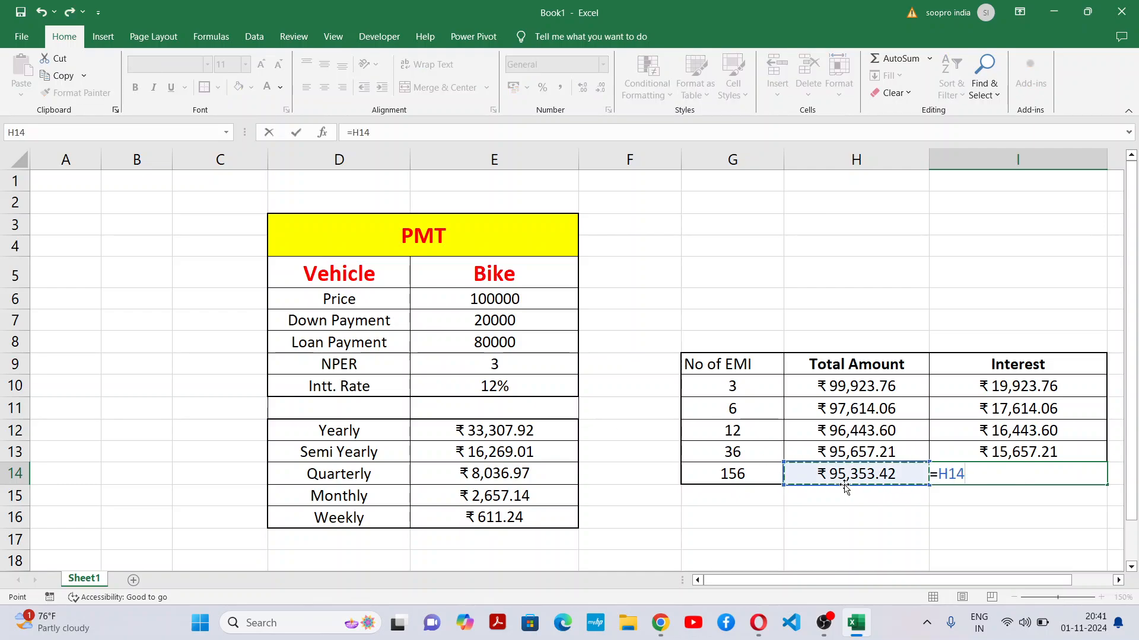
pyautogui.write('-')
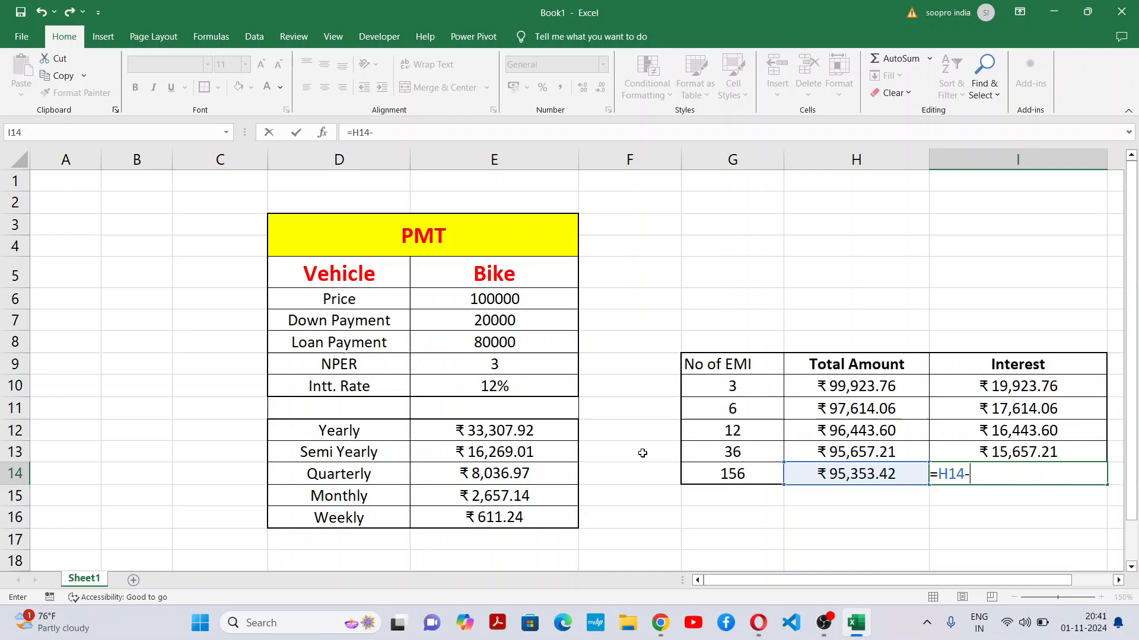
pyautogui.click(507, 352)
pyautogui.press('Return')
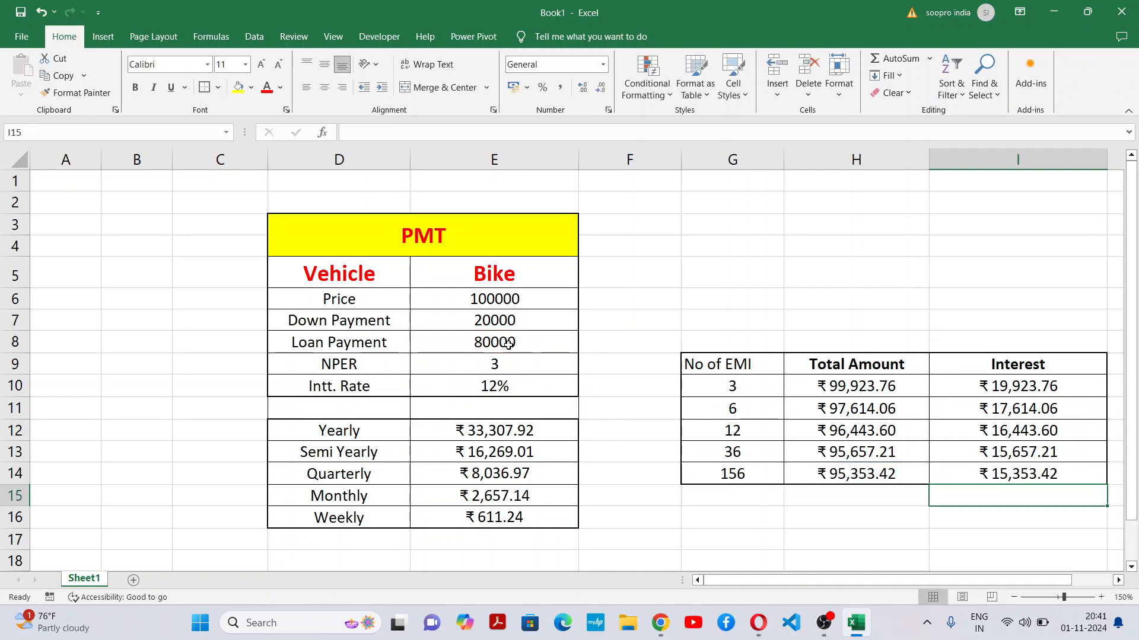
# Step: Review the interest formulas in column I and the down payment and NPER inputs in E7 and E9
pyautogui.click(961, 536)
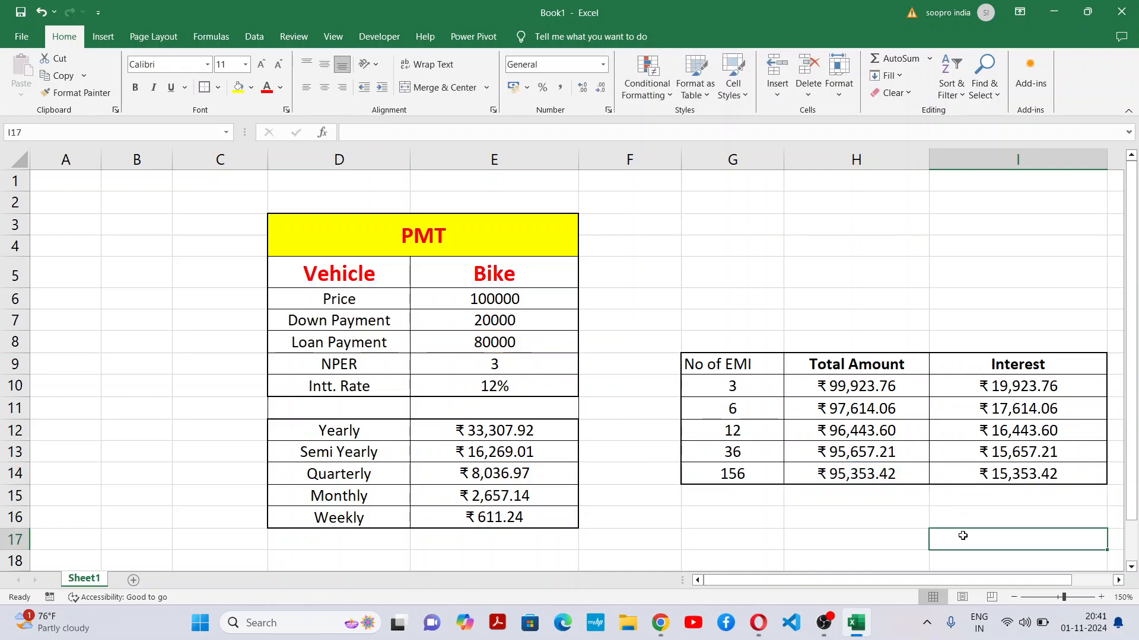
pyautogui.click(1033, 479)
pyautogui.click(995, 510)
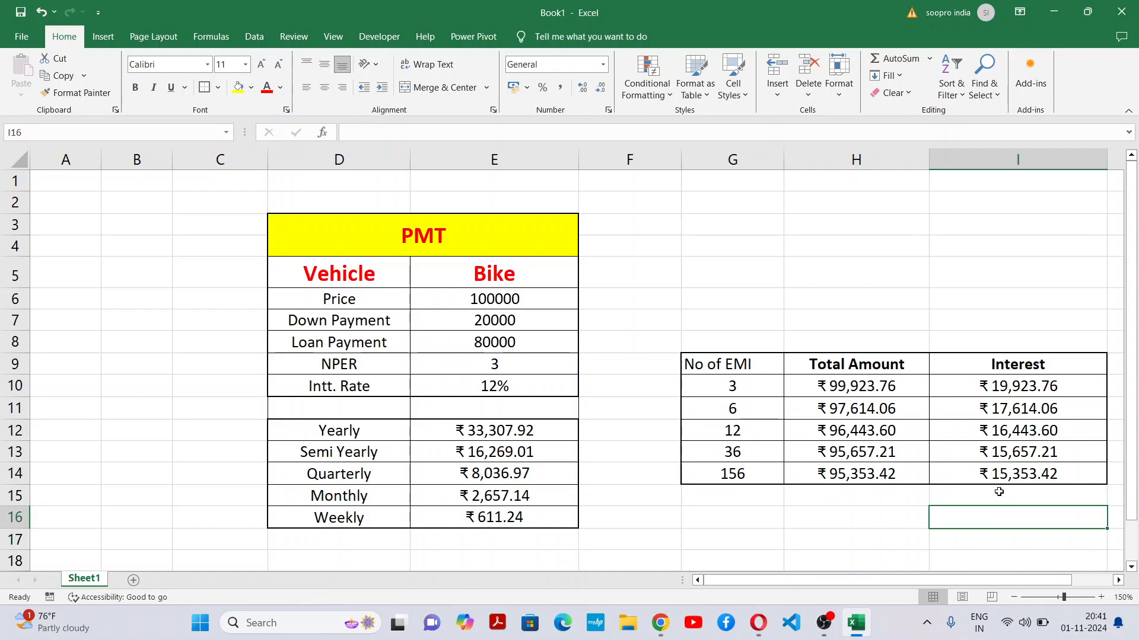
pyautogui.click(1018, 473)
pyautogui.click(1037, 430)
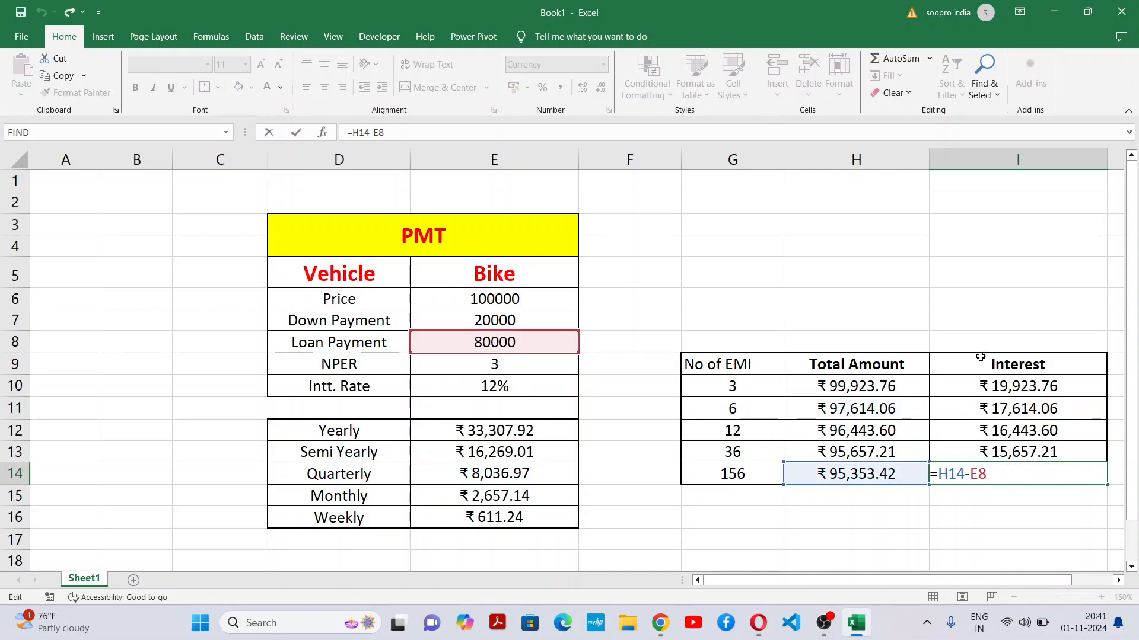
pyautogui.click(995, 330)
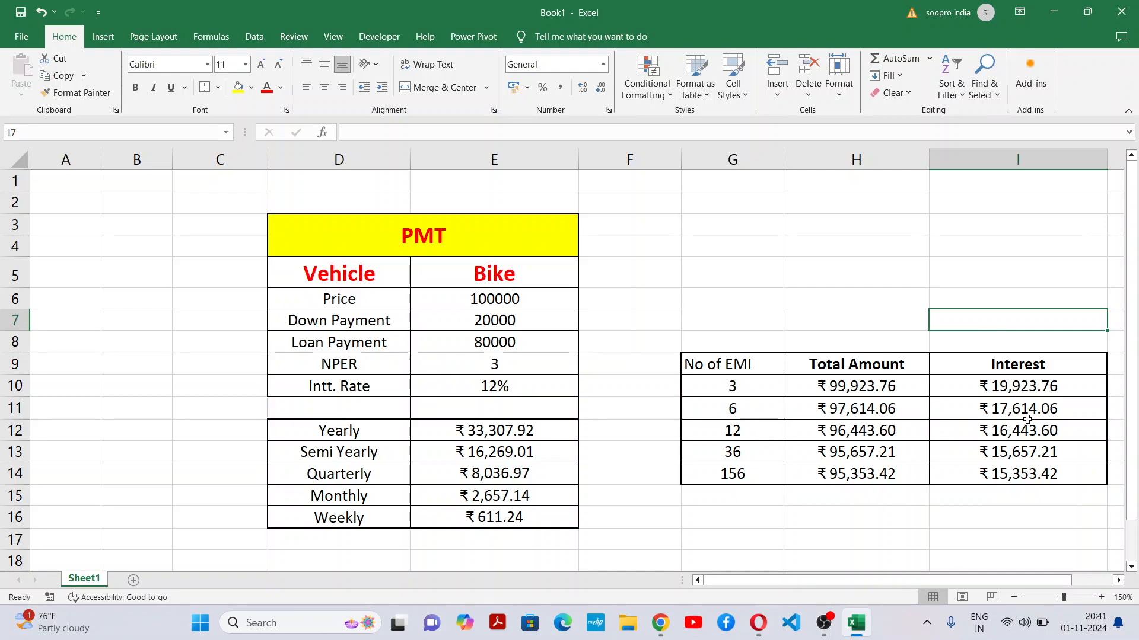
pyautogui.click(1053, 384)
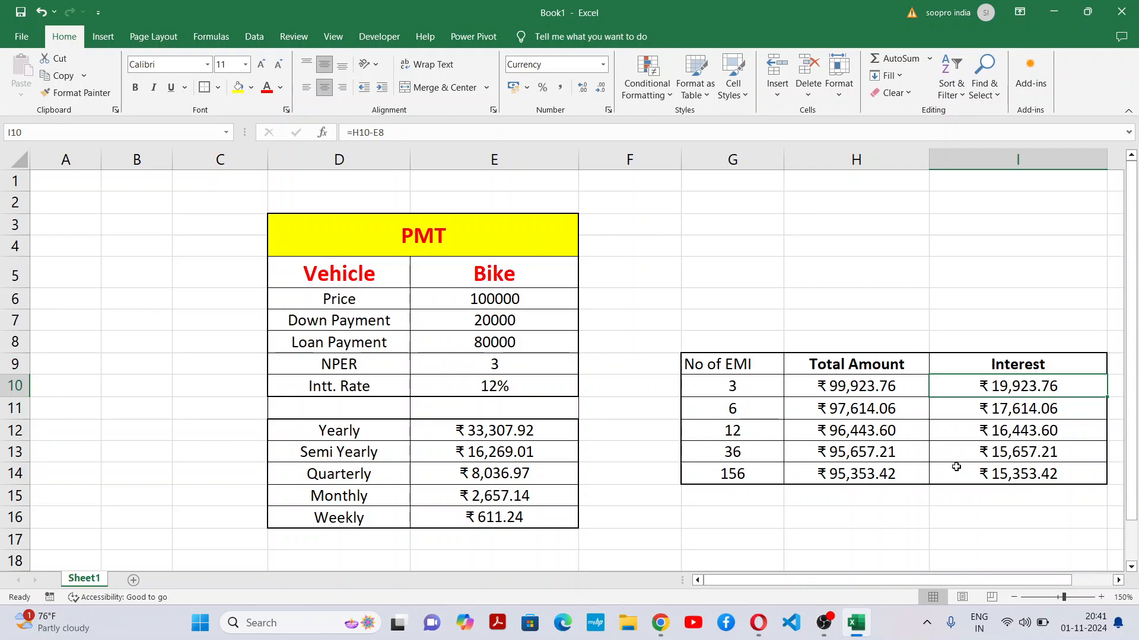
pyautogui.doubleClick(513, 321)
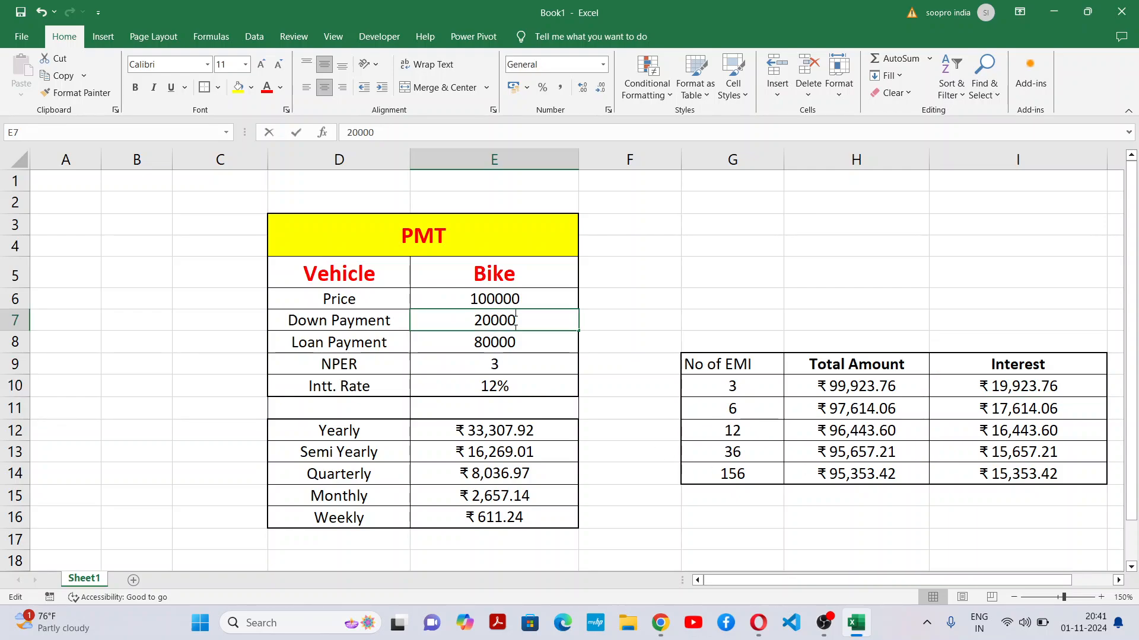
pyautogui.click(624, 298)
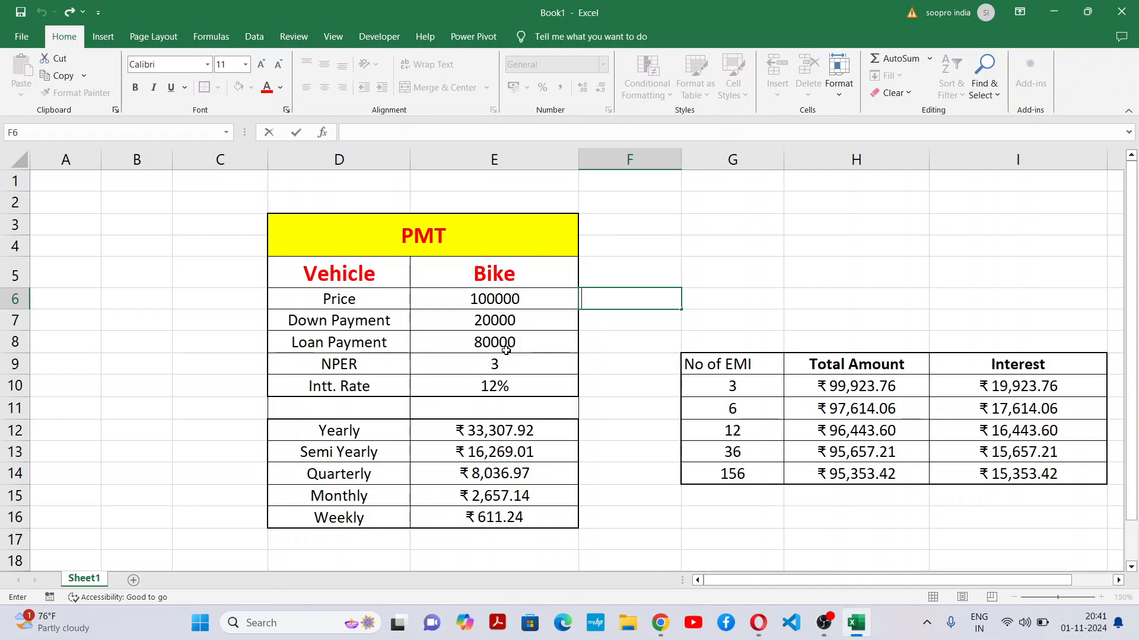
pyautogui.click(541, 366)
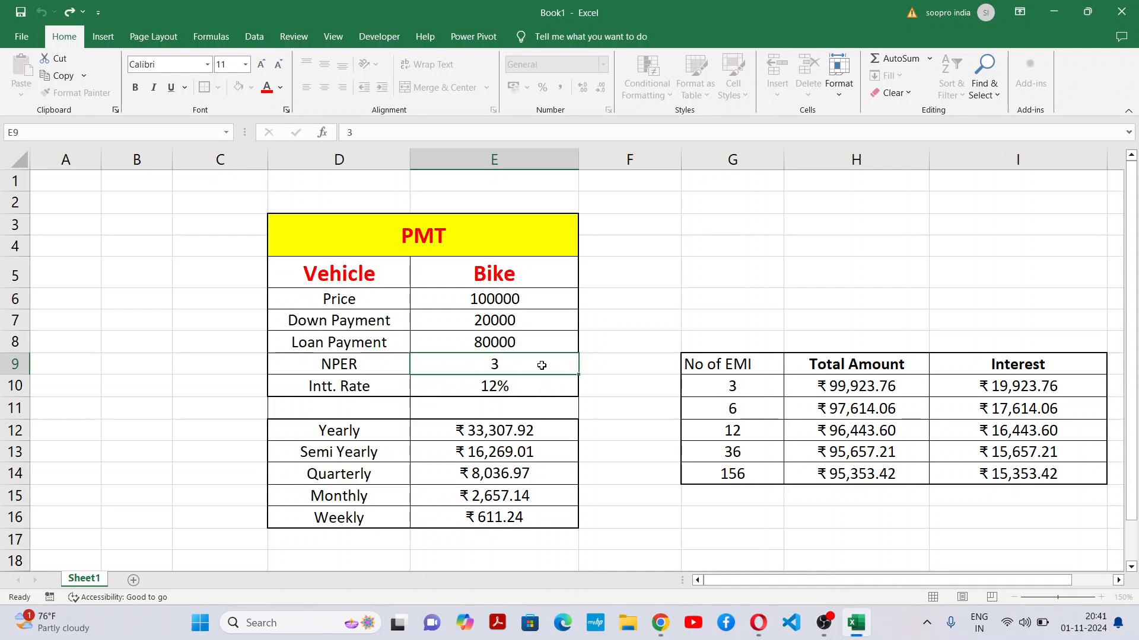
pyautogui.click(641, 444)
pyautogui.doubleClick(545, 360)
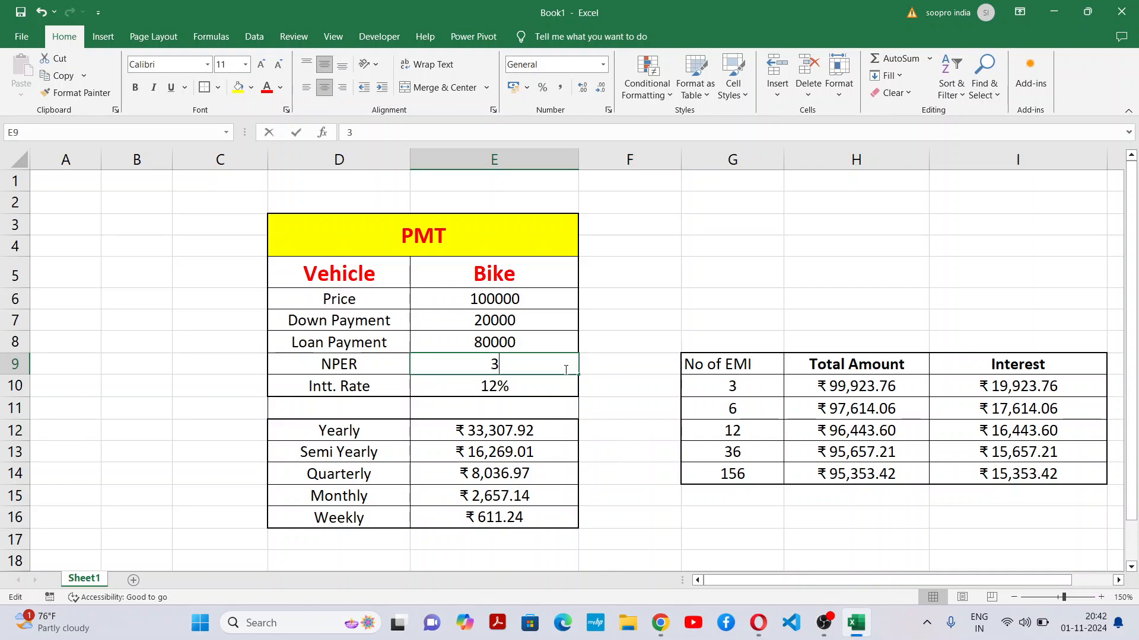
# Step: Compare the interest amounts in I10:I14 across the payment frequencies against the loan payment and bike price
pyautogui.moveTo(1061, 368); pyautogui.dragTo(1079, 467)
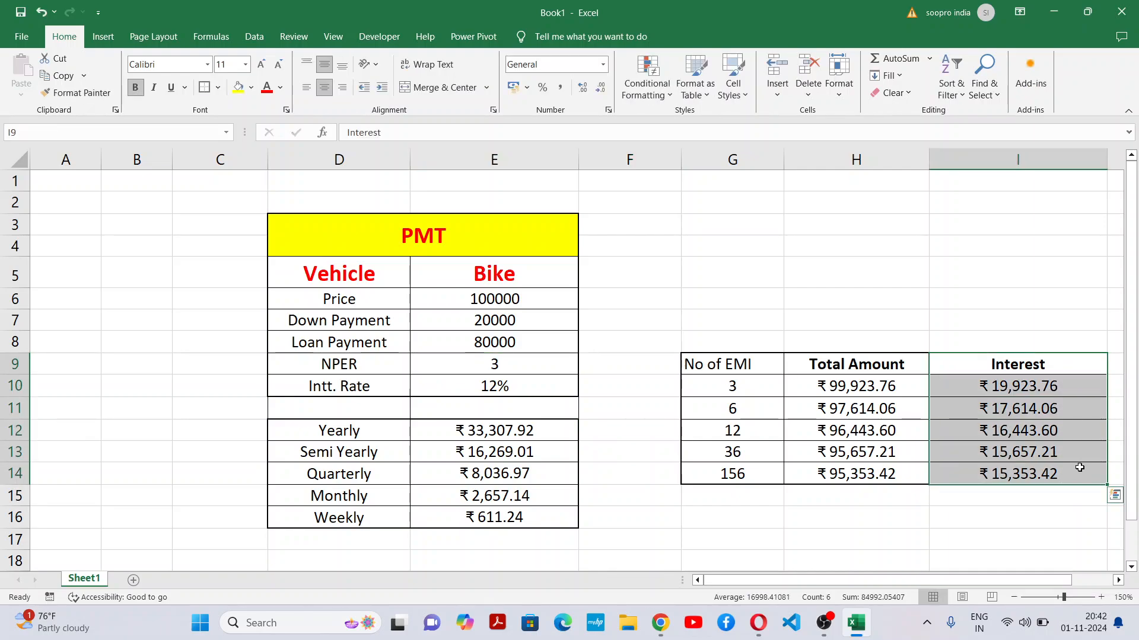
pyautogui.click(814, 511)
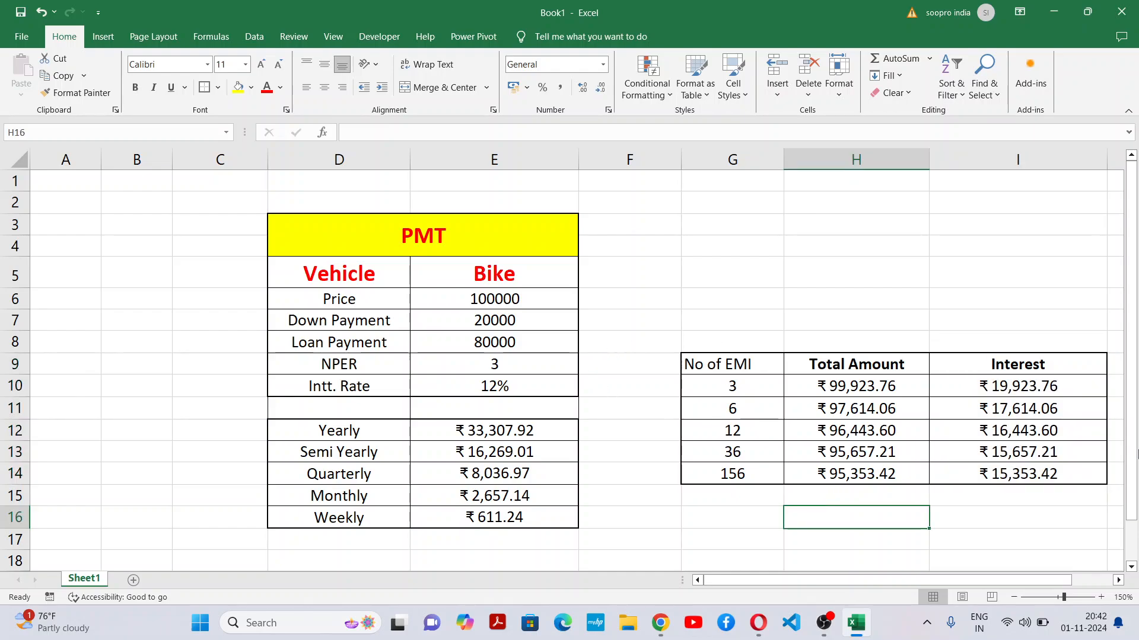
pyautogui.click(1015, 392)
pyautogui.moveTo(1016, 419); pyautogui.dragTo(1016, 472)
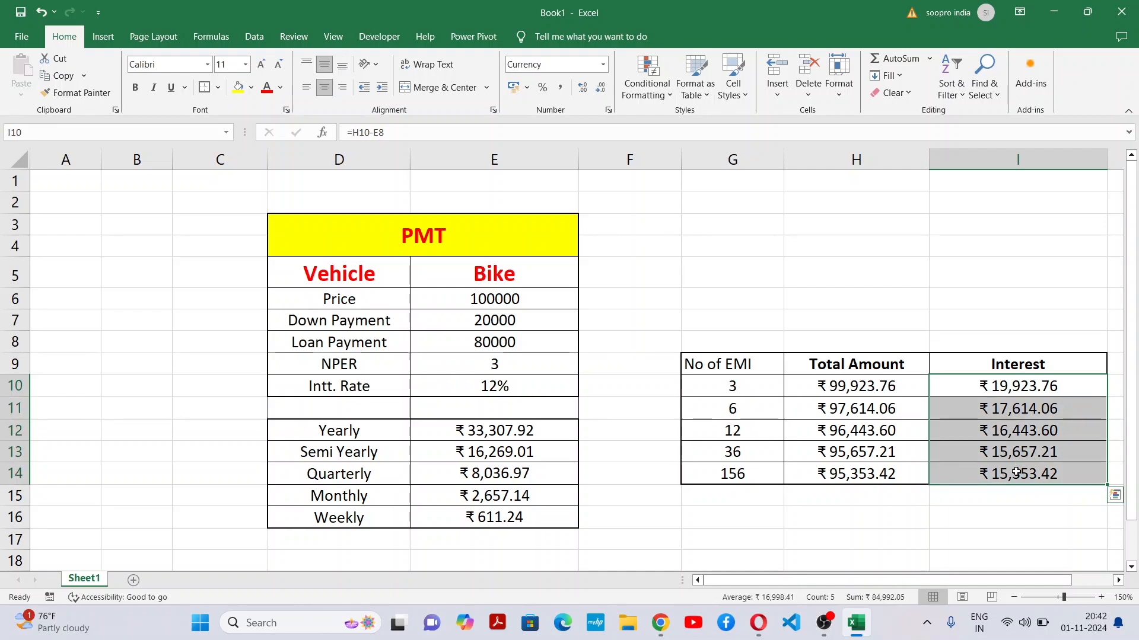
pyautogui.click(984, 512)
pyautogui.click(554, 345)
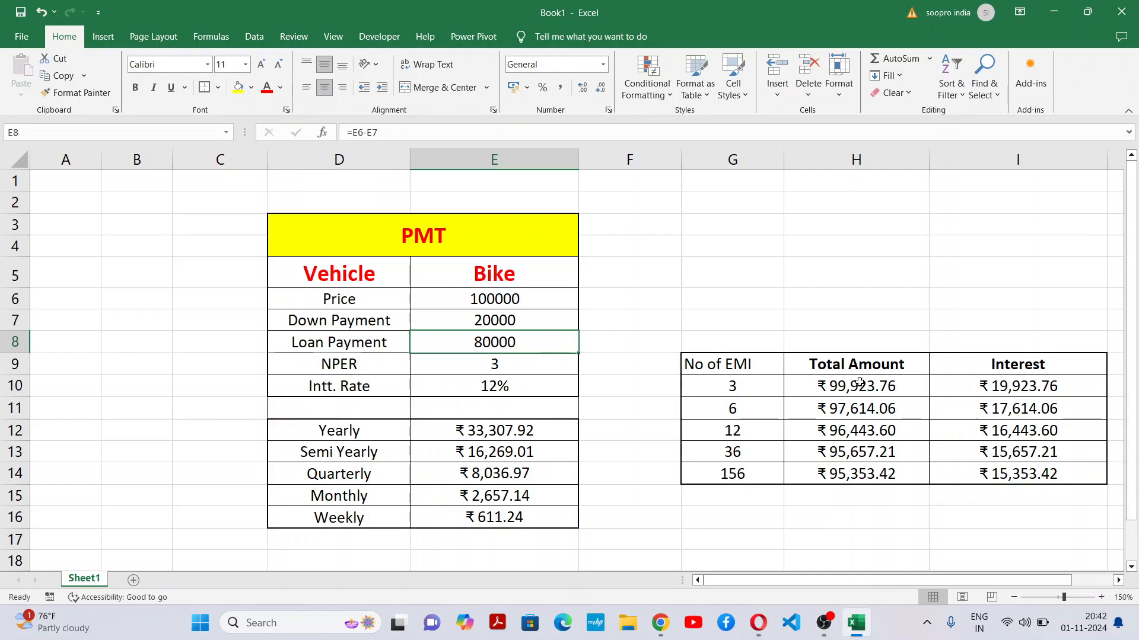
pyautogui.click(1047, 384)
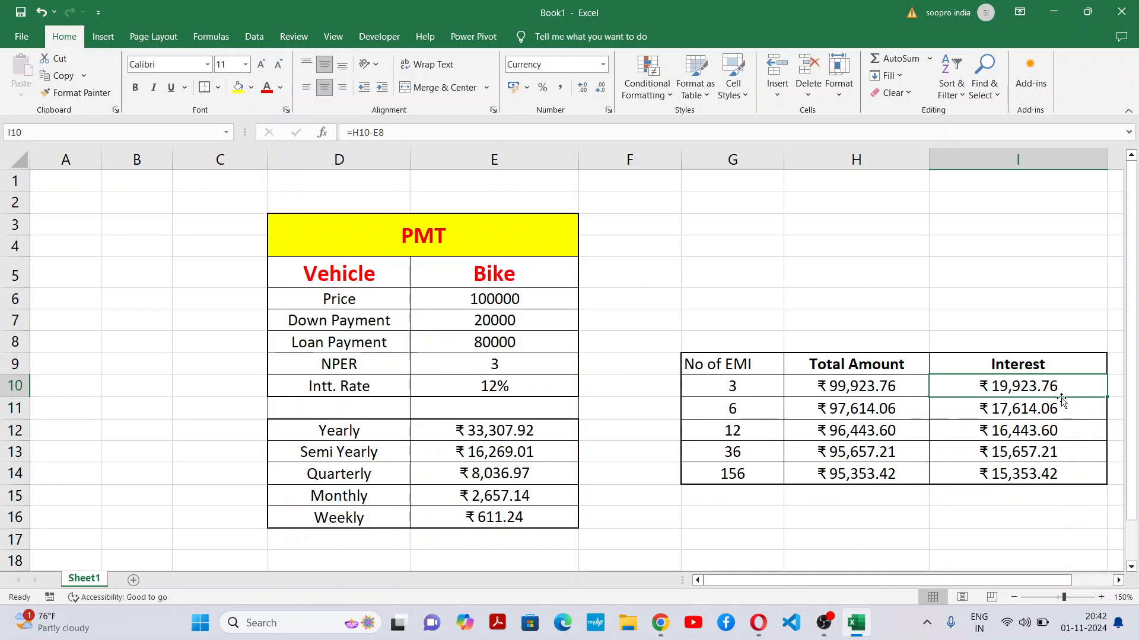
pyautogui.moveTo(1016, 381); pyautogui.dragTo(1015, 471)
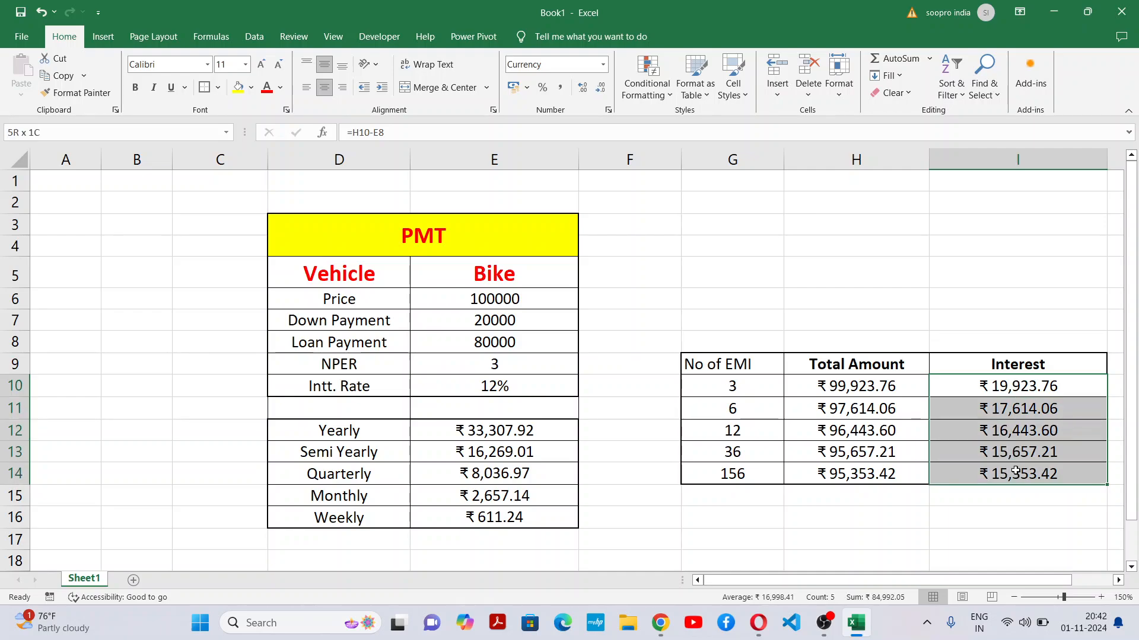
pyautogui.click(507, 299)
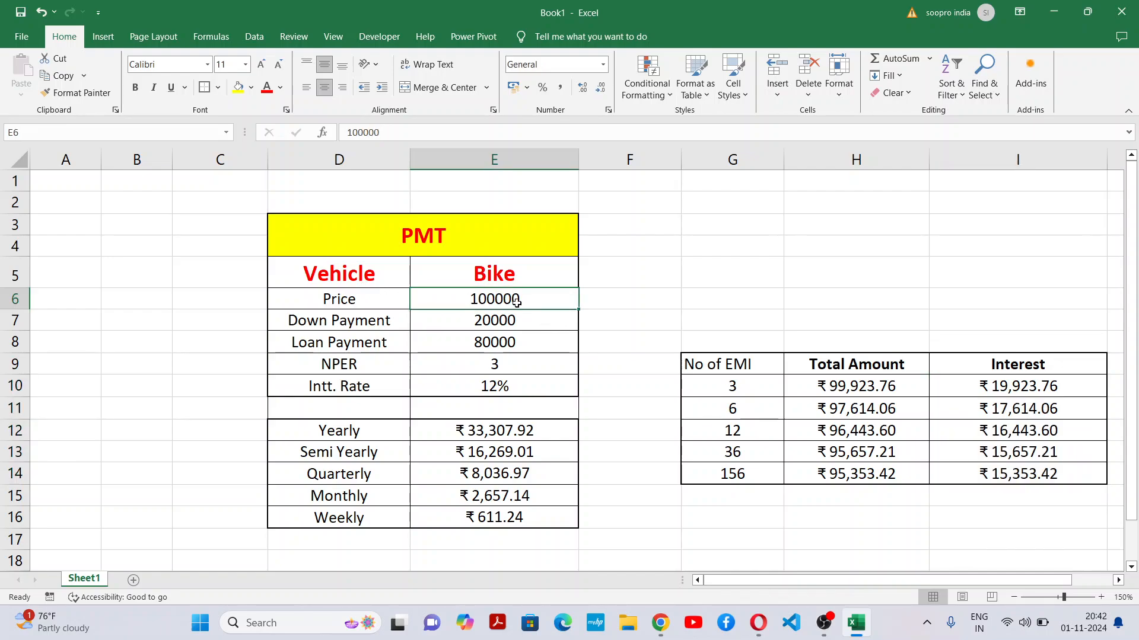
pyautogui.click(703, 341)
pyautogui.click(521, 303)
pyautogui.click(774, 336)
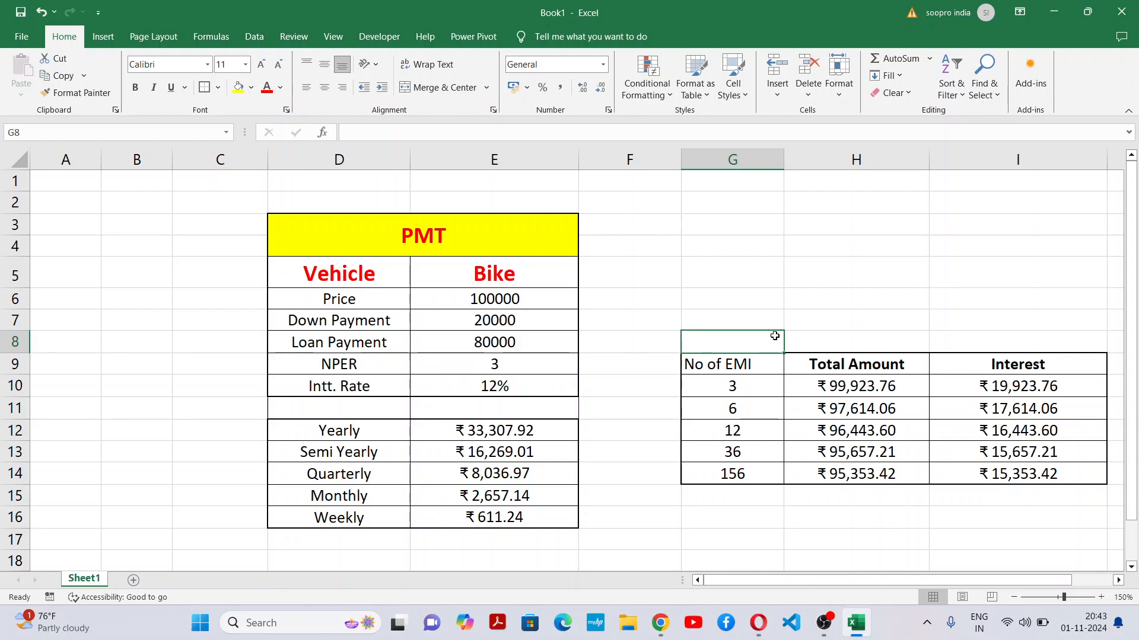
pyautogui.click(917, 325)
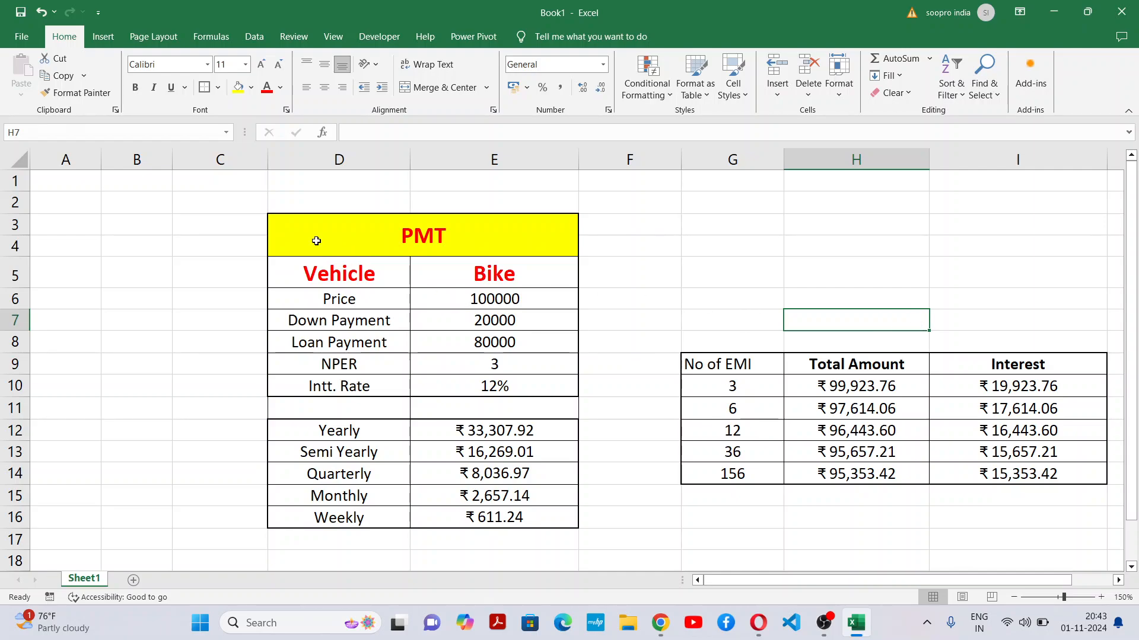
# Step: Copy the range D3:I16 containing both loan tables and switch to the Google Meet window
pyautogui.moveTo(279, 214); pyautogui.dragTo(1048, 522)
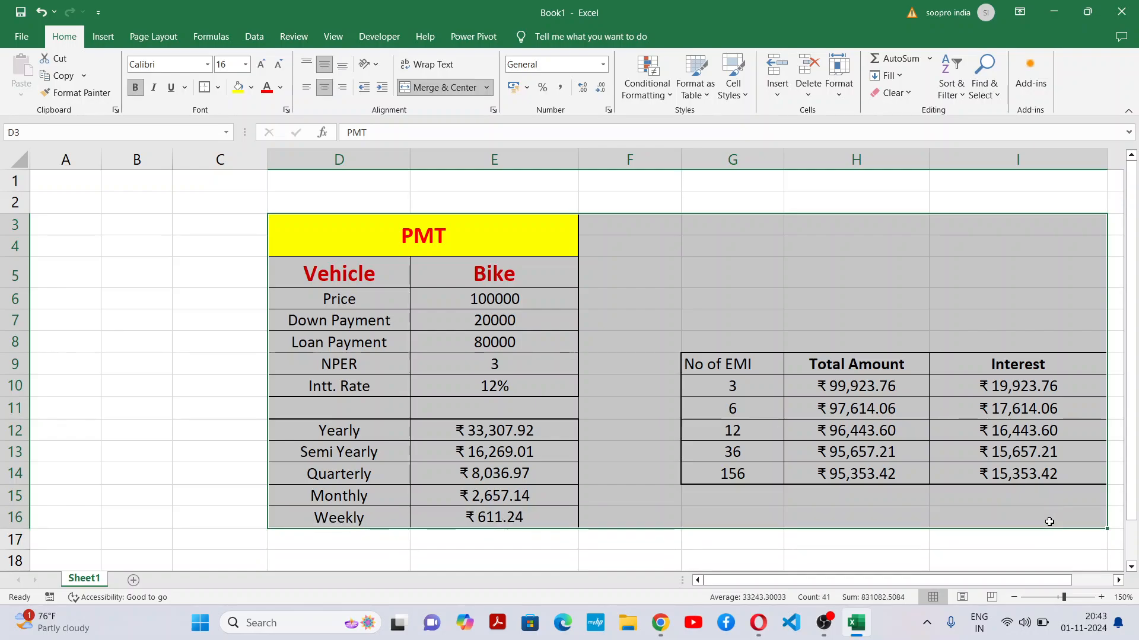
pyautogui.hotkey('ctrl', 'c')
pyautogui.hotkey('alt', 'Tab')
pyautogui.press('Tab')
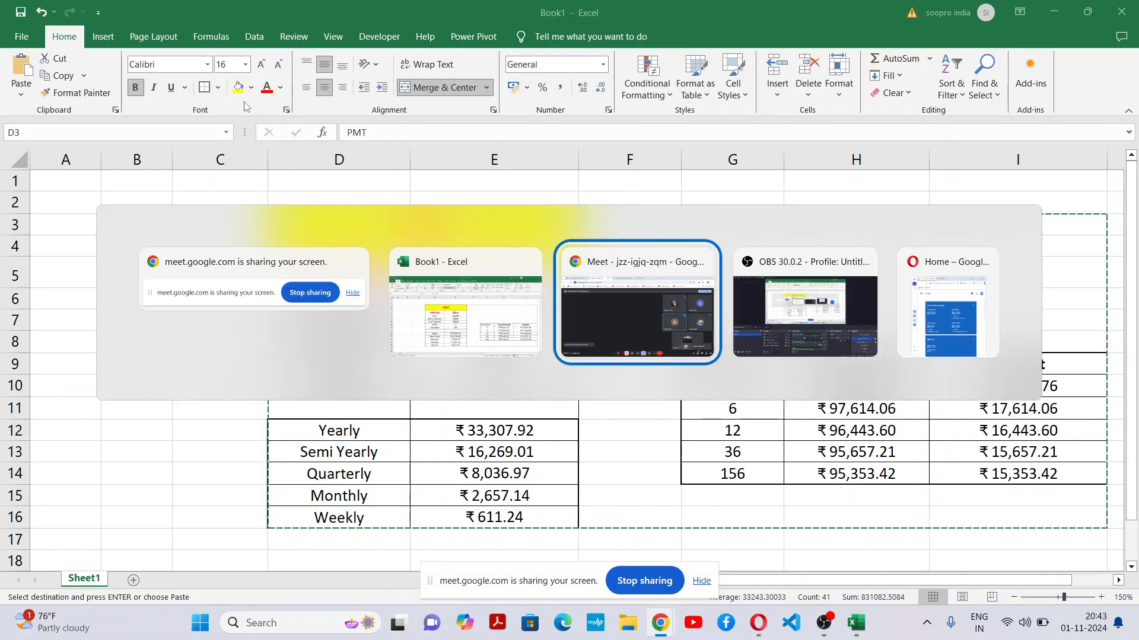
pyautogui.press('Tab')
pyautogui.press('Tab')
pyautogui.press('Tab')
pyautogui.press('Tab')
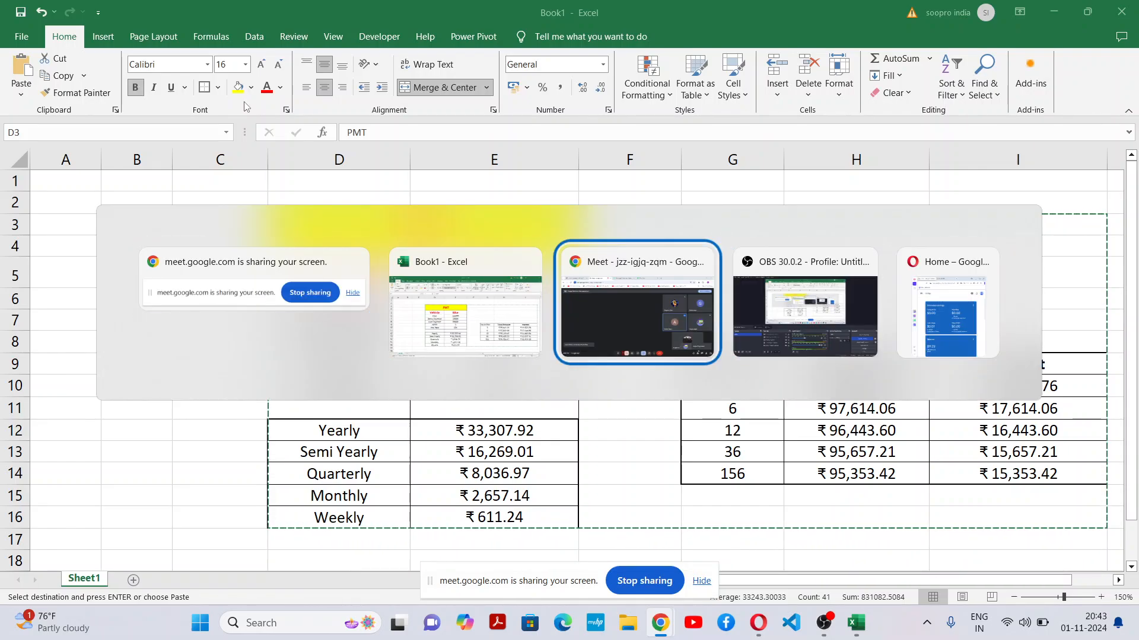